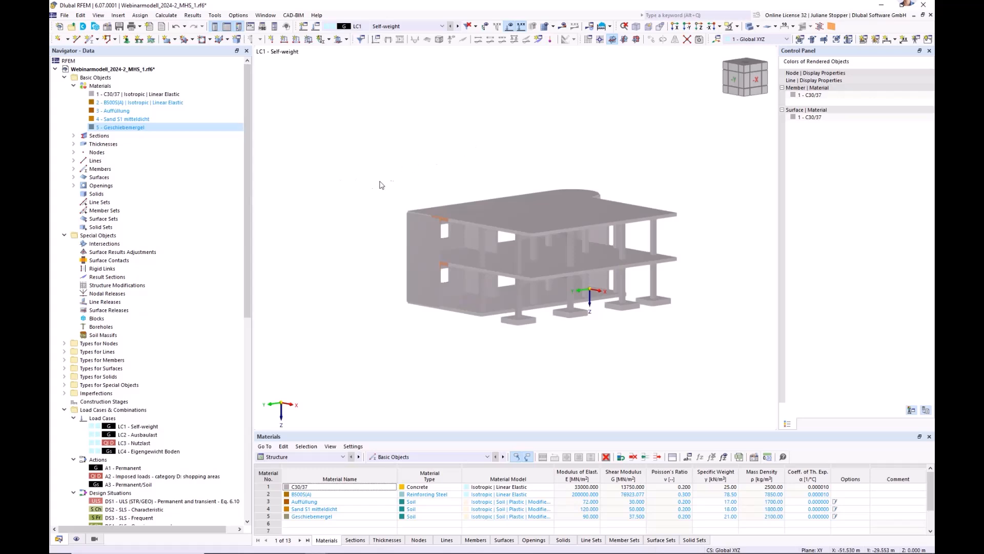
Open the defined materials for editing and review the soils Auffüllung, Sand S1 mitteldicht and Geschiebemergel
right_click(100, 87)
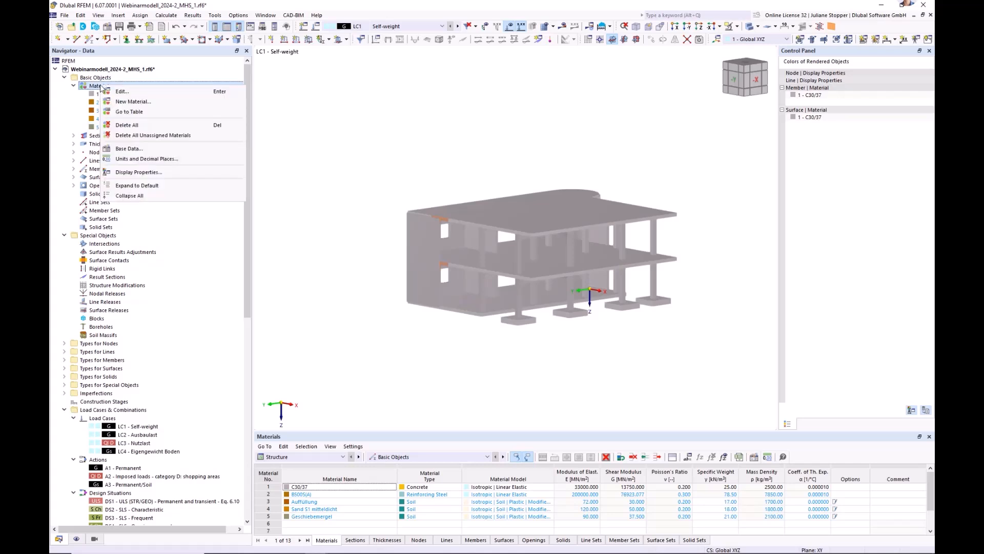
left_click(122, 92)
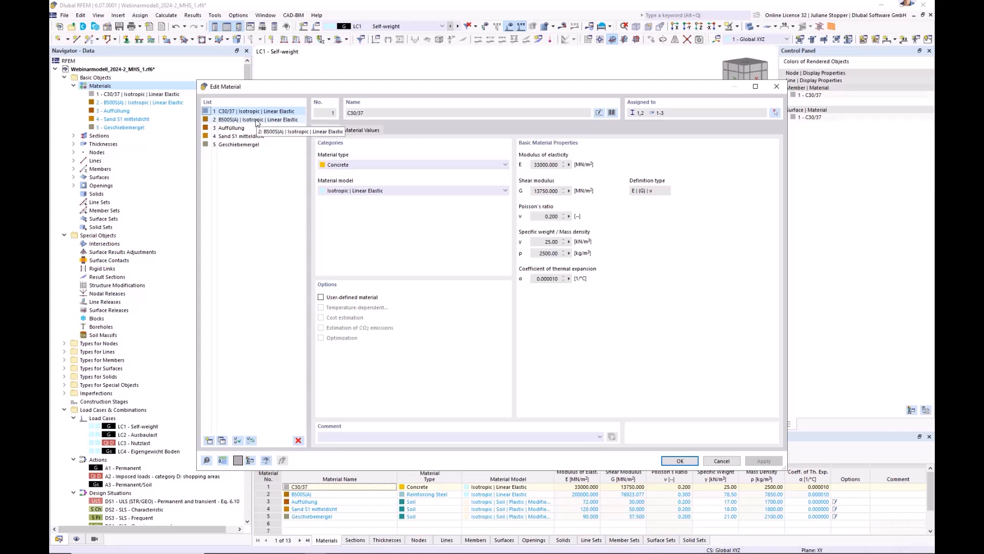
left_click(229, 128)
left_click(231, 136)
left_click(231, 145)
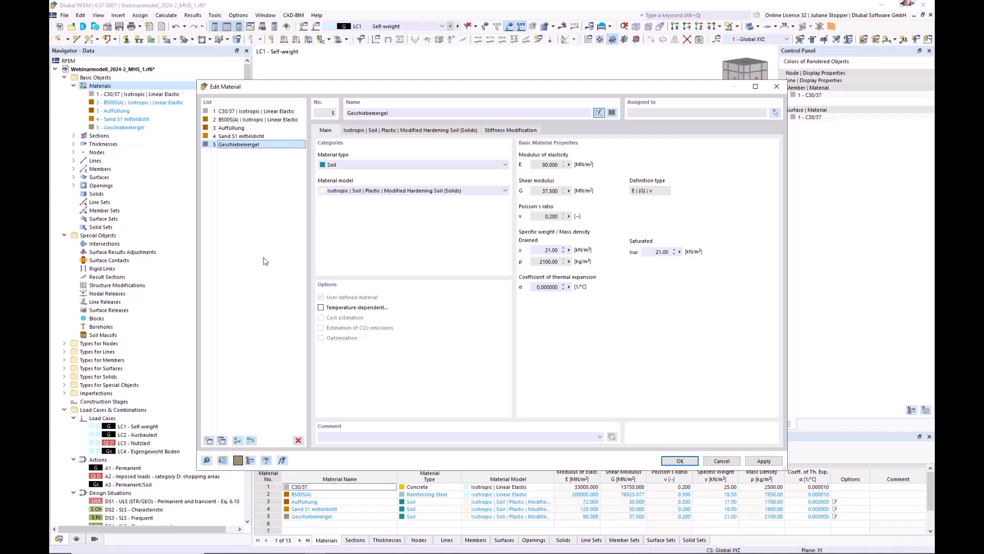
Add a new material of type Soil with the Isotropic | Soil | Plastic | Modified Hardening Soil (Solids) model
left_click(209, 441)
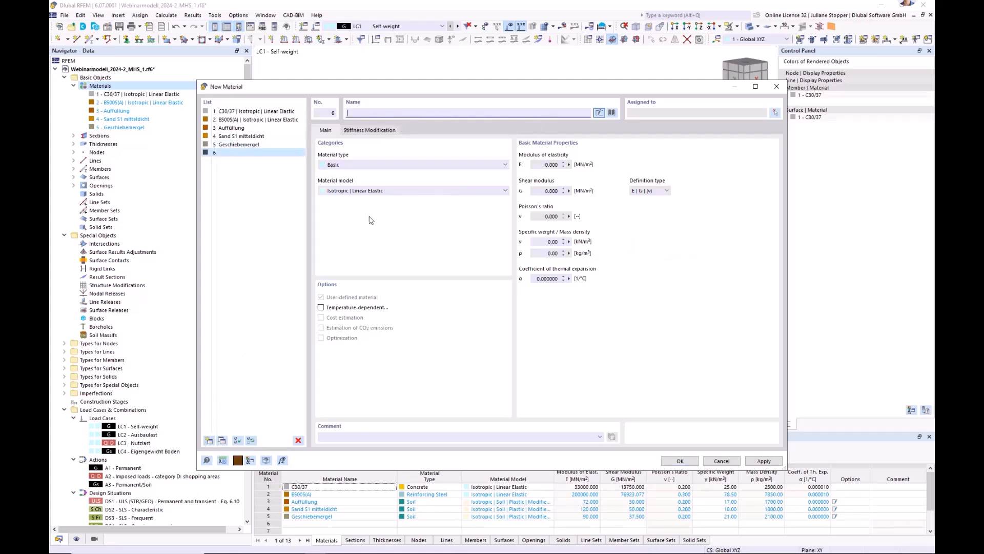
left_click(358, 165)
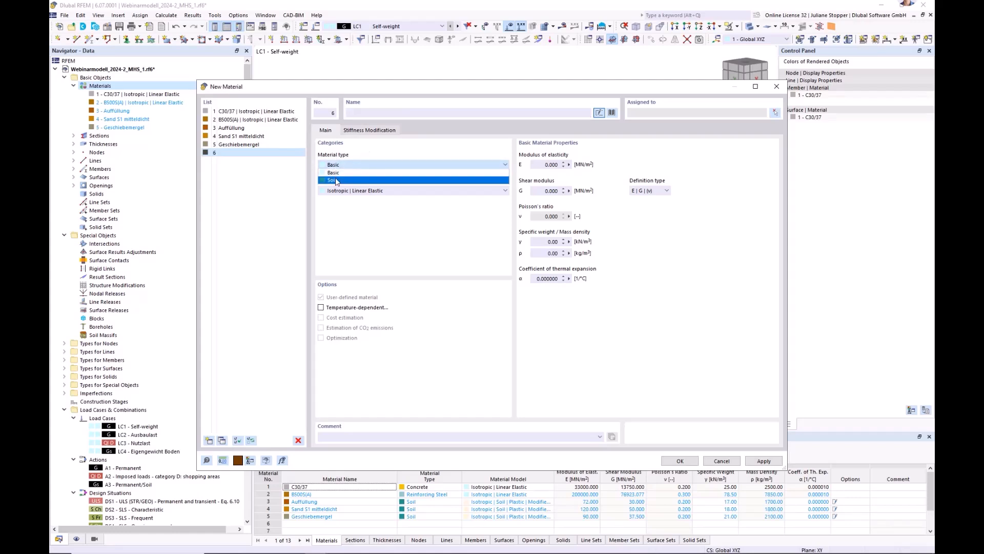
left_click(336, 178)
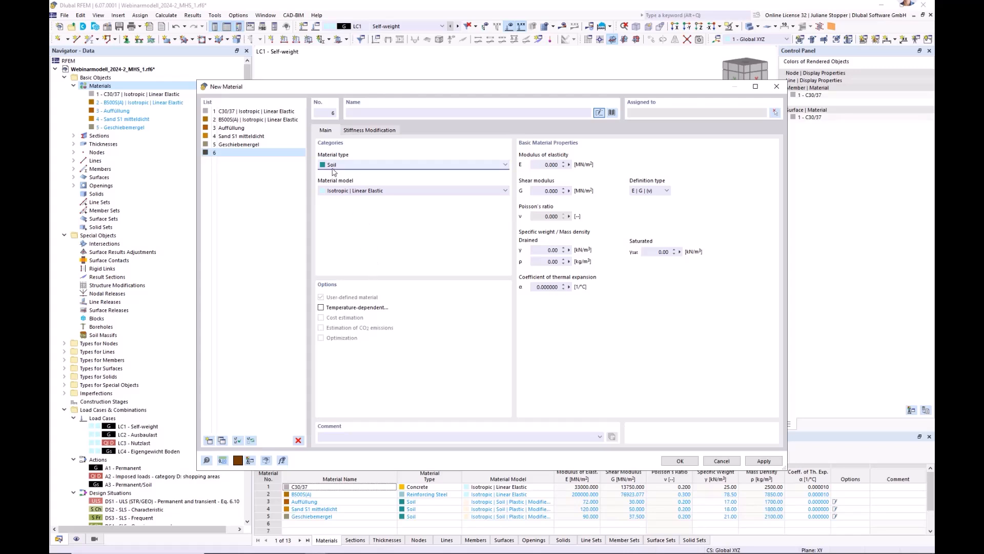
left_click(401, 192)
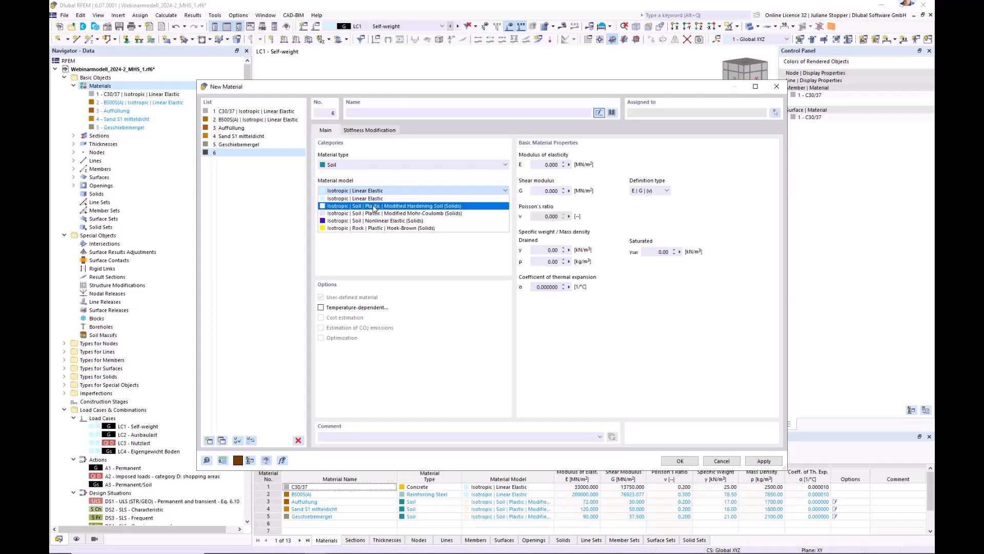
left_click(431, 206)
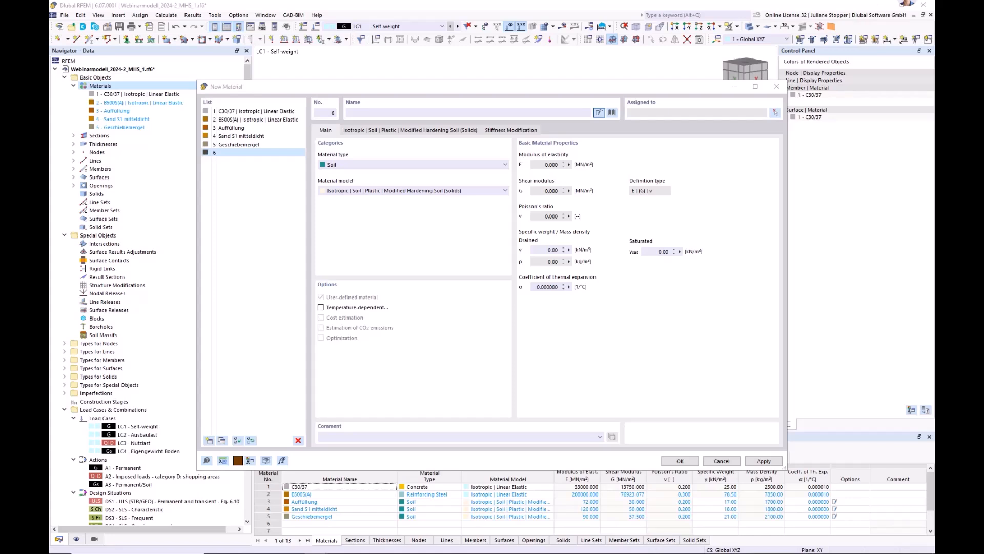
Set the new soil's specific weight to 18.50 kN/m³ drained and 20.50 kN/m³ saturated, and name it Sand S2
double_click(552, 249)
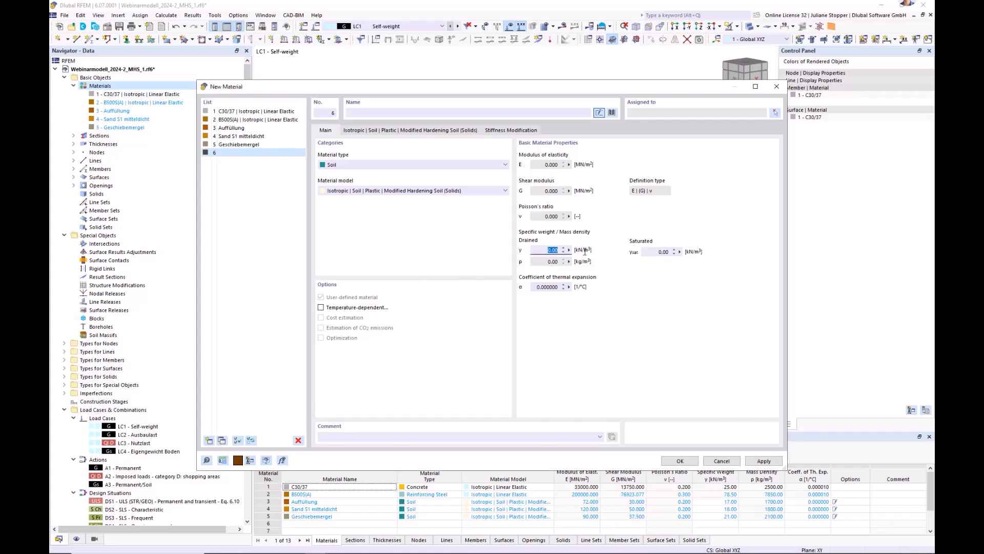
type("18,5")
double_click(653, 252)
type("20")
left_click(356, 112)
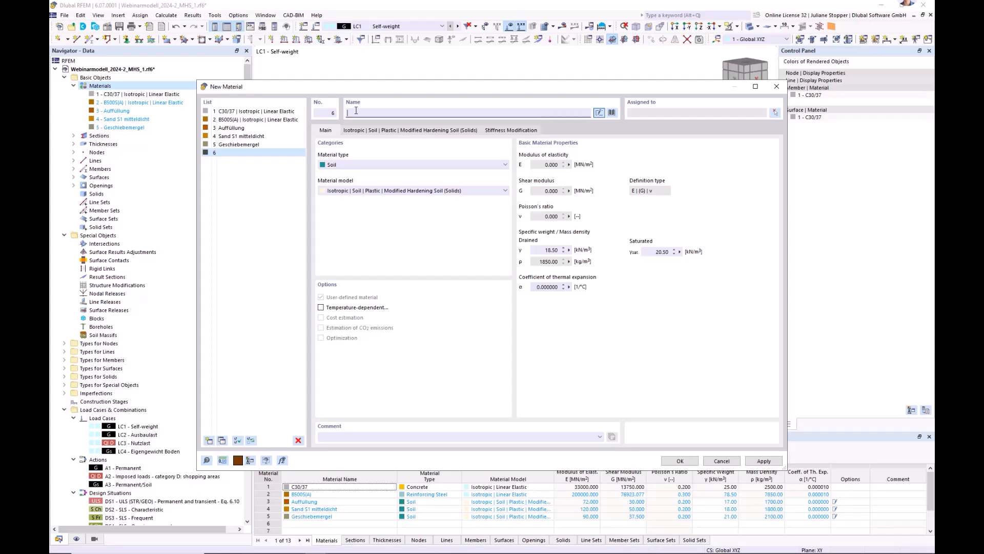
type("S")
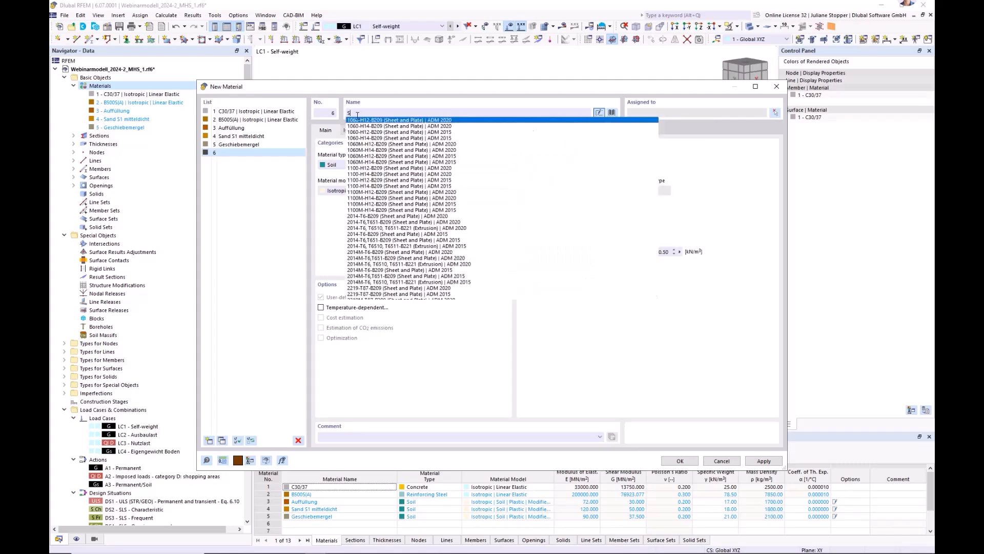
type("and S")
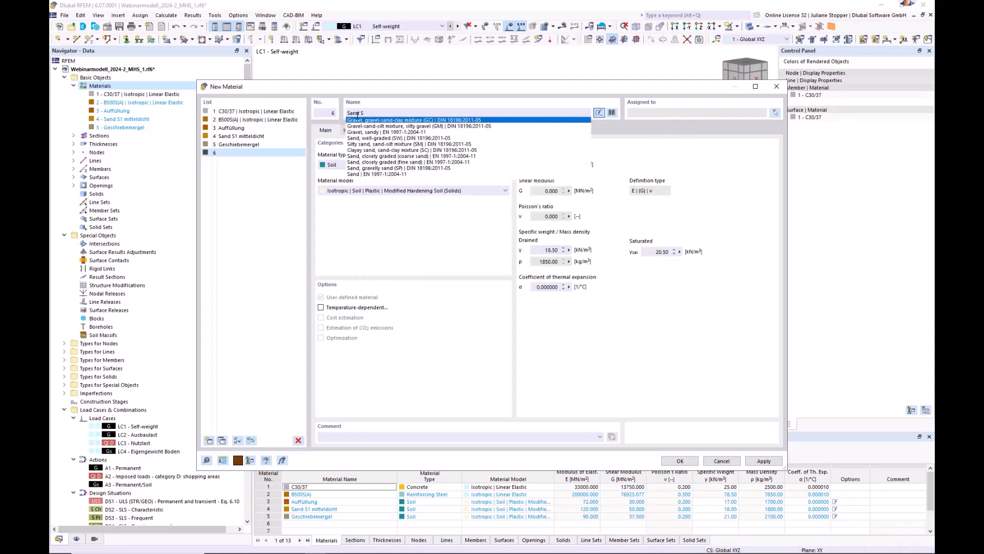
type("2")
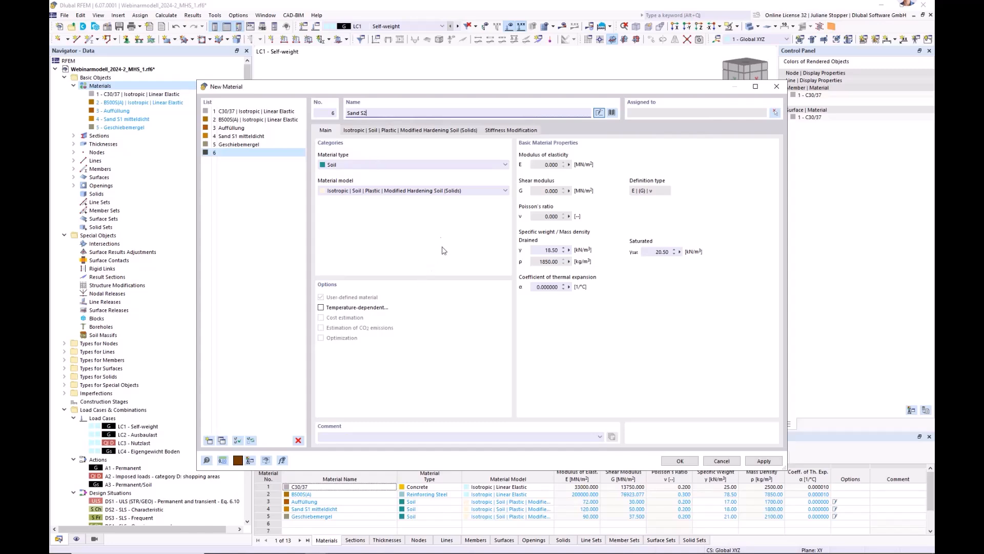
Set Sand S2's strength parameters to cohesive strength 1 kN/m², angle of internal friction 35° and angle of dilation 5°
left_click(386, 130)
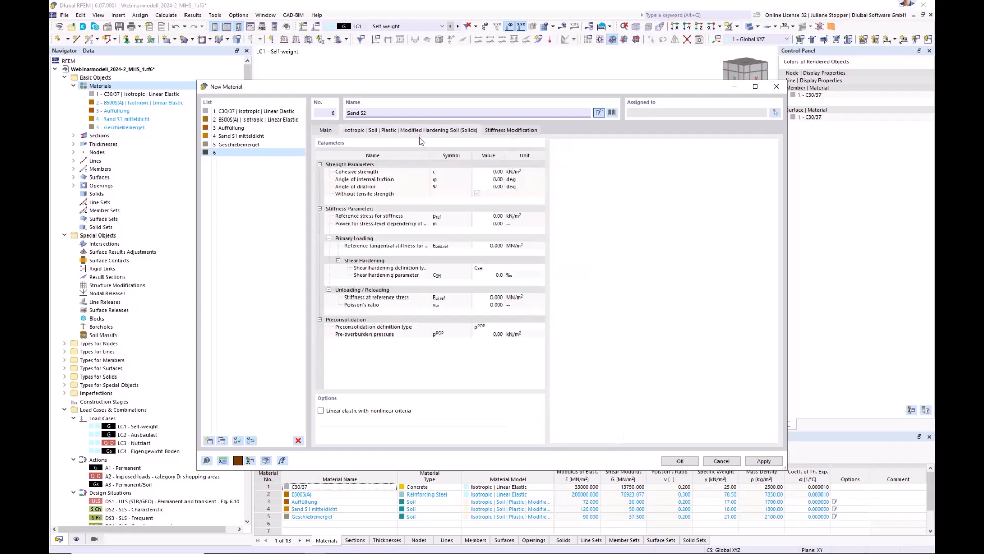
left_click(493, 173)
type("1")
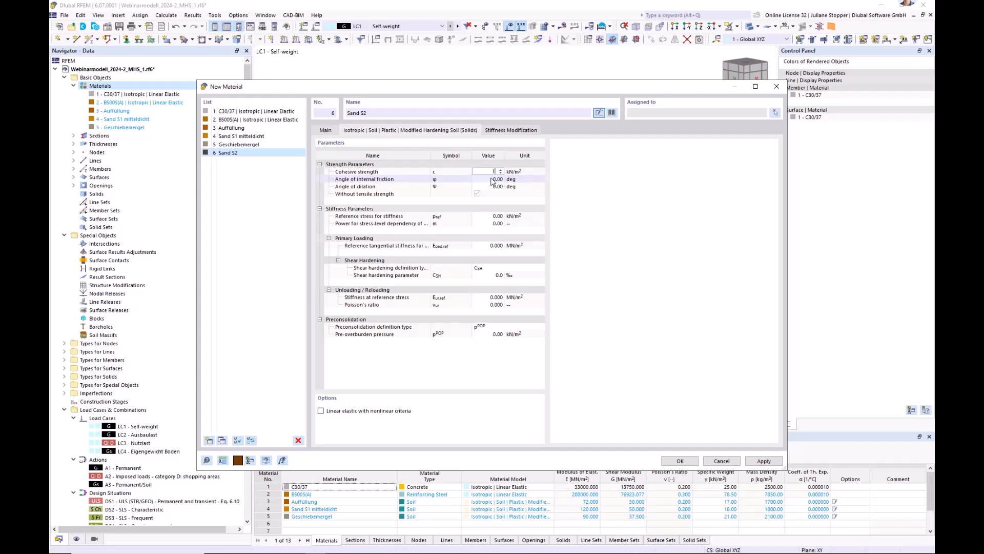
left_click(492, 180)
type("3")
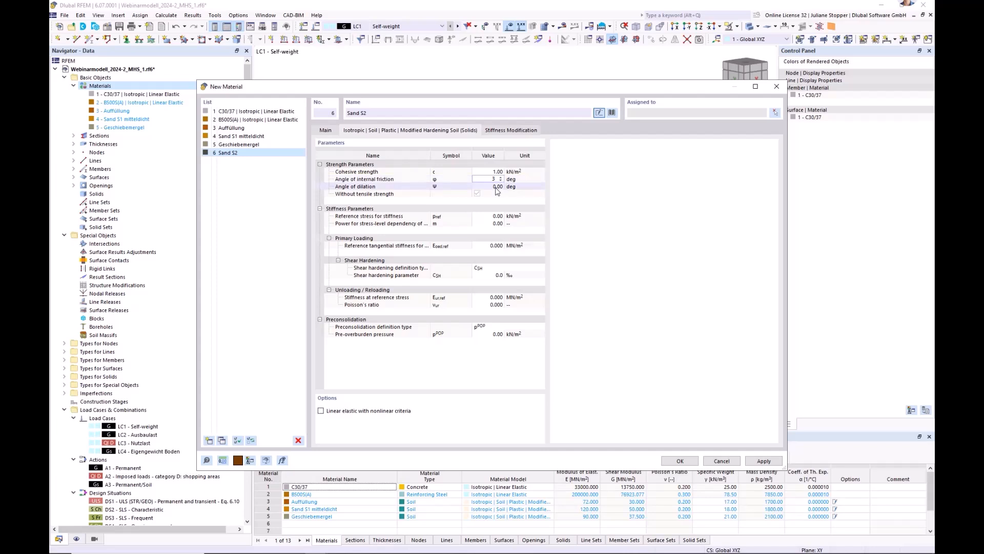
type("5")
key("Tab")
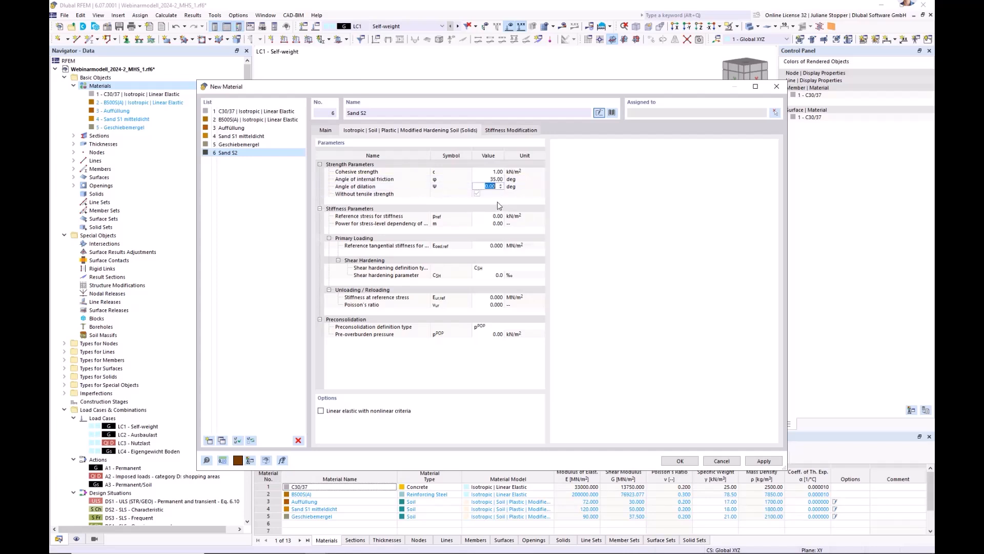
type("5")
key("Tab")
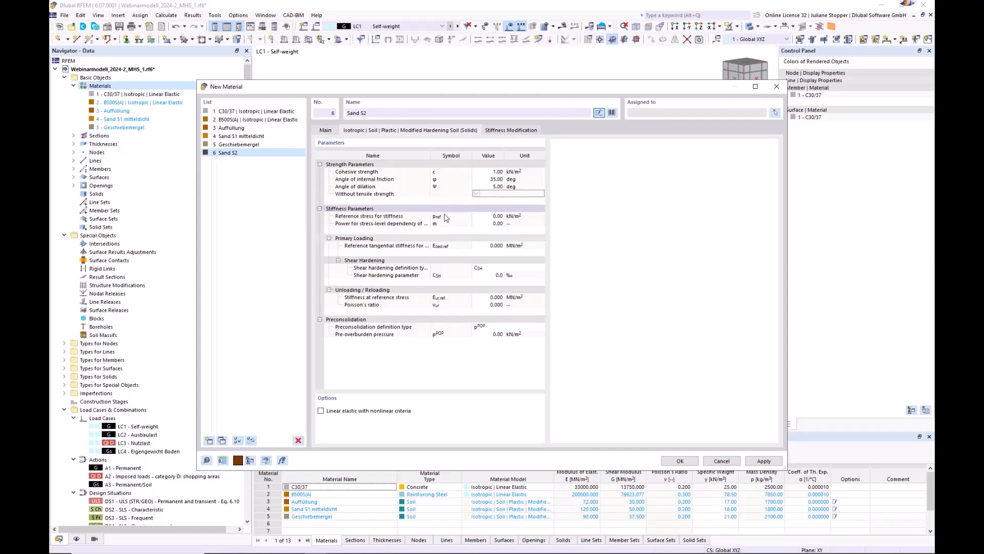
Set Sand S2's reference stress for stiffness to 100 kN/m² and the power for stress-level dependency to 0.5
key("Tab")
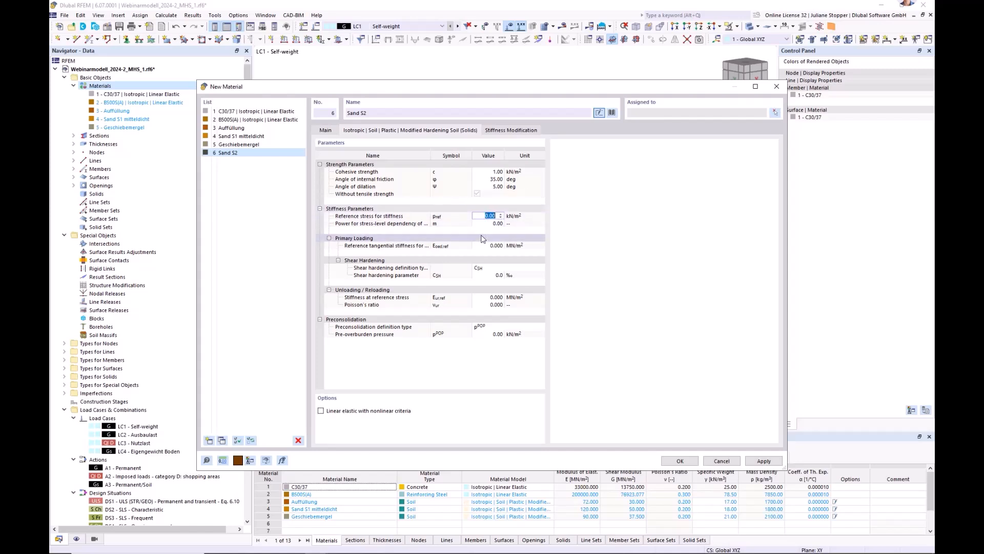
type("1")
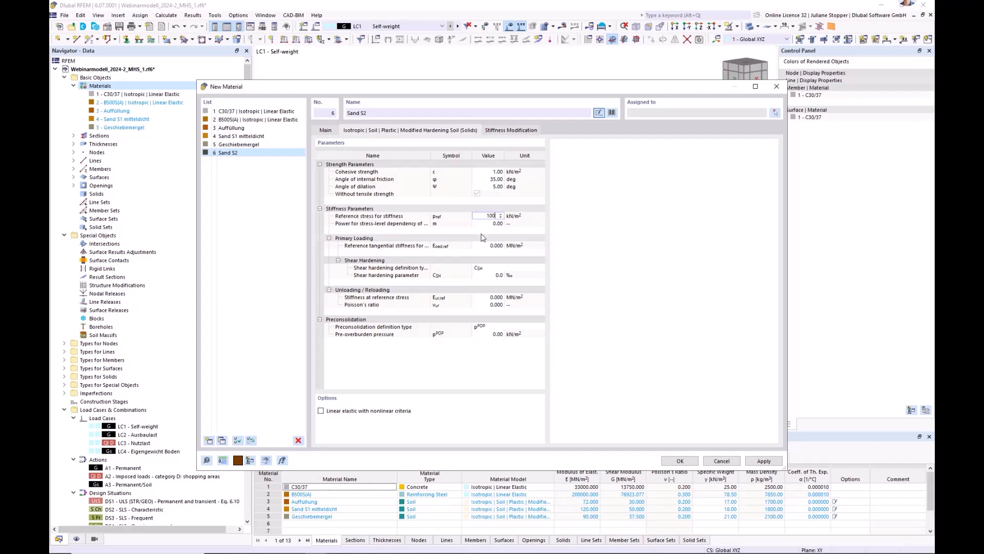
type("00")
left_click(488, 226)
left_click(487, 225)
type("0,5")
key("Return")
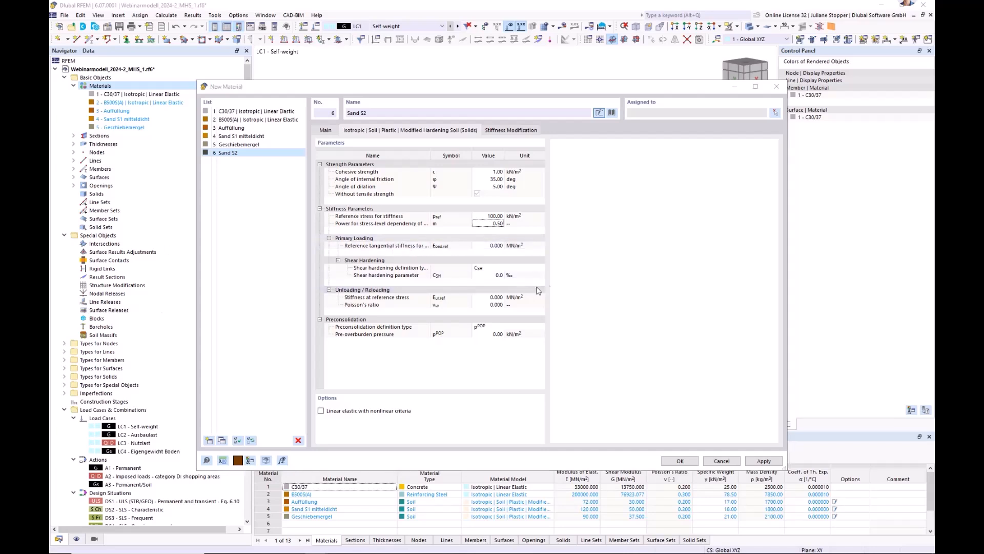
Set Sand S2's primary-loading reference tangential stiffness to 58 MN/m² and its shear hardening parameter to 0.6 ‰
left_click(489, 245)
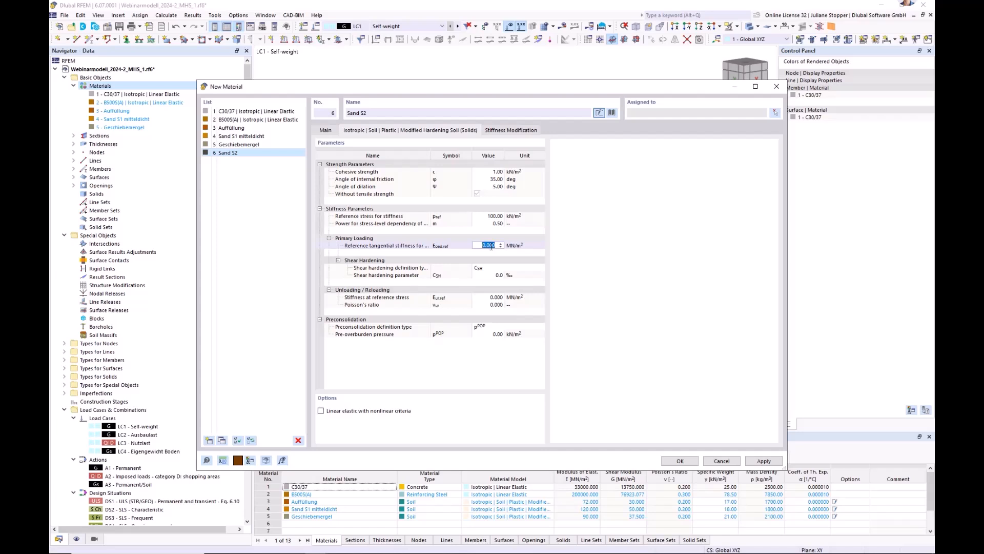
type("30")
key("Return")
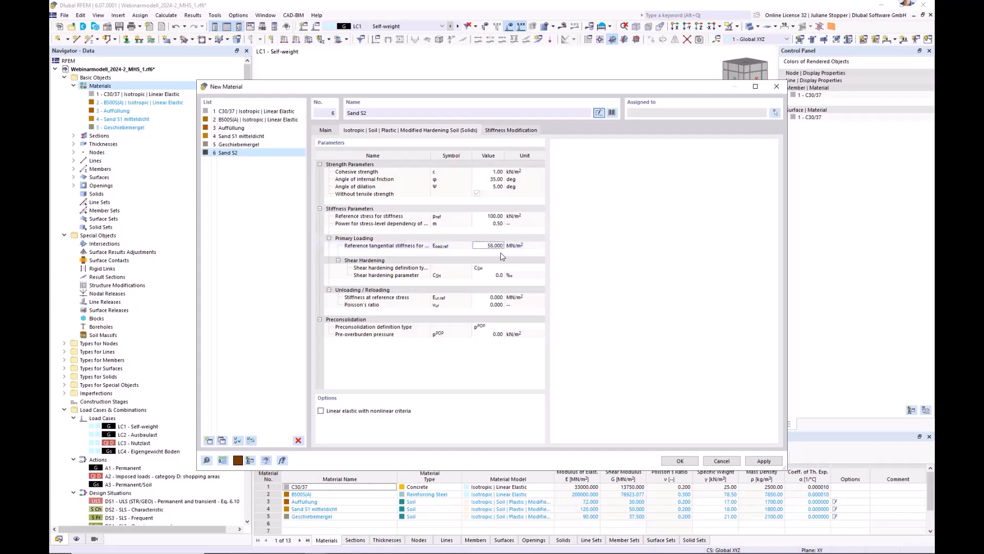
left_click(491, 277)
left_click(491, 276)
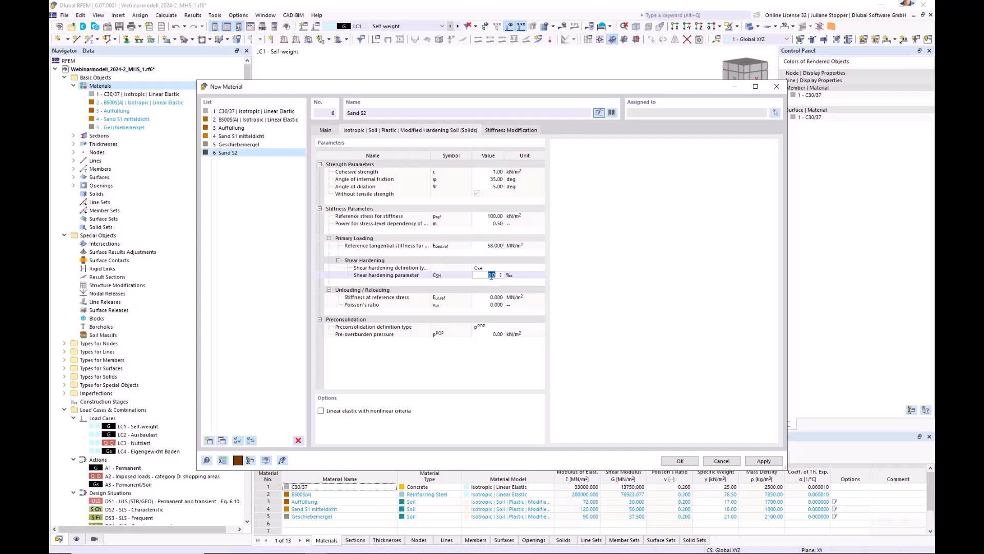
type("1")
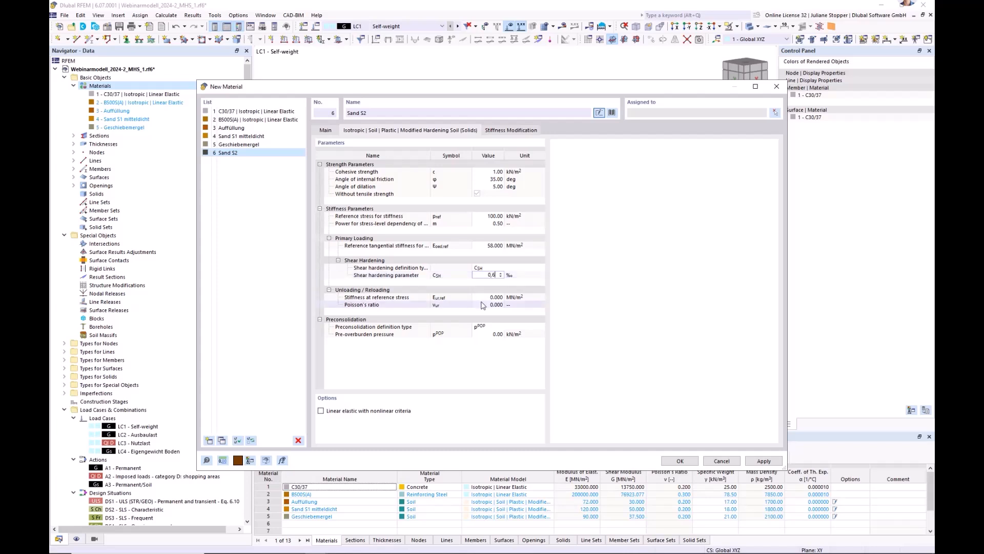
Set Sand S2's unloading/reloading stiffness at reference stress to 174 MN/m² and Poisson's ratio to 0.2
left_click(491, 298)
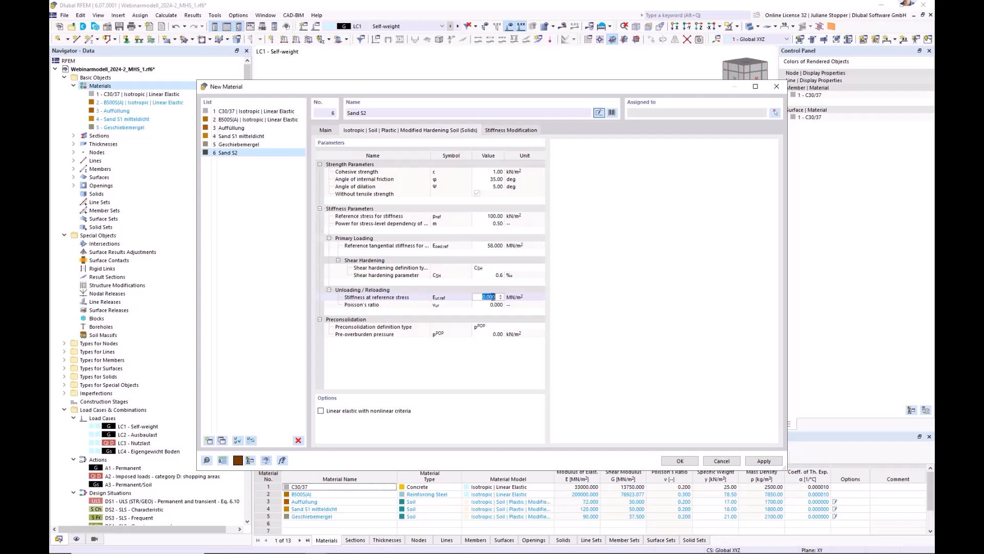
key("BackSpace")
type("174")
left_click(491, 306)
type("0.")
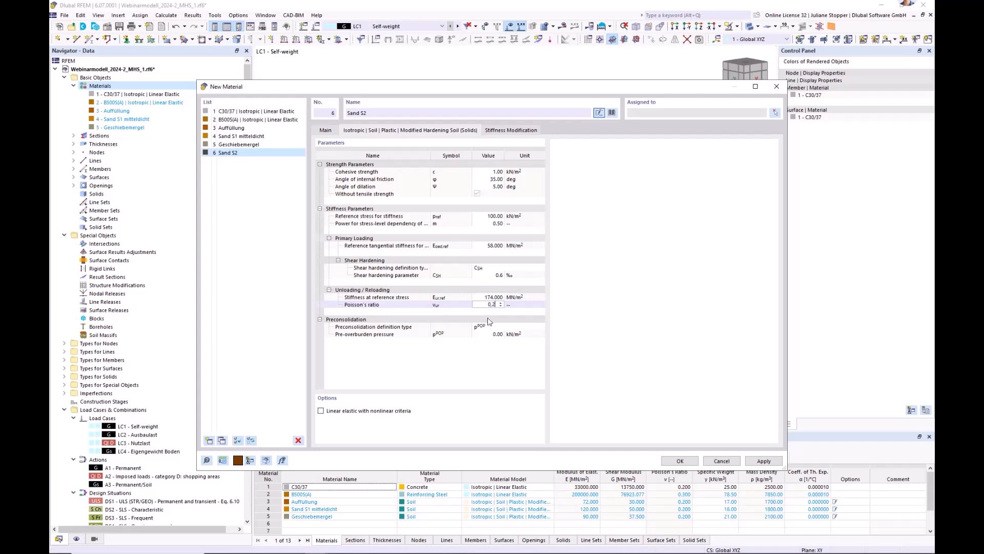
key("Return")
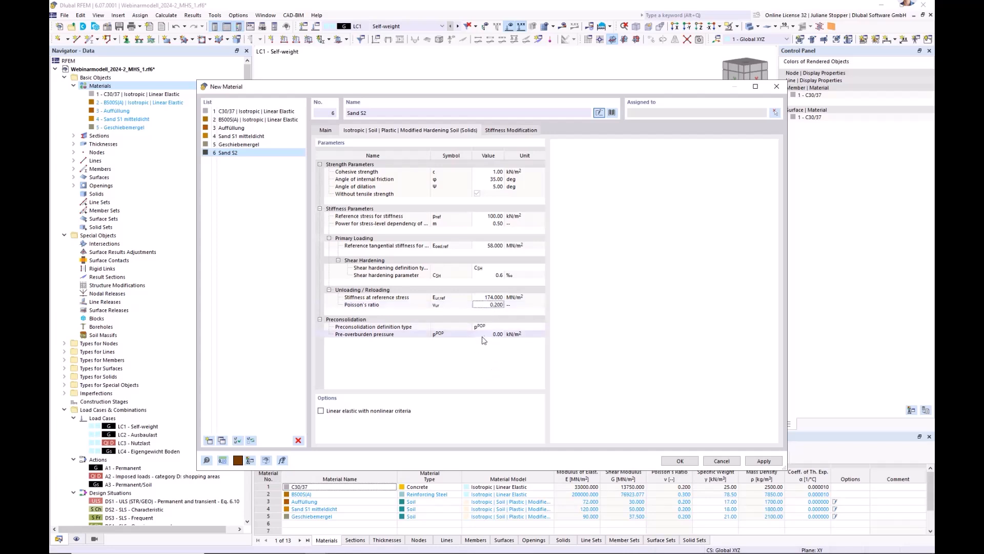
Set Sand S2's pre-overburden pressure to 5 kN/m² and save the new material
left_click(490, 335)
type("5")
key("Return")
left_click(680, 462)
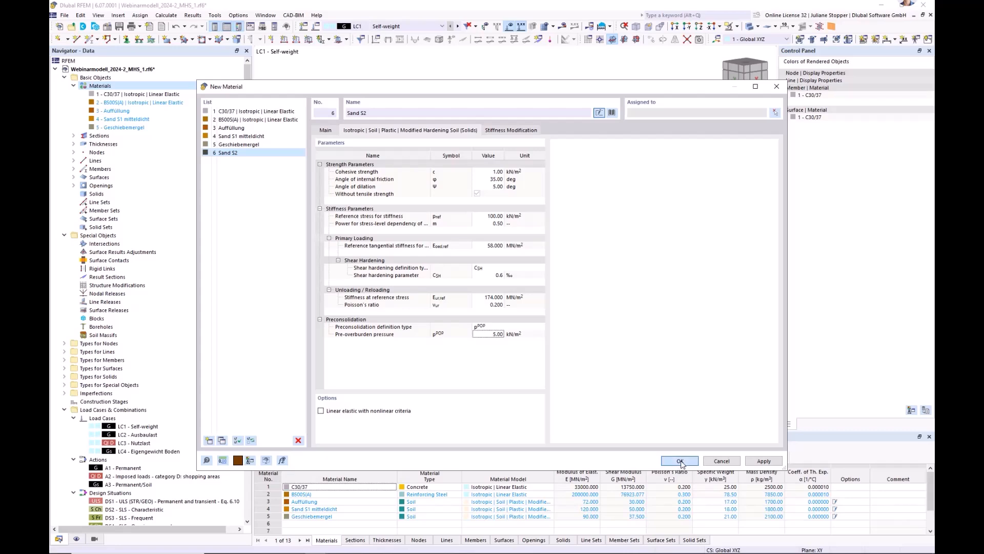
Collapse the material and the load case and combination entries in the data tree
left_click(111, 137)
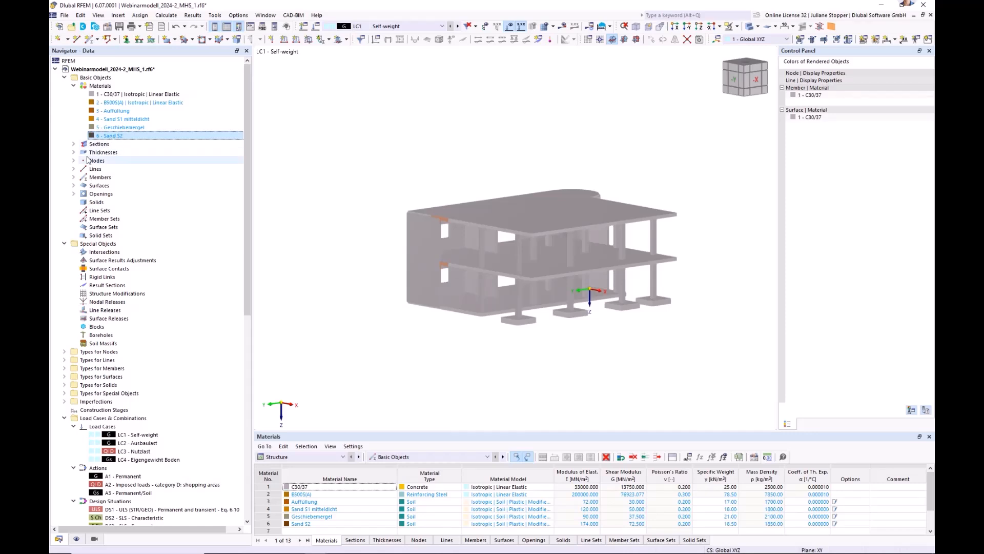
left_click(97, 77)
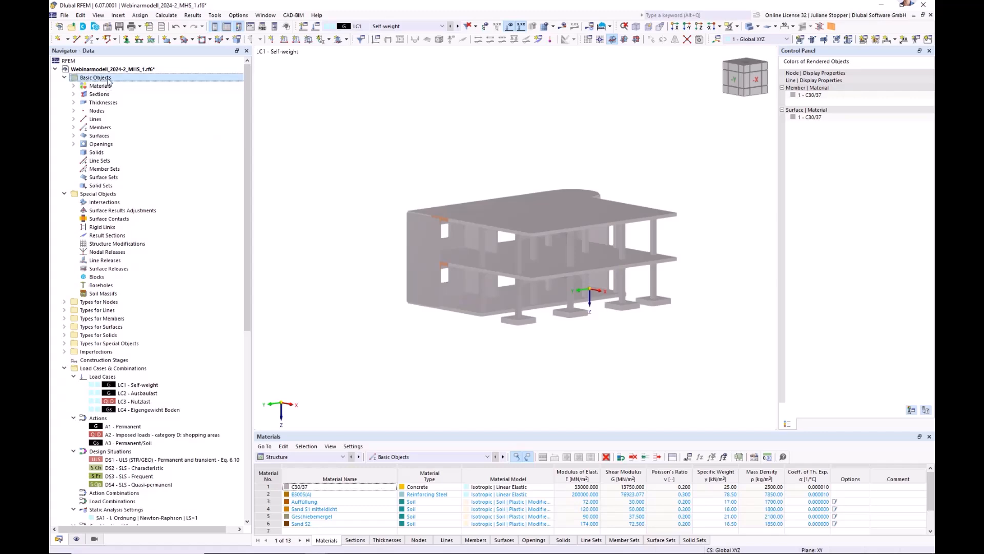
left_click(74, 136)
left_click(73, 137)
left_click(91, 195)
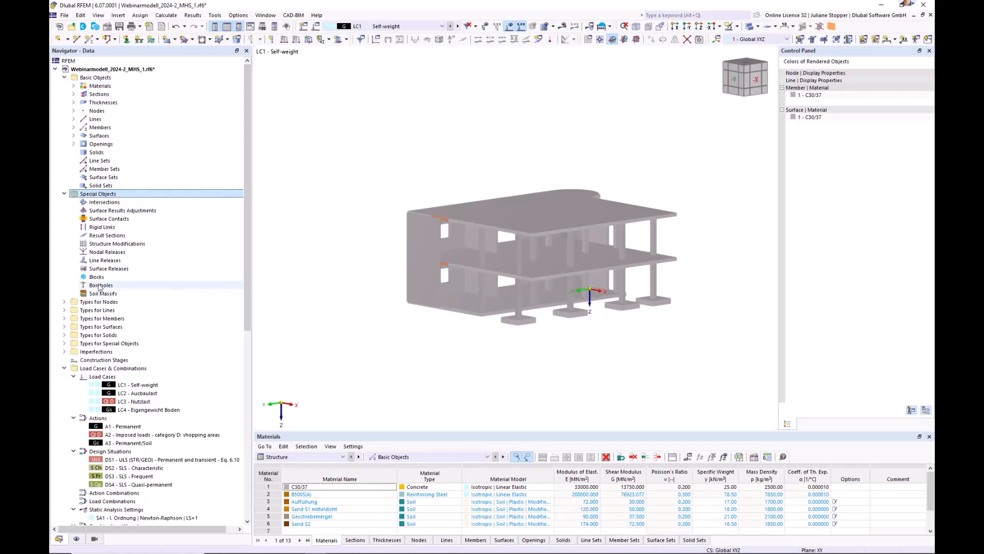
left_click(64, 368)
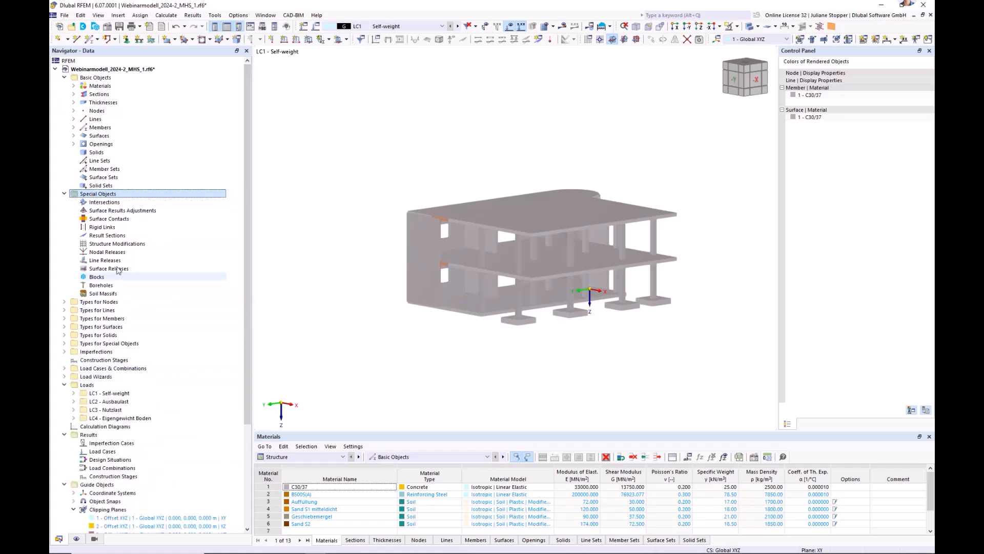
Start a new borehole at the origin and activate its groundwater with an ordinate Z of 3.9 m
left_click(97, 287)
right_click(97, 287)
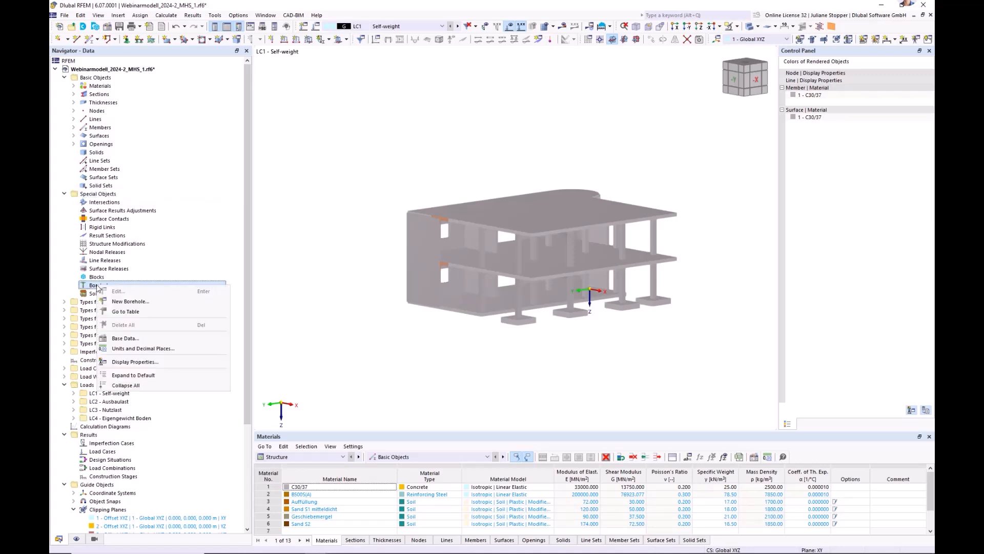
left_click(129, 301)
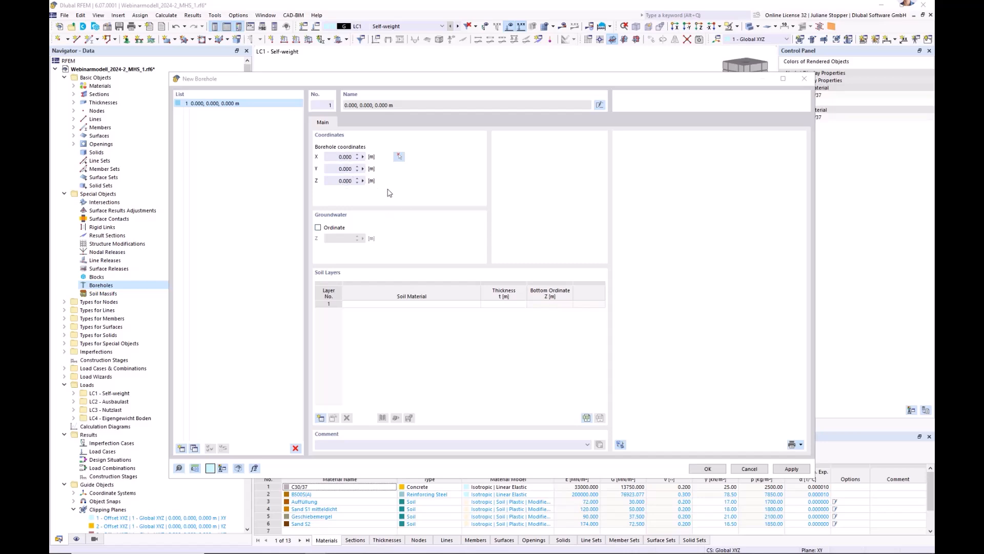
left_click(422, 332)
left_click(319, 228)
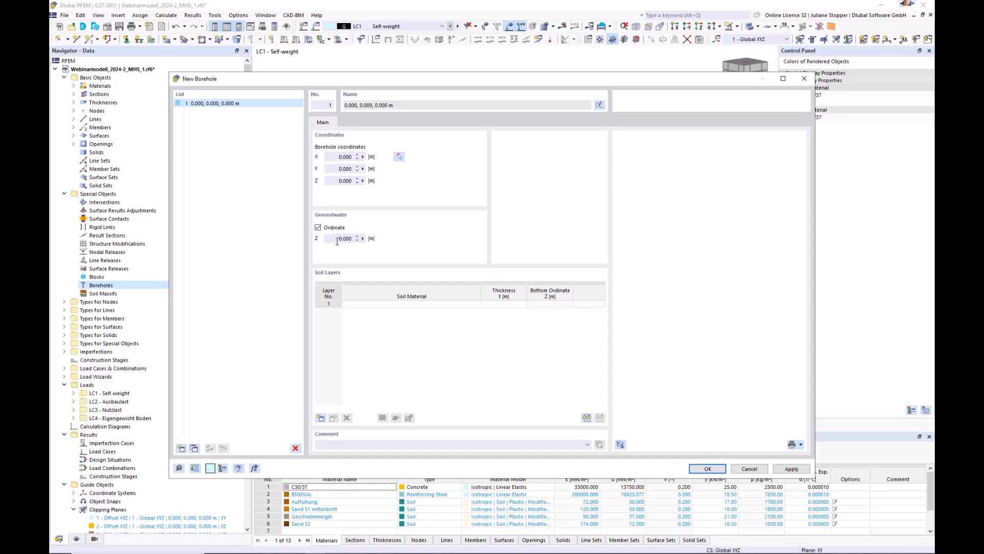
type("3.9")
key("Tab")
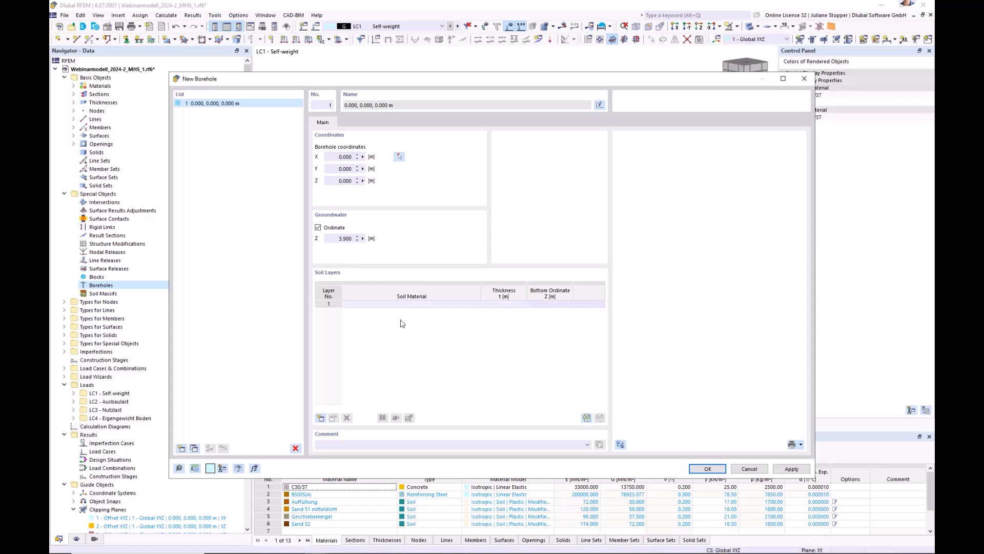
Assign Auffüllung to the borehole's first soil layer and Sand S1 mitteldicht to the second and third layers
left_click(430, 306)
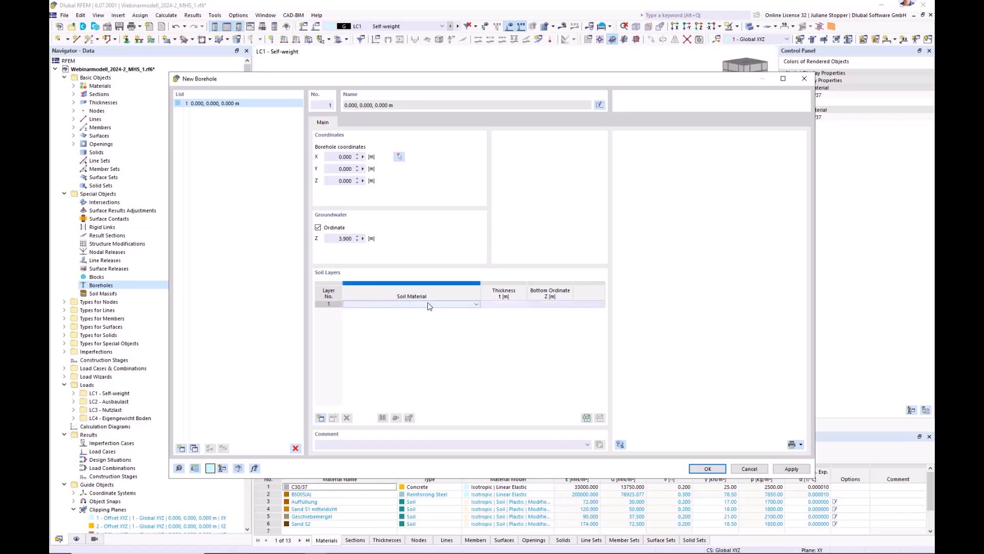
left_click(476, 305)
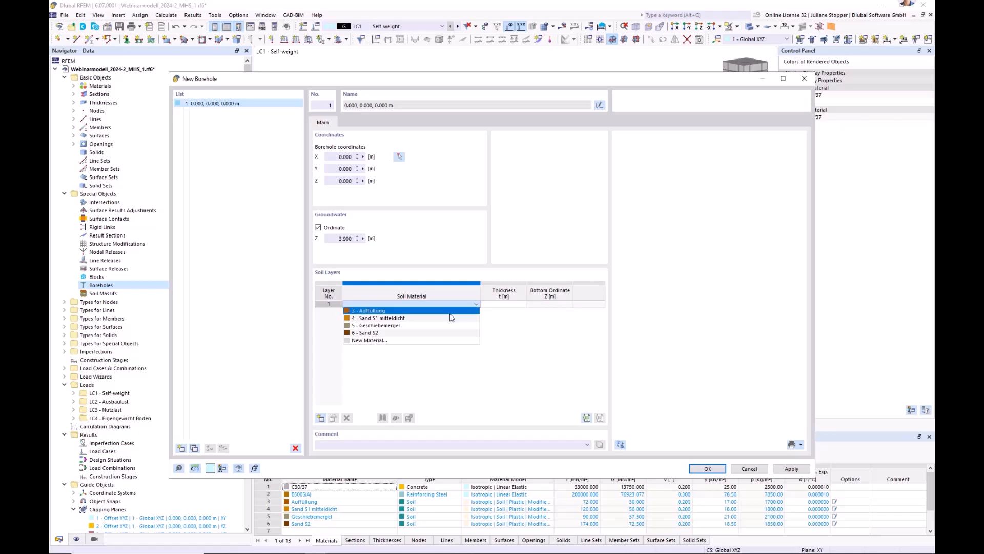
left_click(451, 311)
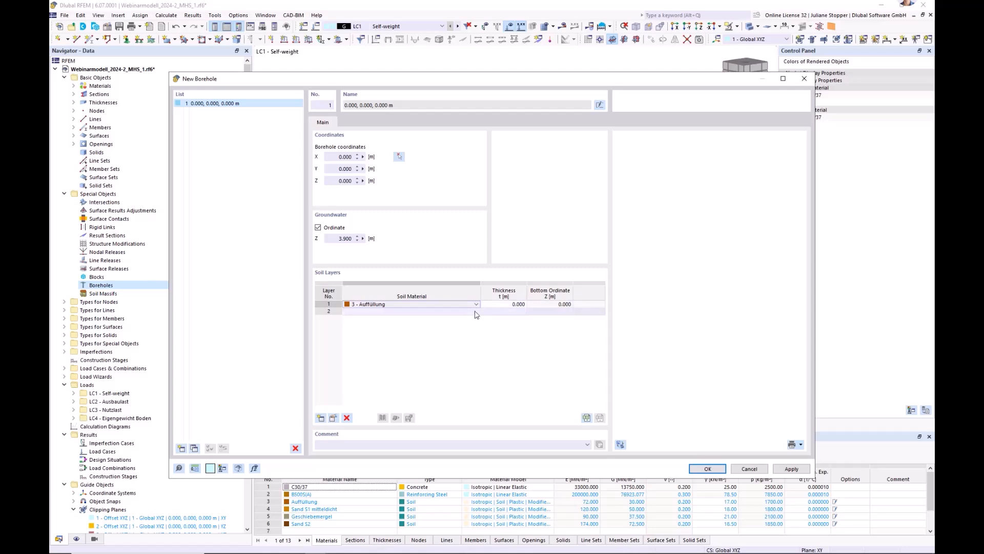
left_click(477, 312)
left_click(477, 312)
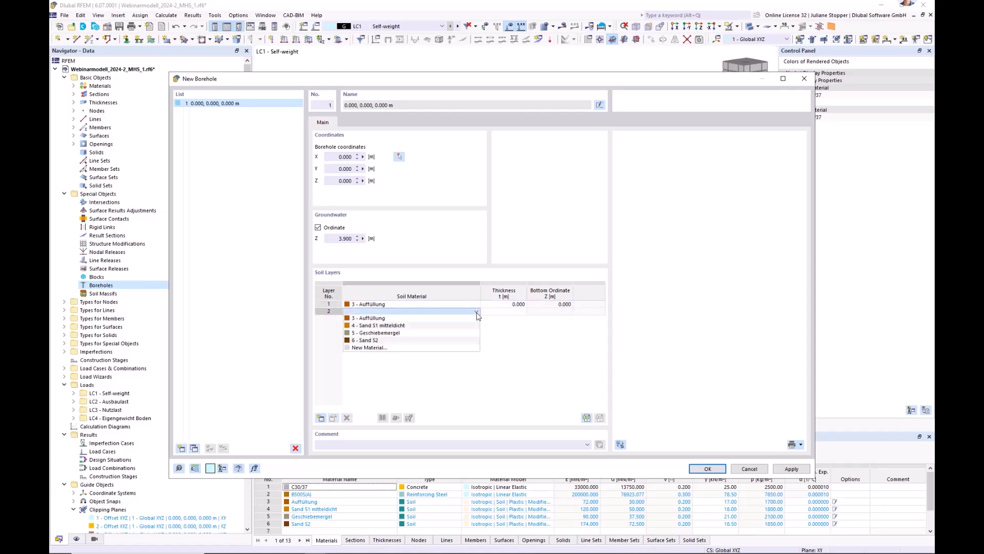
left_click(454, 326)
left_click(477, 318)
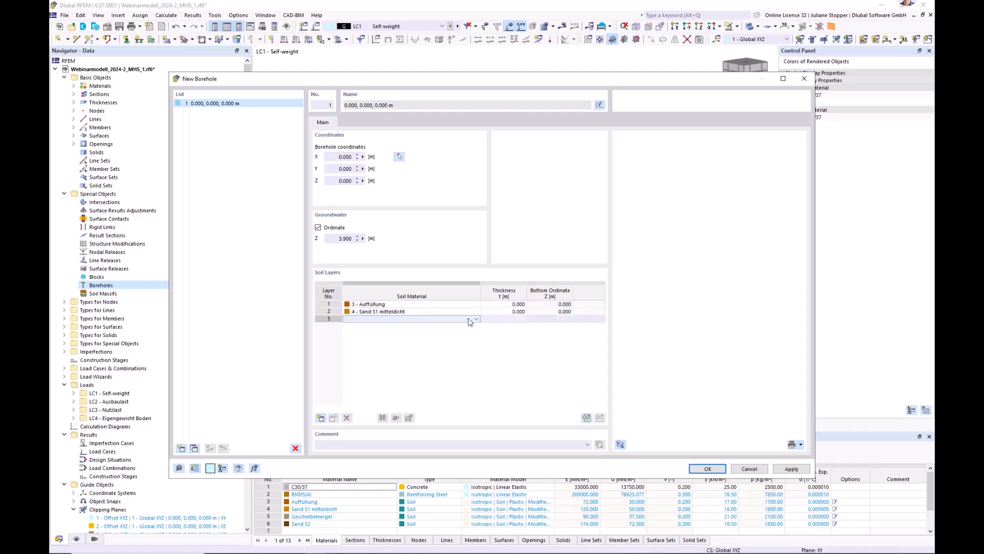
left_click(477, 318)
left_click(467, 333)
Assign Geschiebemergel to the borehole's fourth soil layer and Sand S2 to the fifth
left_click(476, 326)
left_click(477, 326)
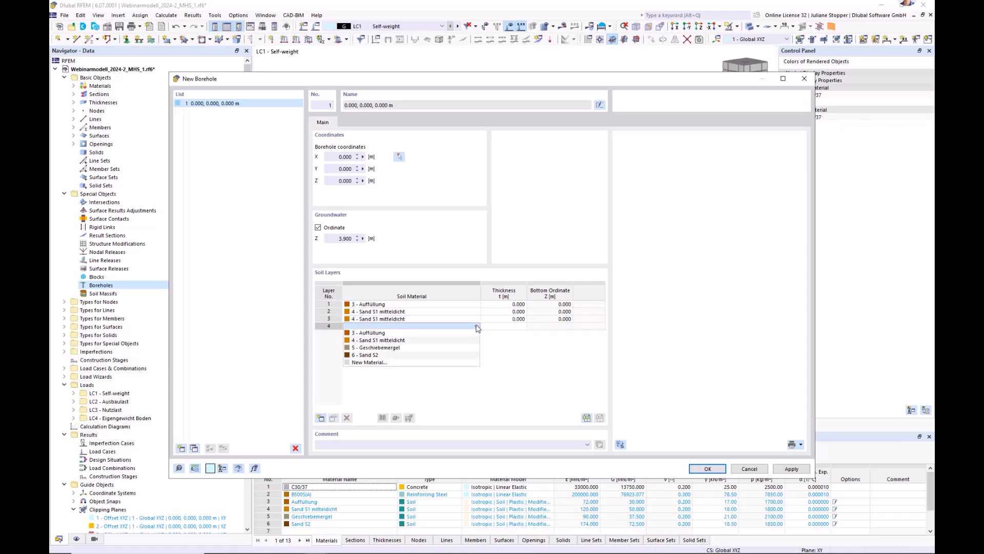
left_click(408, 349)
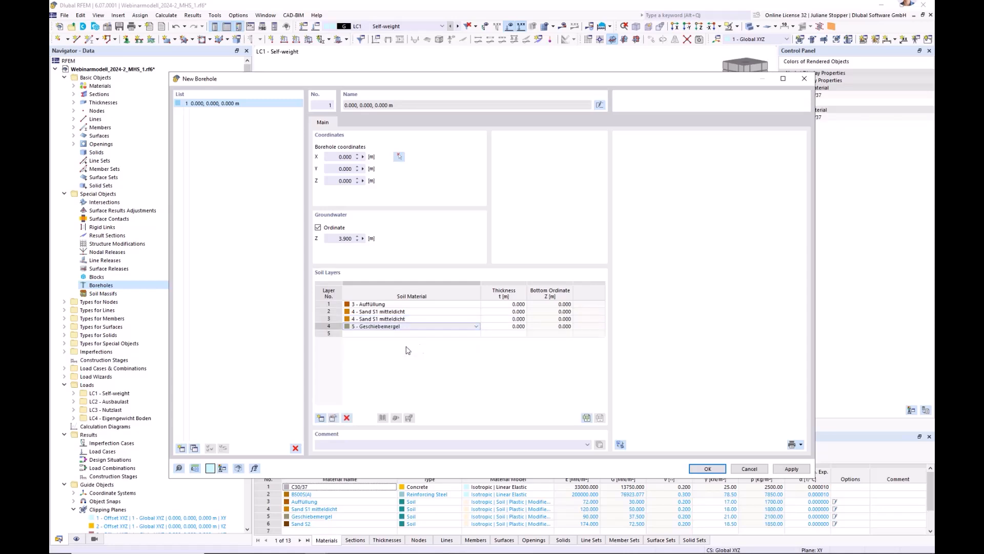
left_click(464, 334)
left_click(476, 334)
left_click(451, 362)
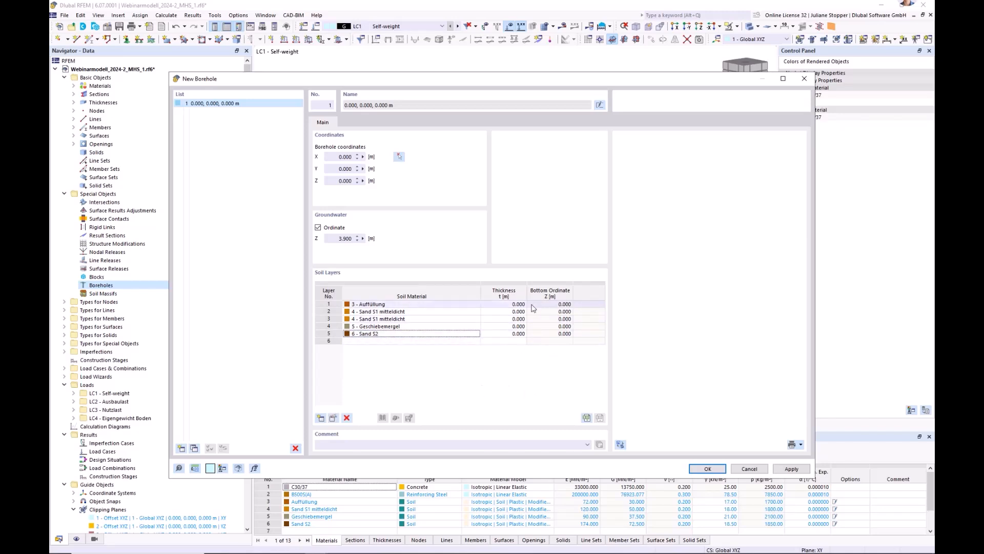
Set the thicknesses of the first three soil layers to 4.8 m, 3.5 m and 4 m
left_click(509, 306)
key("BackSpace")
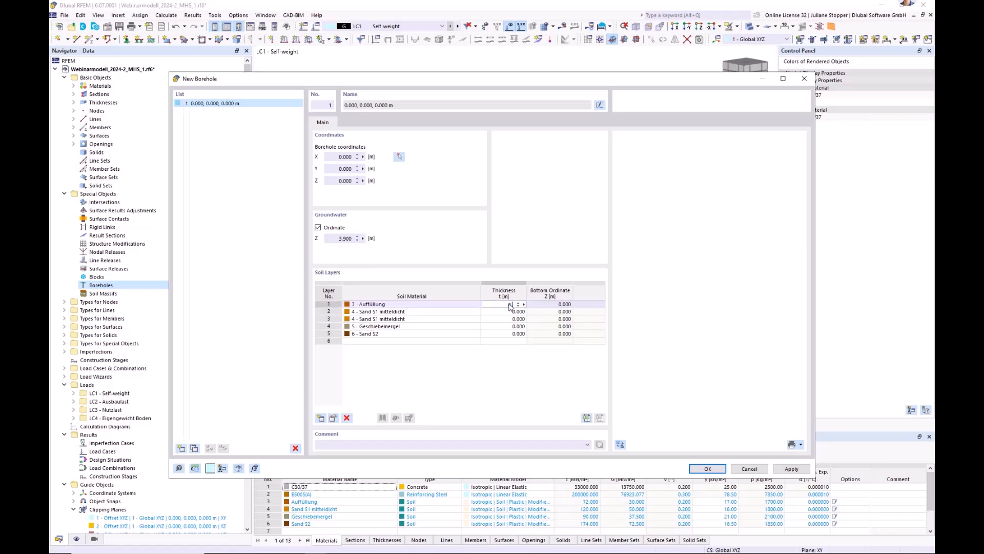
type("4.8")
left_click(509, 312)
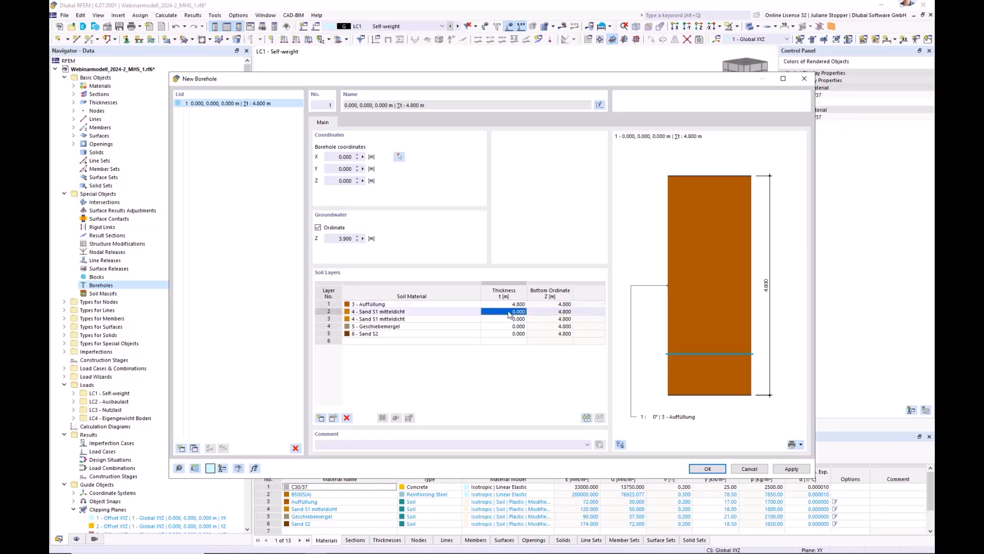
key("BackSpace")
left_click(509, 319)
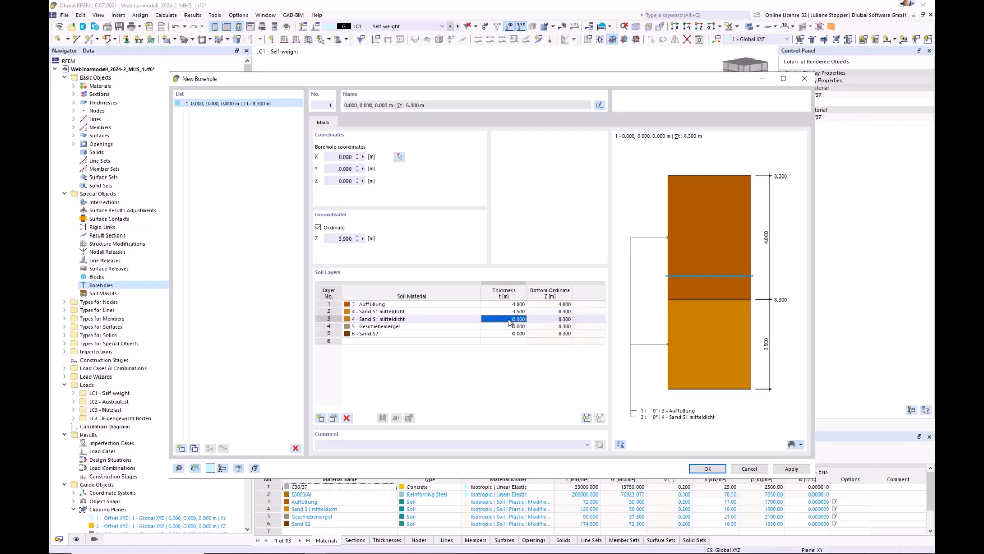
type("4")
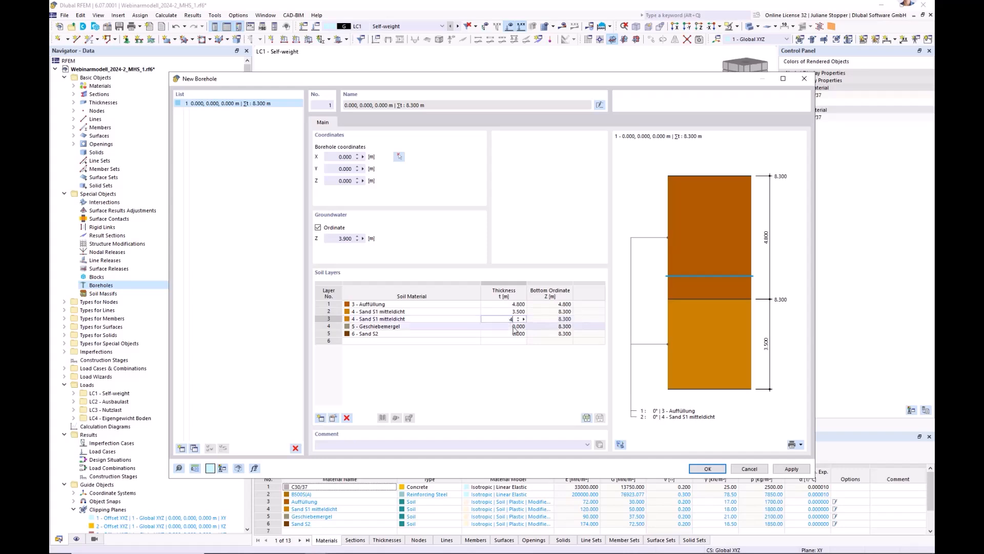
Set the Geschiebemergel layer's thickness to 3 m and the Sand S2 layer's to 15 m, and save the borehole
left_click(514, 327)
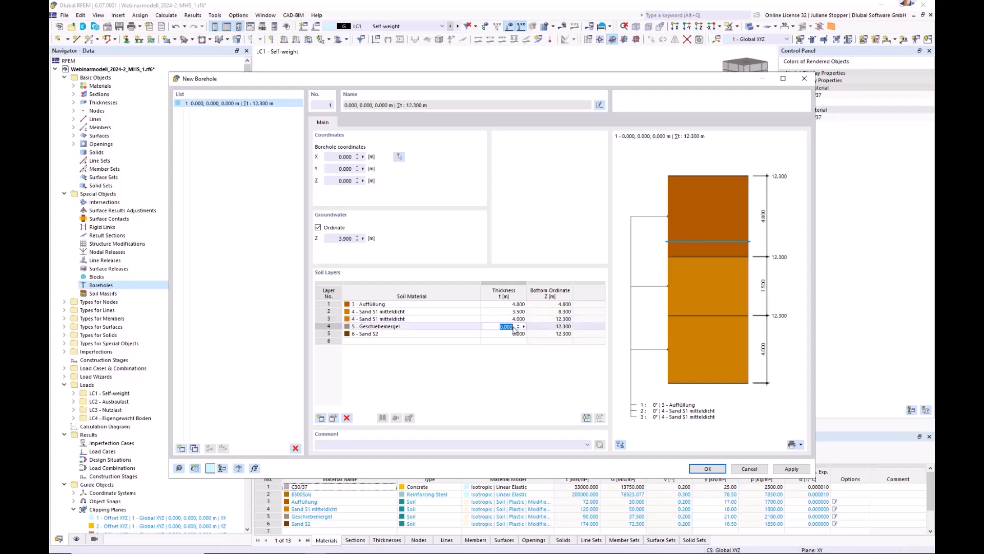
type("3")
left_click(508, 334)
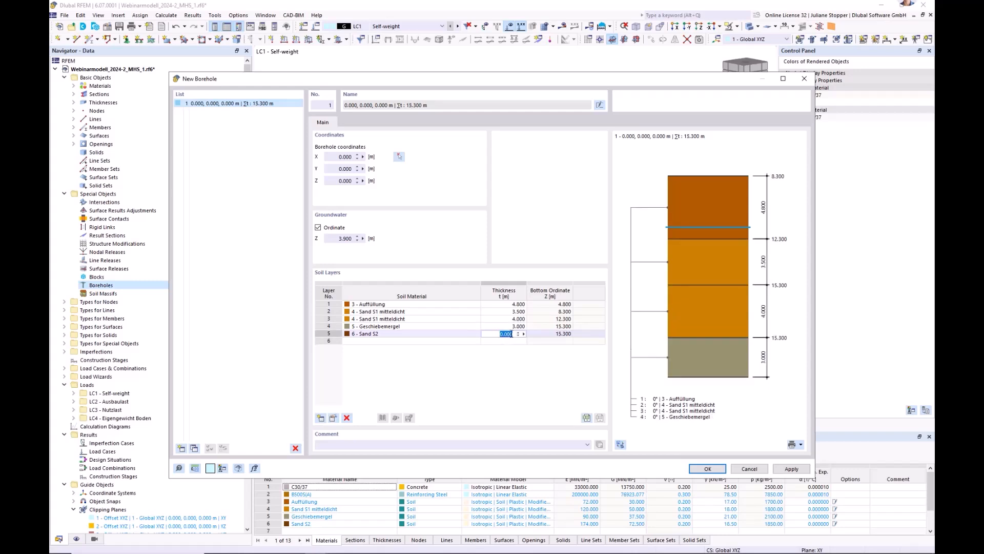
type("15")
key("Return")
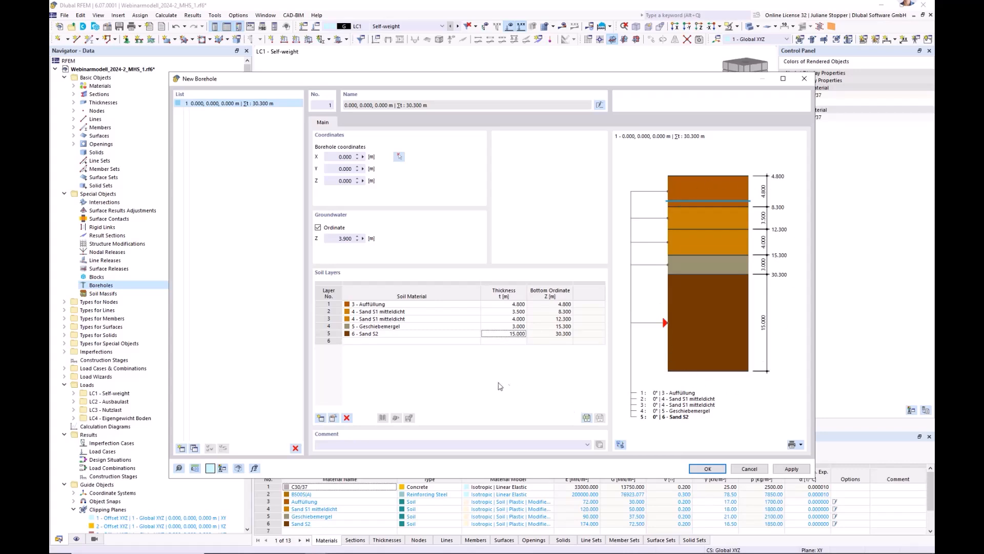
left_click(706, 469)
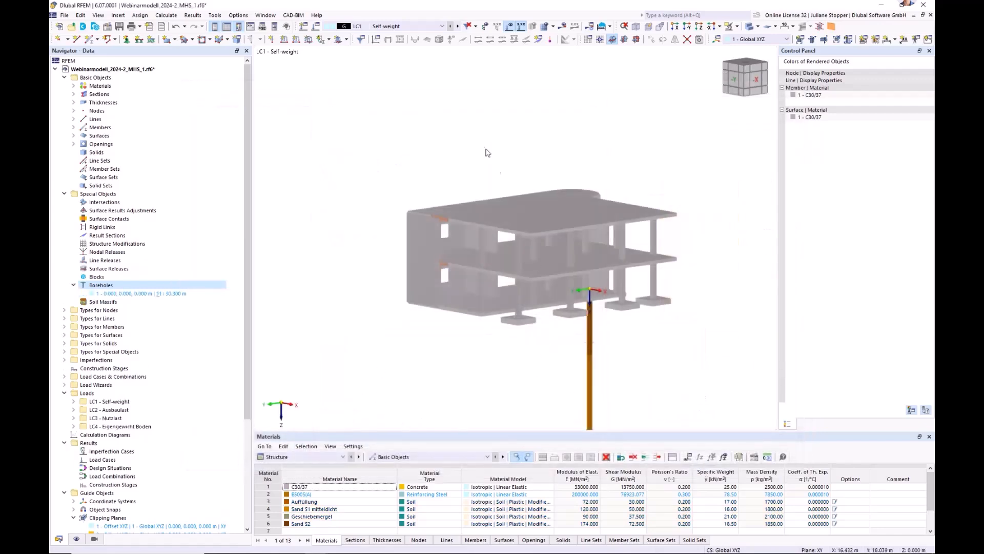
Start a new rectangular soil massif of type Boreholes and assign borehole 1 to it
scroll(489, 163, "down", 2)
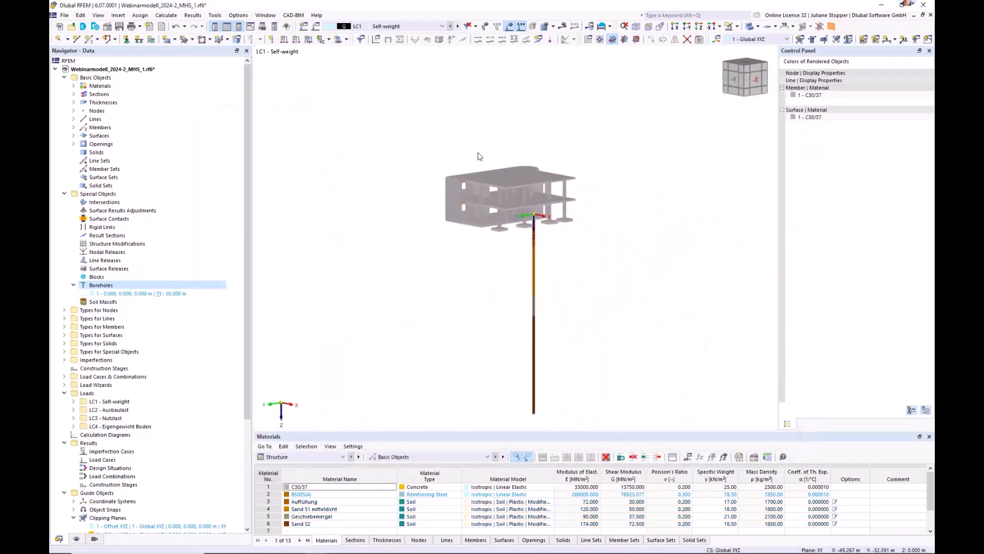
right_click(90, 303)
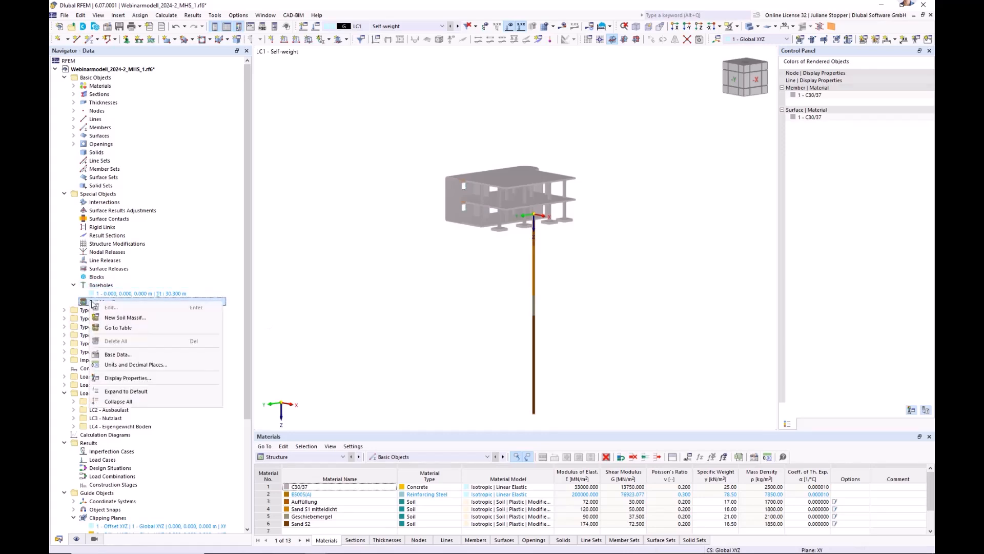
left_click(118, 319)
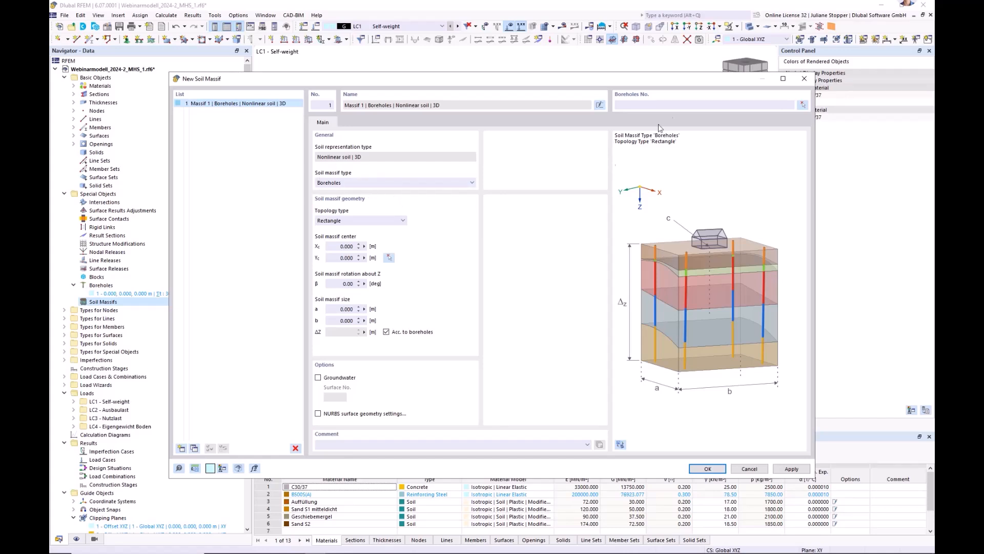
left_click(633, 106)
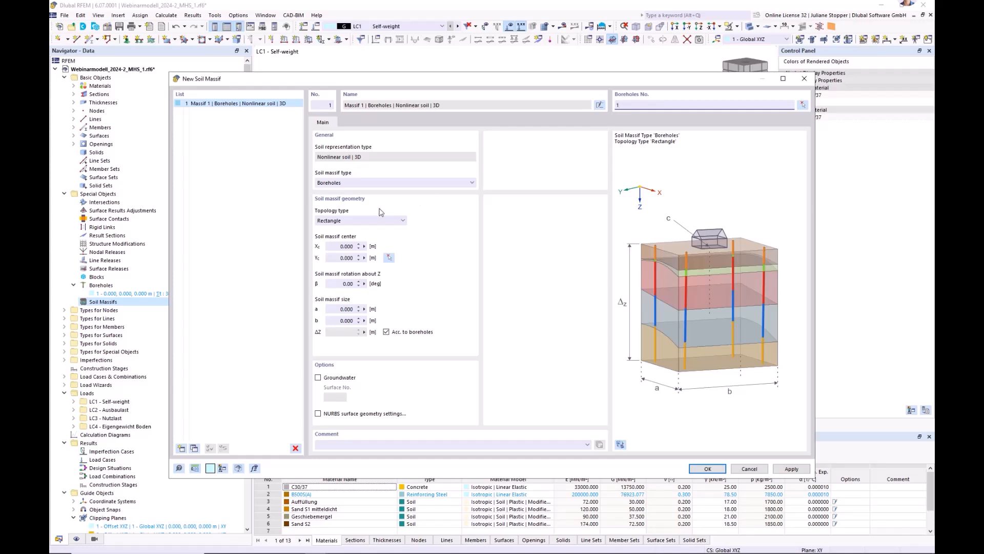
Set the soil massif's center to X 6 m and Y 8 m
left_click(338, 246)
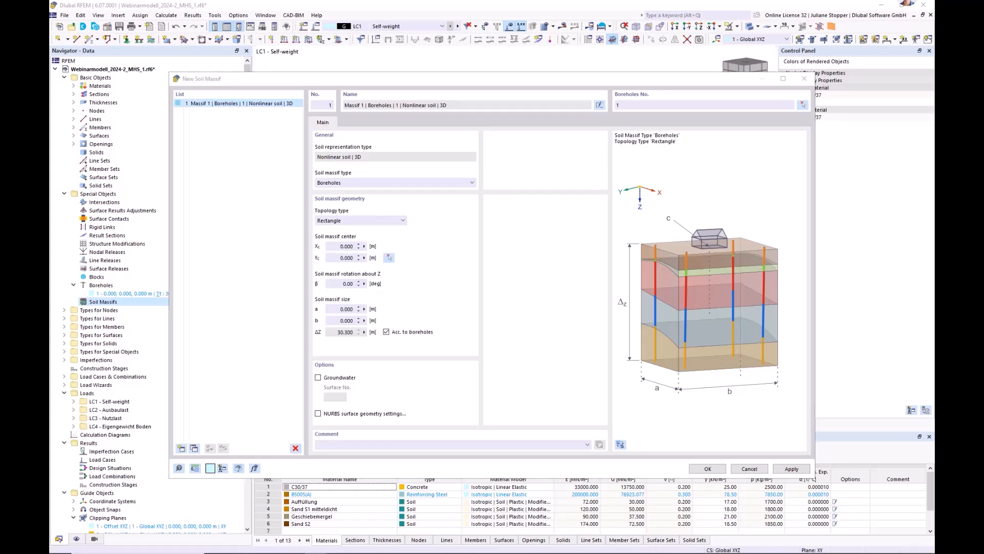
double_click(343, 246)
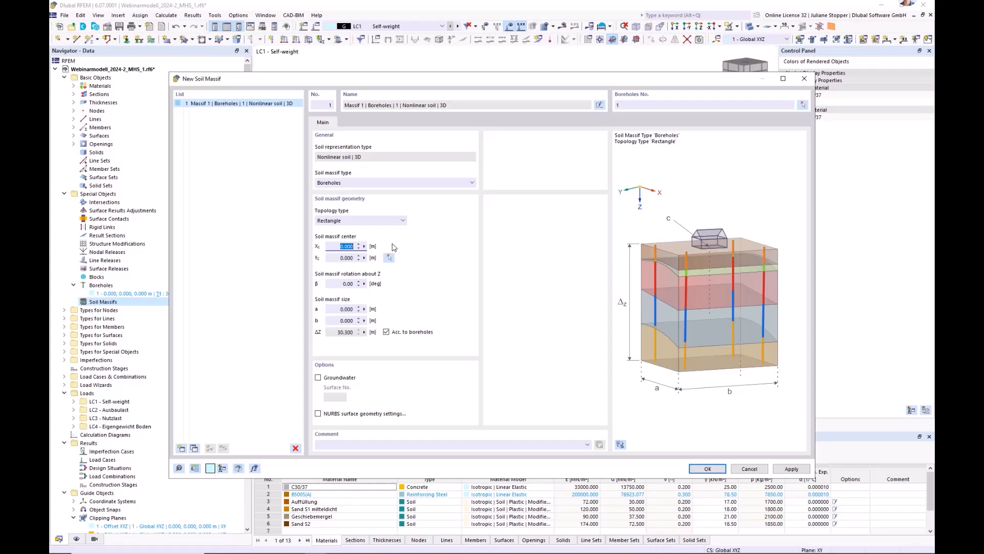
left_click(103, 301)
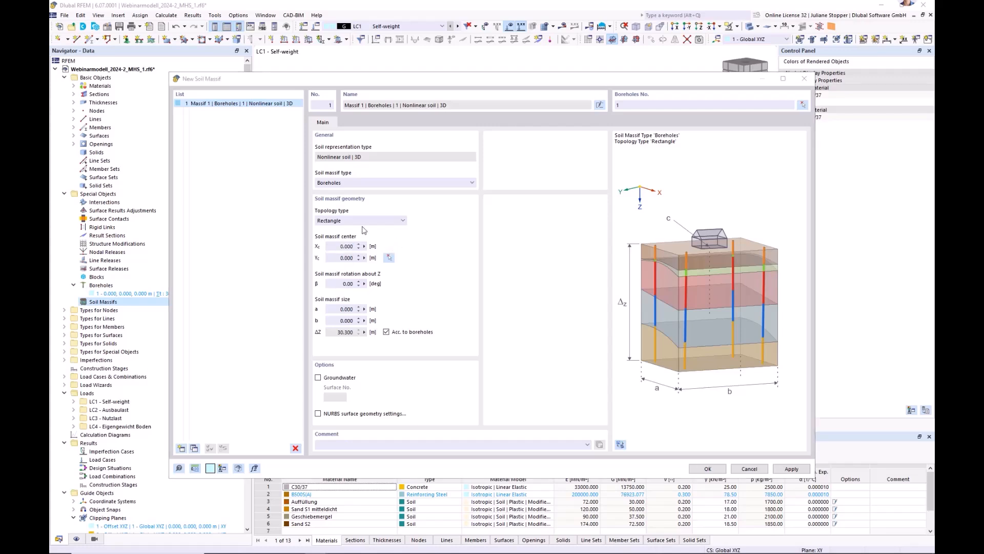
left_click(395, 248)
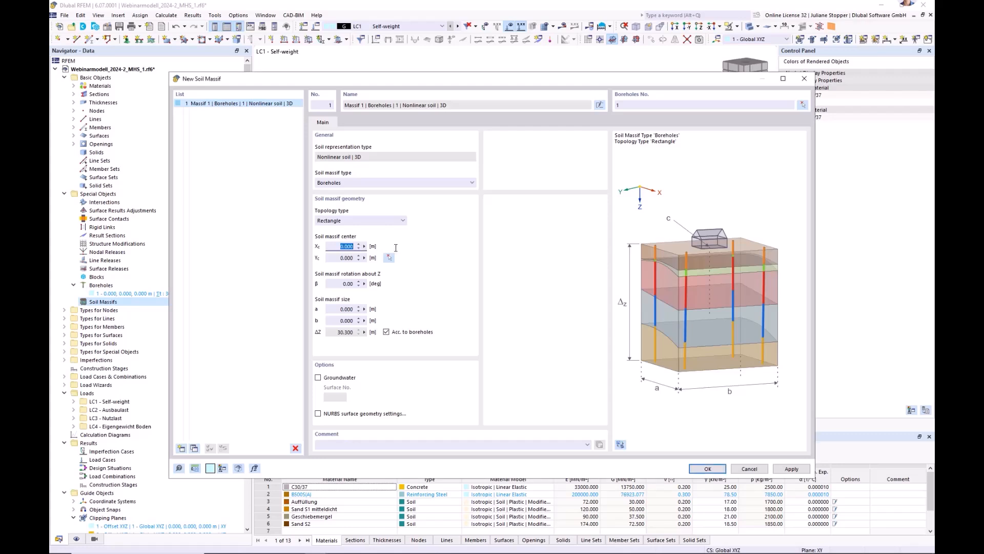
type("6")
left_click(335, 258)
type("8")
Set the soil massif's plan dimensions a and b to 48 m each
left_click(332, 309)
type("48")
key("Tab")
type("48")
key("shift+Tab")
Enable groundwater for the soil massif and generate it beneath the building
left_click(318, 378)
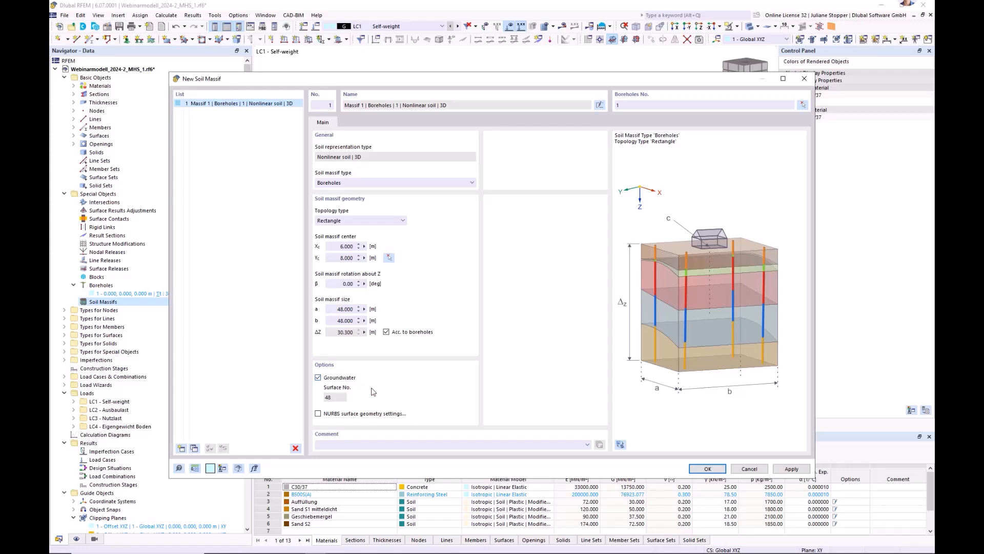
left_click(707, 469)
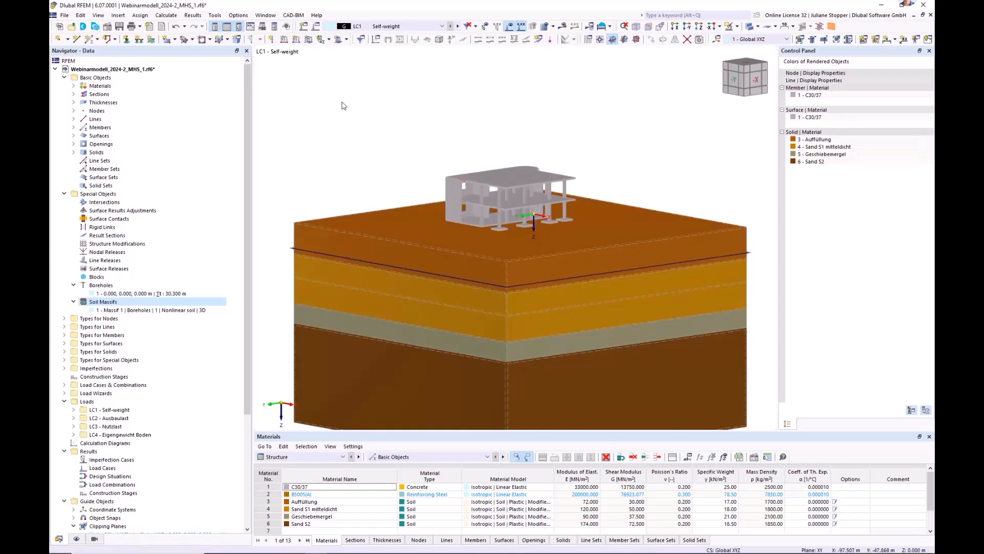
scroll(344, 105, "down", 1)
middle_click_drag(296, 274, 313, 259)
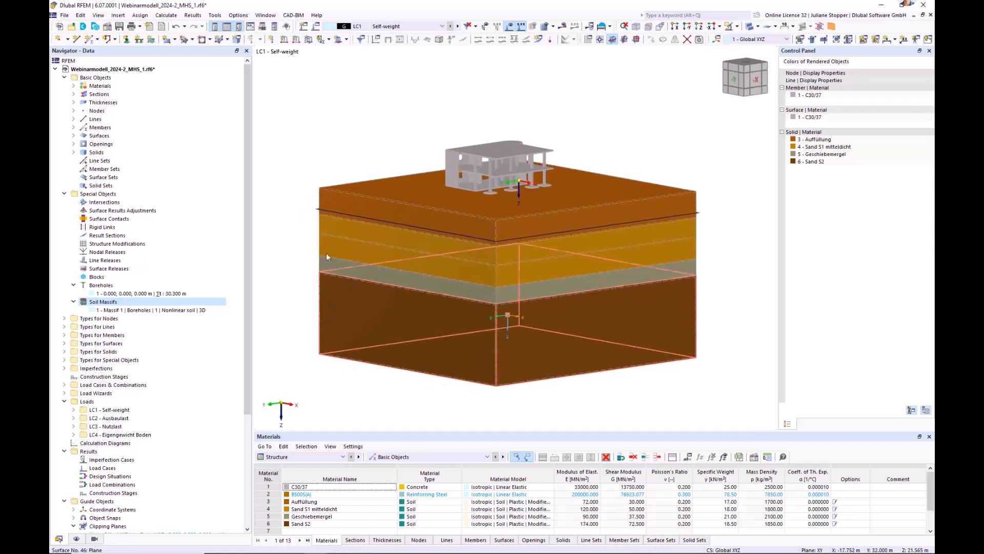
Inspect the solids generated from the soil massif by highlighting solids 2 to 5 in the model
left_click(73, 152)
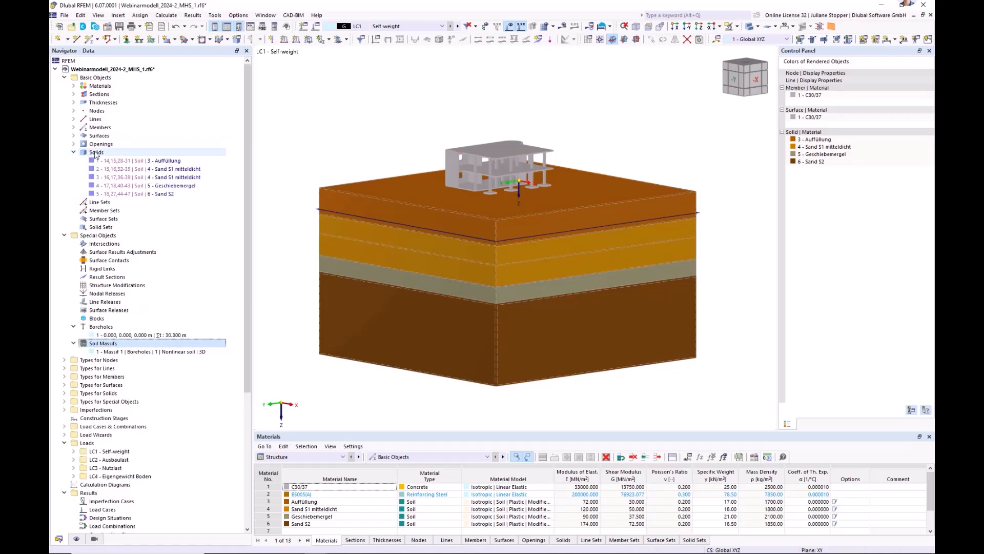
left_click(108, 169)
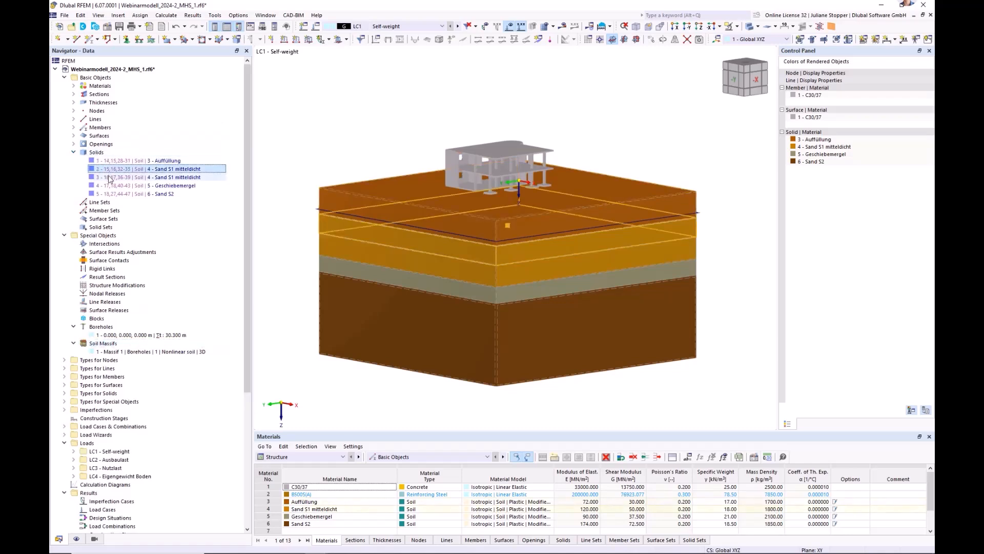
left_click(109, 177)
left_click(110, 185)
left_click(111, 193)
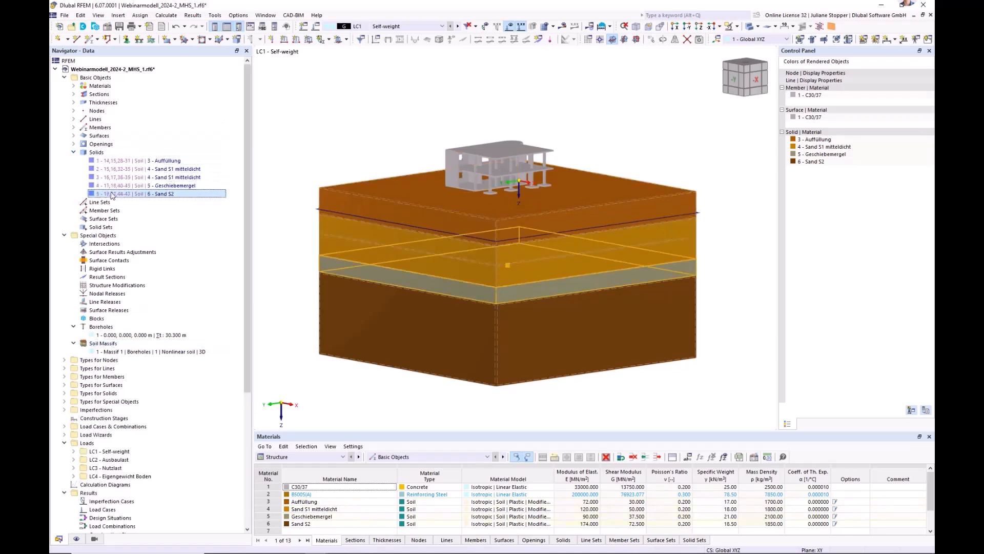
Locate the generated groundwater surface among the surfaces, highlight it in the model, and clear the selection
left_click(74, 136)
scroll(170, 331, "down", 8)
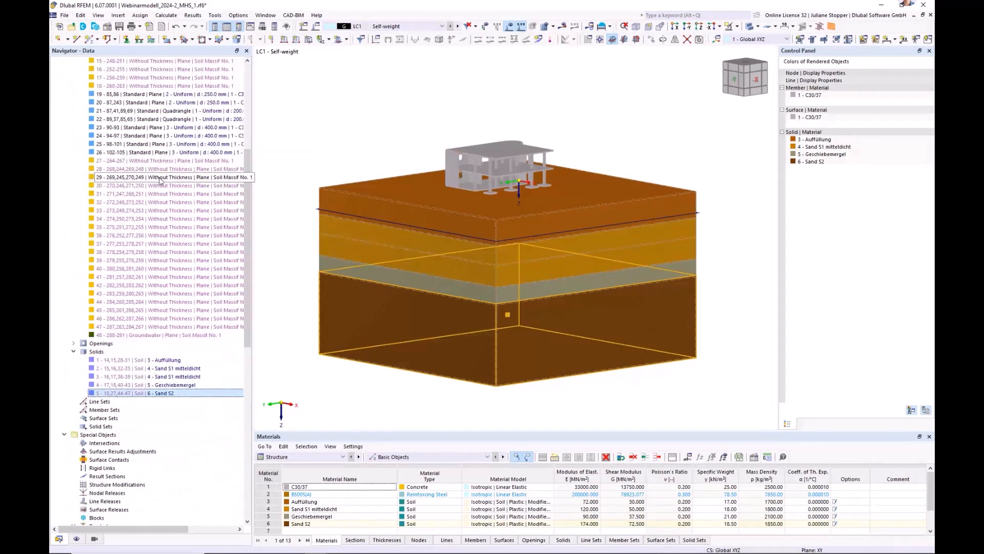
left_click(170, 334)
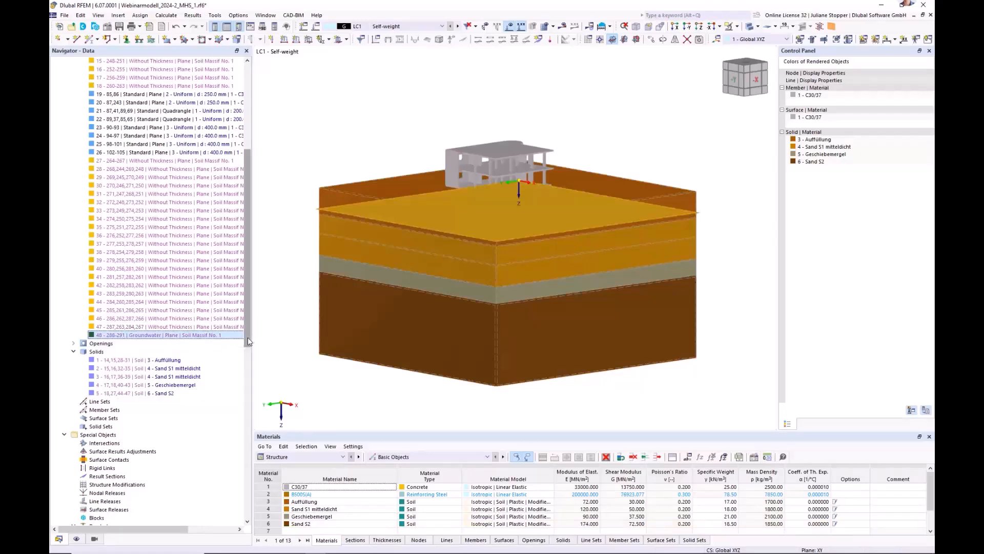
left_click_drag(248, 337, 248, 246)
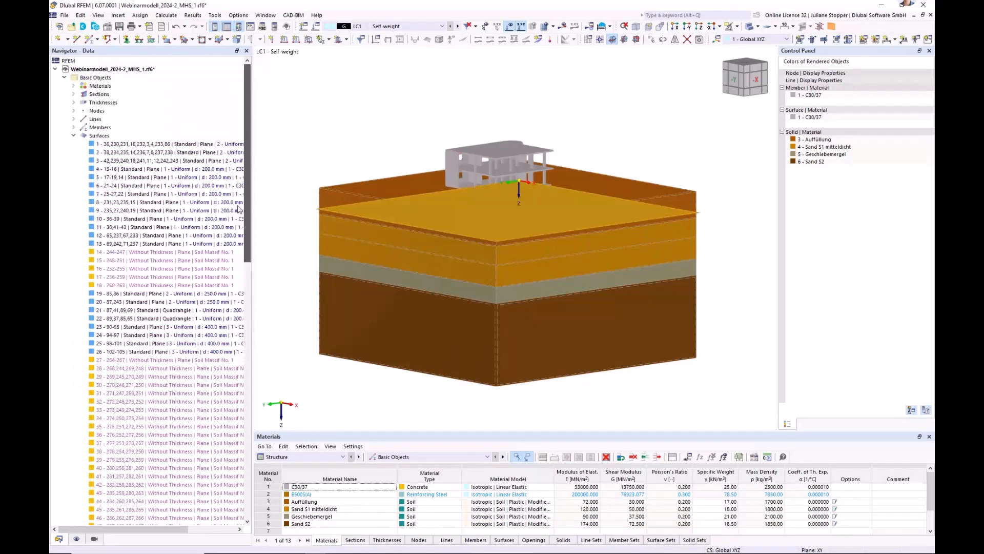
left_click(74, 136)
left_click(318, 145)
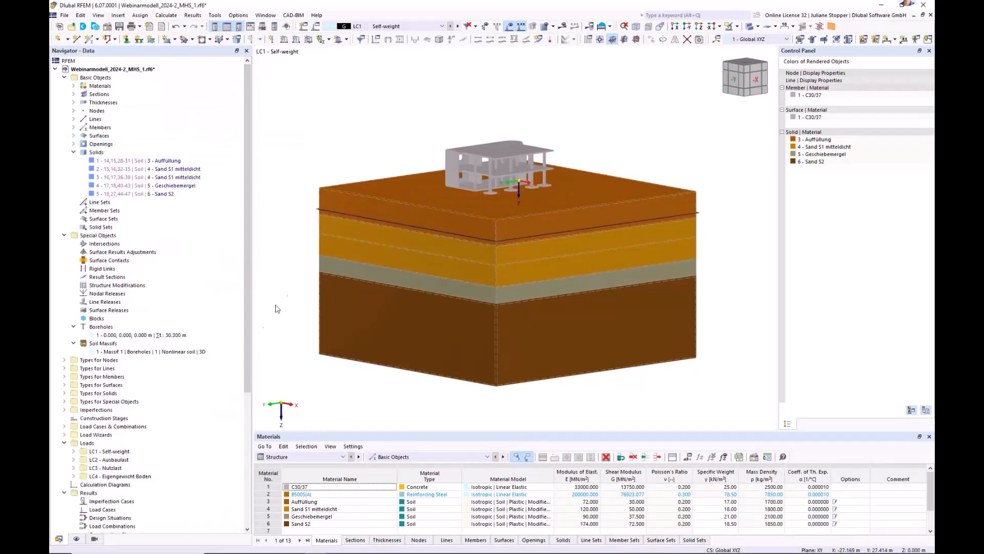
Display the surface-type objects with transparent rendering to view the supports around the soil massif
left_click(75, 539)
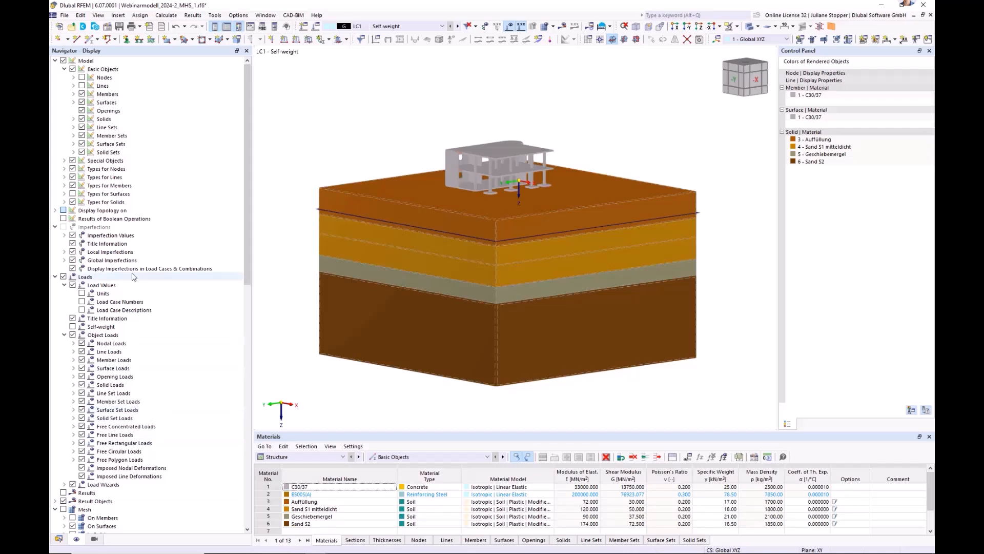
left_click(73, 195)
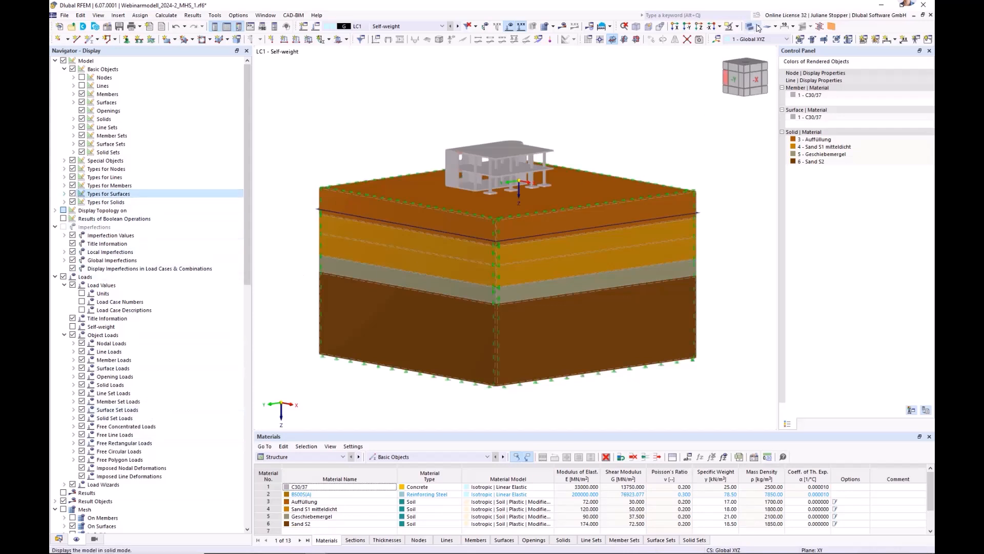
left_click(758, 26)
left_click(769, 55)
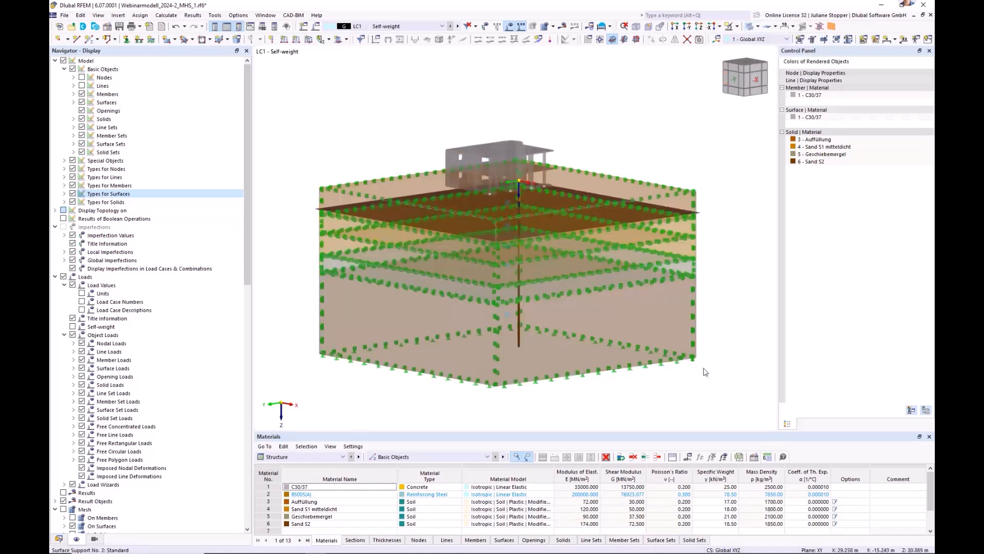
middle_click_drag(704, 375, 511, 452, "ctrl")
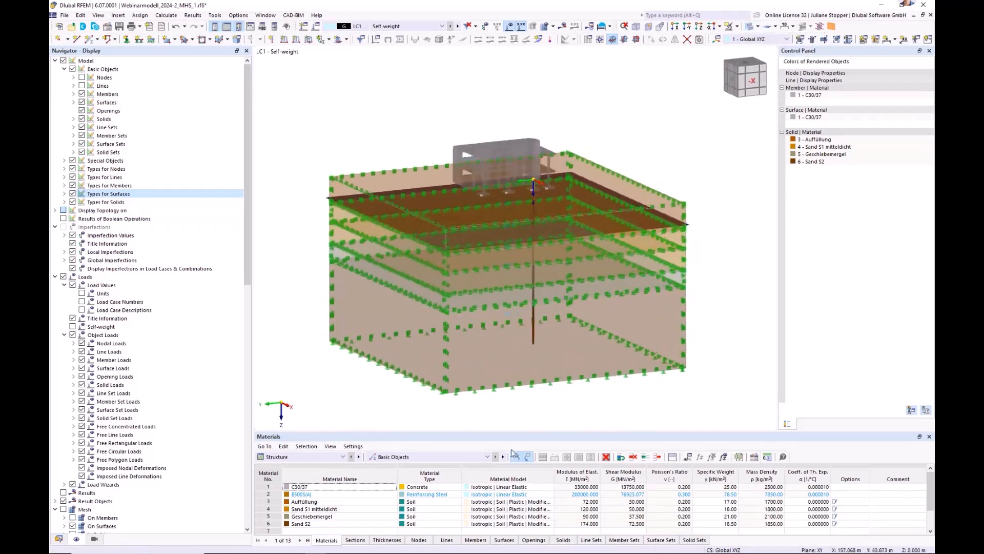
Examine the support conditions of the two generated surface supports, on surfaces 28-47 and surface 27, without changing them
left_click(59, 538)
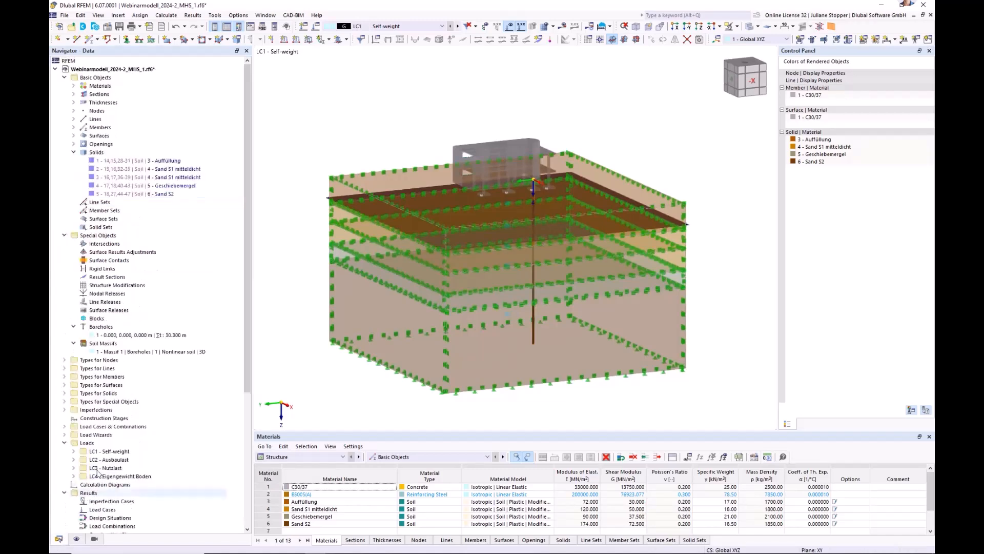
left_click(65, 384)
double_click(109, 393)
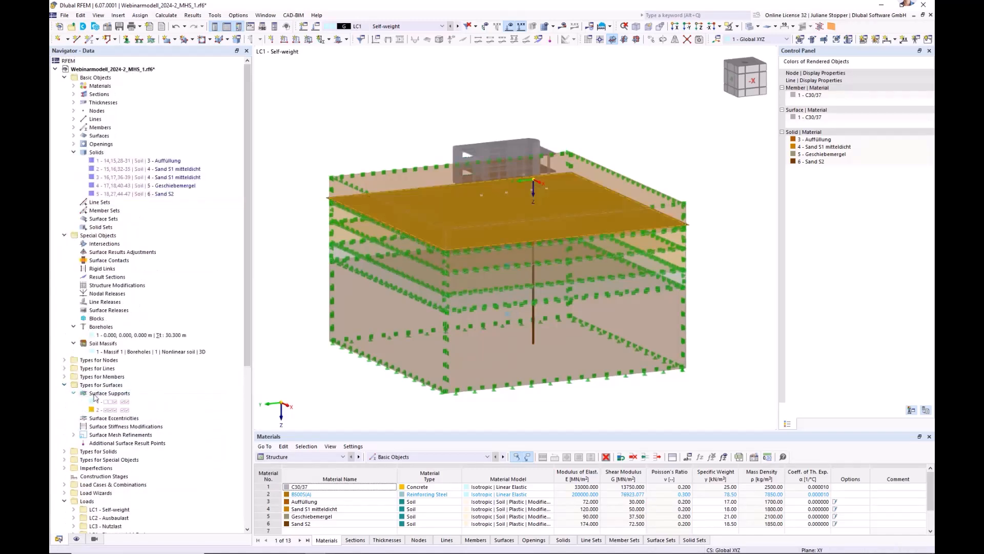
left_click(114, 403)
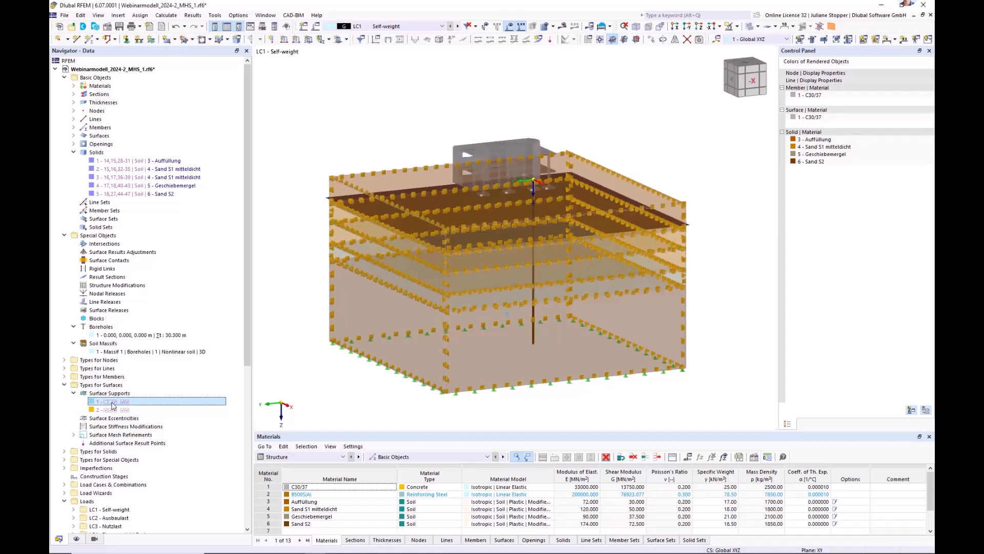
double_click(113, 403)
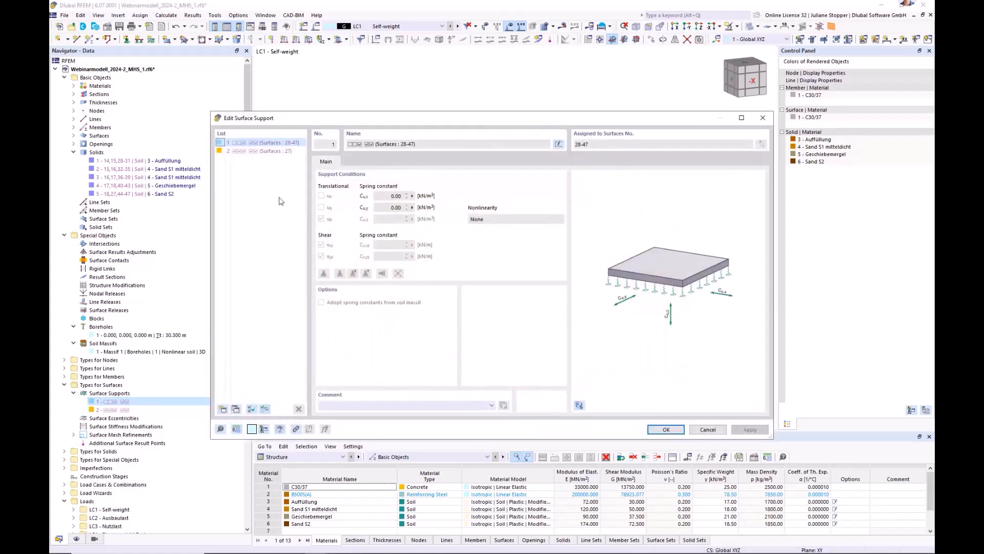
left_click(260, 151)
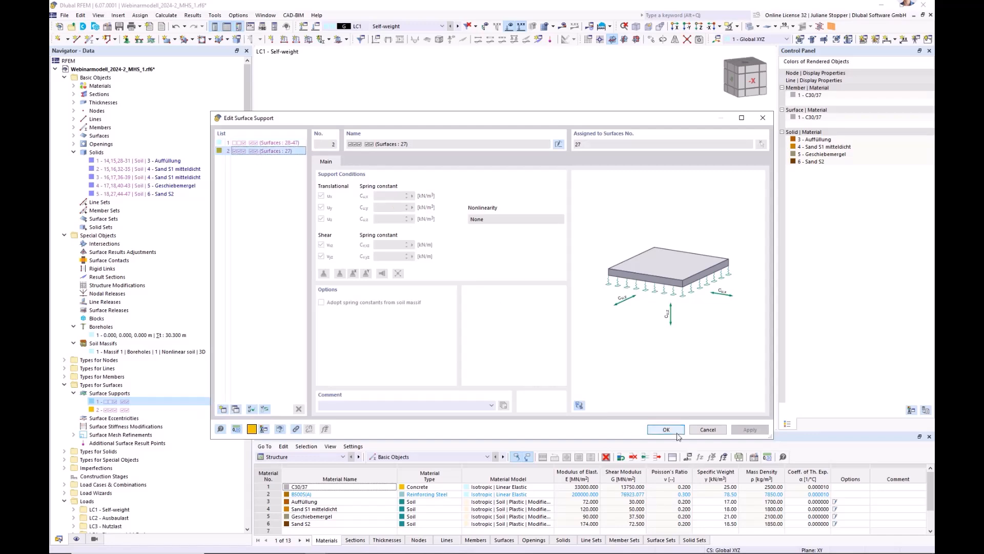
left_click(702, 431)
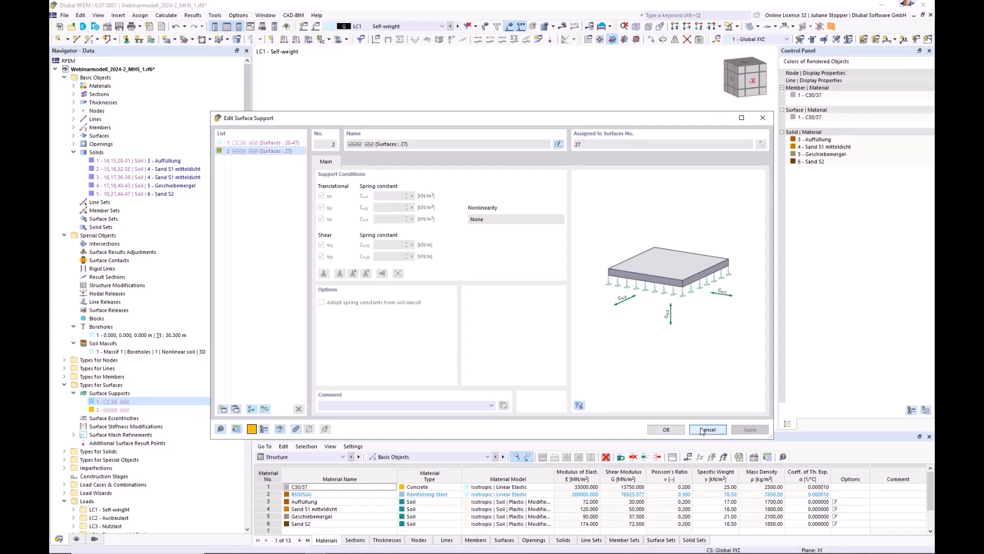
Hide the surface-type objects again and return the model to solid rendering
left_click(65, 384)
left_click(75, 538)
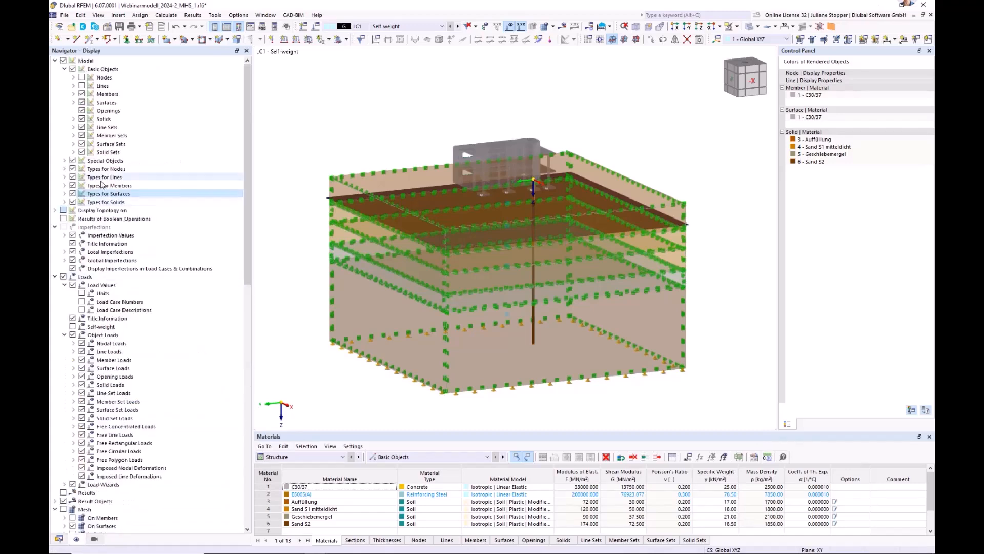
left_click(72, 193)
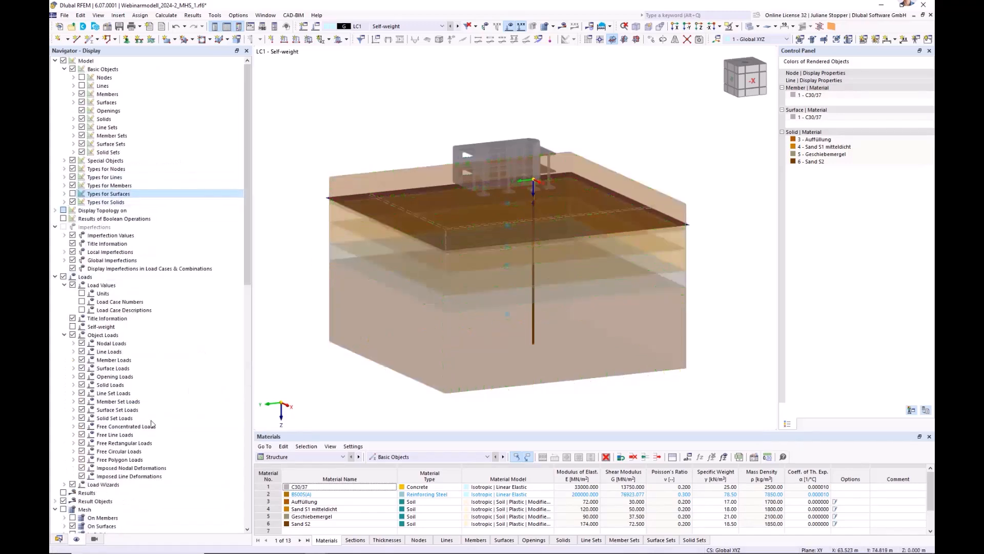
left_click(59, 538)
left_click(751, 27)
left_click(751, 26)
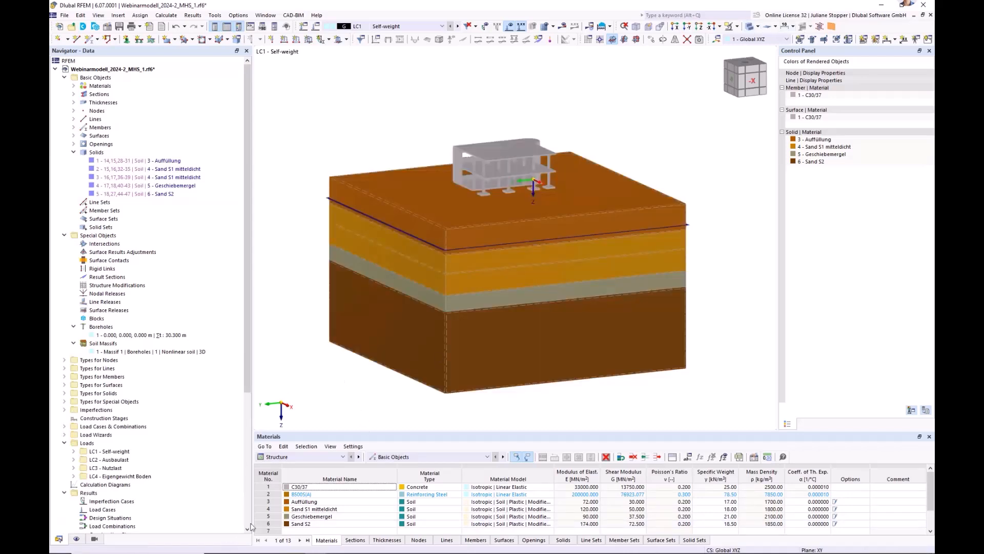
left_click(64, 236)
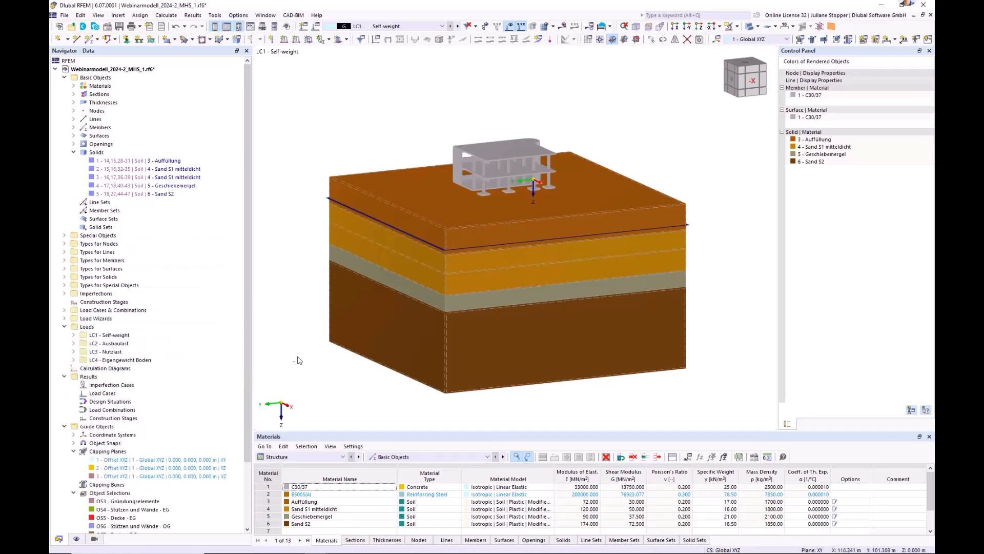
middle_click_drag(317, 367, 325, 370, "ctrl")
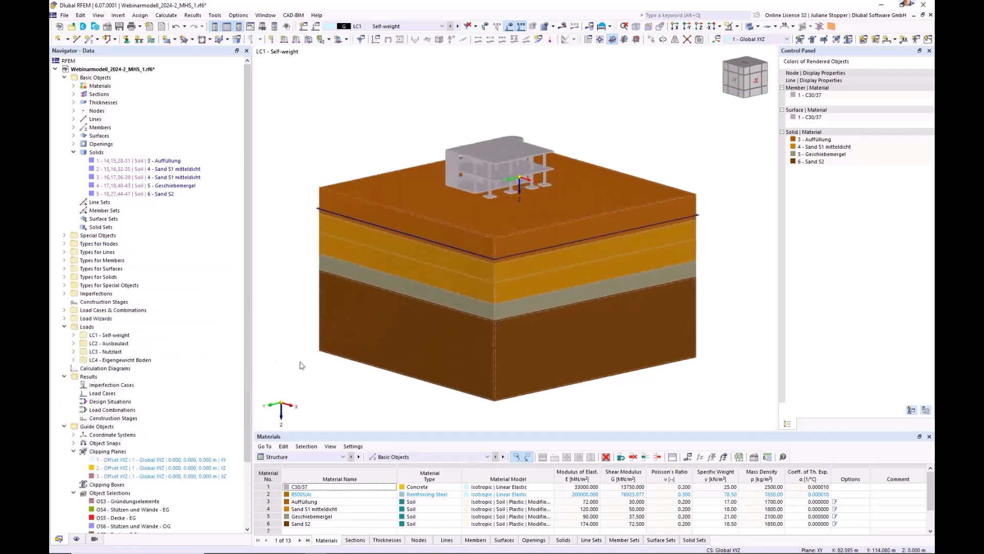
left_click(64, 328)
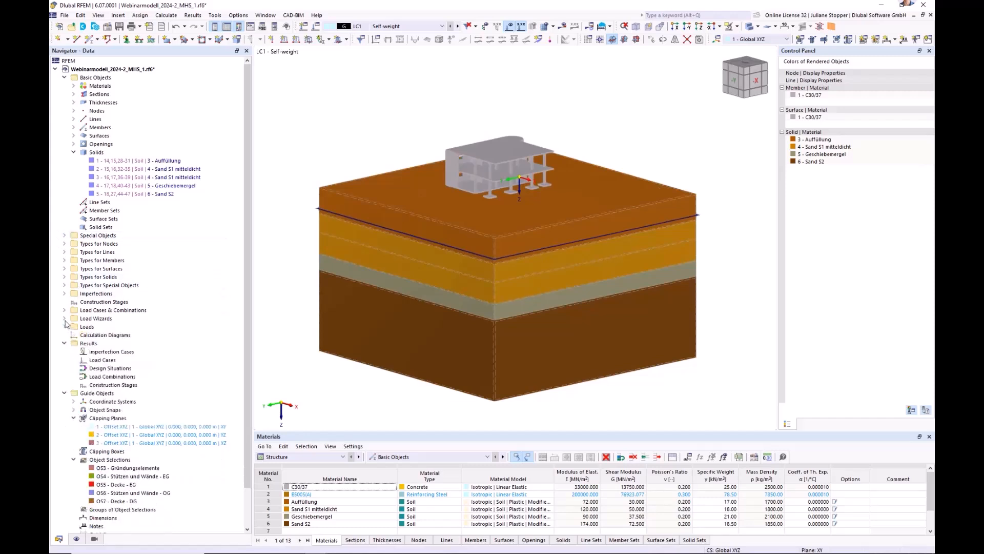
left_click(64, 236)
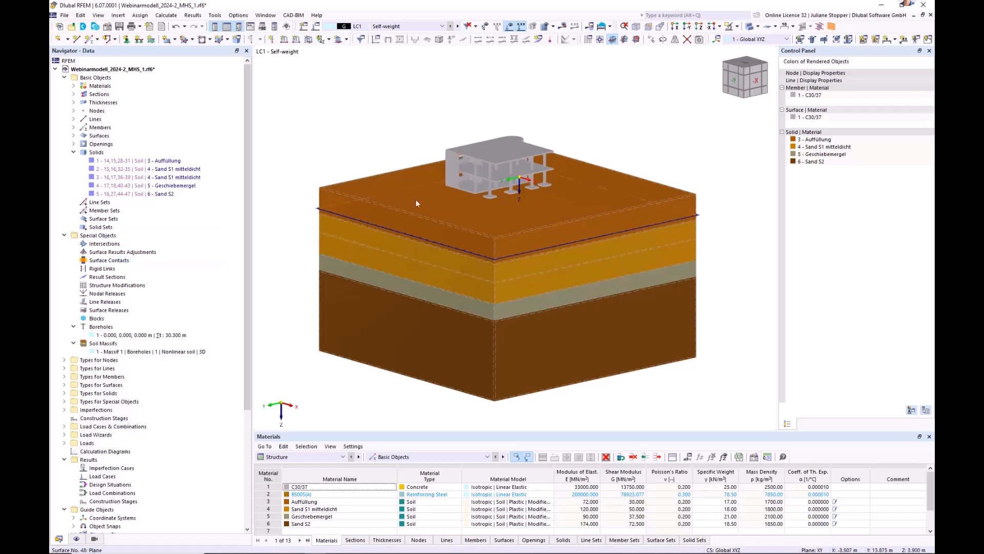
Start a new surface contact and assign the building's base slab surfaces 1 and 19 as group 1
right_click(106, 263)
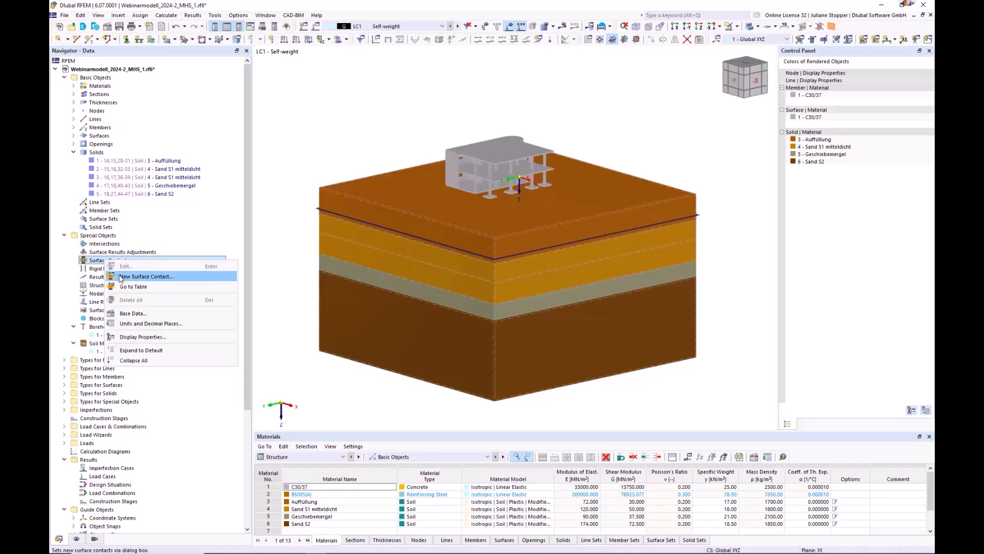
left_click(126, 272)
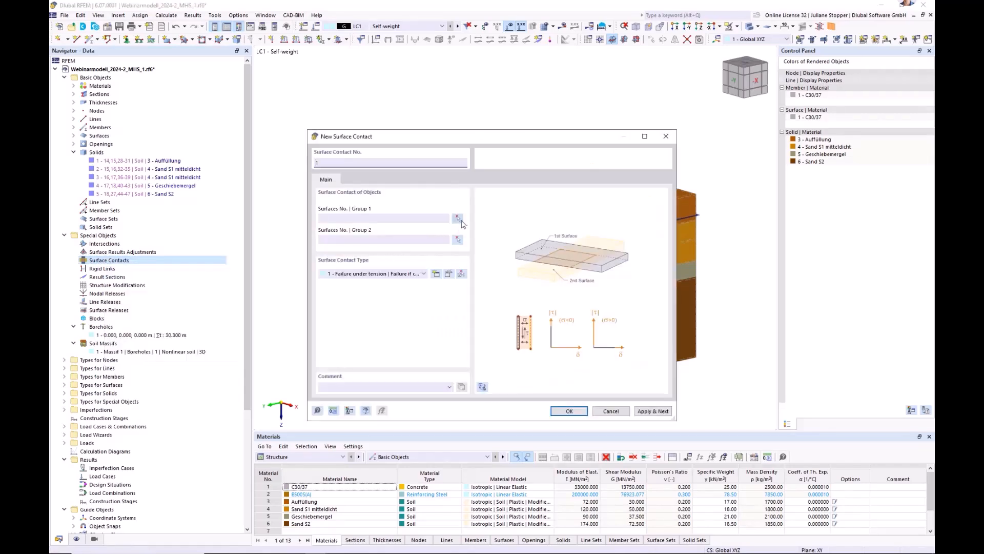
left_click(458, 218)
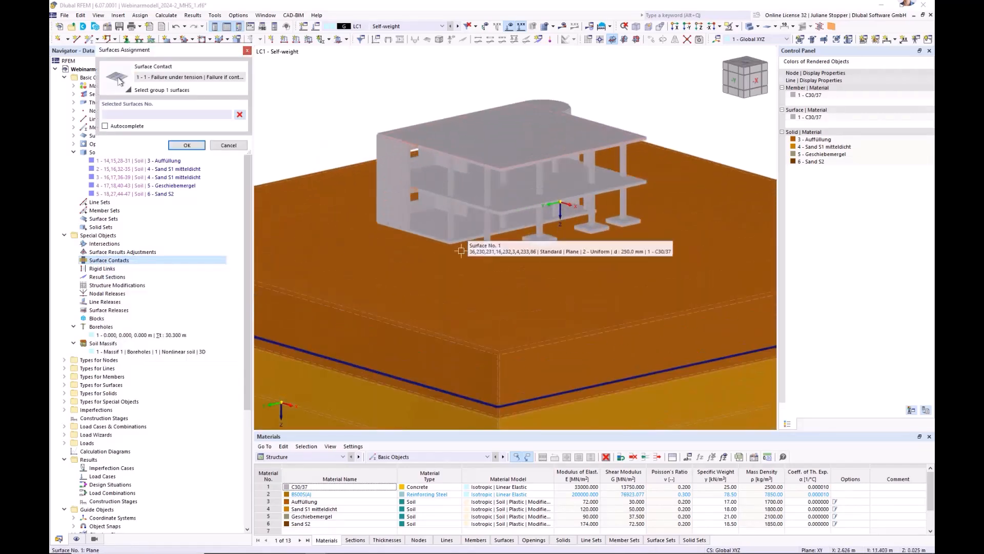
middle_click_drag(461, 251, 475, 243, "ctrl")
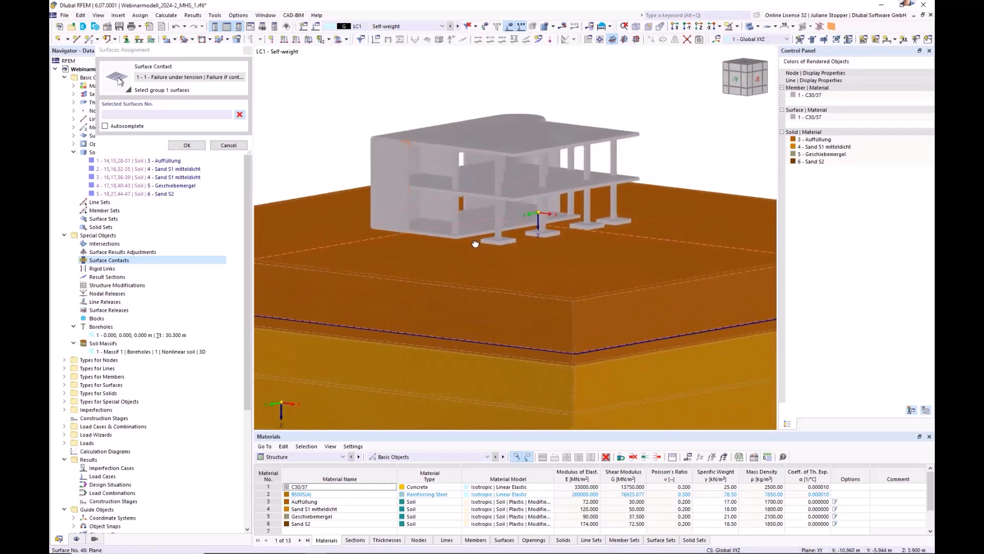
left_click(528, 210)
scroll(526, 212, "up", 4)
left_click(526, 212)
scroll(529, 211, "down", 3)
left_click(186, 145)
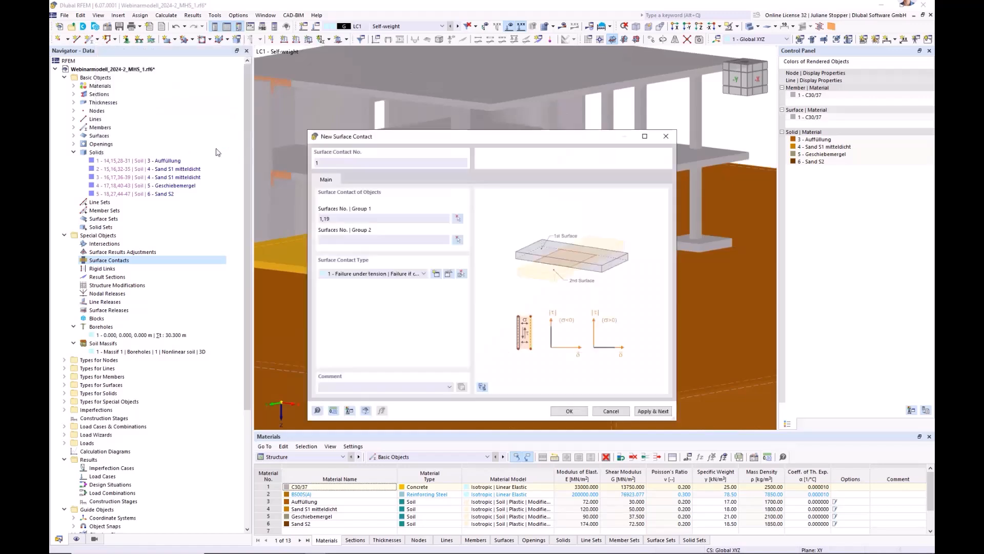
Assign the soil's top surface 14 as group 2 and create the surface contact with the existing failure-under-tension contact type
left_click(457, 239)
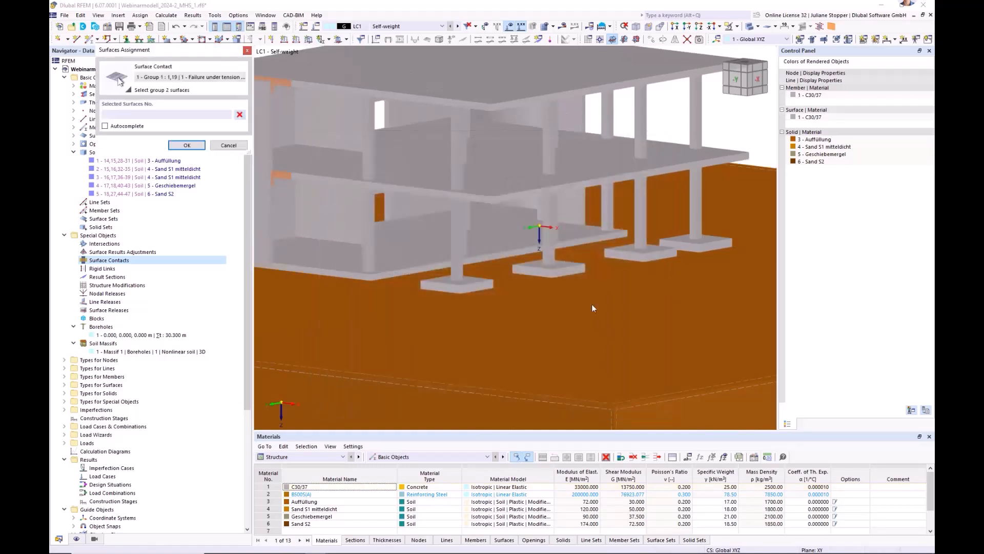
left_click(574, 397)
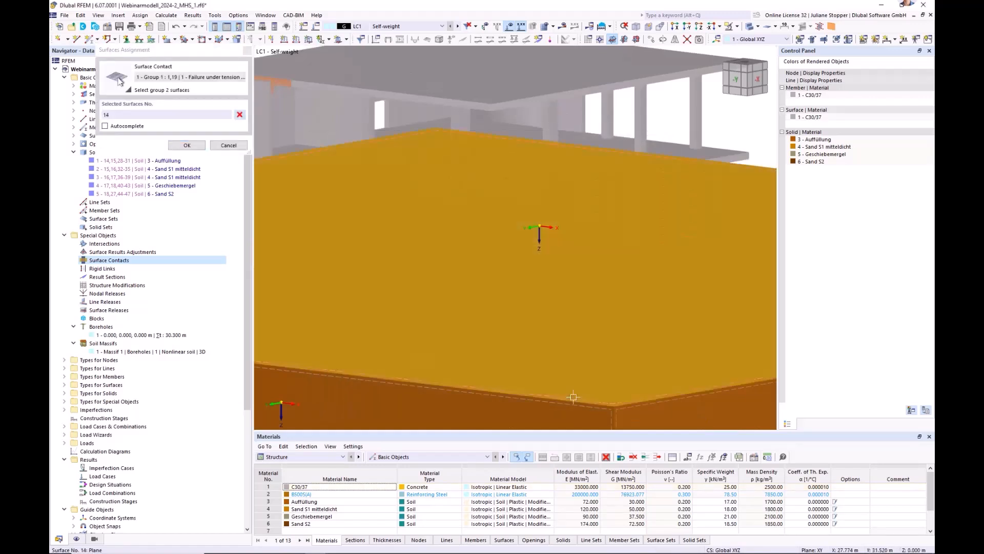
left_click(186, 145)
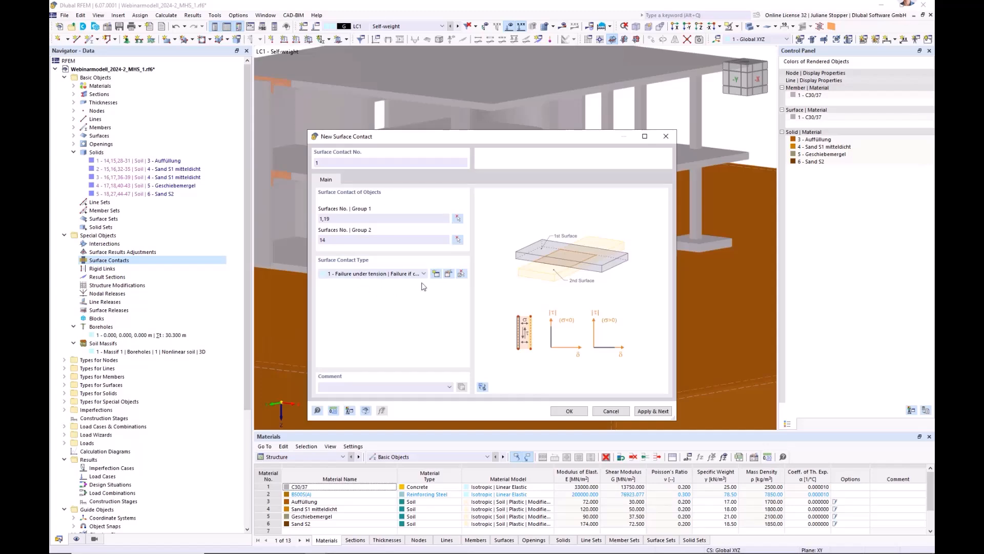
left_click(449, 274)
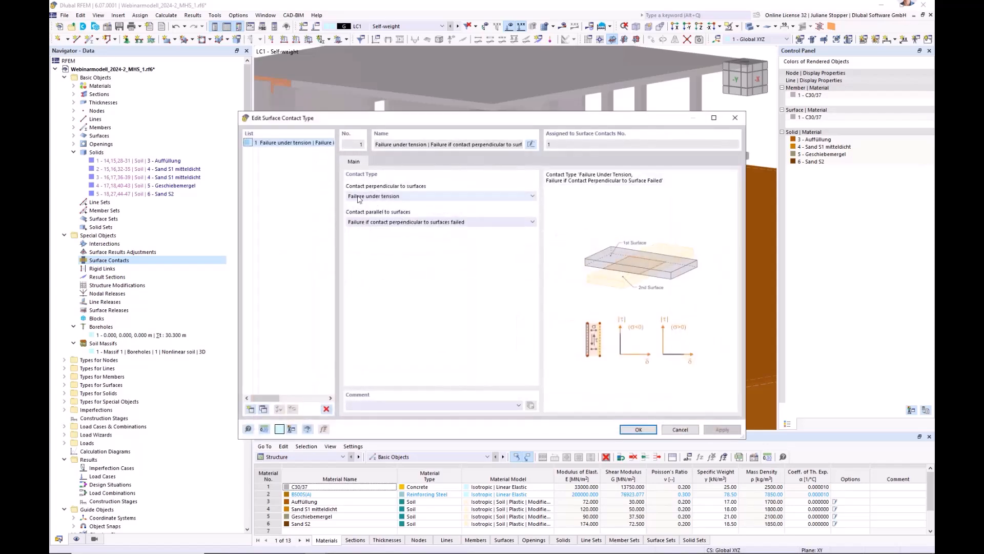
left_click(638, 429)
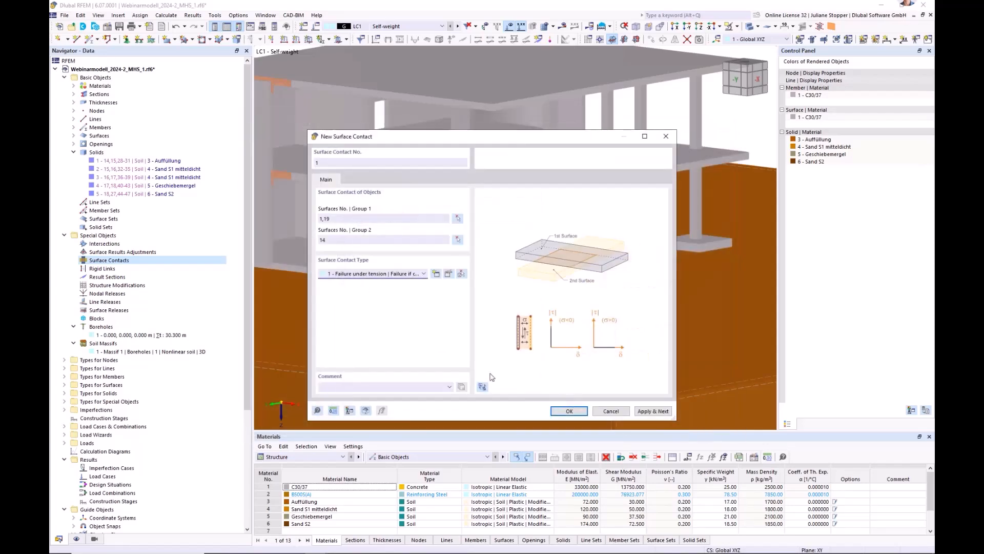
left_click(568, 411)
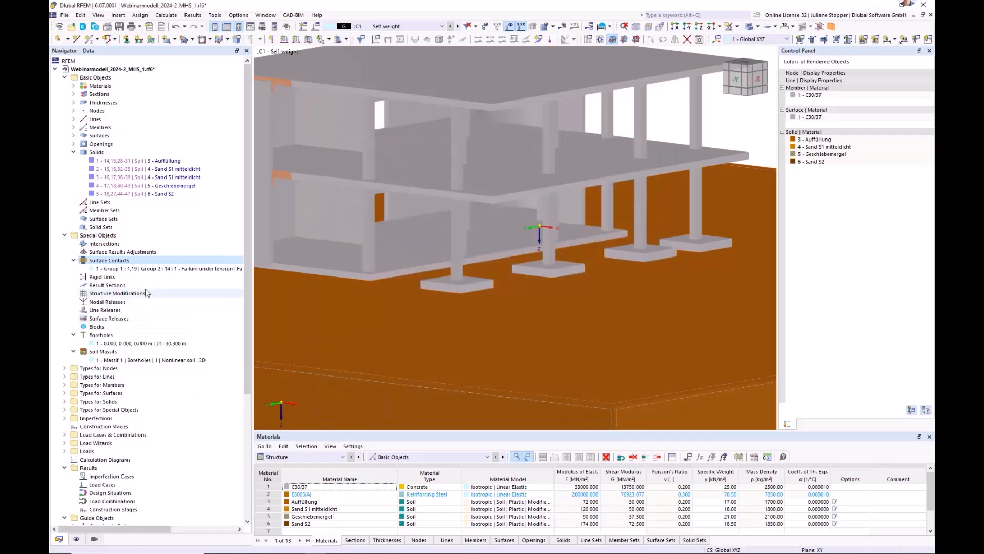
Start a new surface contact and assign the four column footing surfaces 23-26 as group 1
scroll(162, 293, "down", 3)
scroll(479, 298, "down", 4)
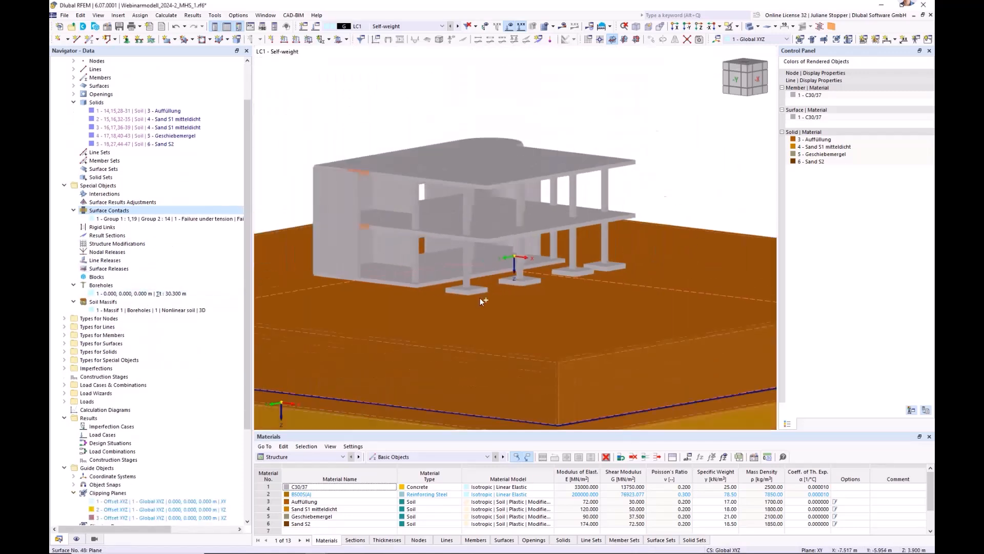
middle_click_drag(378, 344, 436, 277)
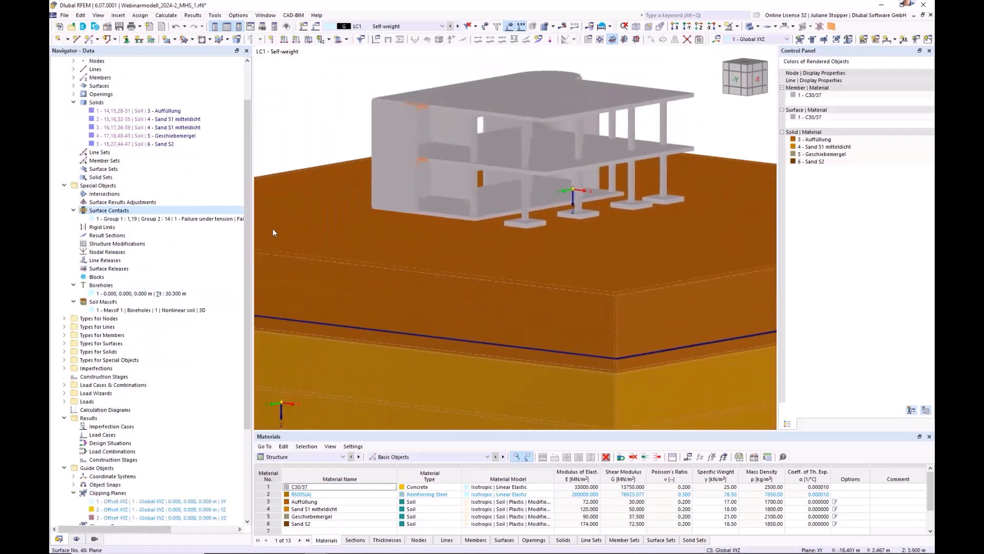
right_click(109, 212)
left_click(134, 230)
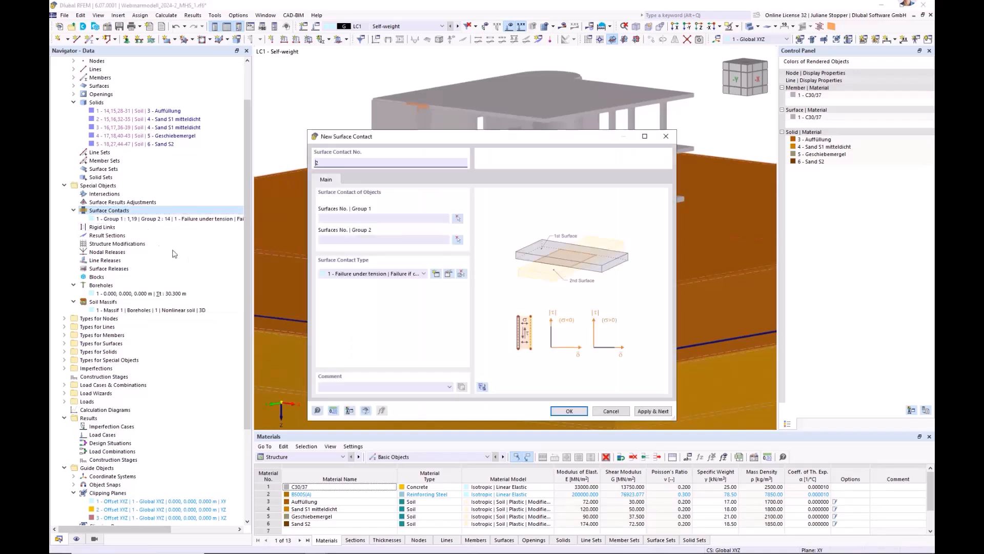
left_click(458, 218)
left_click(568, 216)
left_click(525, 224)
left_click(632, 205)
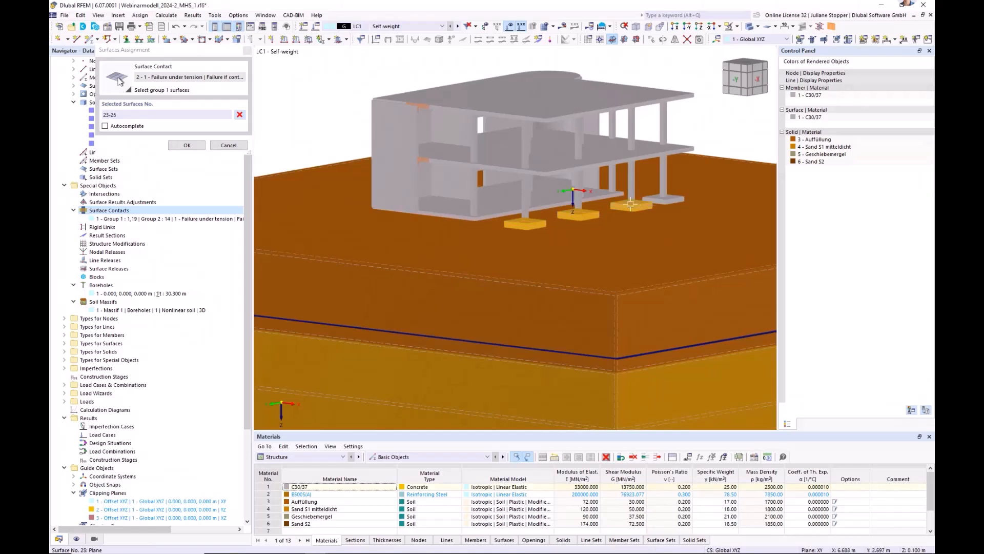
left_click(667, 201)
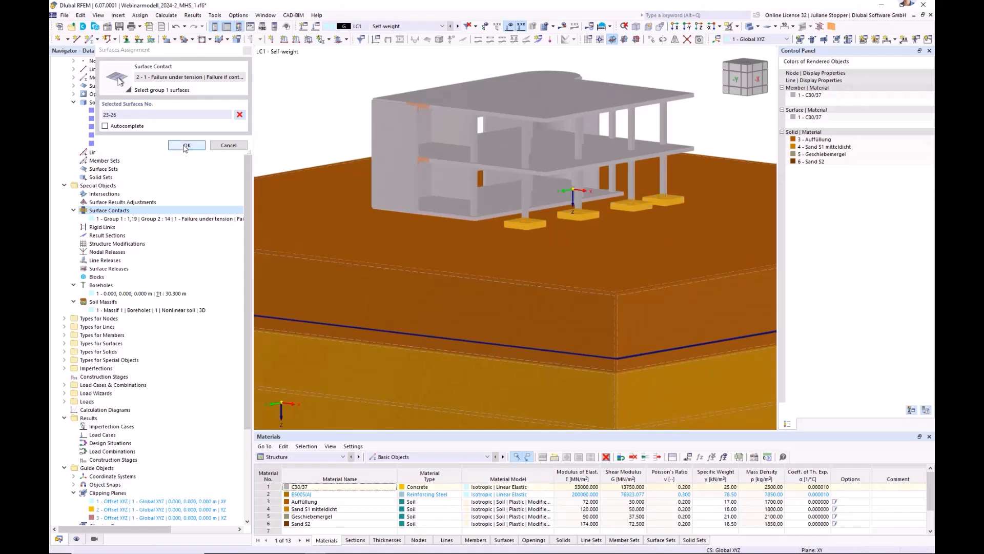
left_click(187, 145)
Assign the soil's top surface 14 as group 2 and create the footings' contact with the failure-under-tension contact type
left_click(458, 239)
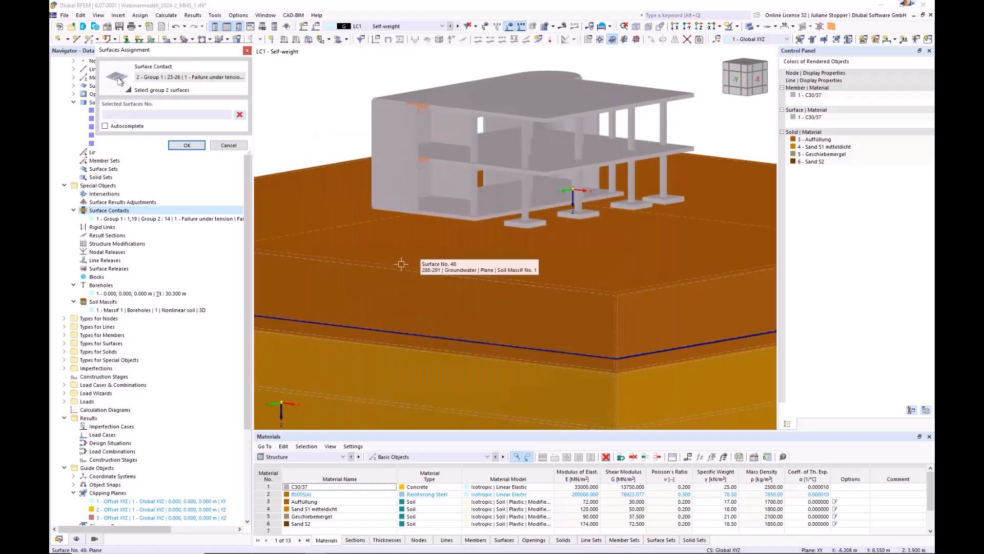
left_click(401, 264)
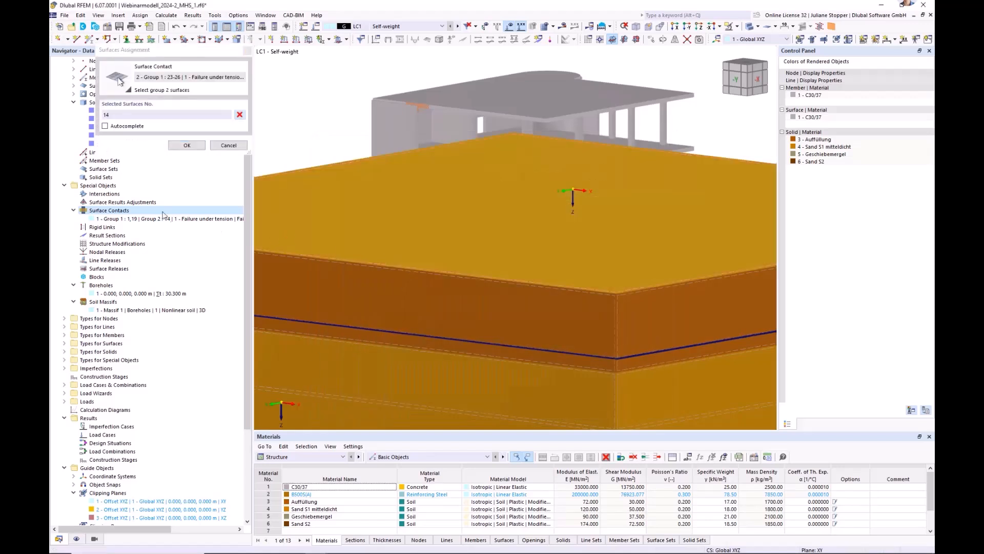
left_click(187, 145)
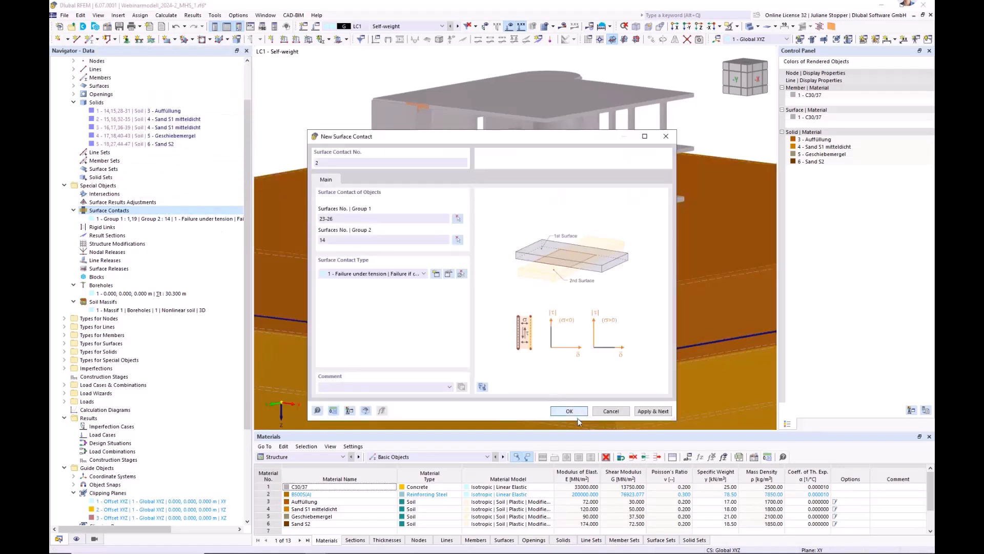
left_click(569, 412)
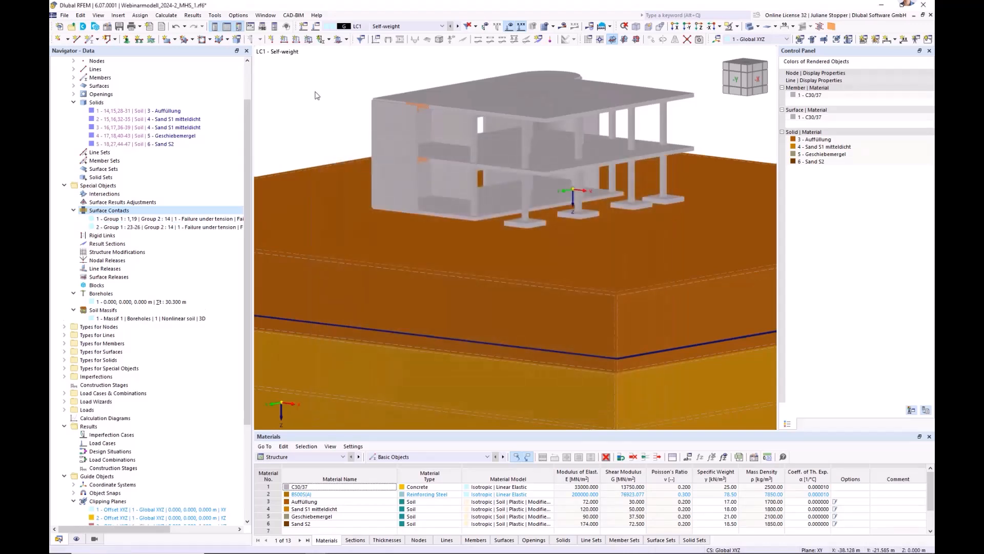
Switch the model to wireframe display and examine the surface contacts beneath the base slab and column footings
scroll(353, 176, "down", 4)
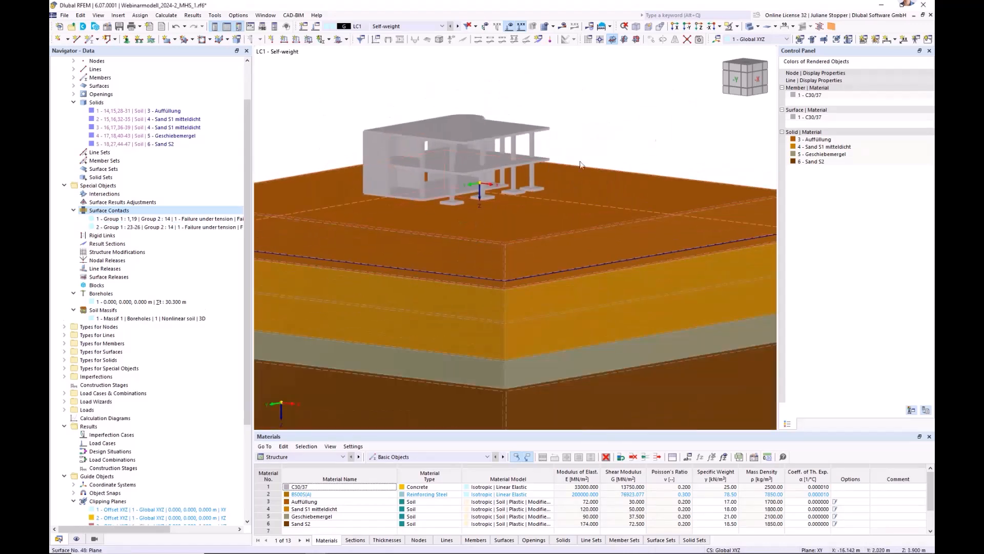
left_click(748, 29)
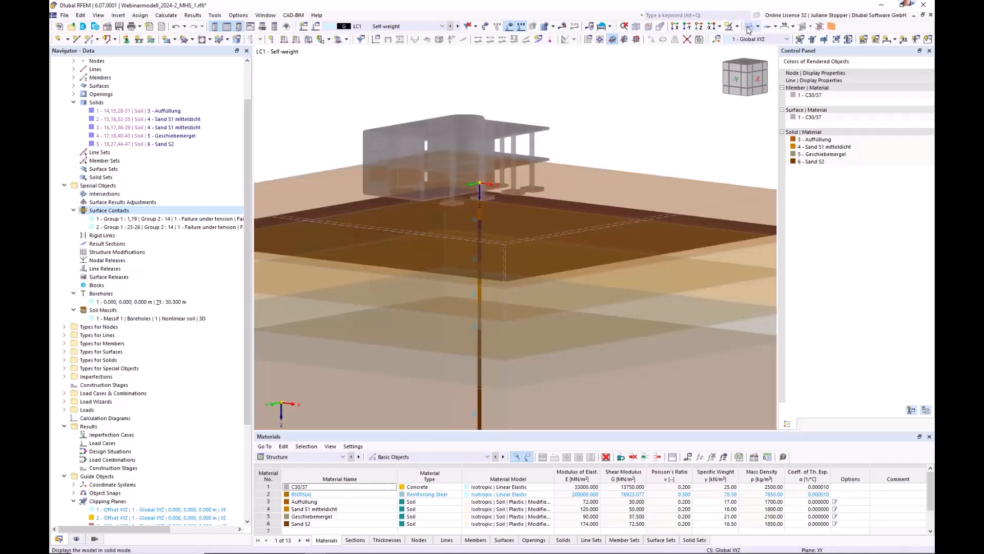
left_click(749, 30)
scroll(415, 205, "up", 4)
scroll(451, 231, "down", 5)
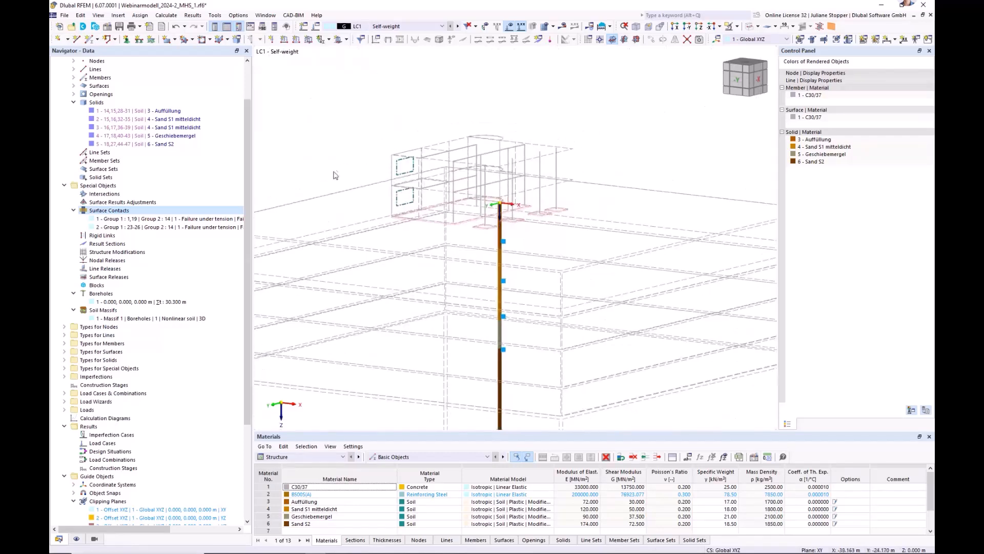
middle_click_drag(380, 132, 406, 127)
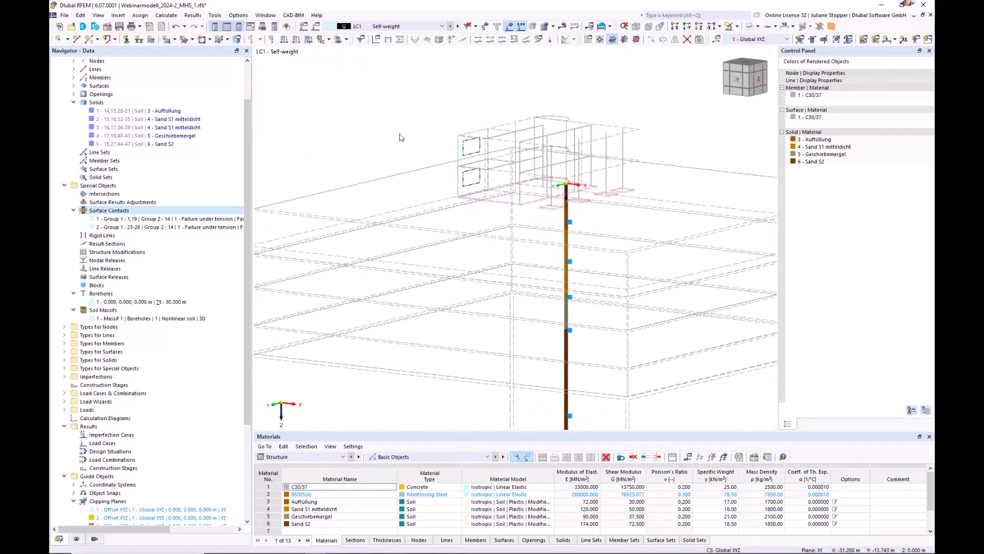
Collapse the Solids and Special Objects groups in the navigator and return the model to solid rendering
left_click(73, 102)
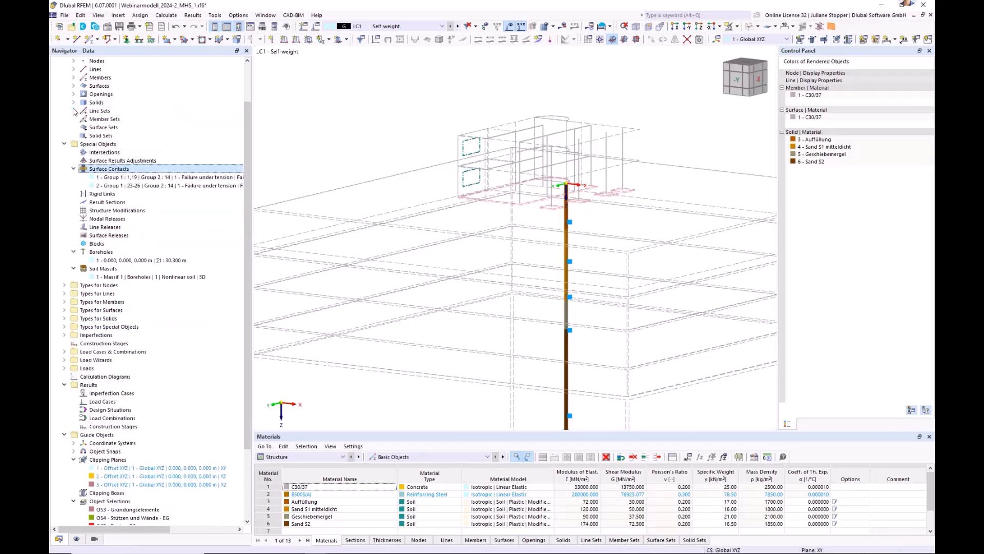
left_click(64, 144)
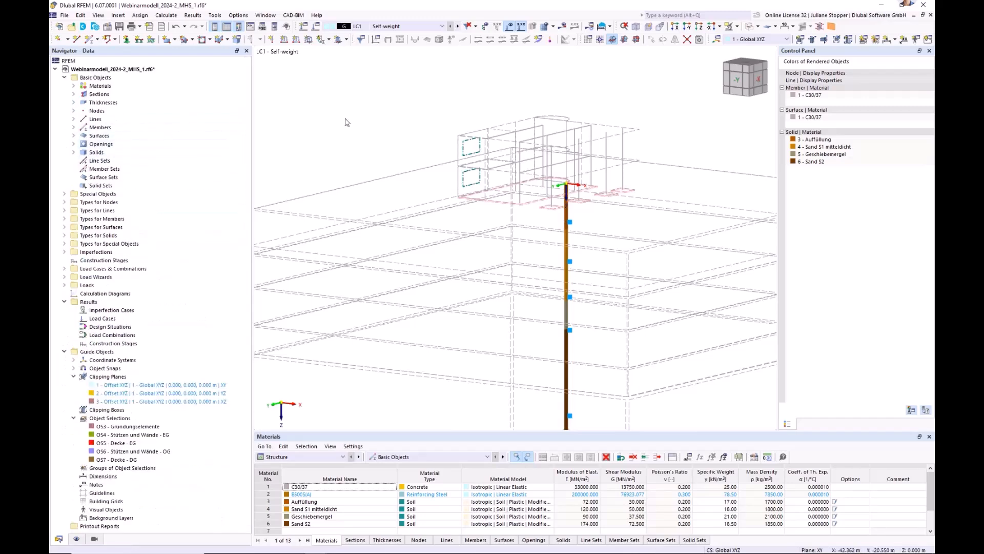
left_click(751, 27)
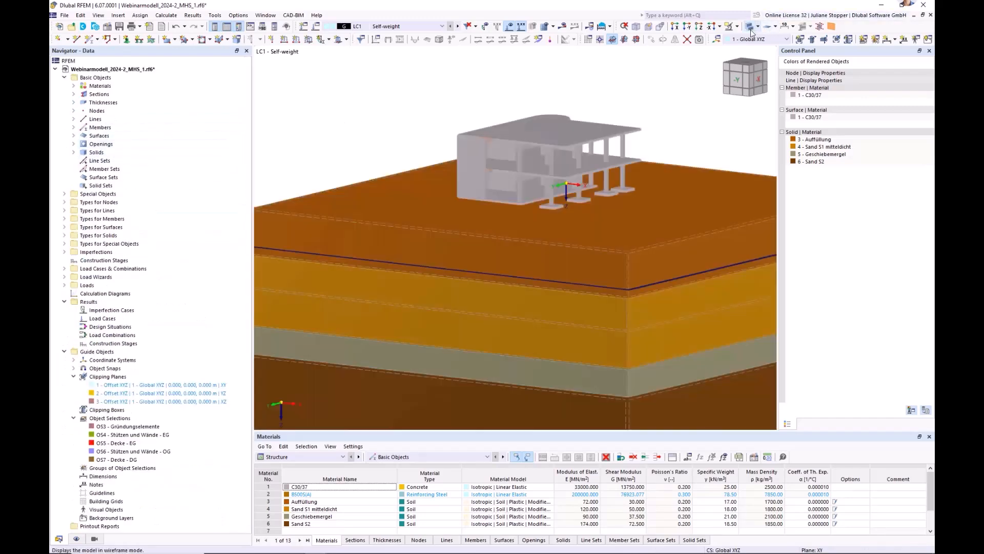
Review the global mesh settings, including the general target element length and the separate target length for soil solids, keeping them as set
left_click(167, 16)
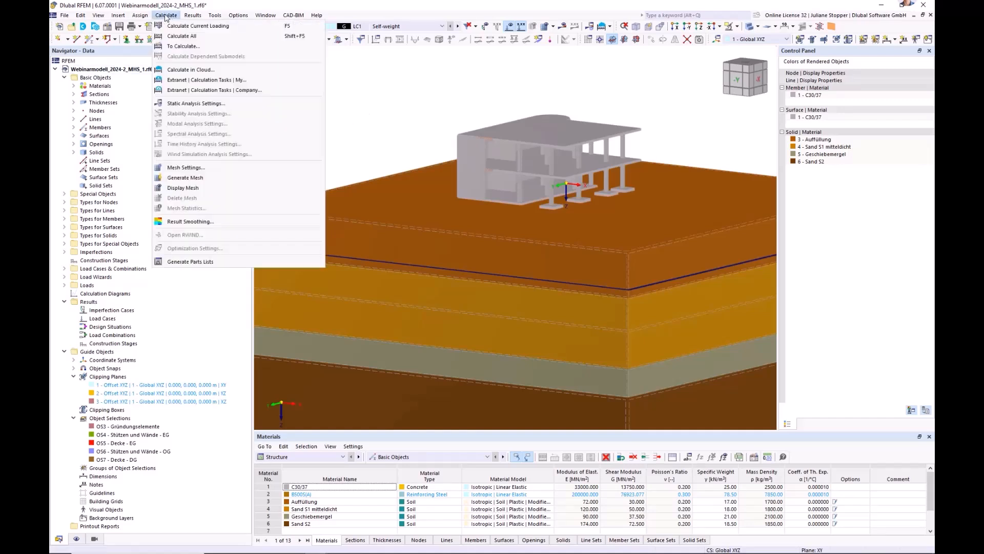
left_click(186, 167)
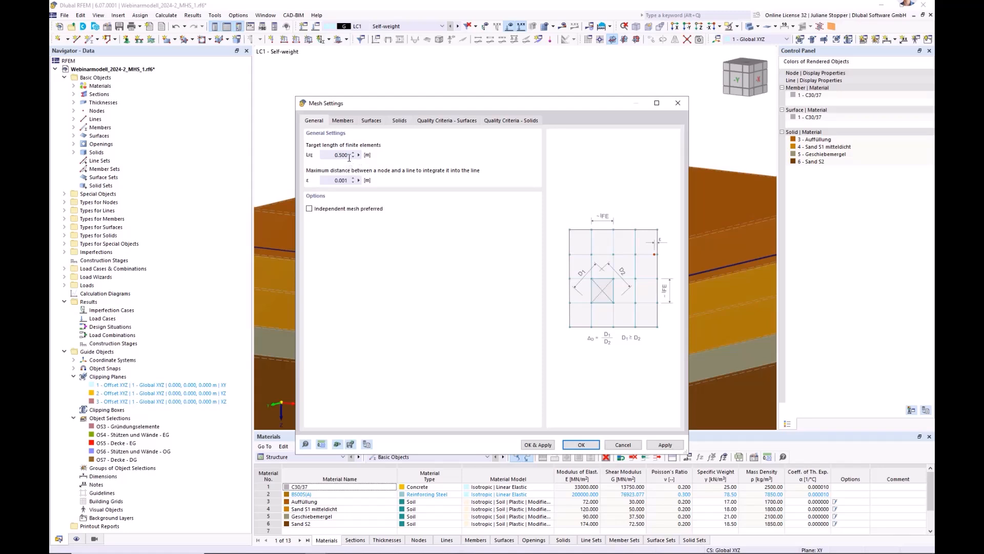
left_click(399, 121)
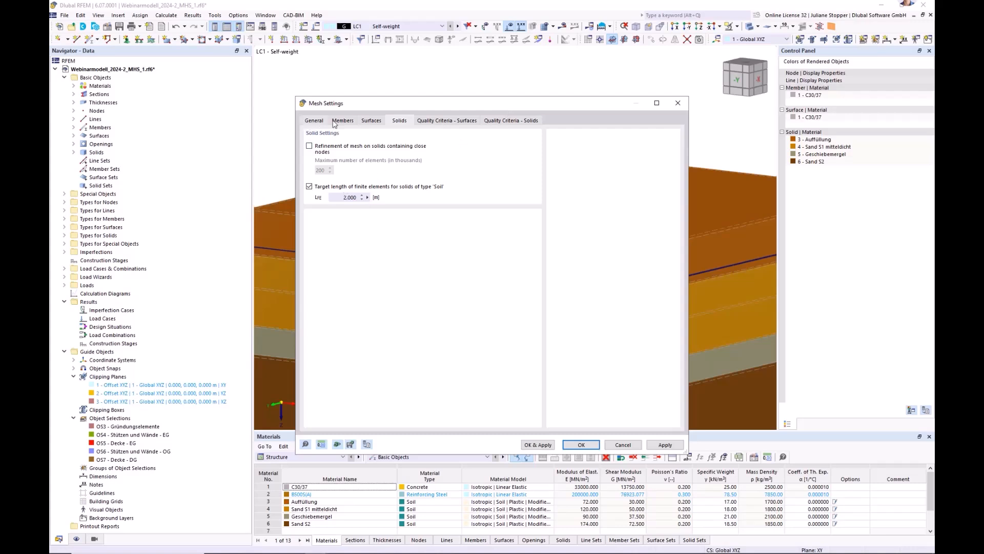
left_click(581, 444)
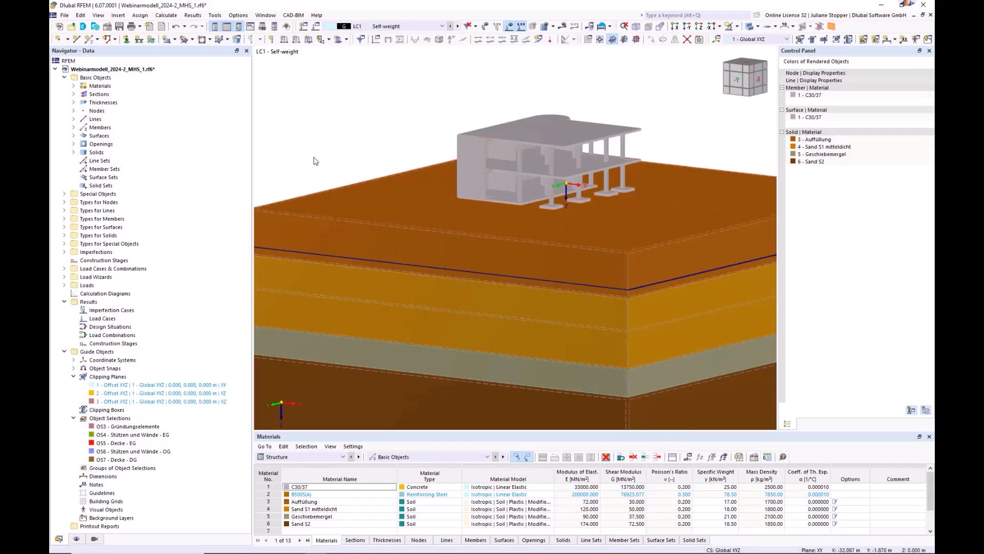
Enable mesh refinement on the soil's top surface 14 and assign it the existing surface refinement with 1.000 m target length
scroll(354, 203, "up", 6)
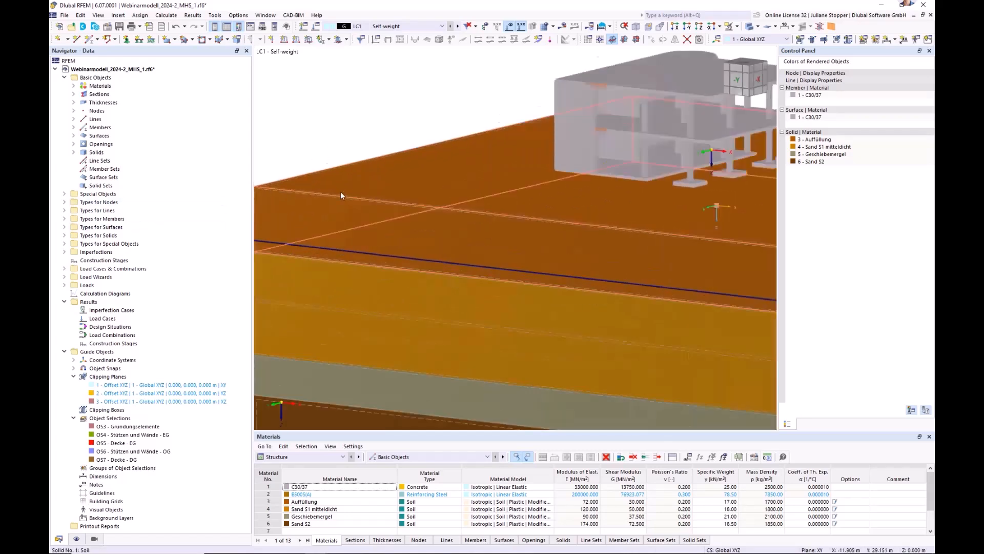
scroll(291, 202, "down", 2)
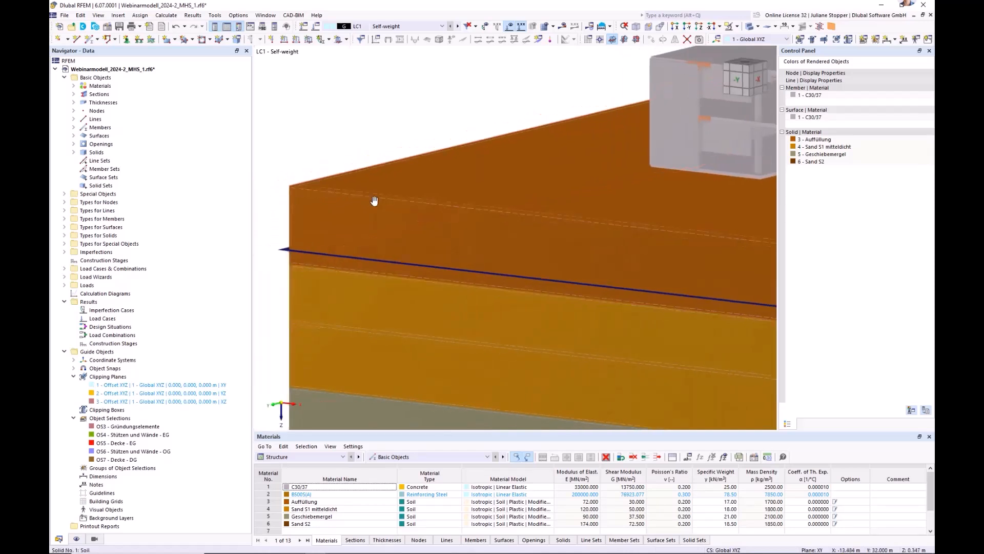
right_click(340, 187)
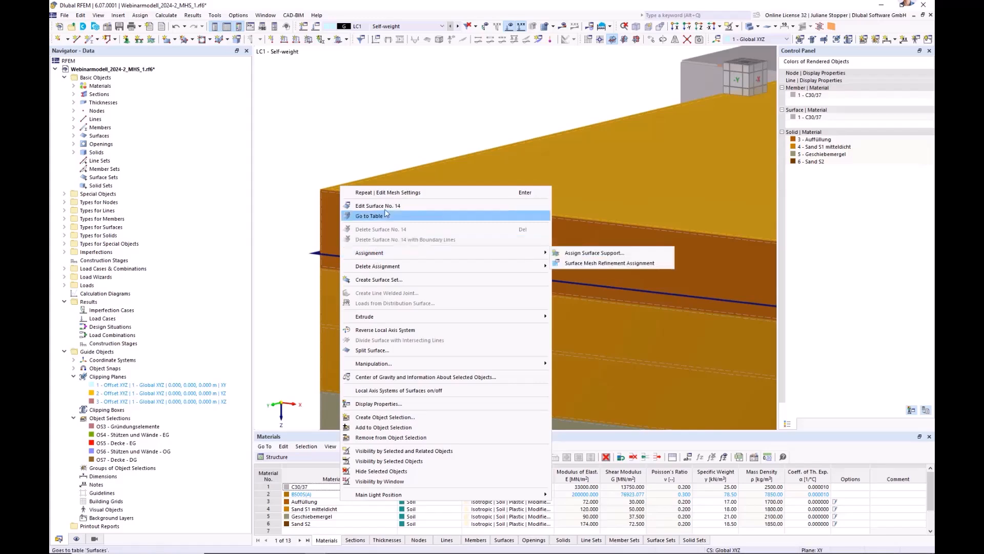
left_click(386, 206)
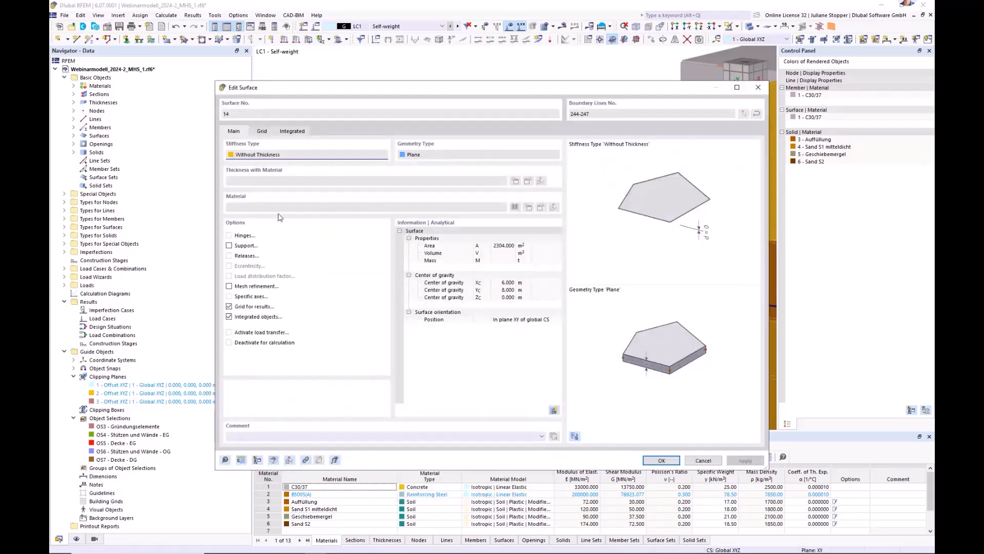
left_click(228, 286)
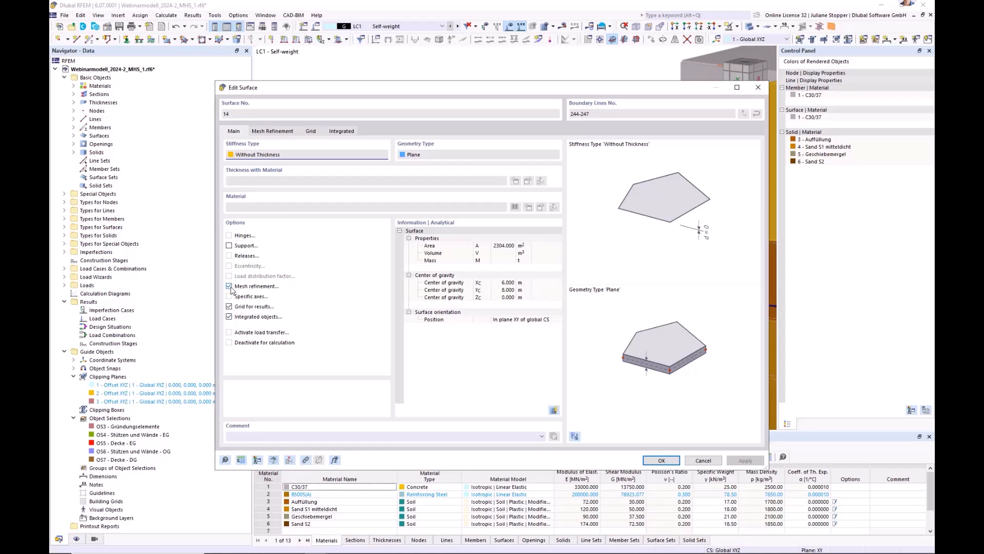
left_click(273, 131)
left_click(275, 164)
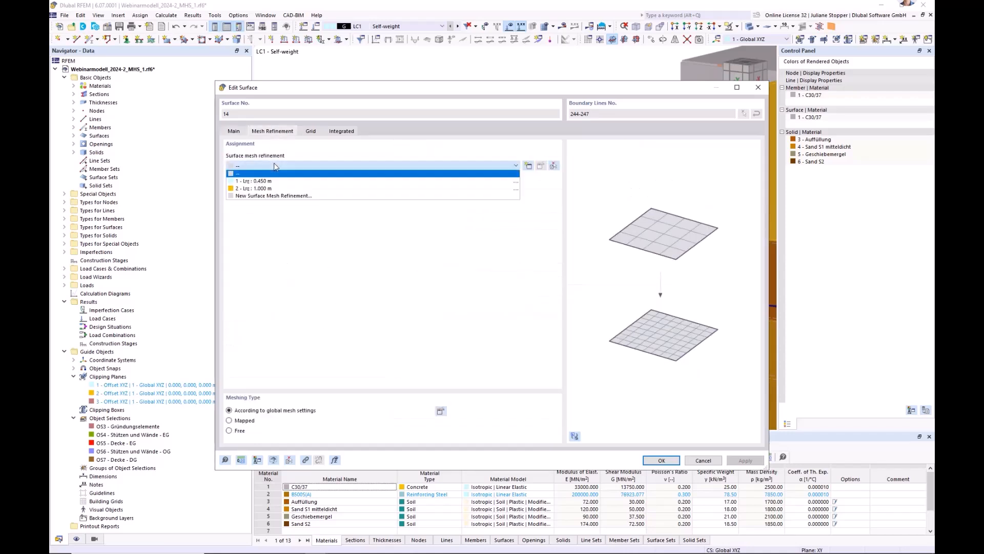
left_click(287, 188)
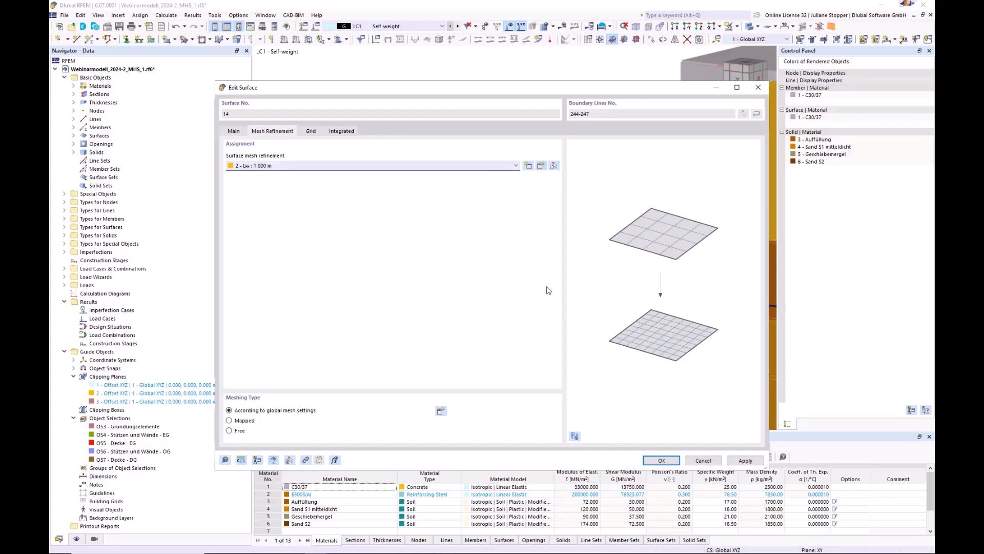
left_click(661, 460)
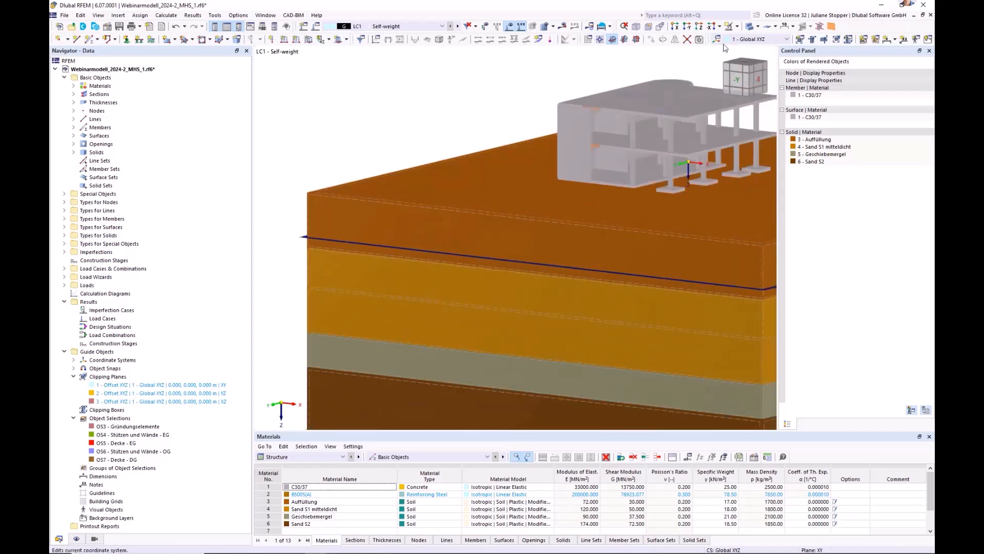
Show the model in wireframe viewed along X and enable mesh refinement for the uppermost soil solid, Auffüllung
left_click(750, 27)
left_click(751, 27)
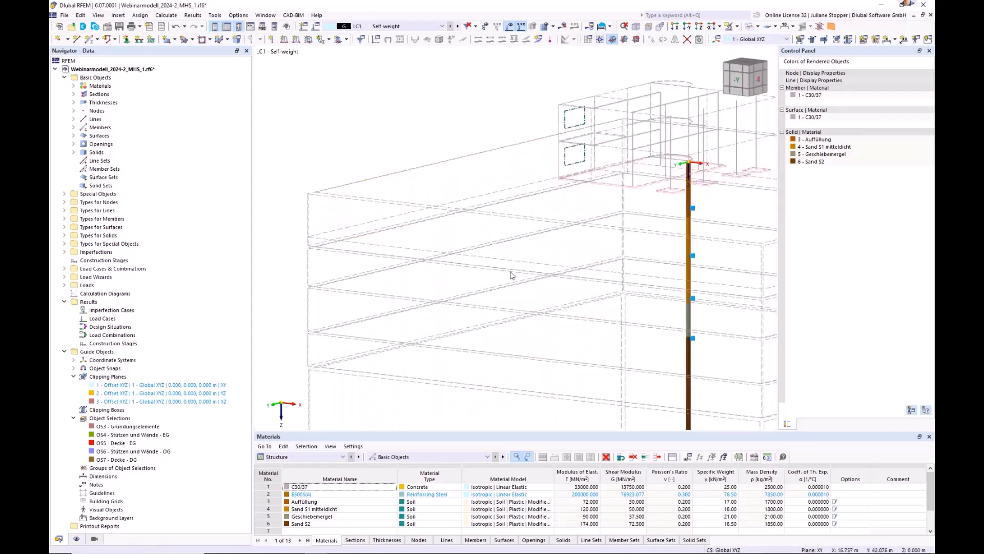
left_click(675, 27)
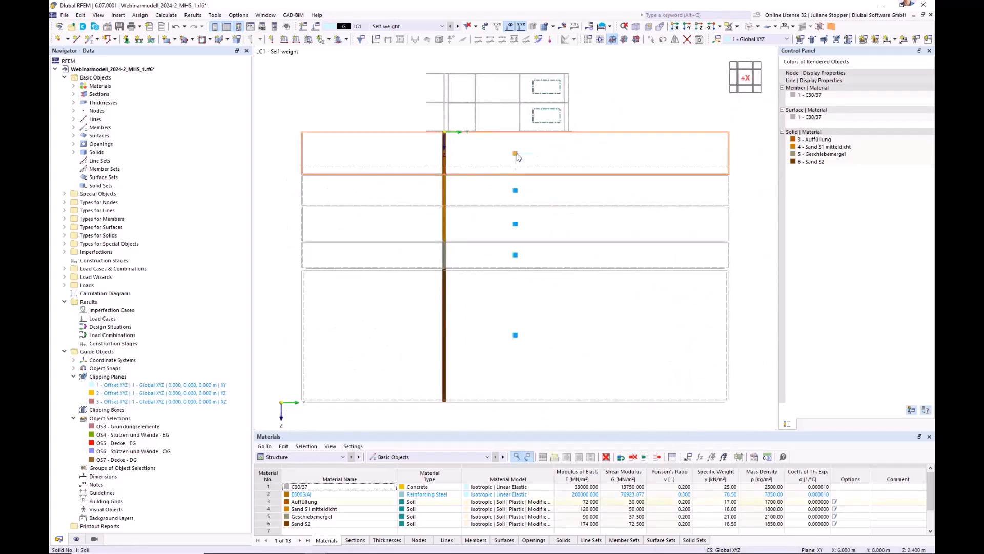
right_click(515, 155)
left_click(545, 173)
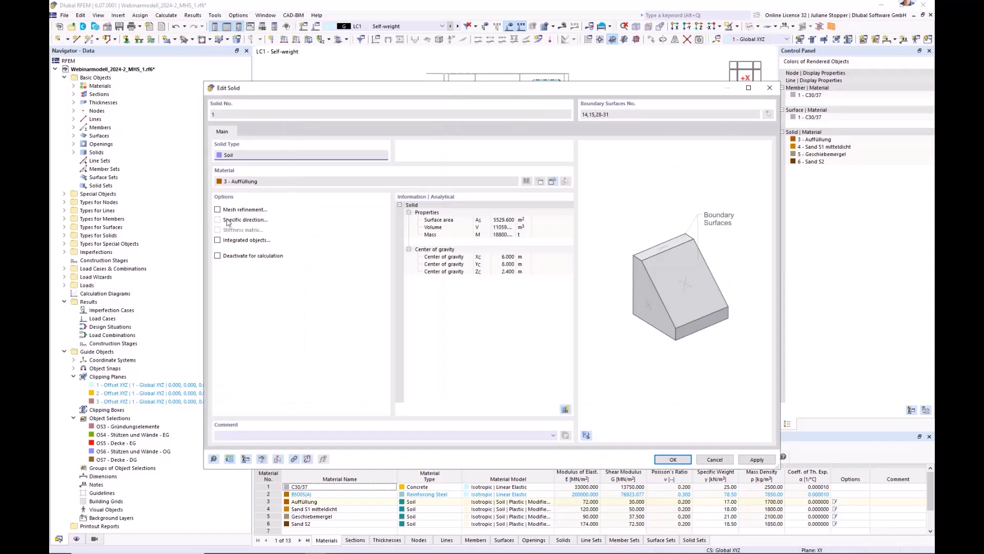
left_click(218, 210)
left_click(258, 132)
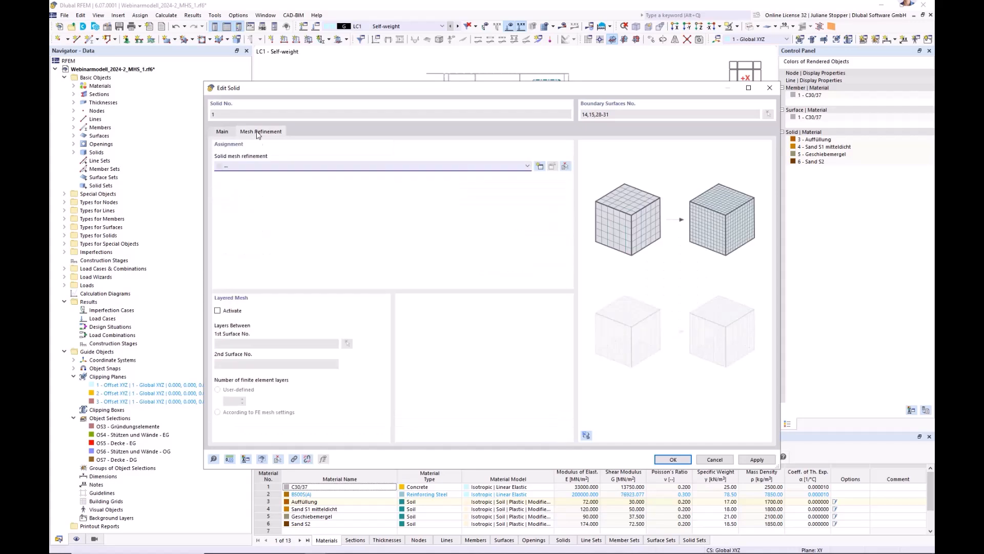
Activate a layered mesh for solid 1 between its top surface 14 and bottom surface 15
left_click(217, 310)
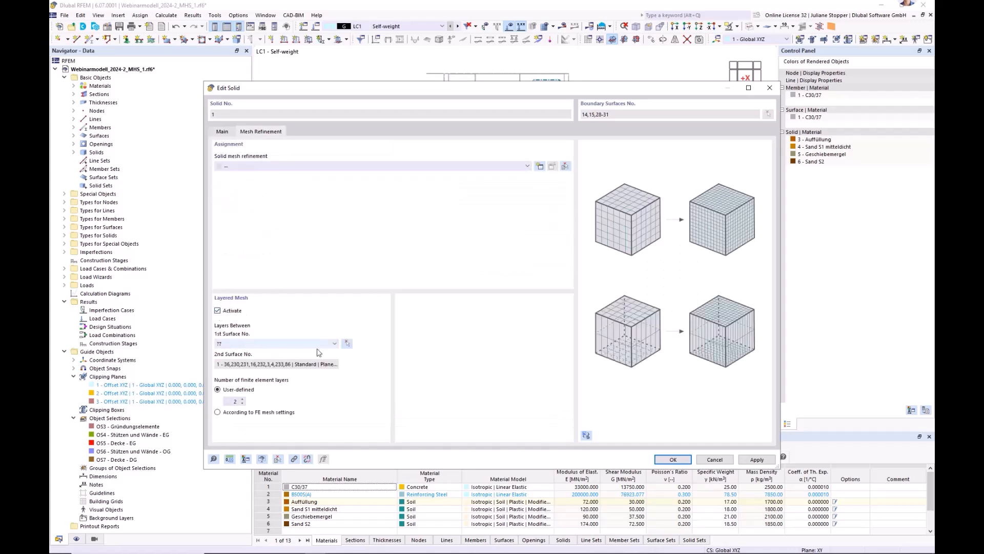
left_click(346, 343)
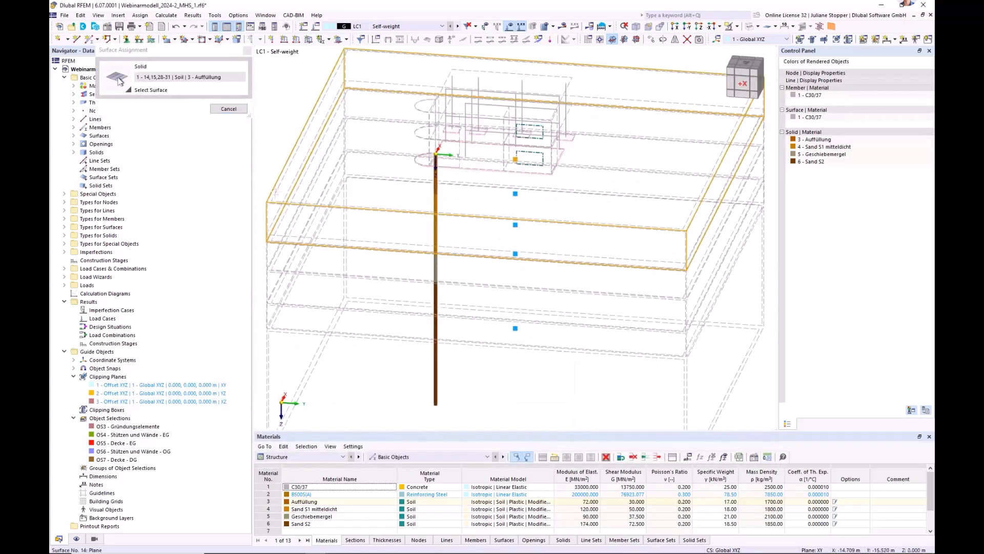
left_click(280, 193)
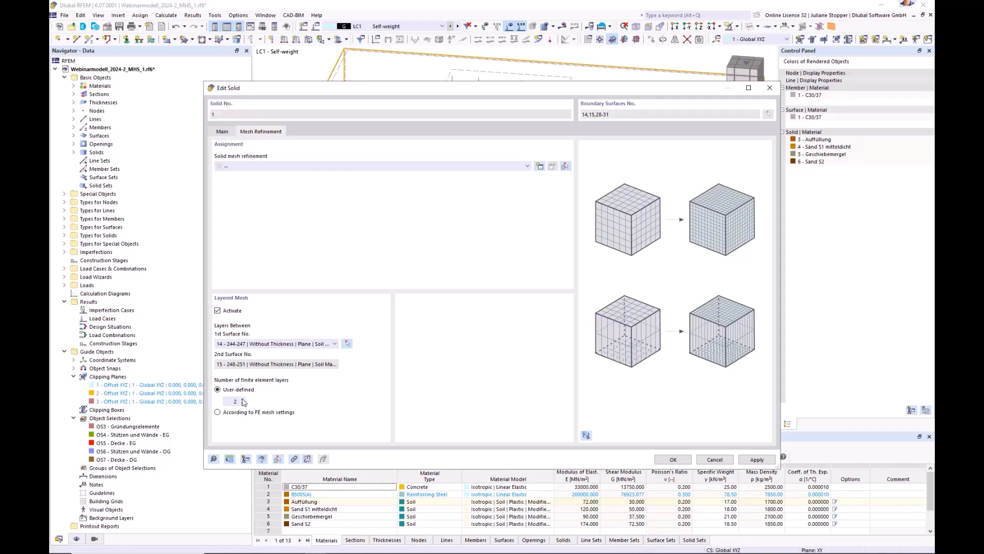
Set the layered mesh of solid 1 to 5 user-defined finite element layers
double_click(228, 402)
type("5")
left_click(672, 459)
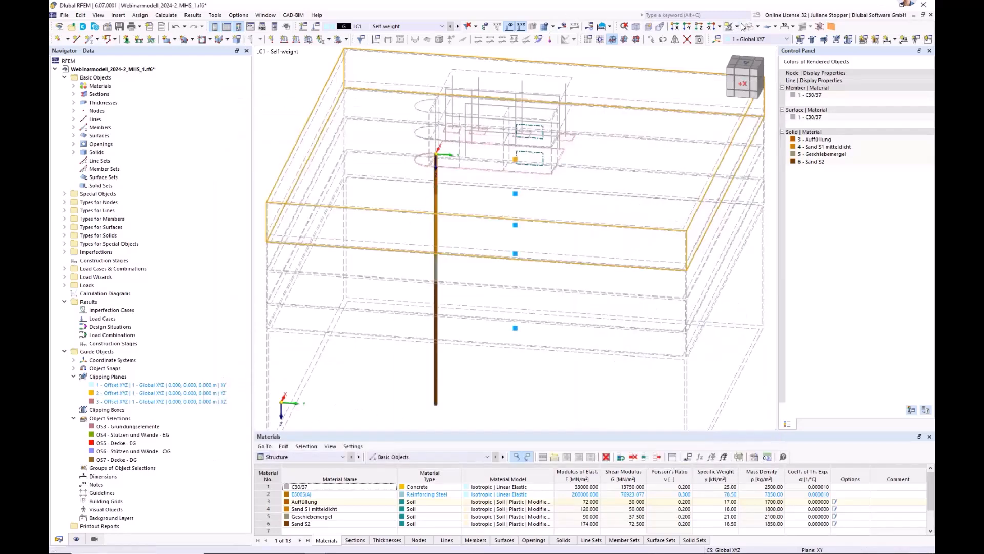
Display the FE mesh and inspect the soil layers' meshing in solid and wireframe representation, including a side view, and hide it again
left_click(546, 28)
left_click(523, 322)
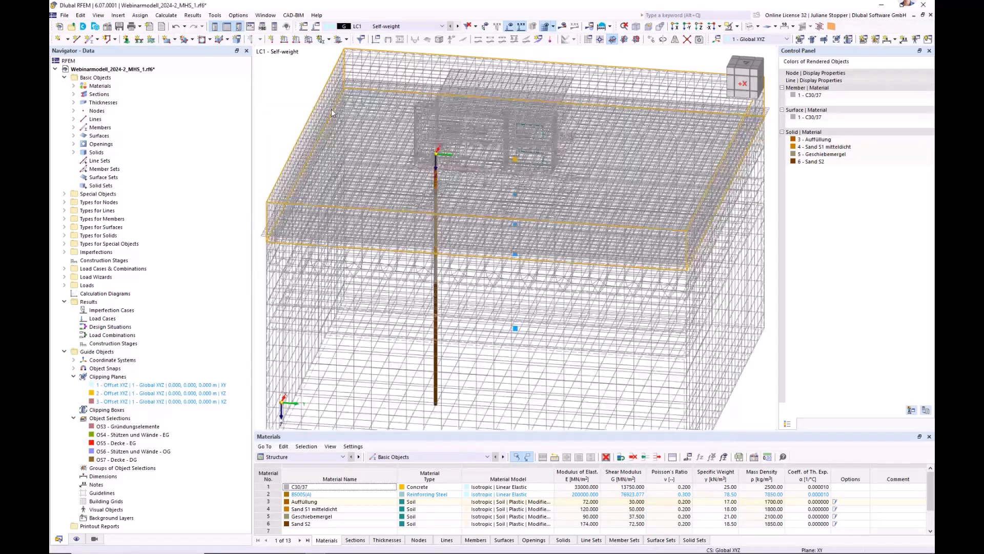
left_click(750, 29)
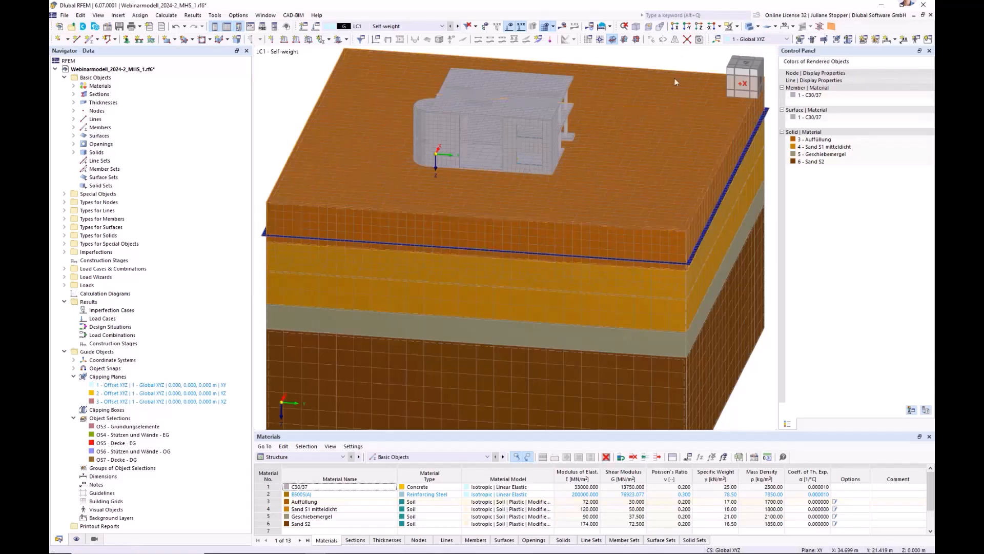
left_click(742, 83)
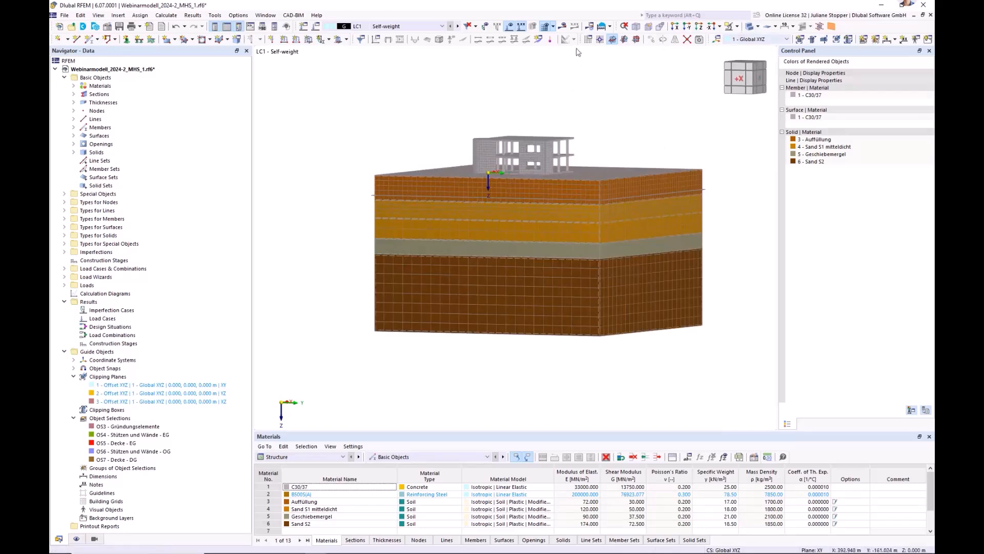
left_click(625, 27)
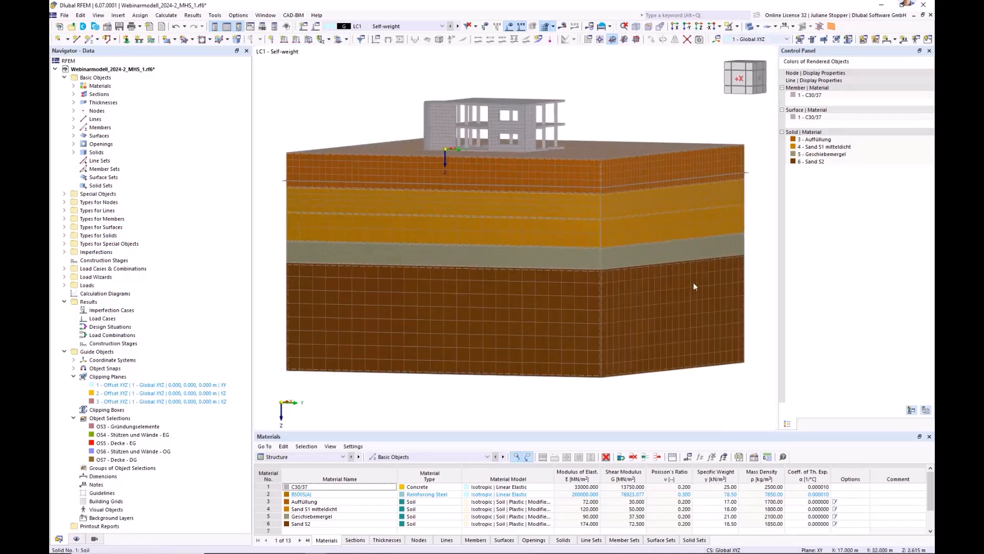
left_click(752, 29)
left_click(753, 27)
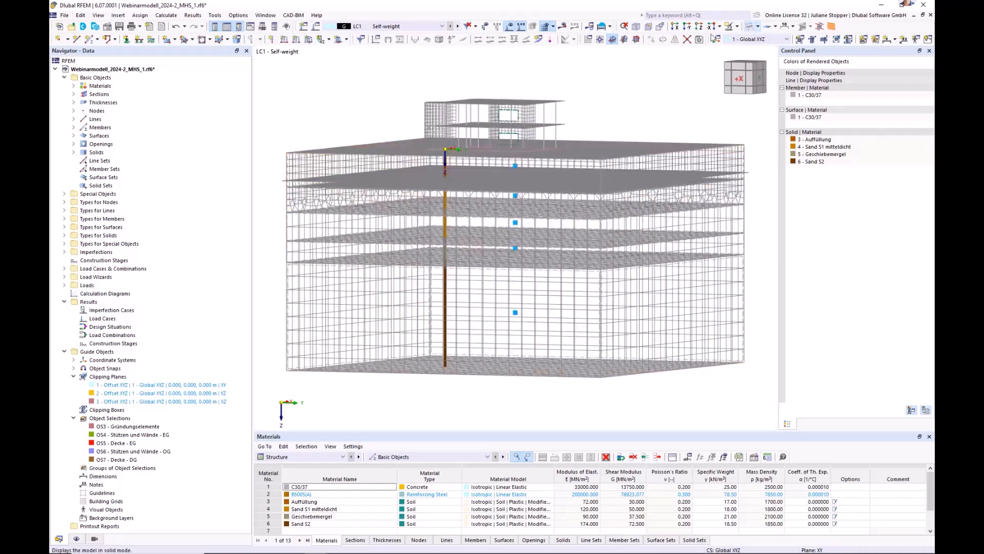
left_click(546, 28)
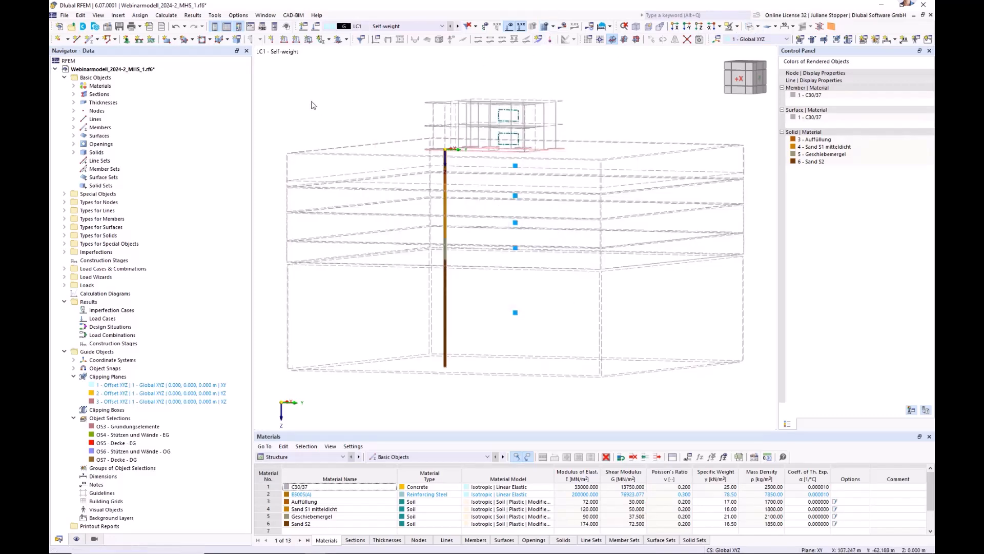
Select all lateral boundary surfaces of the soil massif in the view along Z and save them as object selection "Boundary Surfaces Solid"
middle_click_drag(323, 99, 324, 143, "ctrl")
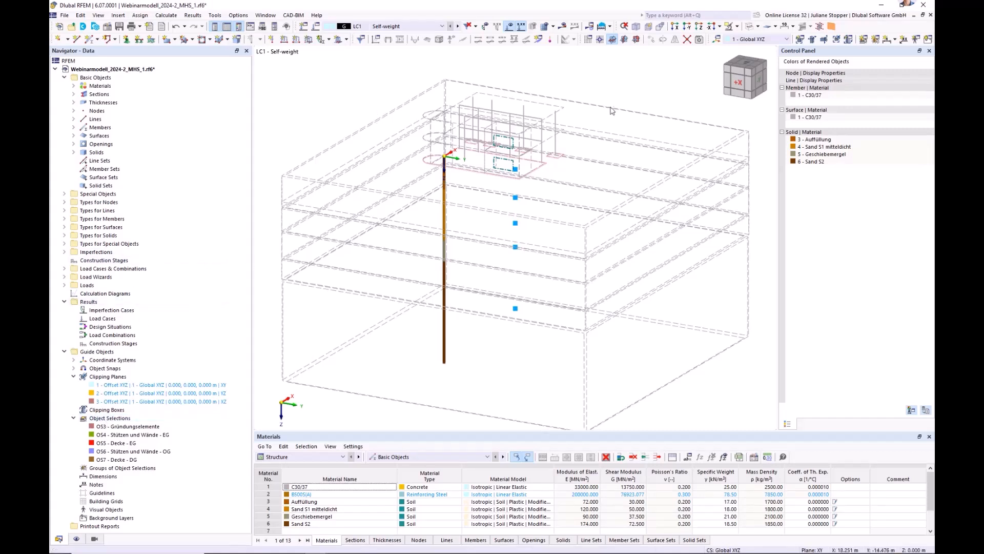
left_click(700, 27)
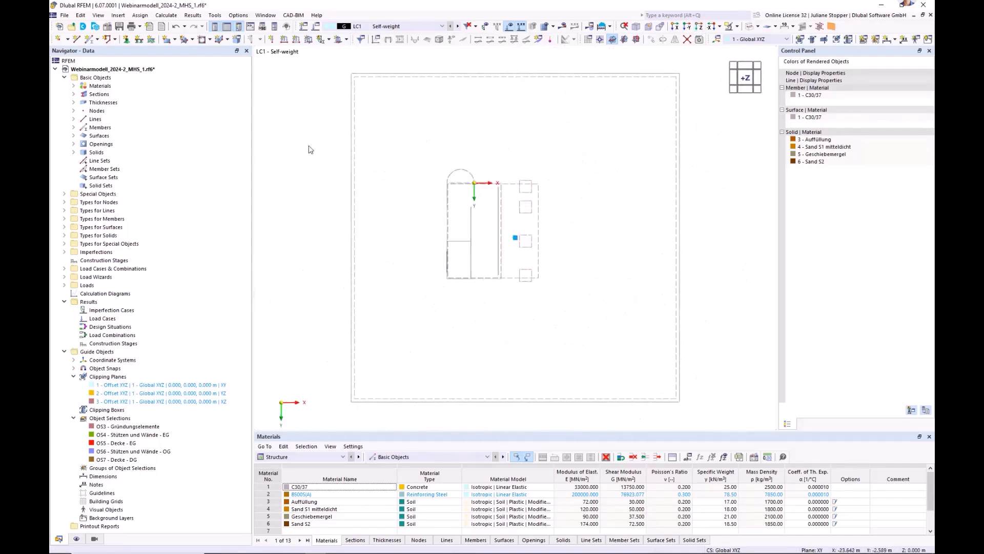
left_click_drag(333, 68, 364, 408)
left_click_drag(446, 72, 688, 84)
left_click_drag(332, 396, 710, 426)
left_click_drag(669, 64, 712, 412)
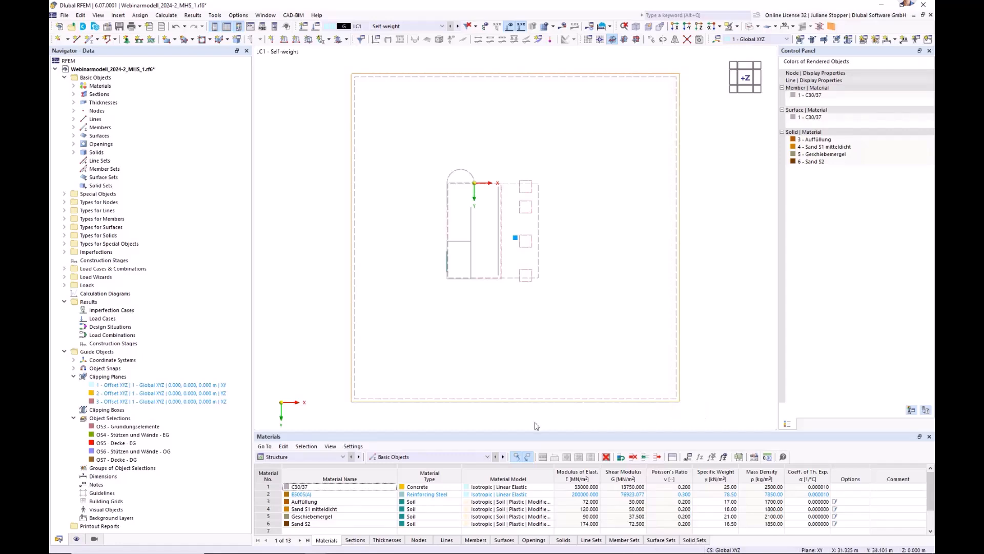
middle_click_drag(517, 377, 314, 387, "ctrl")
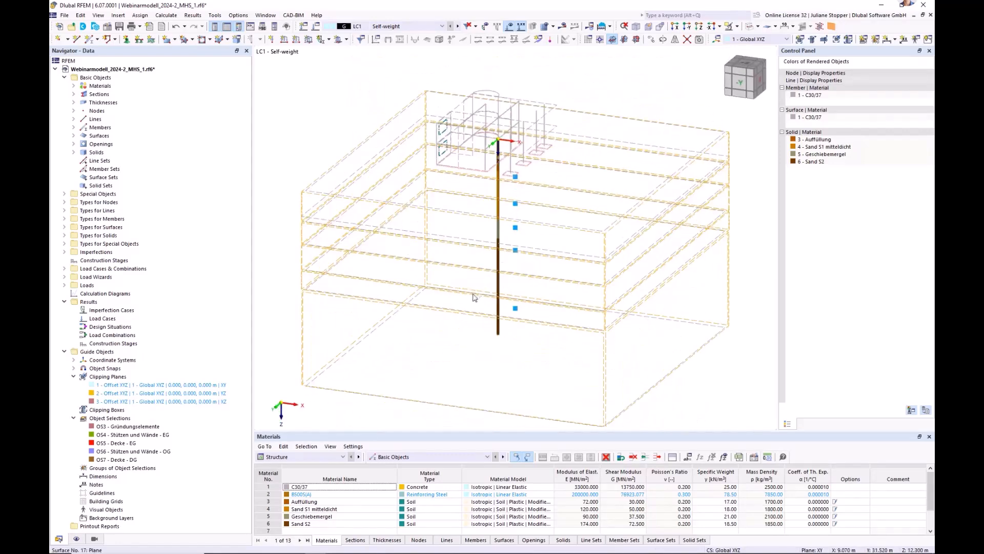
right_click(324, 375)
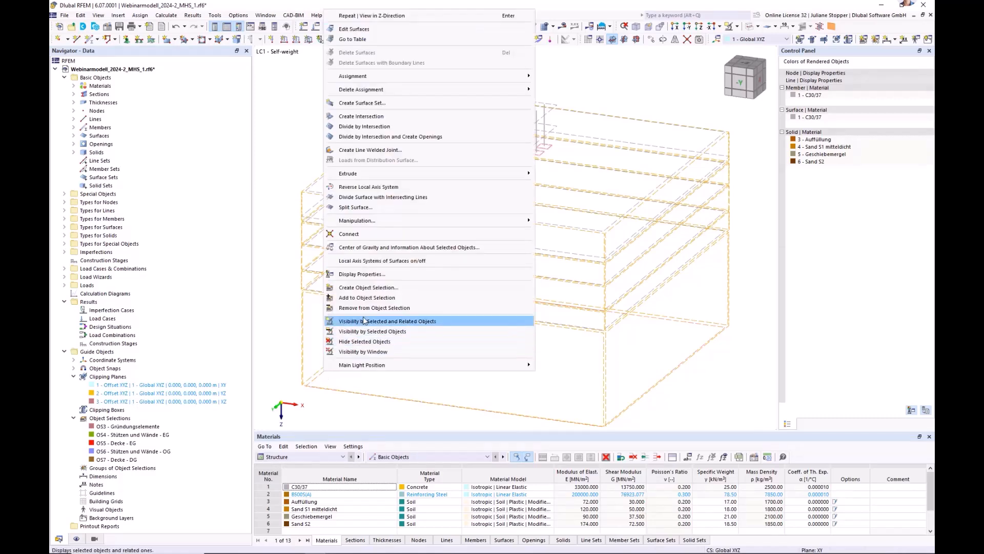
left_click(365, 290)
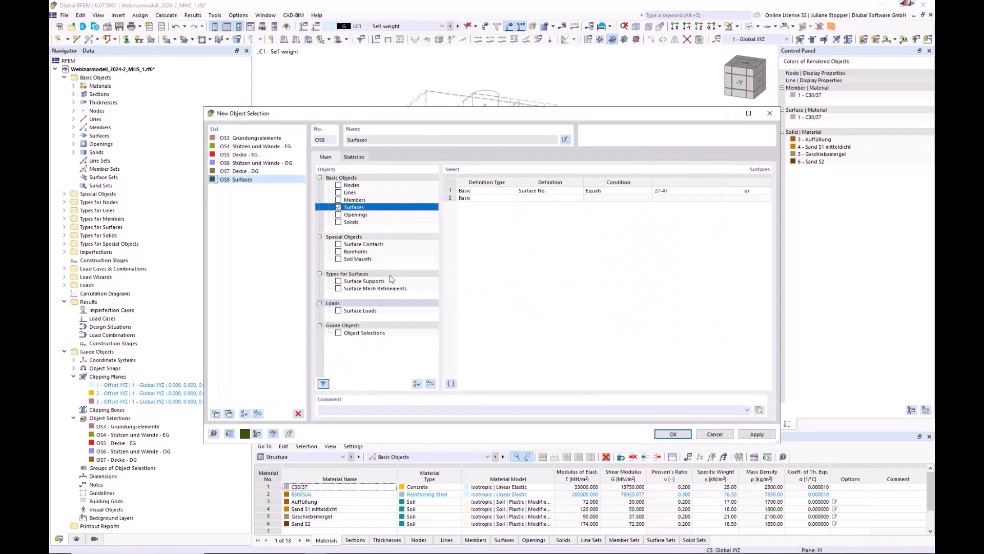
left_click(566, 139)
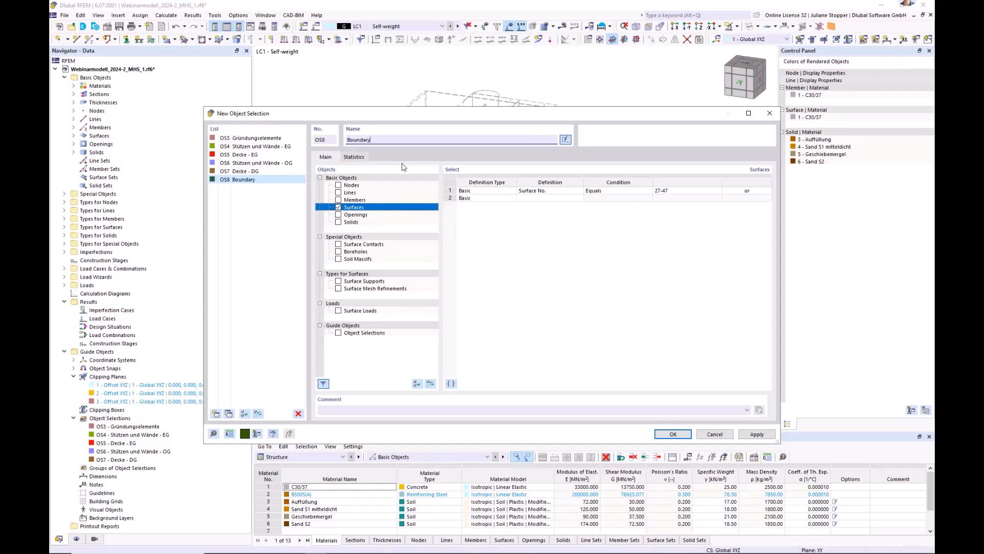
type("Boundary Surf")
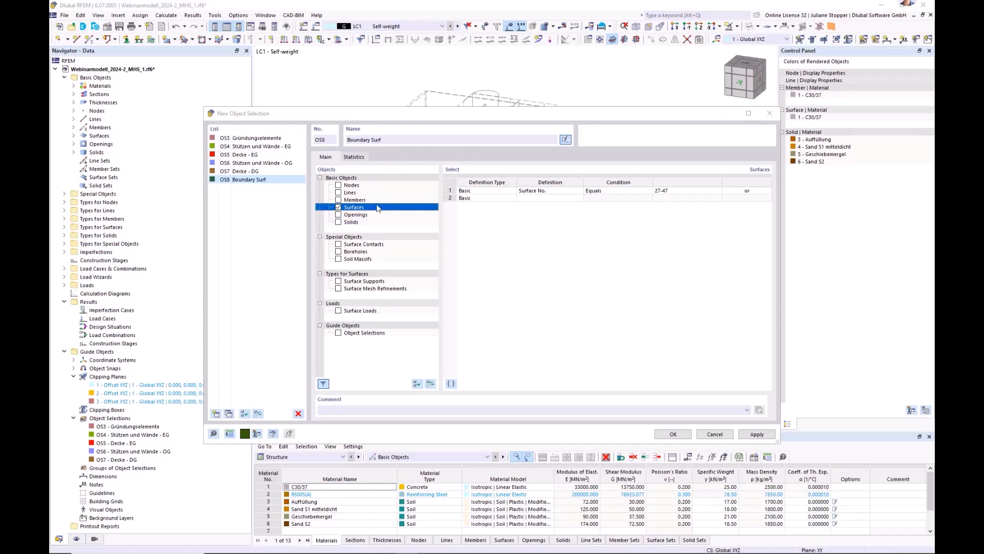
left_click(392, 138)
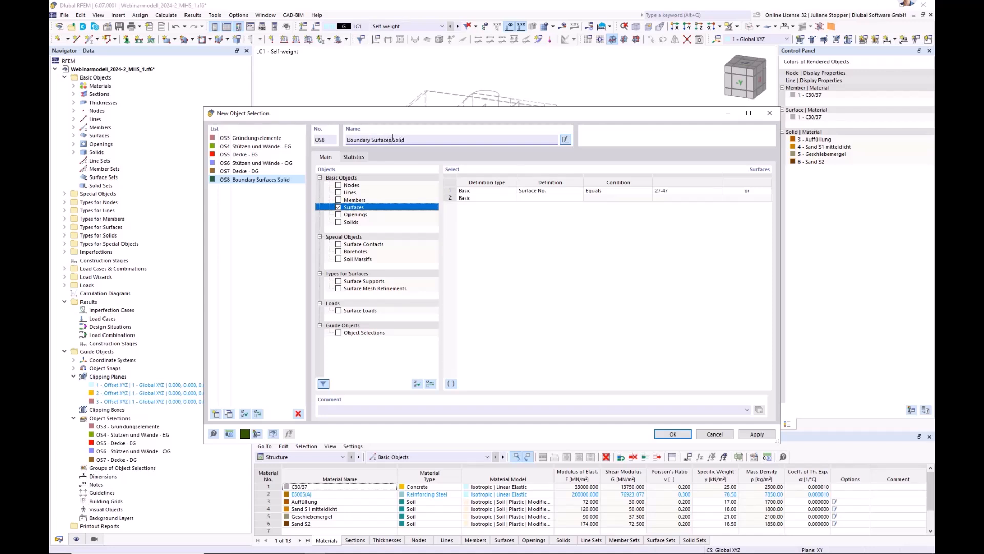
left_click(672, 434)
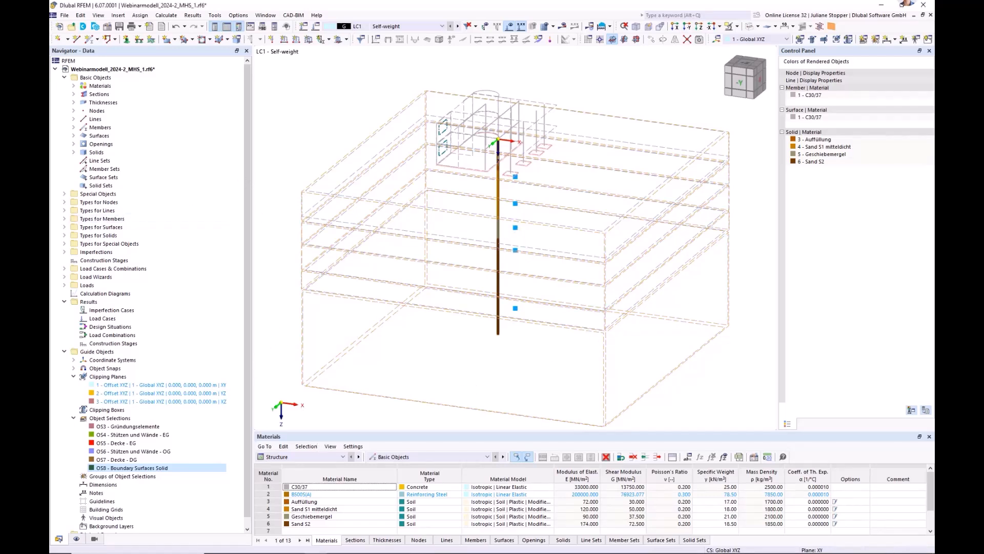
Show the model in solid display and review the defined load cases, actions, design situations and construction stages without changing them
scroll(408, 312, "down", 1)
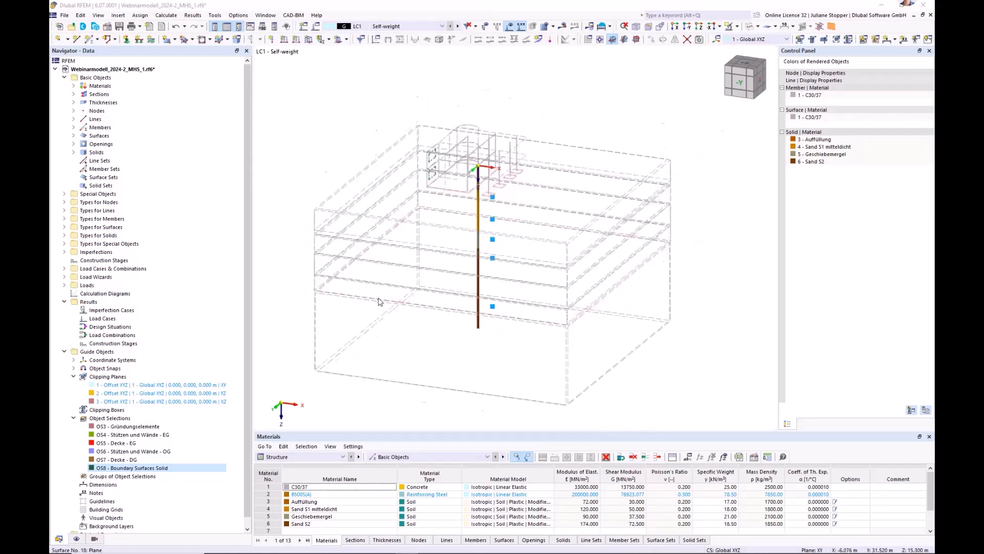
left_click(749, 26)
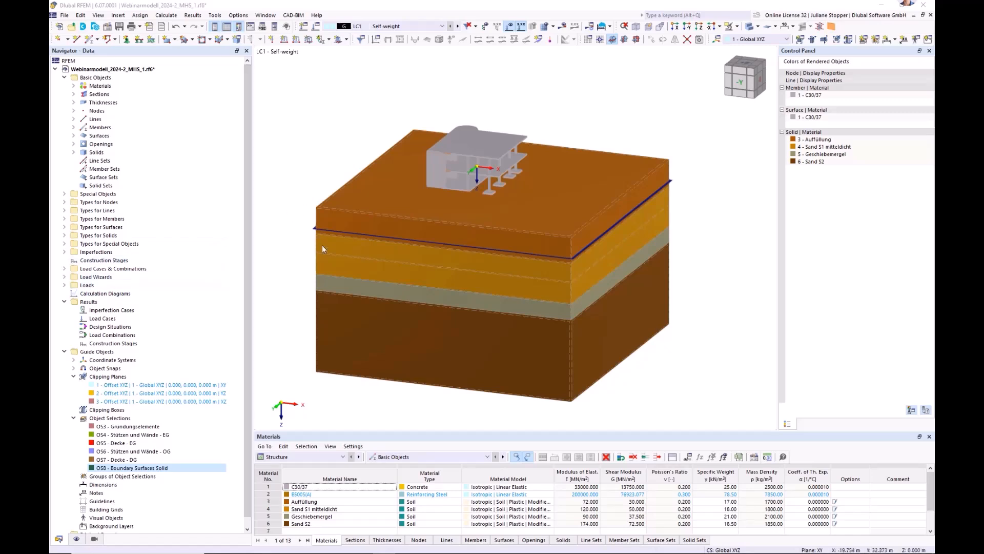
left_click(64, 268)
left_click(94, 287)
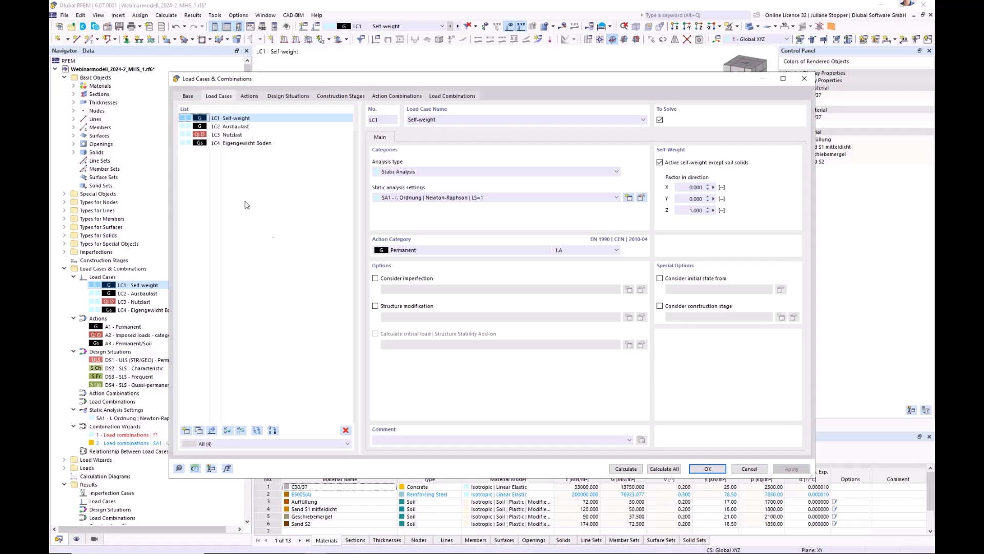
left_click(235, 143)
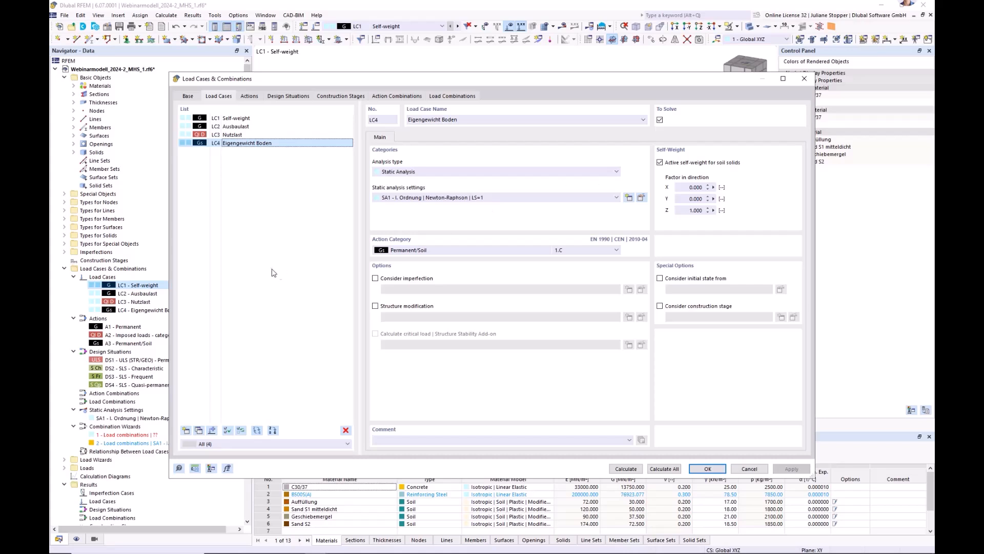
left_click(231, 119)
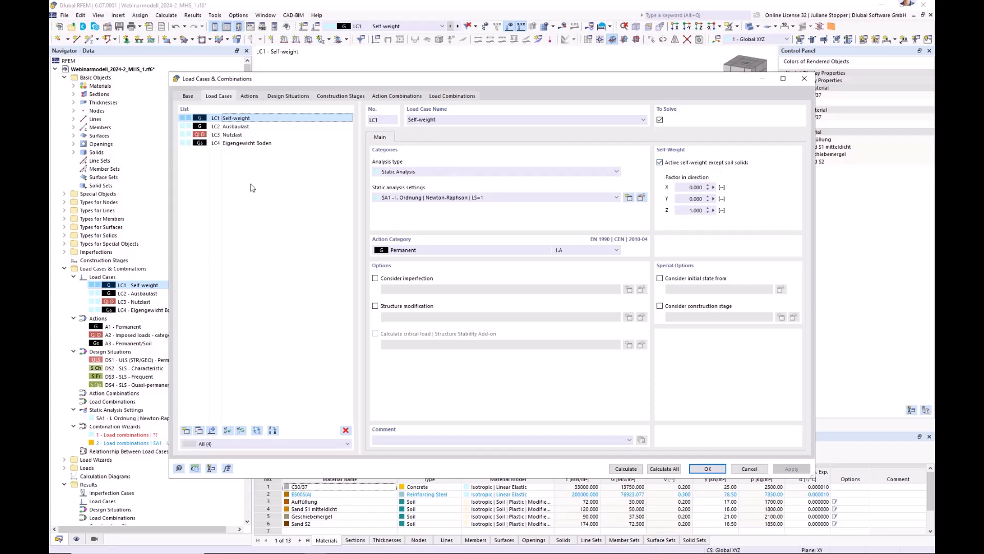
left_click(237, 128)
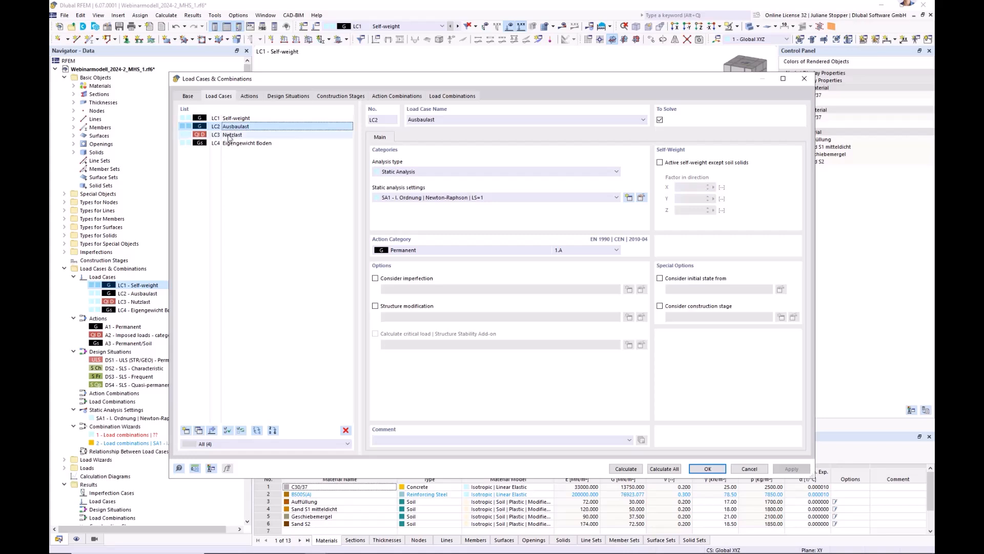
left_click(230, 136)
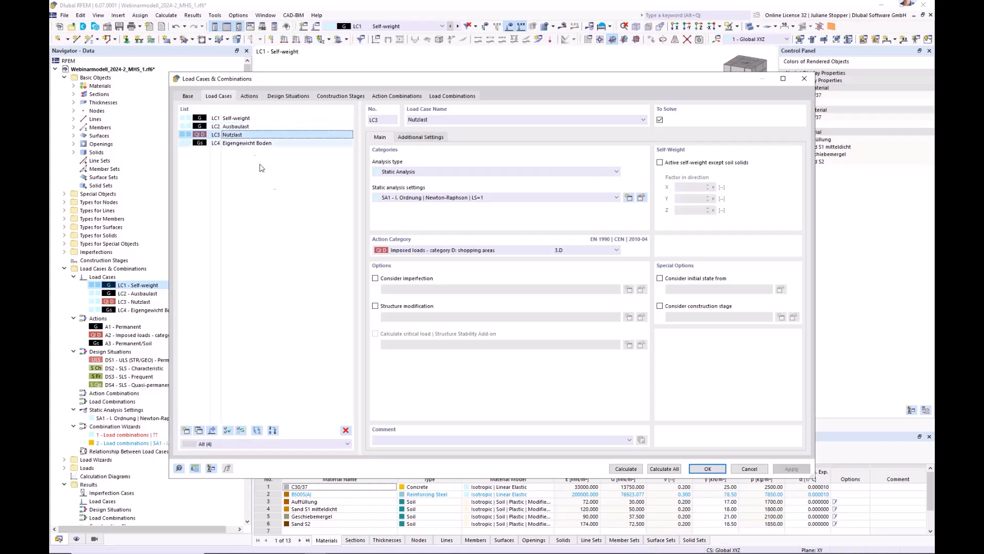
left_click(248, 97)
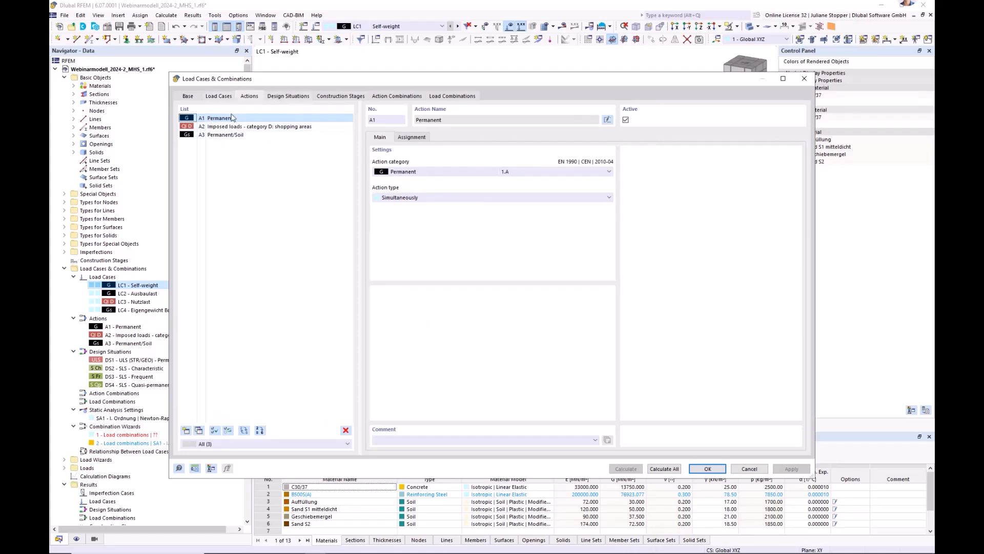
left_click(287, 97)
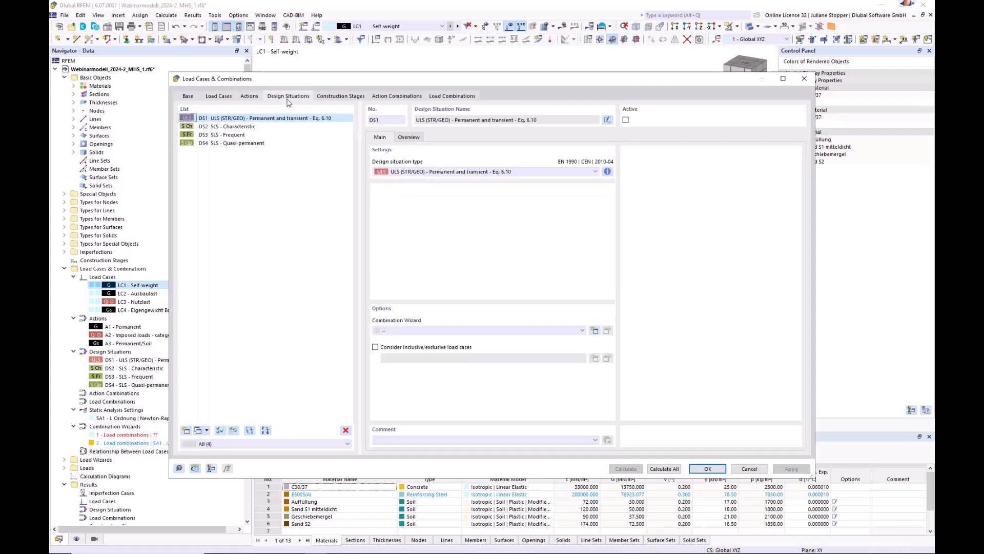
left_click(333, 98)
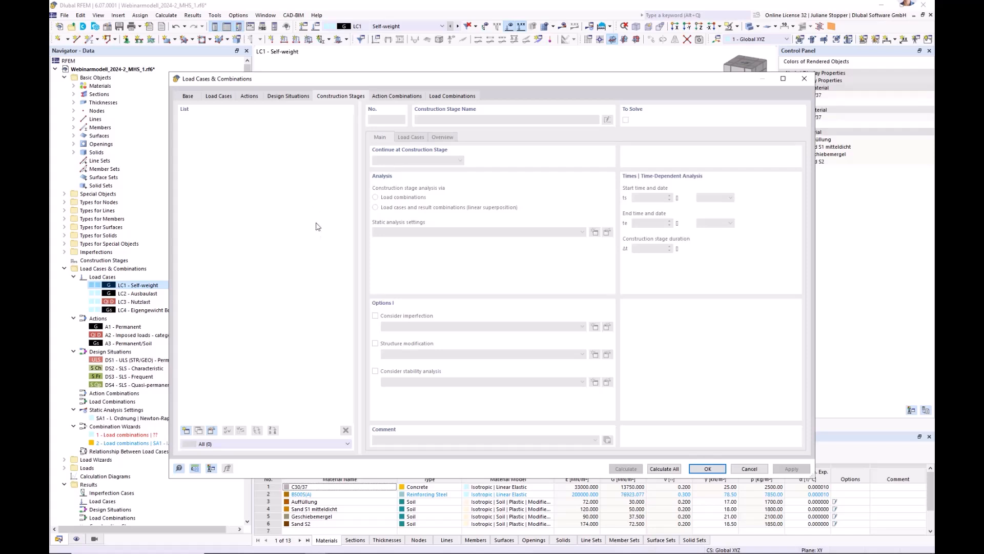
left_click(748, 469)
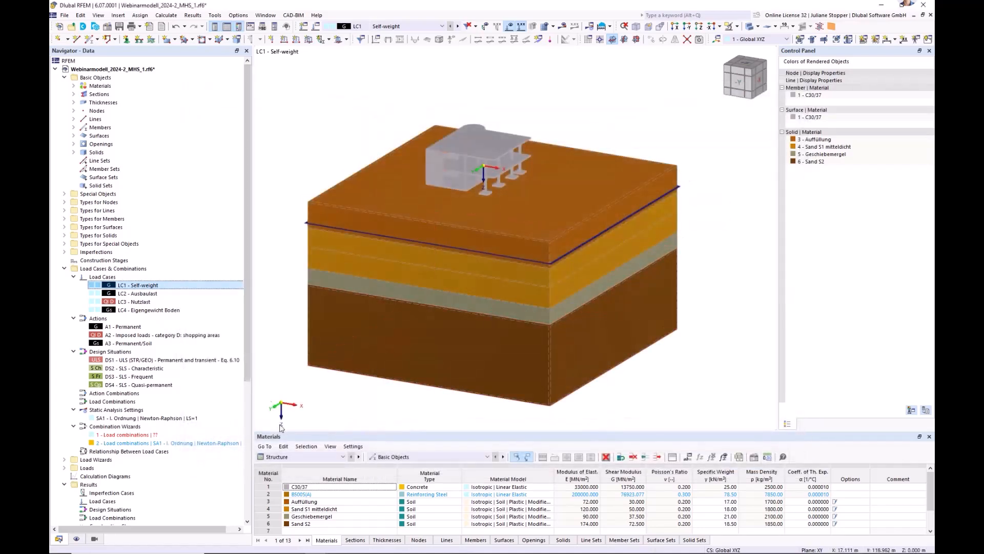
Collapse the expanded load case, results and guide object branches and create a new construction stage
left_click(64, 268)
left_click(64, 303)
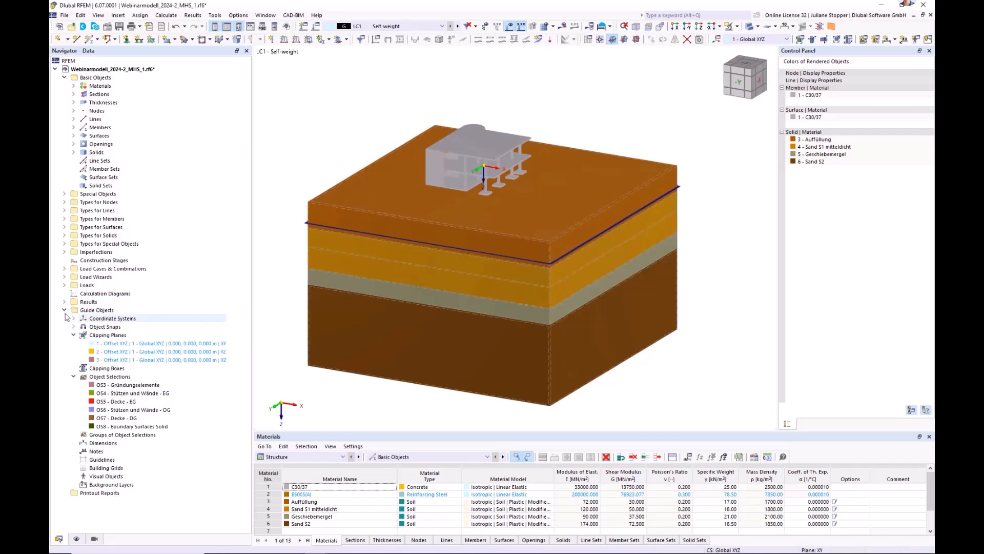
left_click(65, 310)
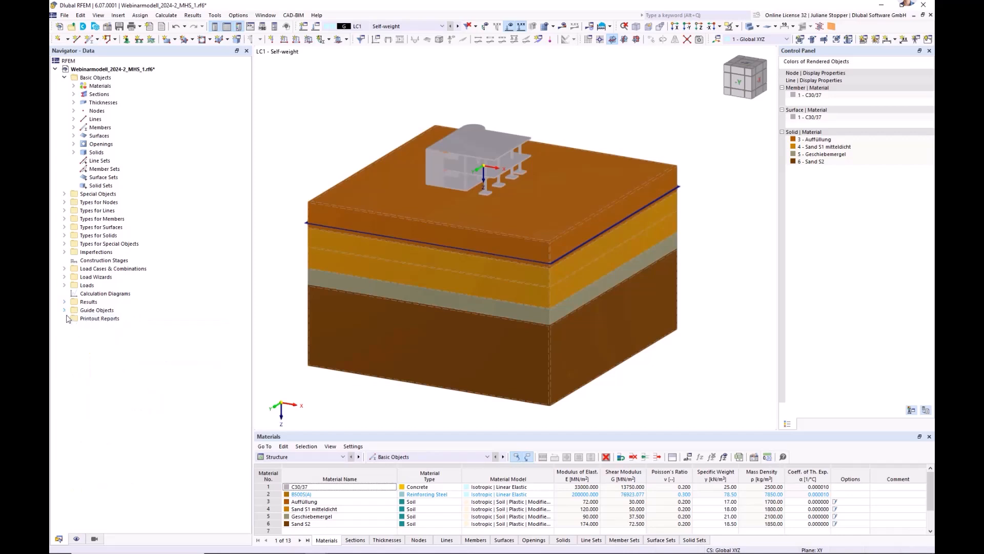
right_click(93, 262)
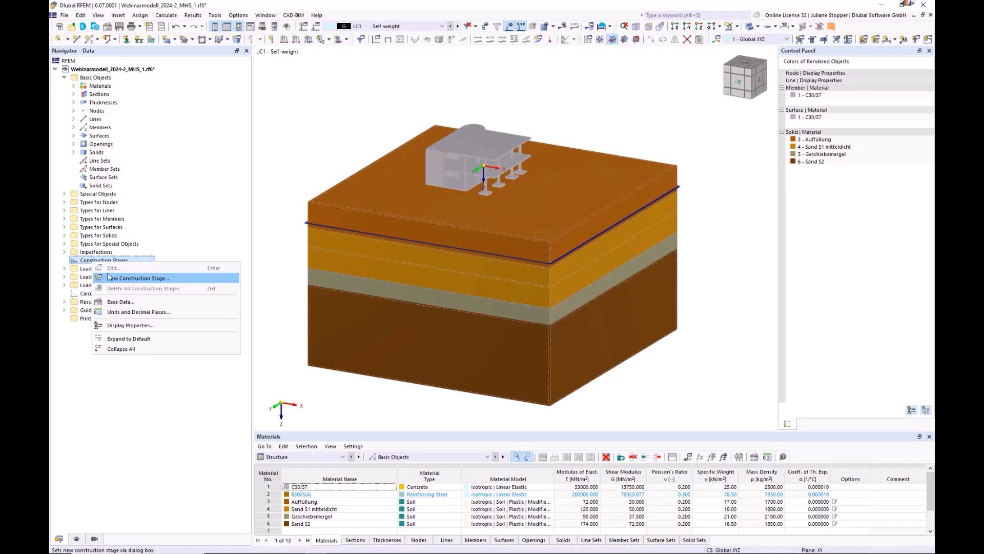
left_click(82, 261)
right_click(81, 260)
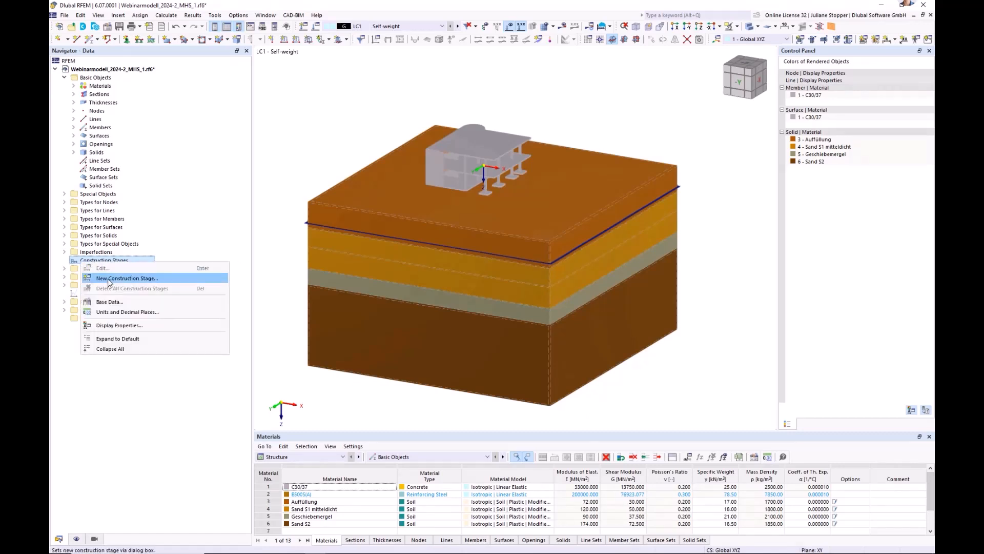
left_click(109, 278)
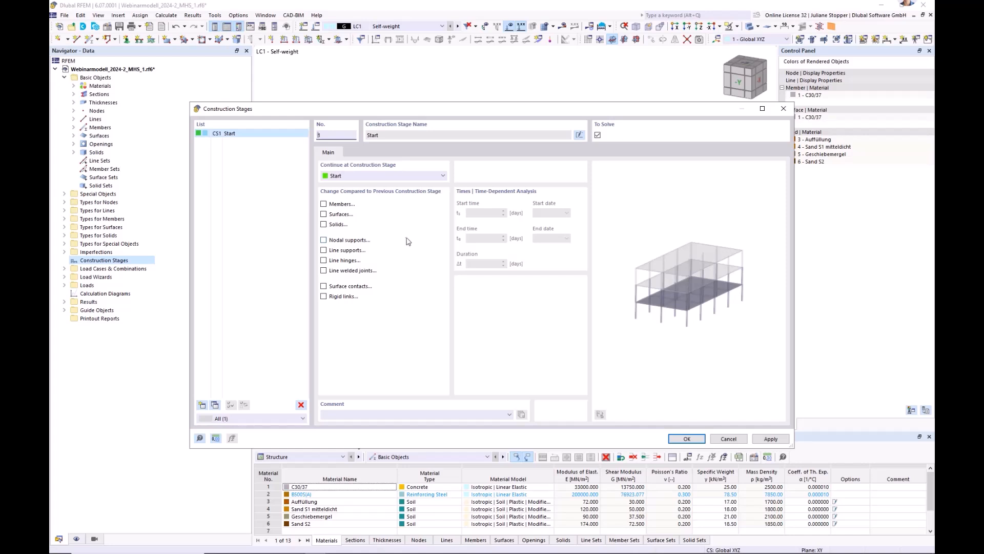
Enable the change of solids in construction stage Start and add all solids to it
left_click(323, 224)
left_click(362, 154)
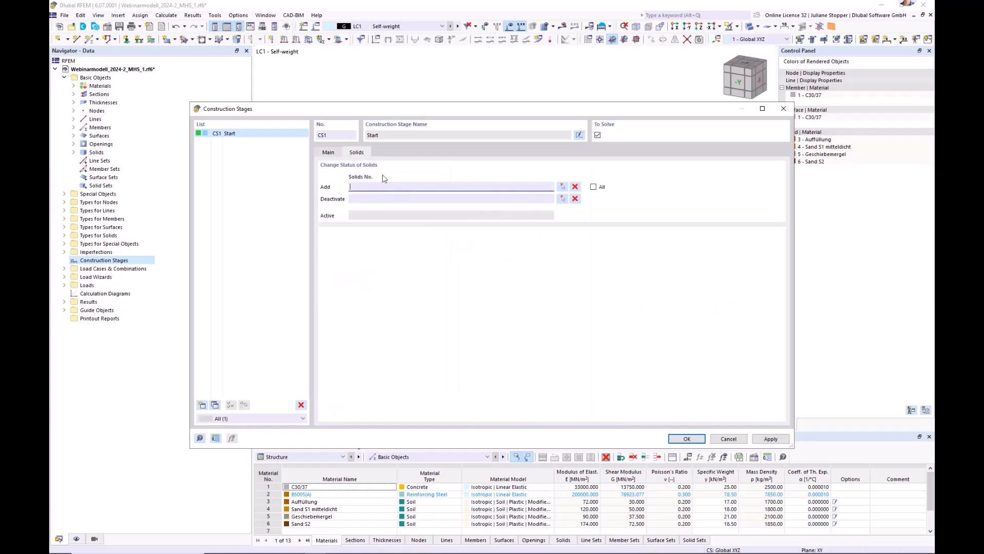
left_click(593, 188)
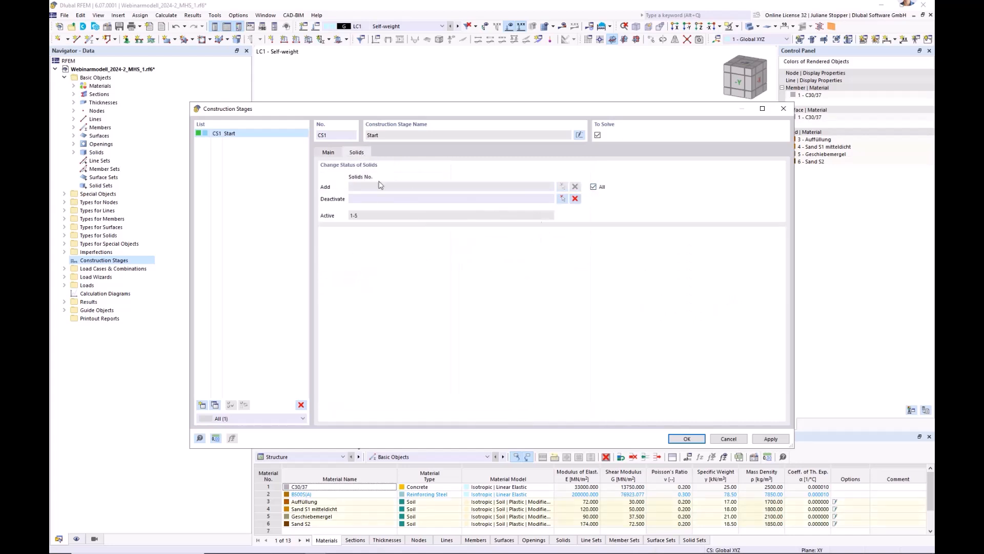
Enable the change of surfaces in construction stage Start, add the surfaces of object selection "Boundary Surfaces Solid" and apply the stage
left_click(328, 153)
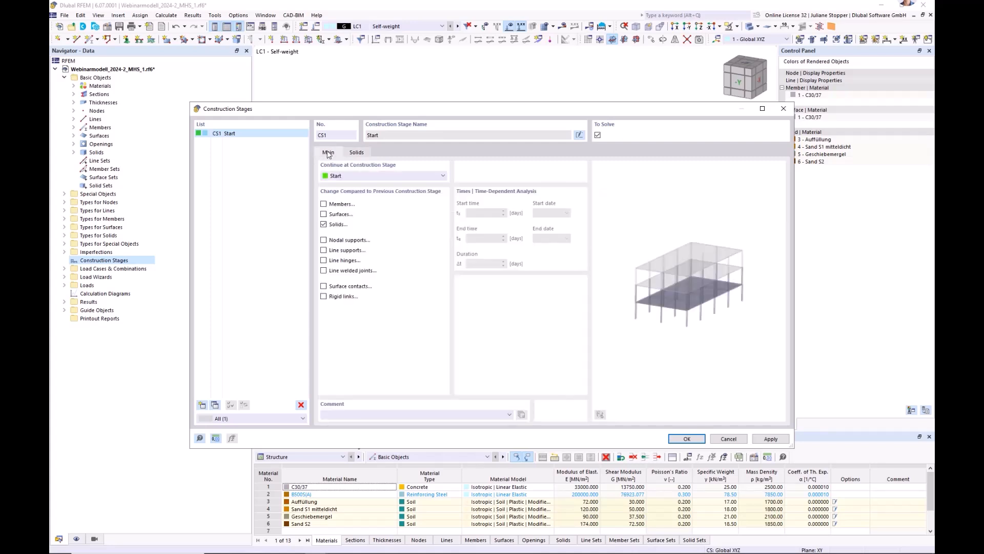
left_click(324, 214)
left_click(357, 154)
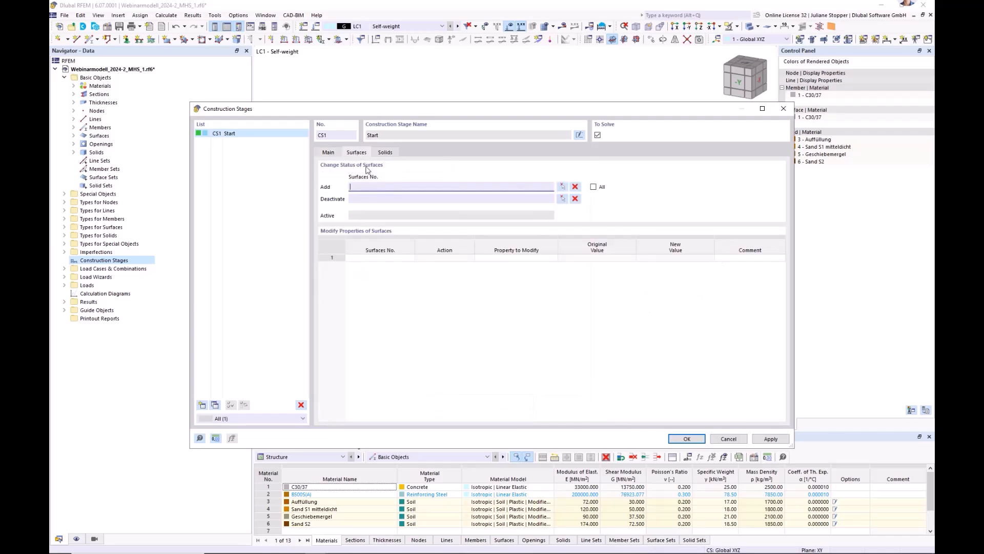
left_click(562, 187)
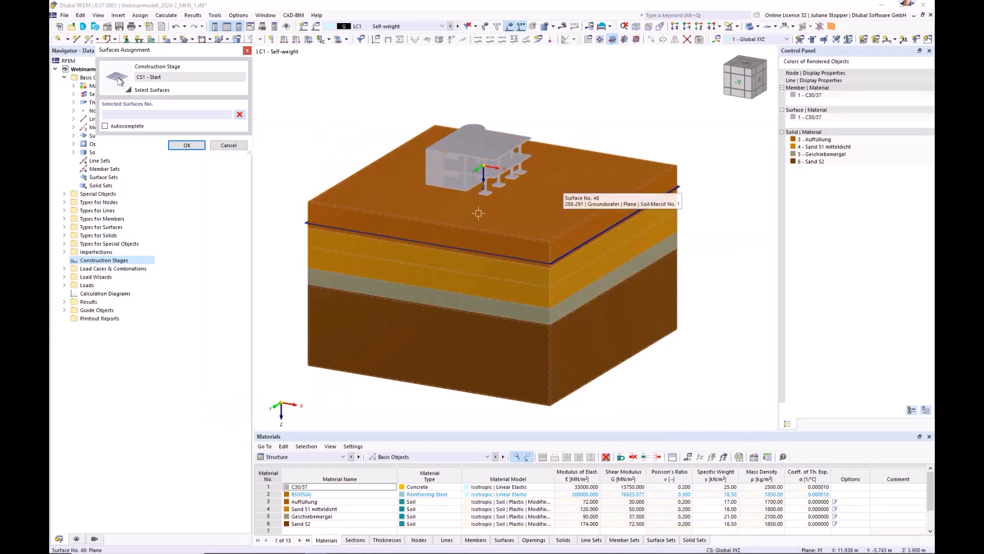
left_click(65, 310)
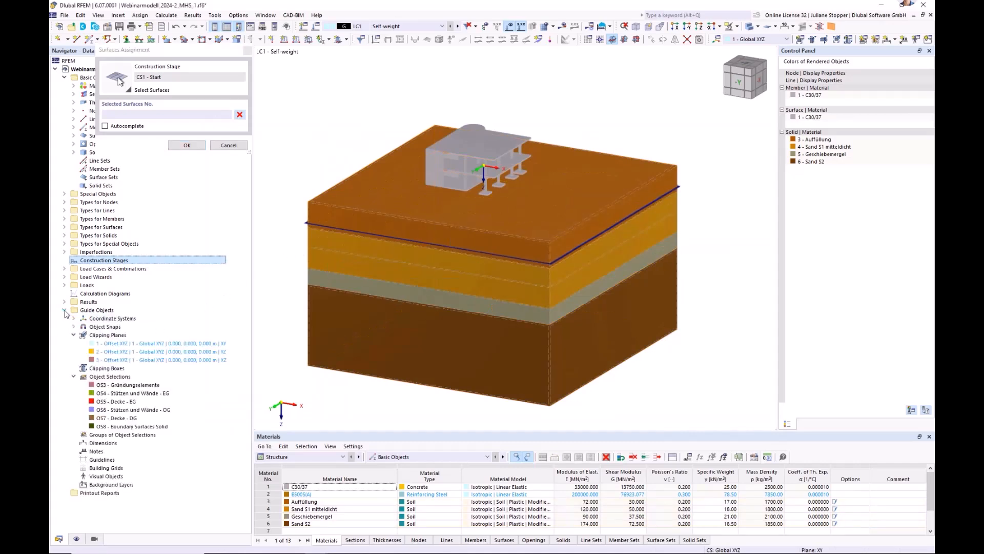
left_click(103, 427)
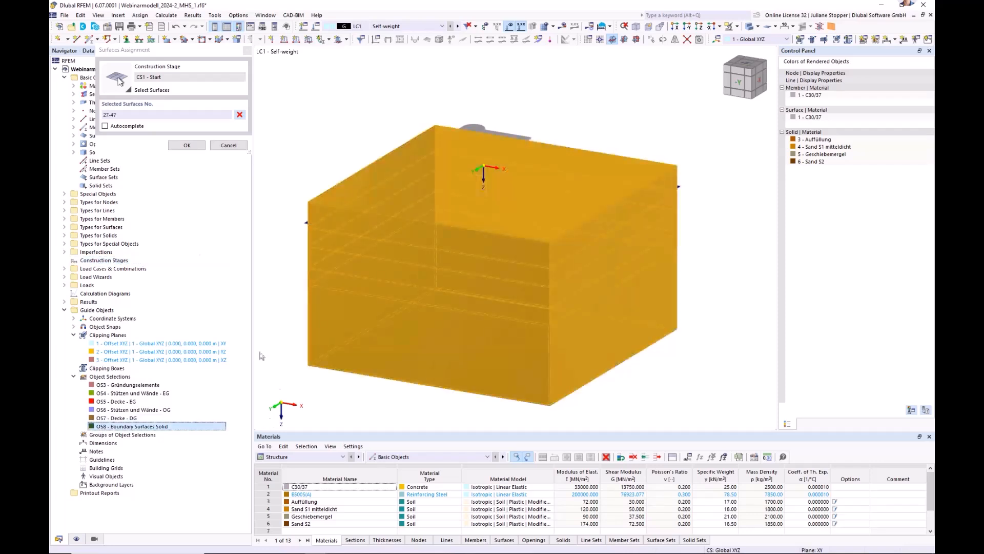
left_click(185, 146)
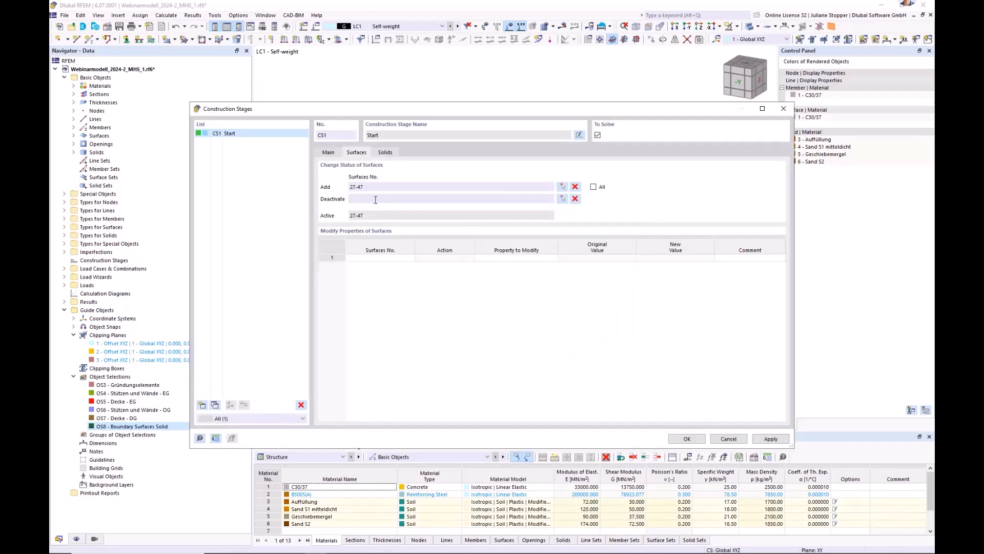
left_click(771, 438)
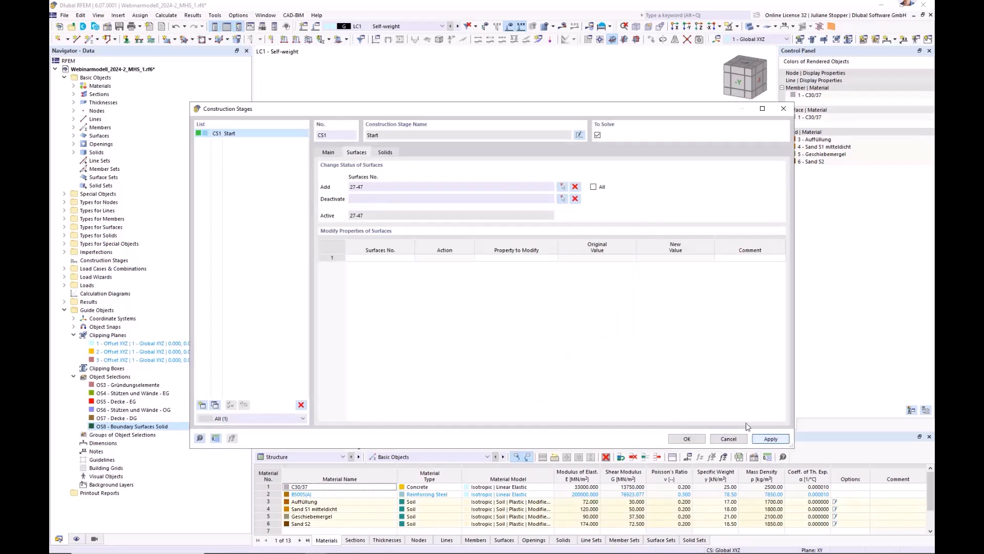
left_click(327, 152)
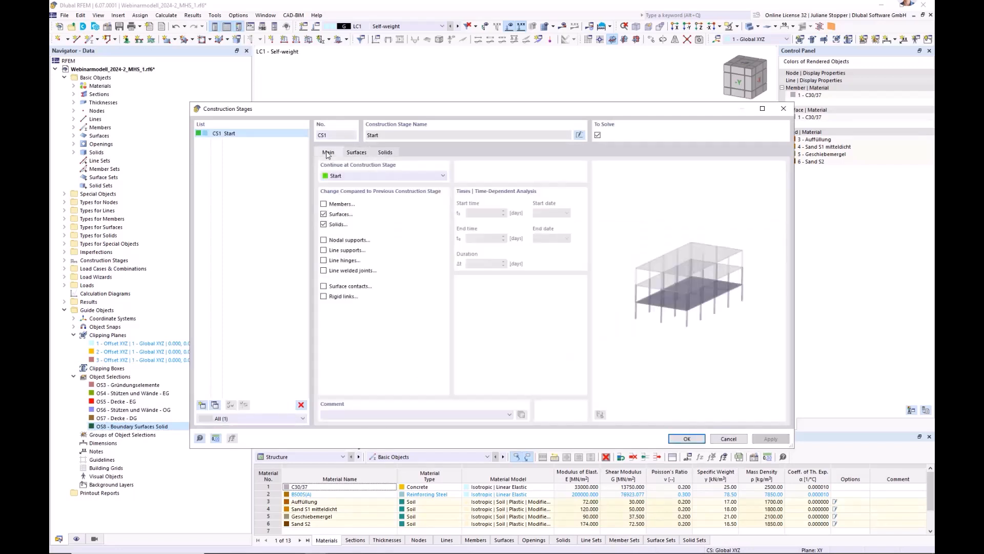
Create construction stage CS2 continuing from Start, with the change of surfaces and solids disabled
left_click(202, 404)
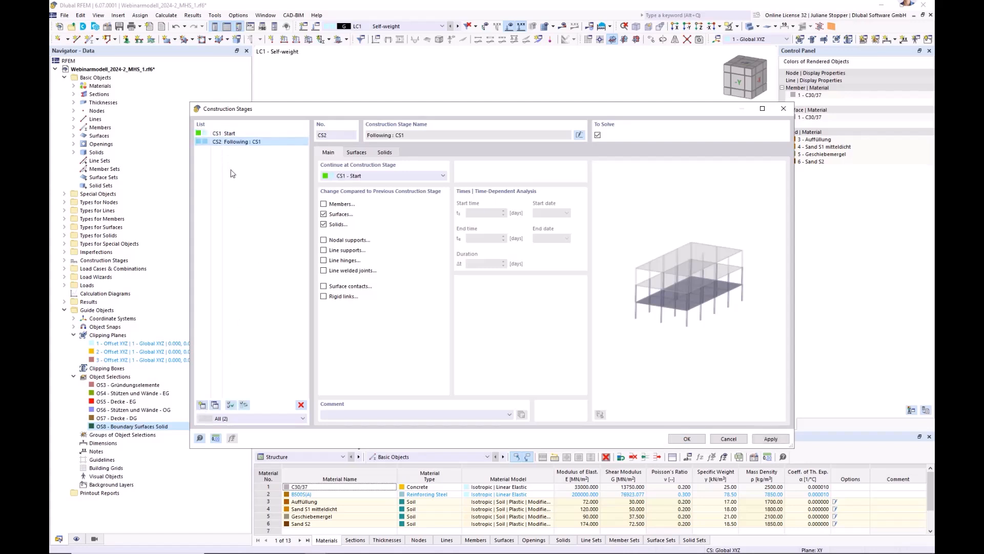
left_click(323, 215)
left_click(323, 225)
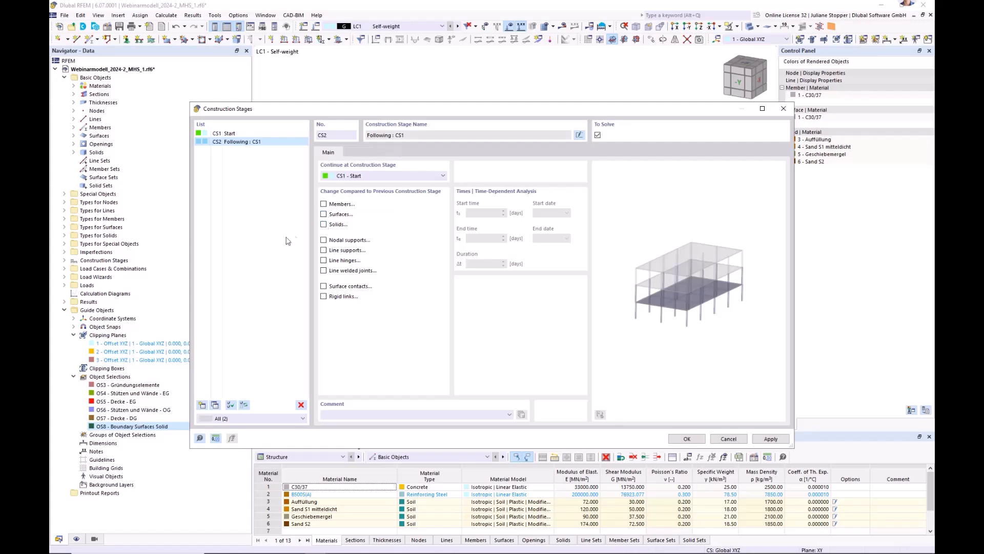
Create construction stage CS3 following CS2 and add the surfaces of object selection "Gründungselemente" to it
left_click(202, 405)
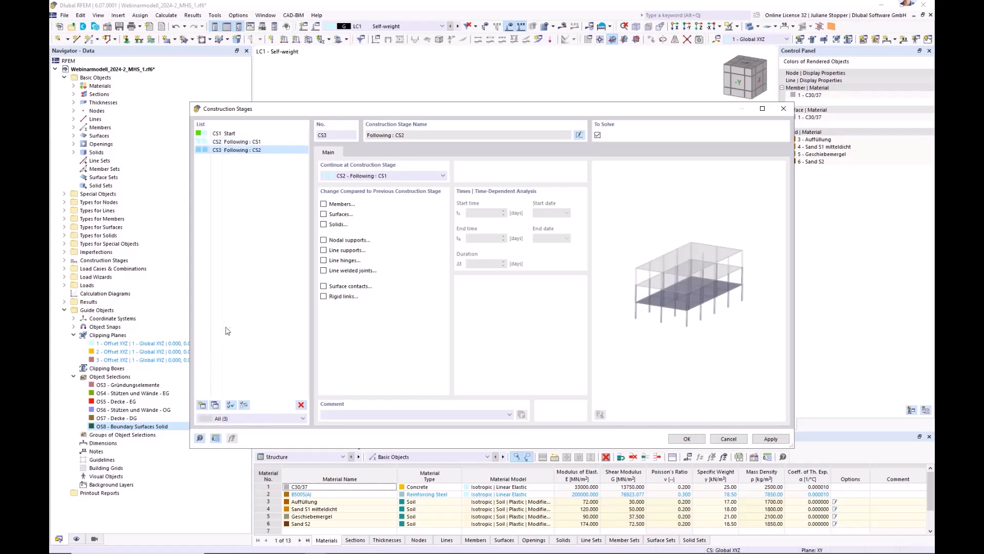
left_click(324, 214)
left_click(357, 153)
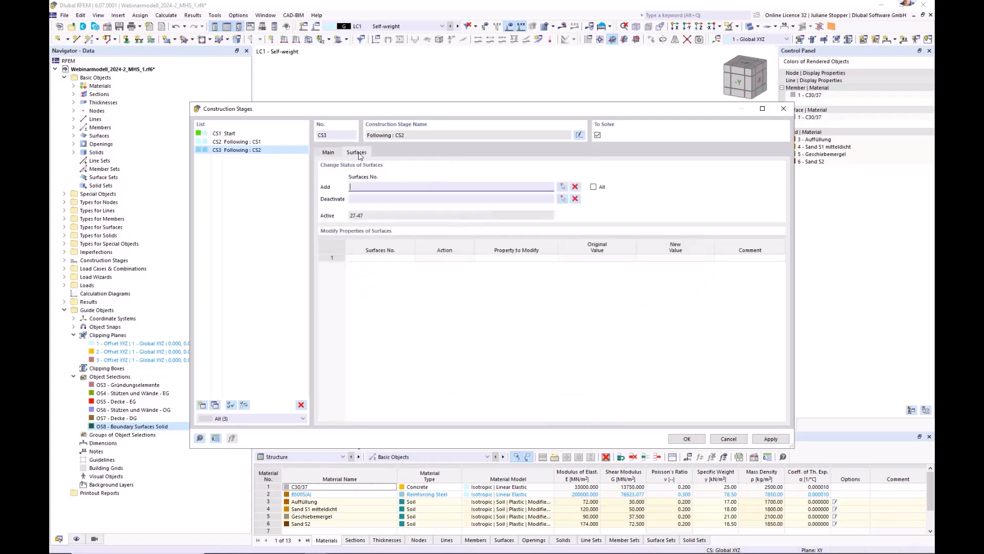
left_click(561, 188)
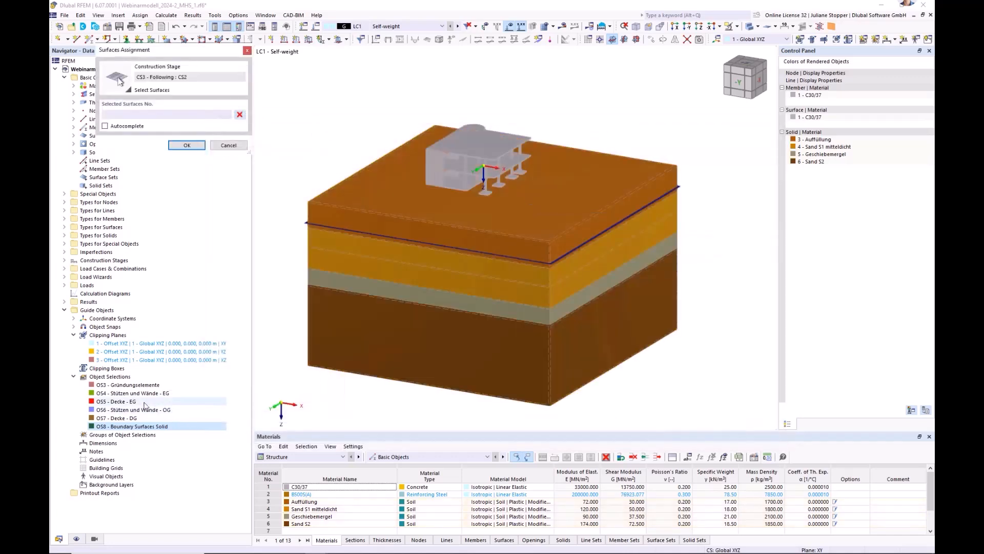
left_click(131, 385)
scroll(456, 174, "up", 5)
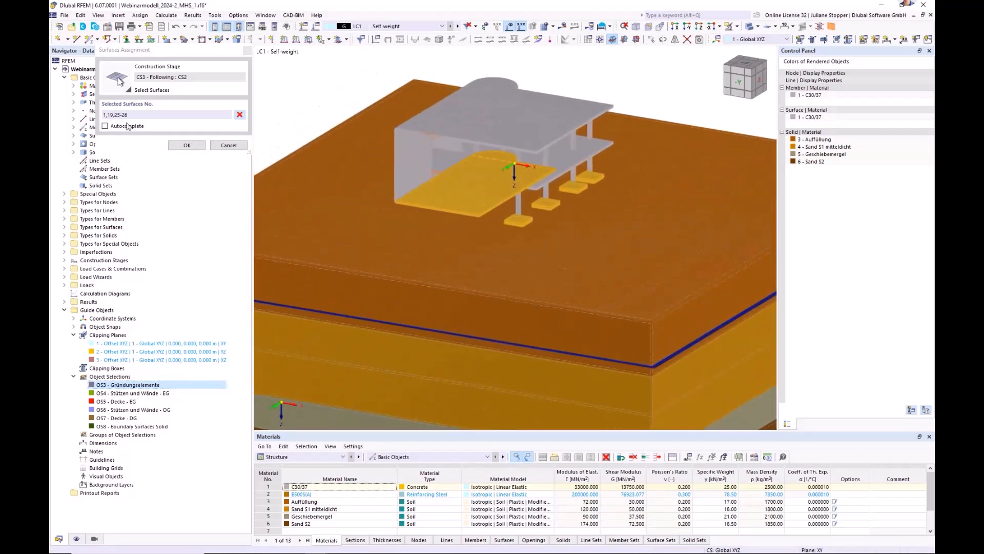
left_click(185, 145)
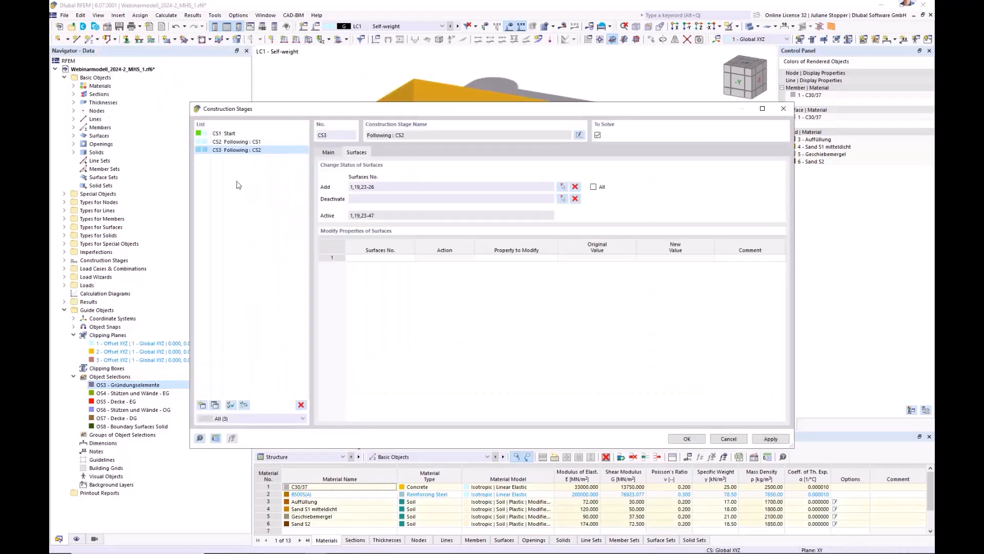
Enable the change of surface contacts in construction stage CS3 and apply the stage
left_click(328, 153)
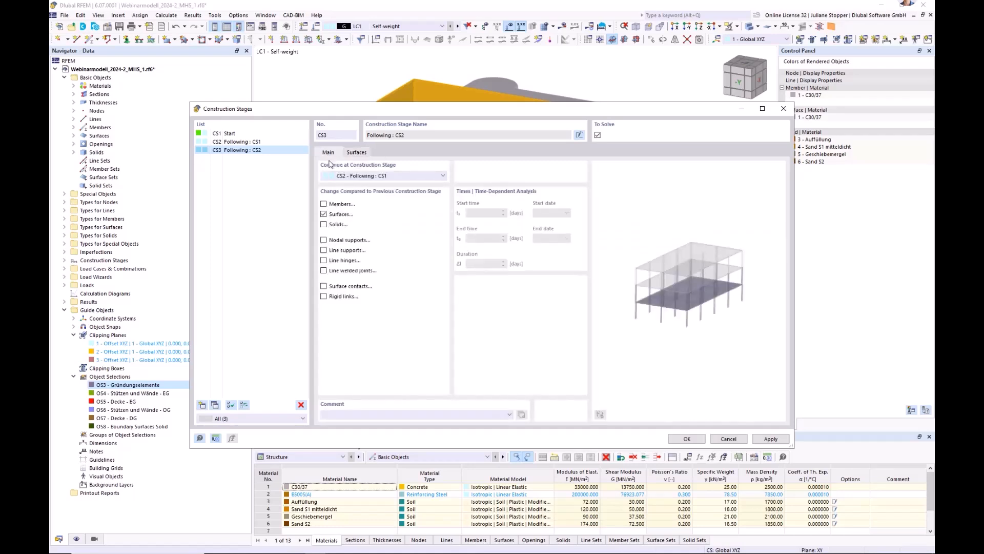
left_click(323, 285)
left_click(402, 154)
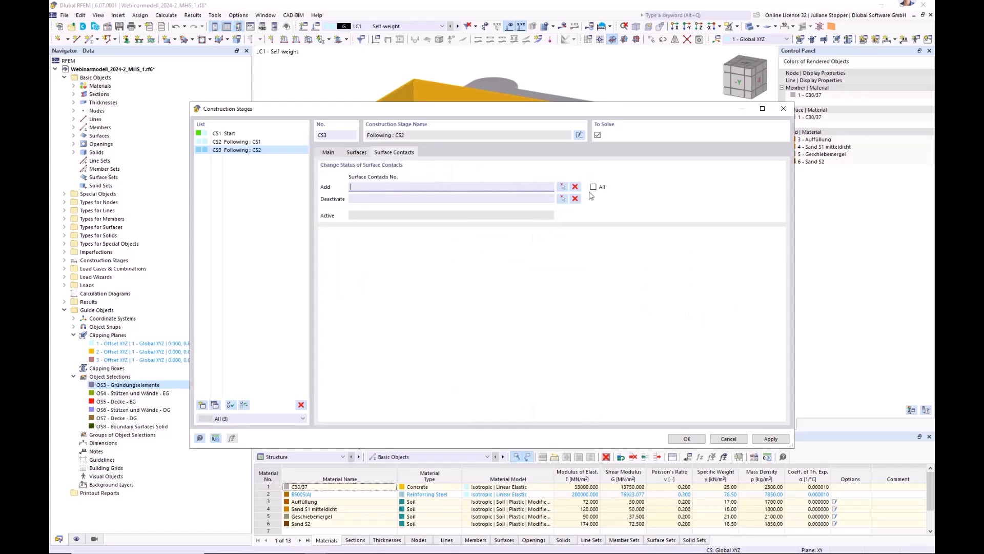
left_click(328, 153)
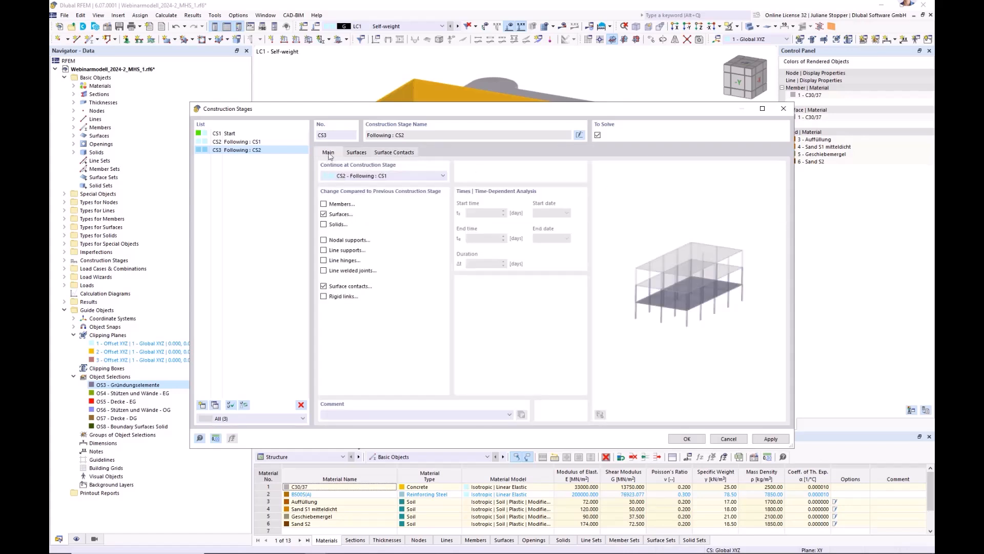
left_click(771, 439)
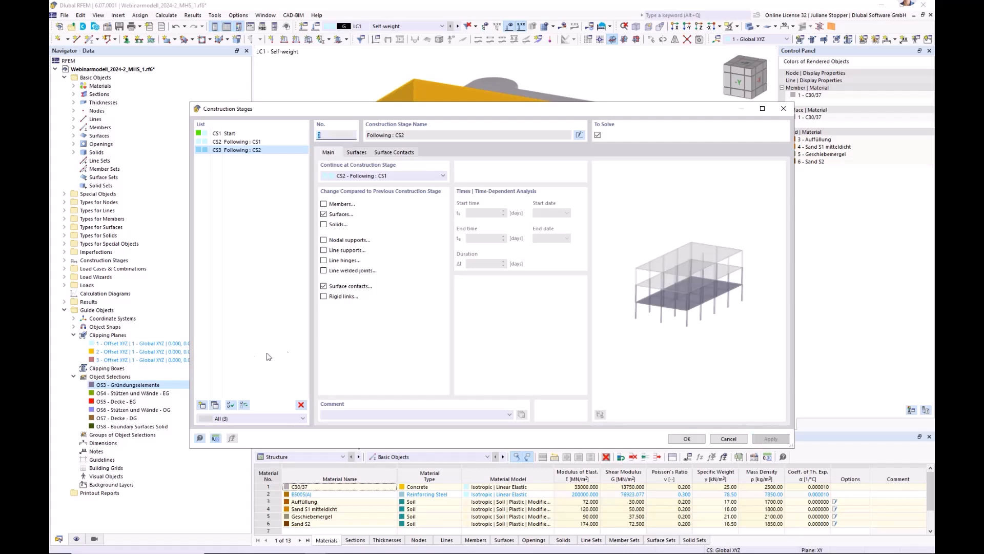
Create construction stage CS4 following CS3 without surface contact changes and add the surfaces of object selection "Stützen und Wände - EG"
left_click(203, 405)
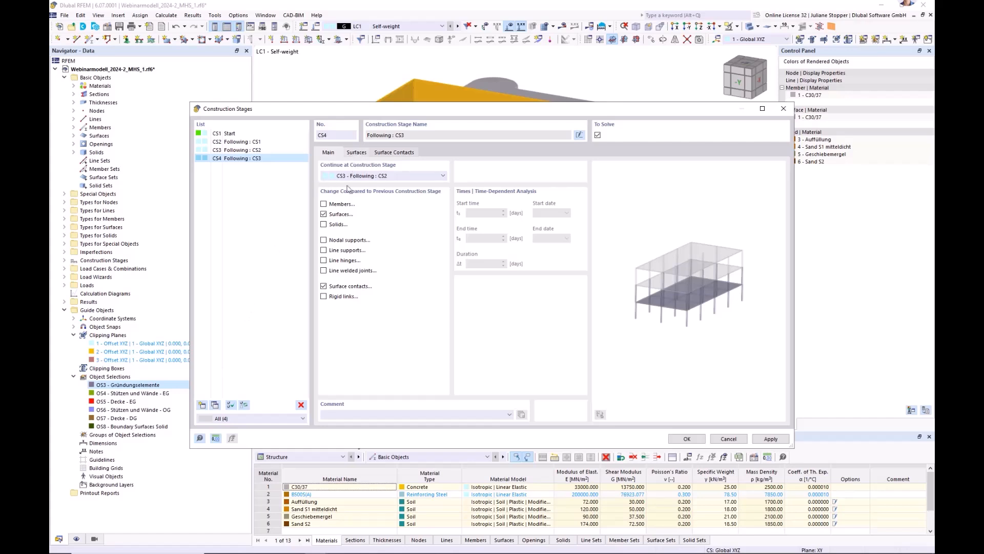
left_click(358, 154)
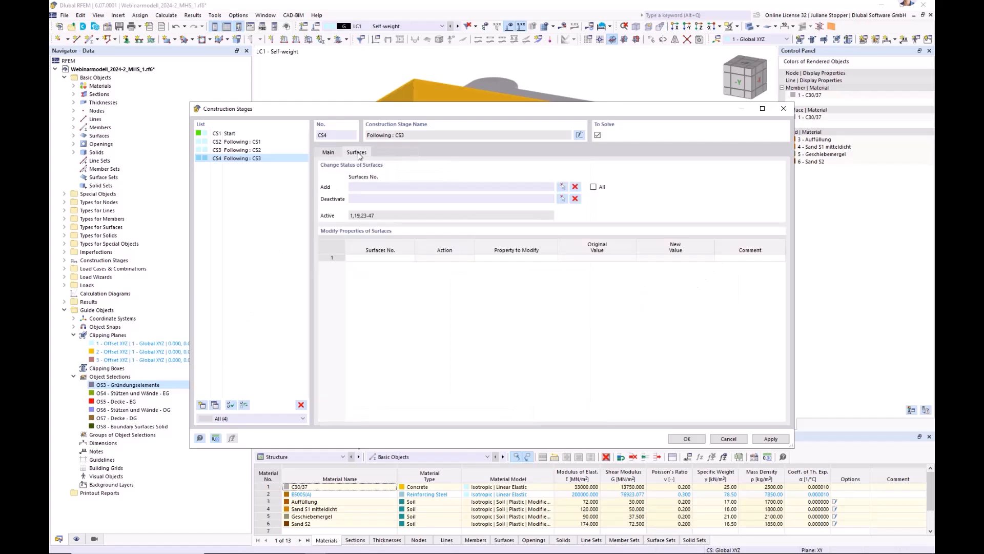
left_click(564, 198)
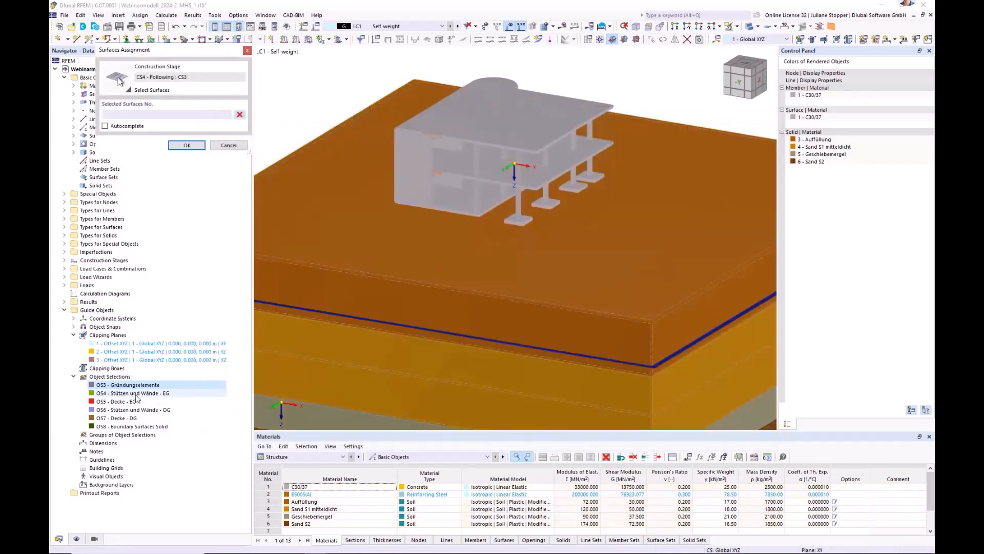
left_click(149, 392)
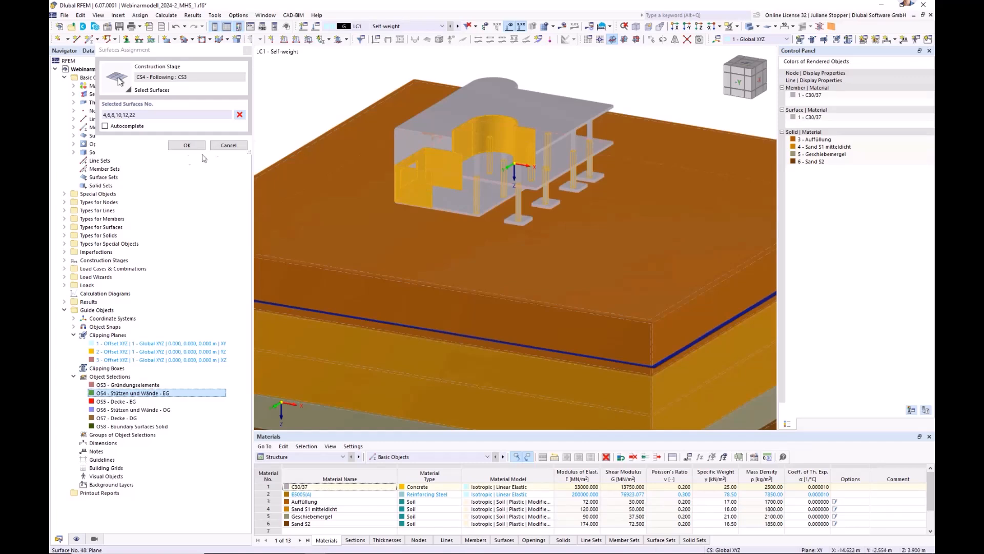
left_click(186, 146)
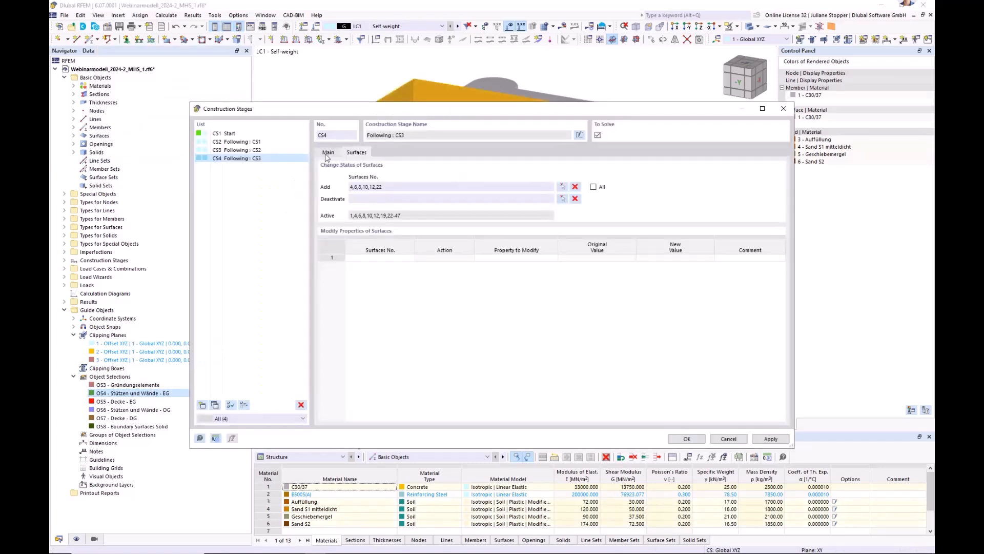
Enable the change of members in stage CS4, add the members of "Stützen und Wände - EG" and apply the stage
left_click(327, 155)
left_click(324, 204)
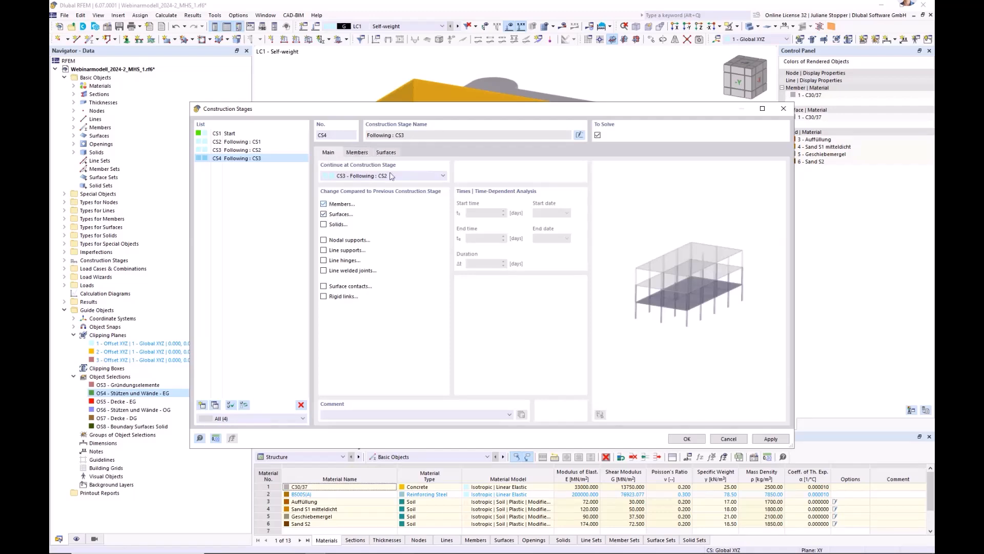
left_click(362, 152)
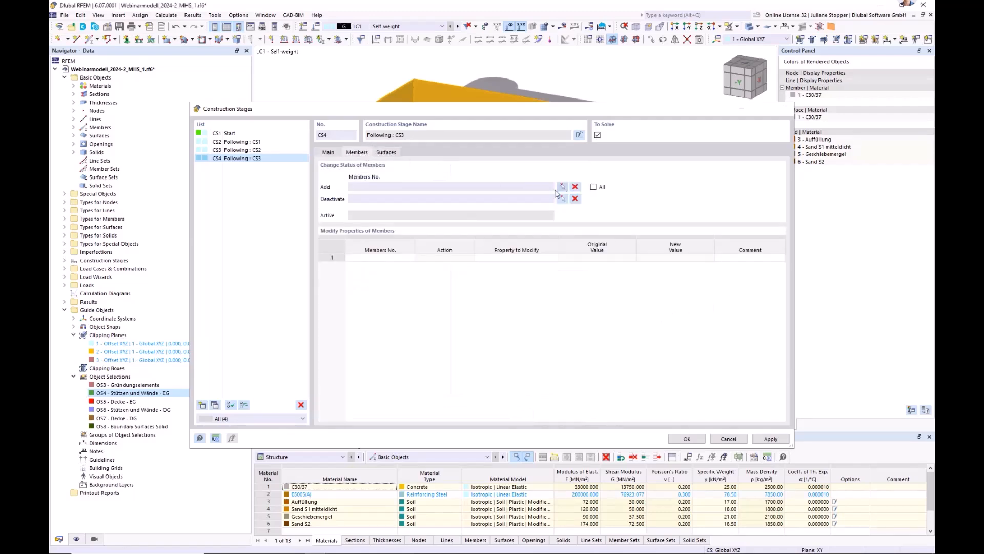
left_click(563, 186)
left_click(126, 393)
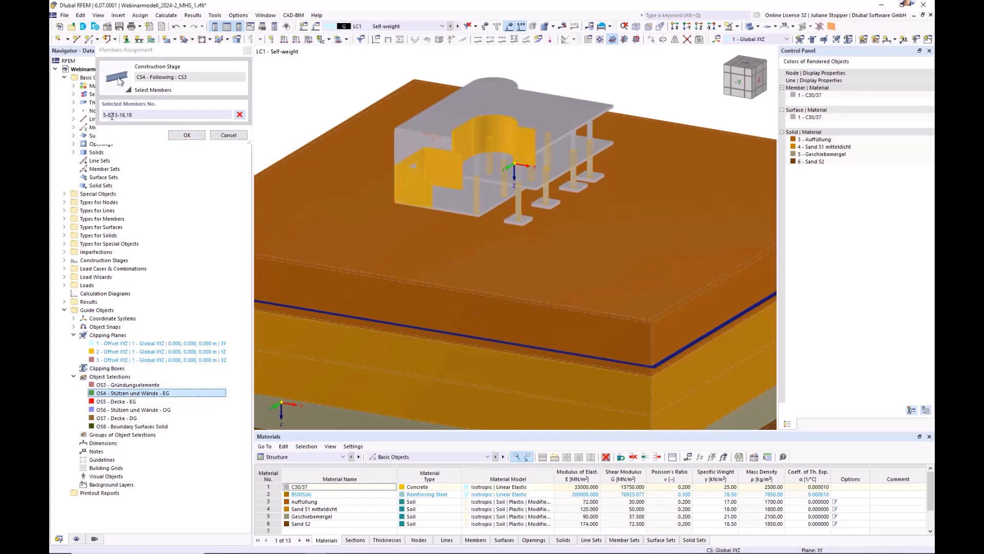
left_click(187, 135)
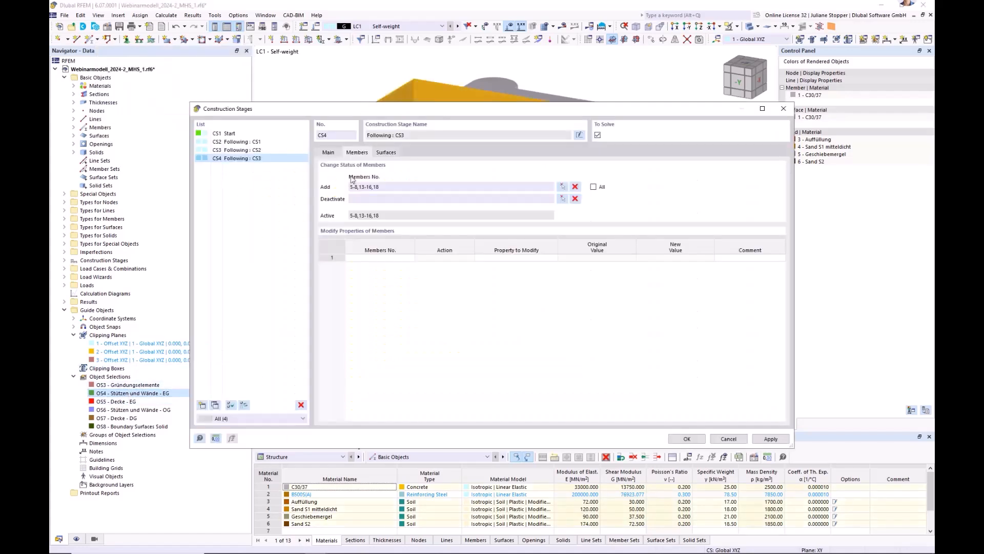
left_click(329, 153)
left_click(771, 439)
Create construction stage CS5 following CS4 and add the members of object selection "Decke - EG" to it
left_click(202, 405)
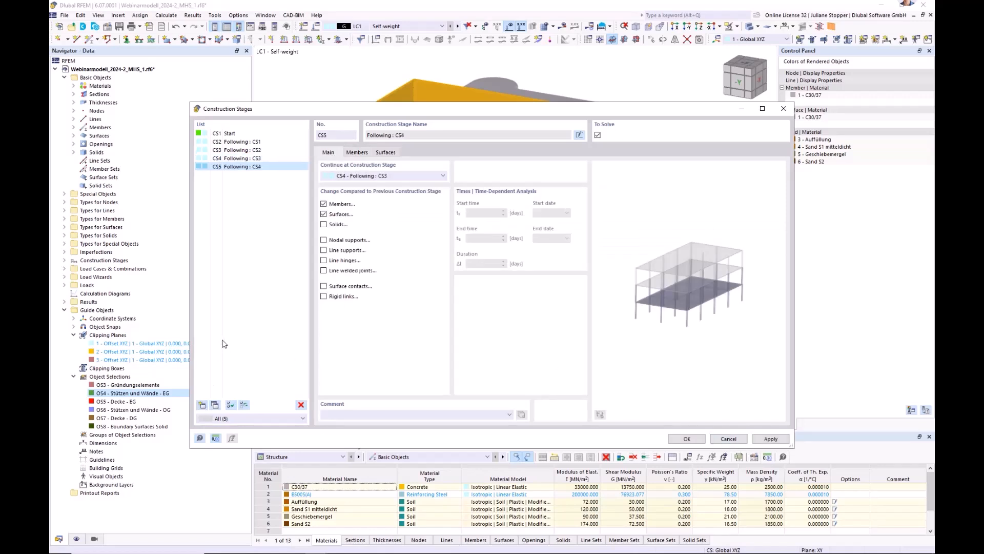
left_click(357, 153)
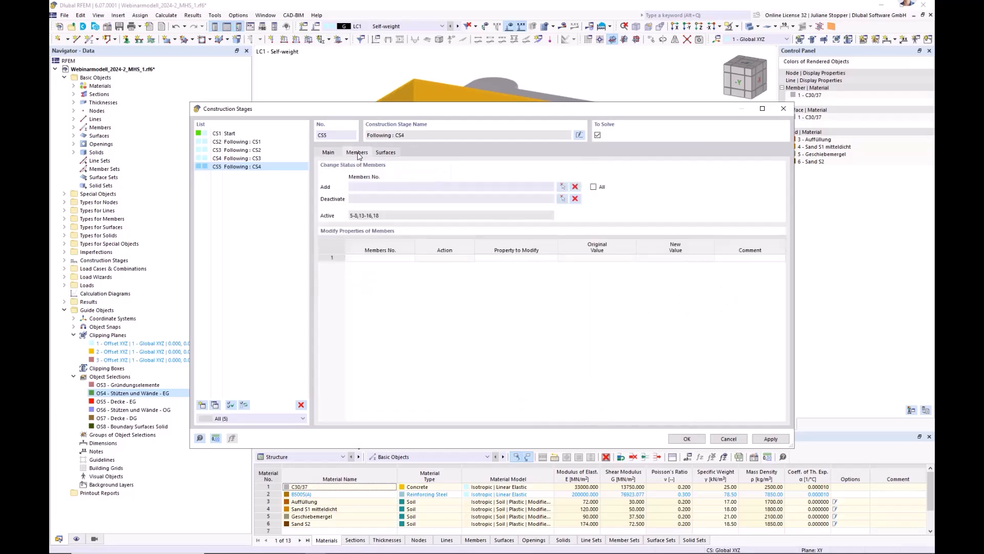
left_click(564, 187)
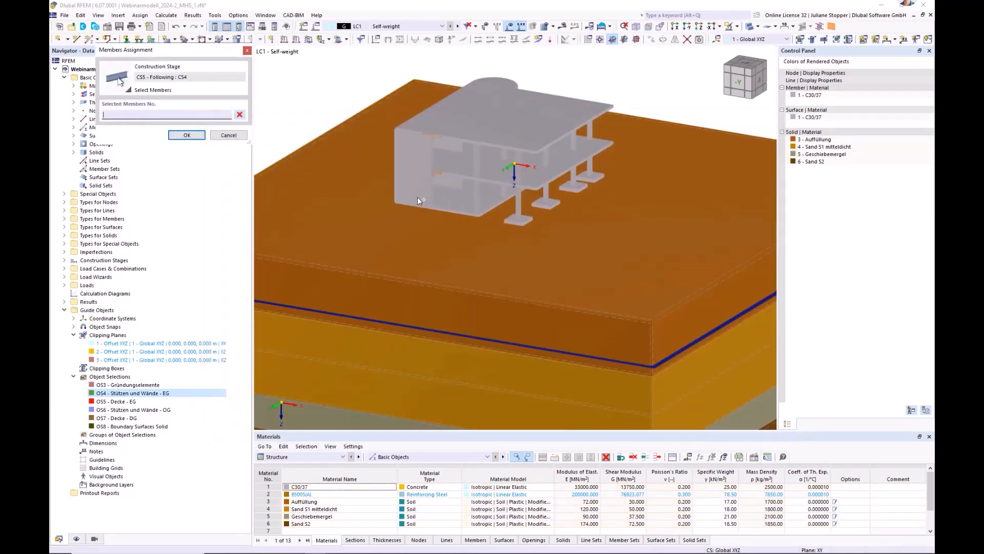
left_click(117, 402)
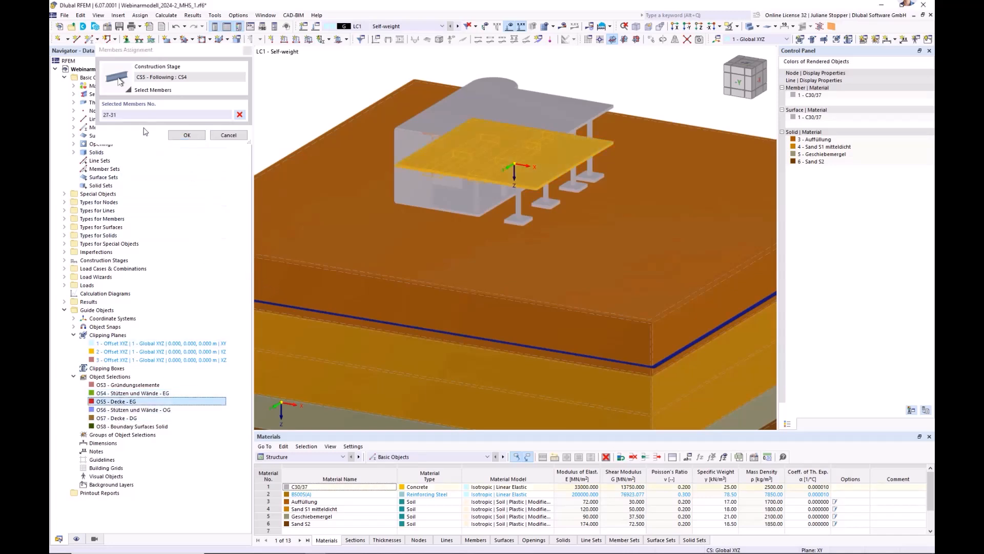
left_click(185, 135)
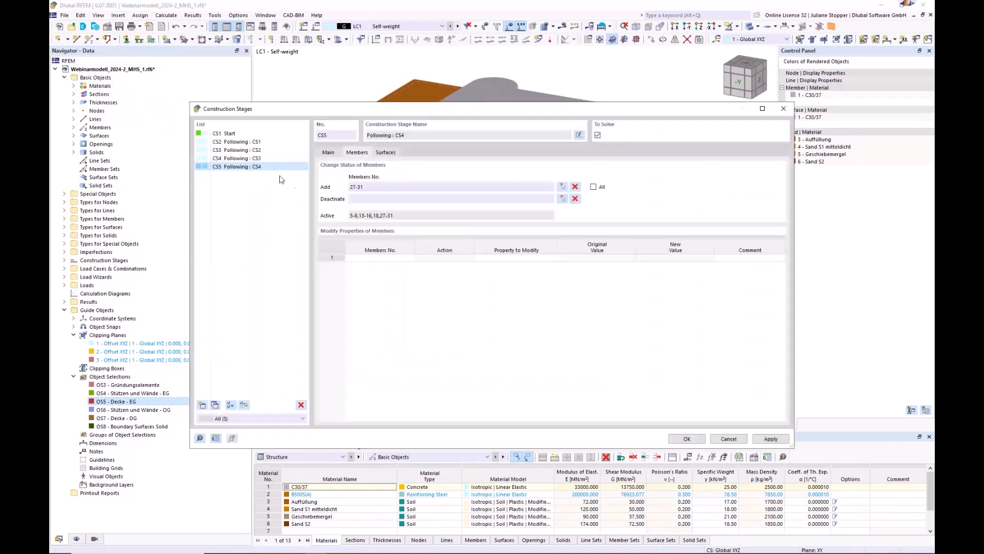
Add the surfaces of object selection "Decke - EG" to construction stage CS5
left_click(385, 152)
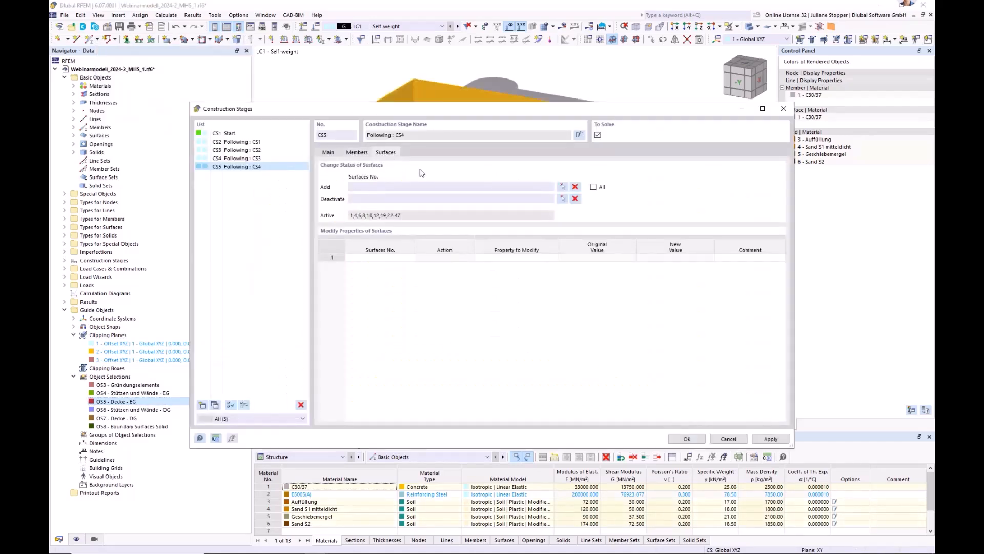
left_click(562, 187)
left_click(118, 401)
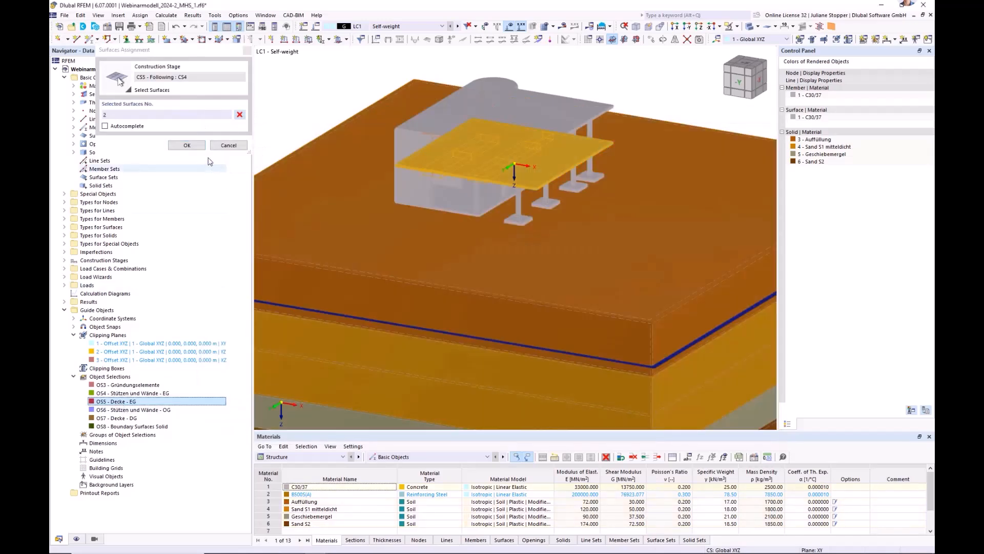
left_click(187, 146)
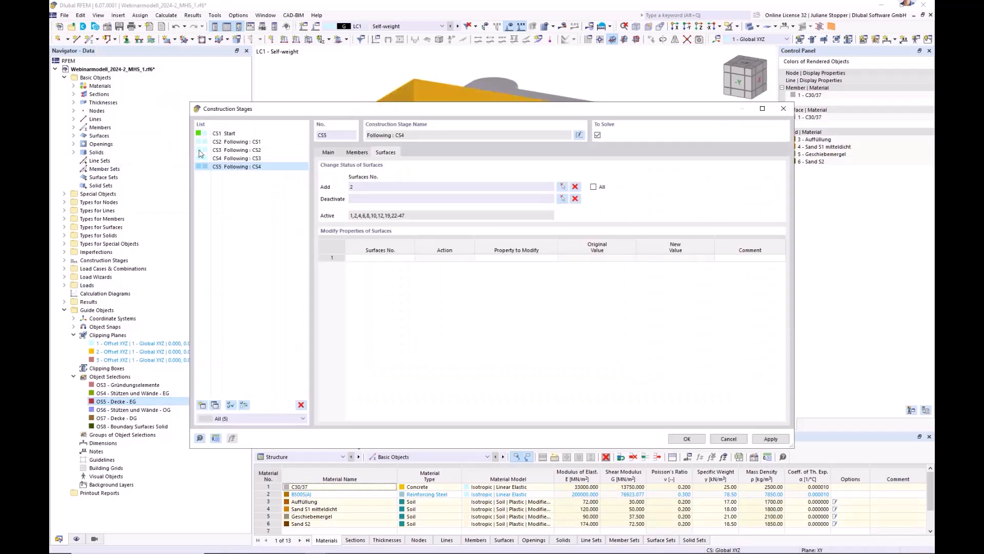
left_click(328, 152)
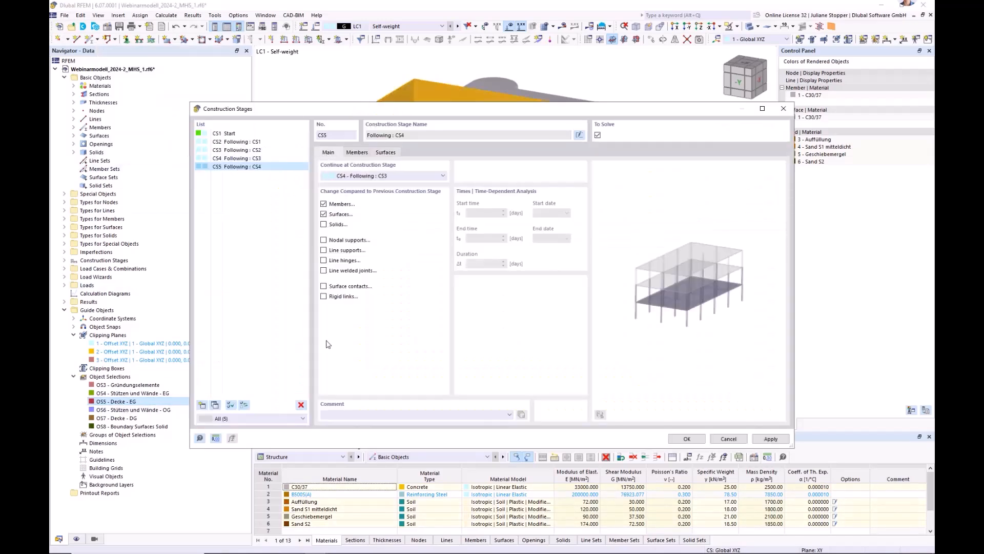
Create construction stage CS6 following CS5 and add the members of object selection "Stützen und Wände - OG" to it
left_click(203, 405)
left_click(360, 155)
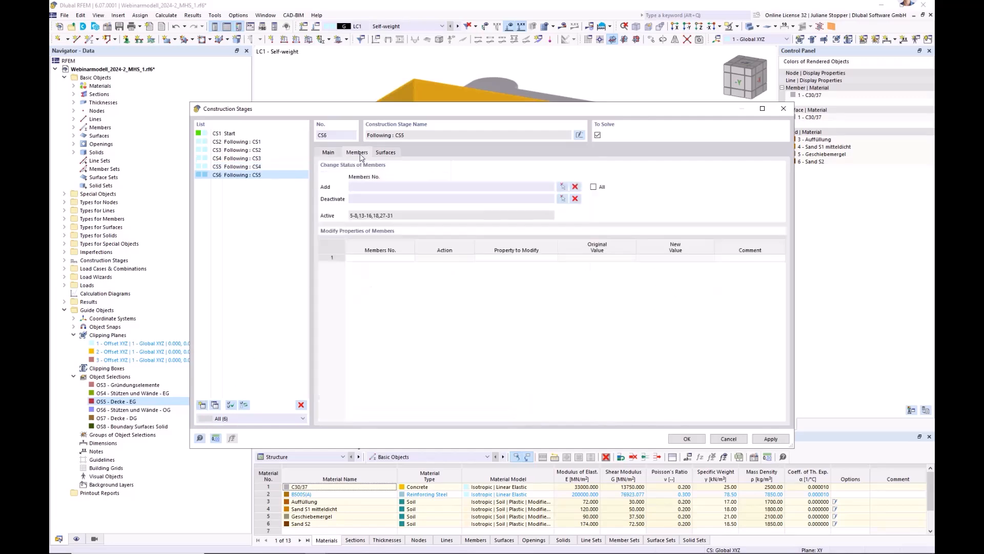
left_click(563, 186)
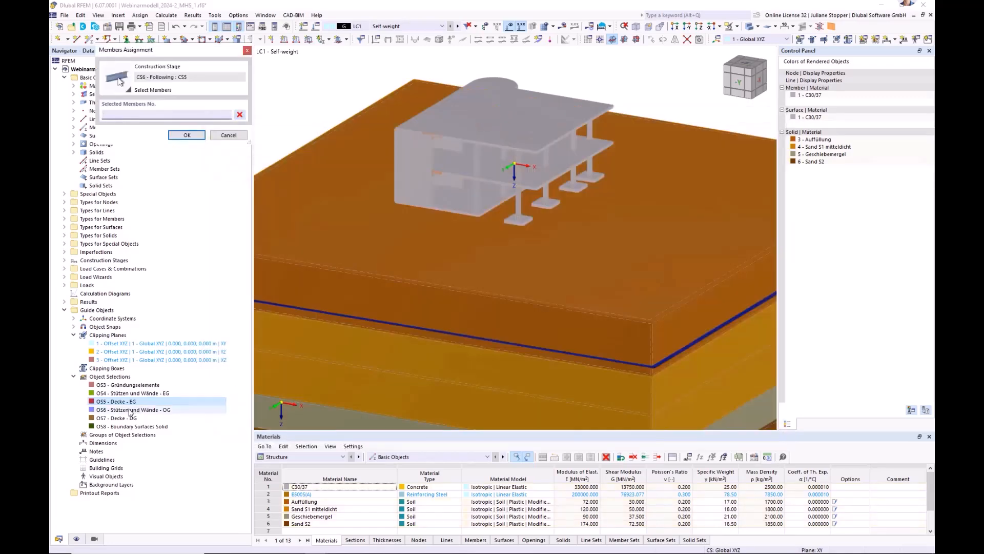
left_click(140, 410)
left_click(187, 135)
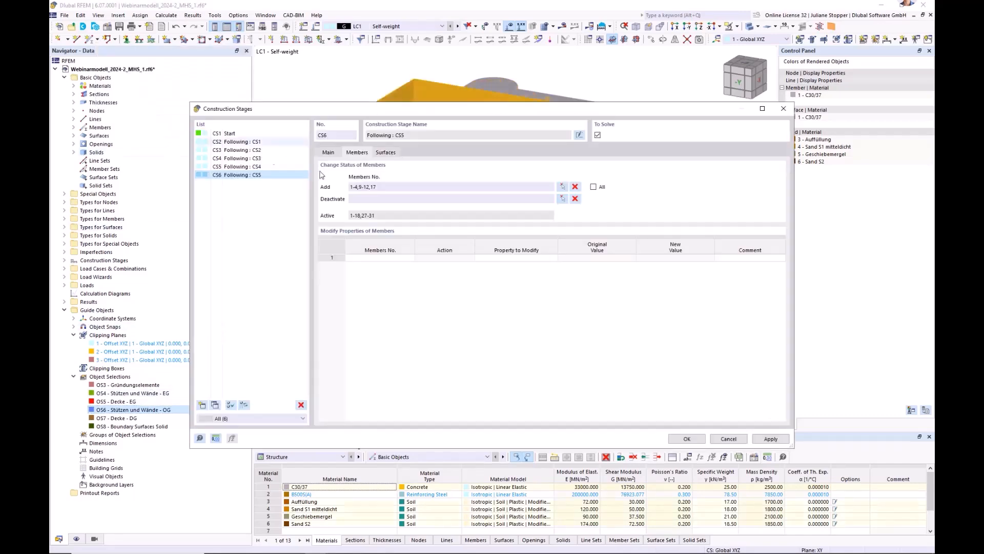
Add the surfaces of "Stützen und Wände - OG" to construction stage CS6 and apply the stage
left_click(386, 153)
left_click(561, 187)
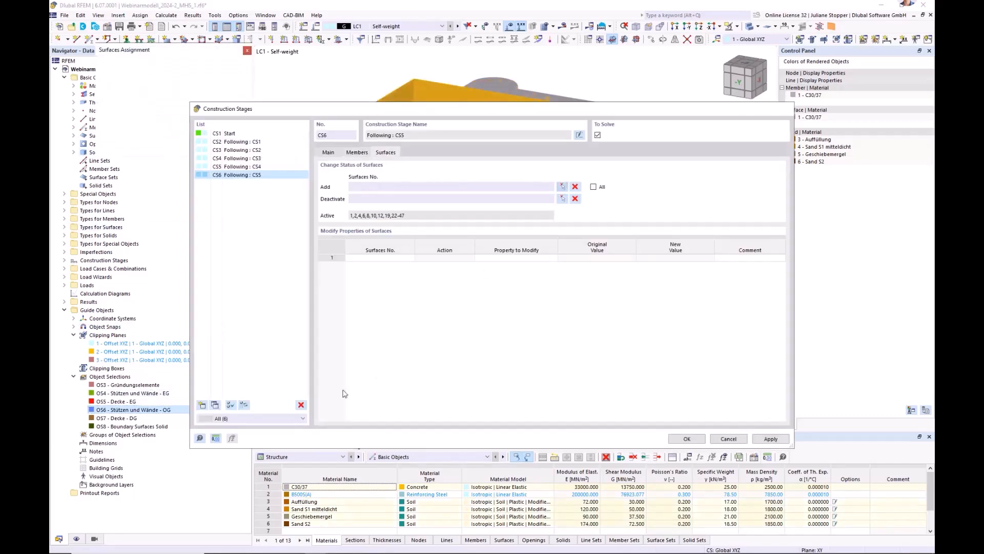
left_click(139, 410)
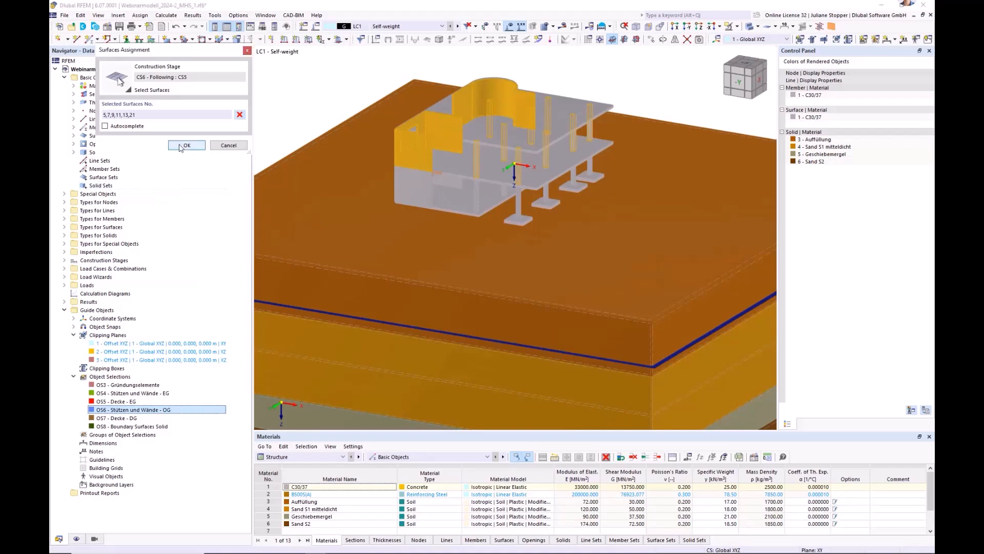
left_click(186, 145)
left_click(328, 152)
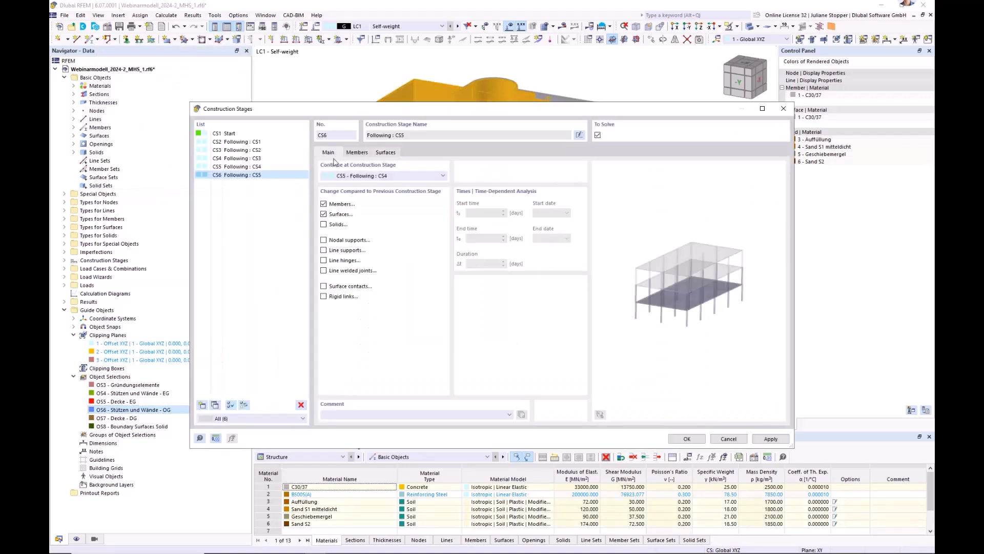
left_click(770, 439)
Create construction stage CS7 following CS6 and add the members of object selection "Decke - DG" to it
left_click(202, 405)
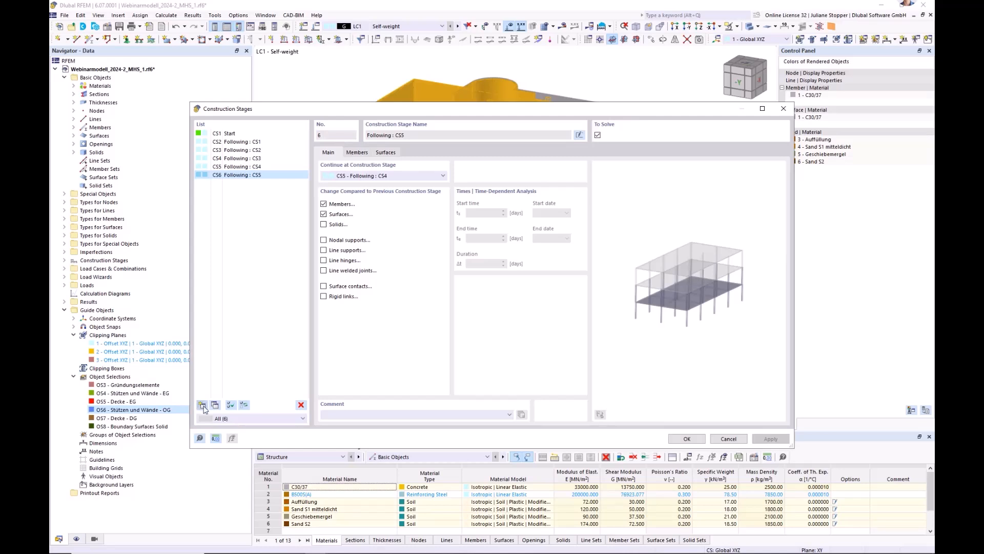
left_click(356, 153)
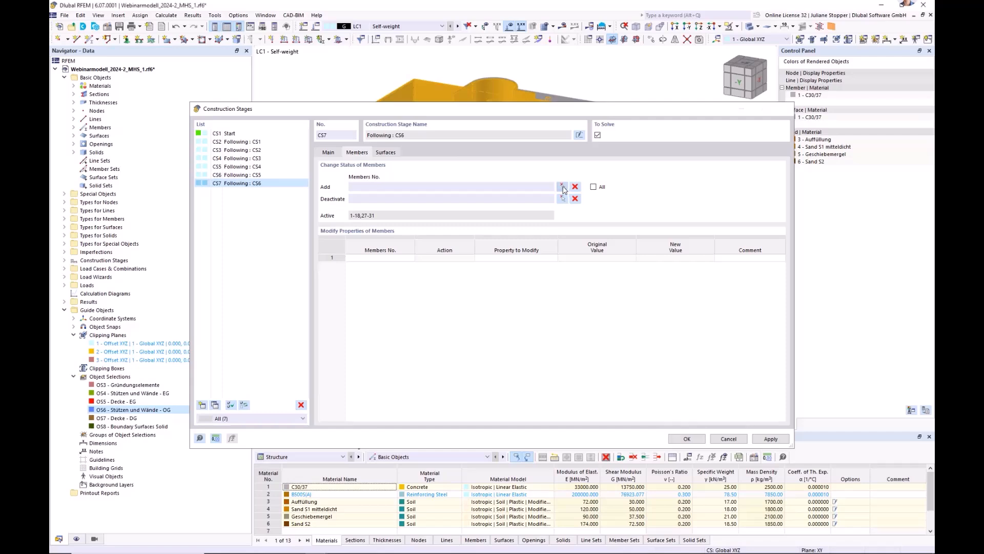
left_click(561, 187)
left_click(120, 419)
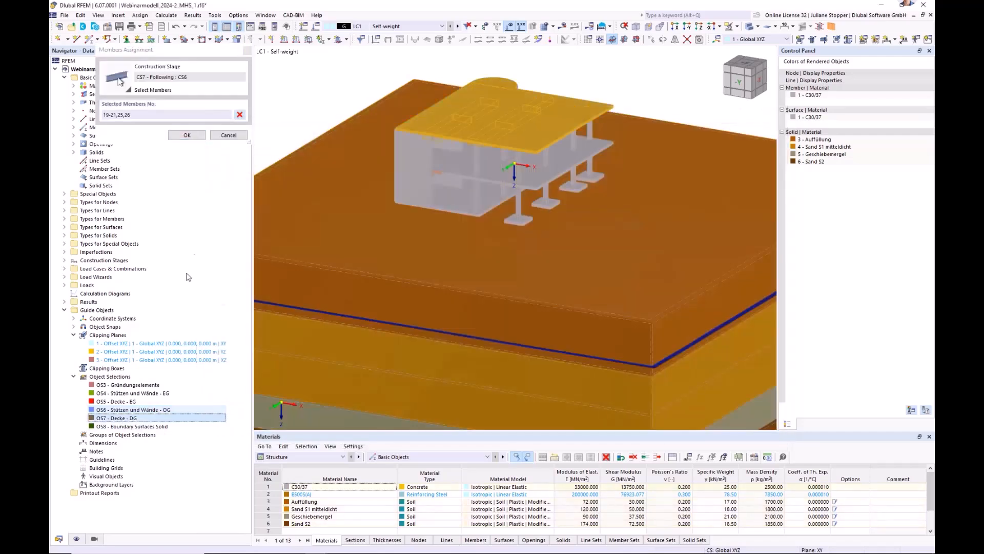
left_click(189, 135)
Add the surfaces of "Decke - DG" to construction stage CS7 and confirm all construction stages
left_click(385, 153)
left_click(562, 188)
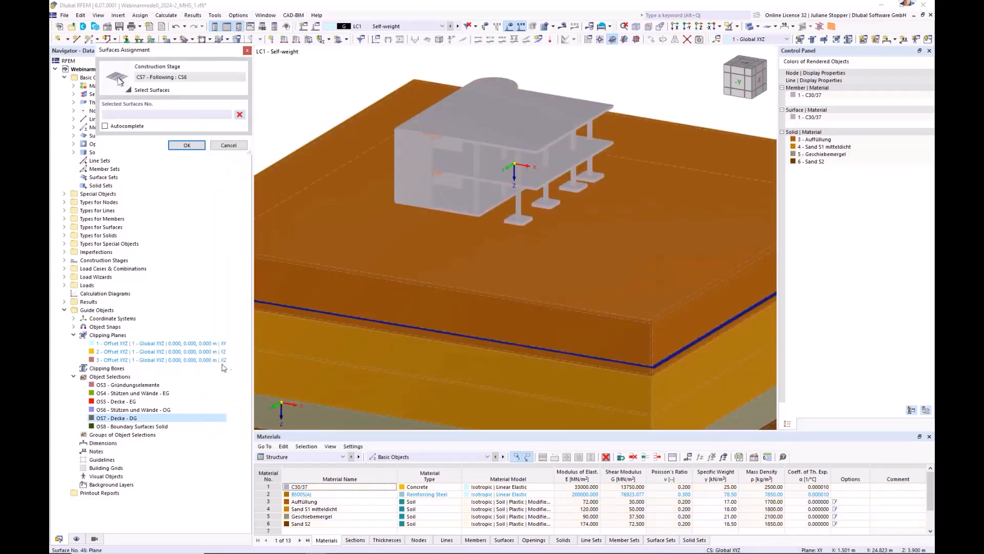
left_click(120, 418)
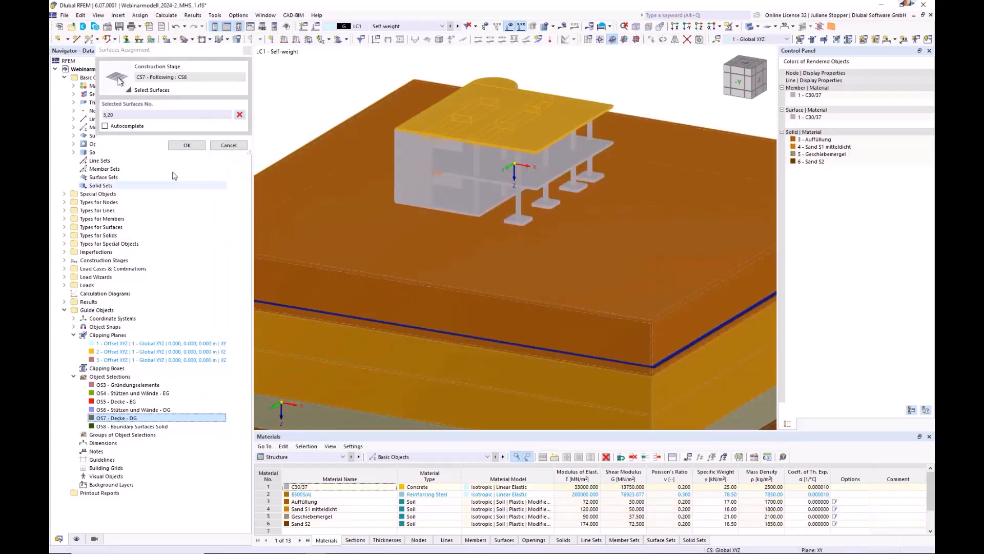
left_click(186, 145)
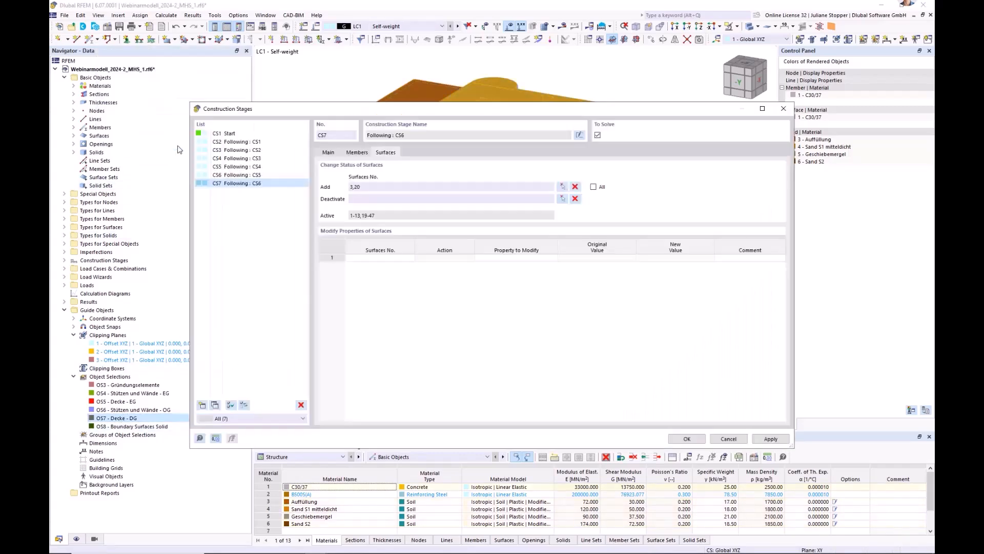
left_click(686, 439)
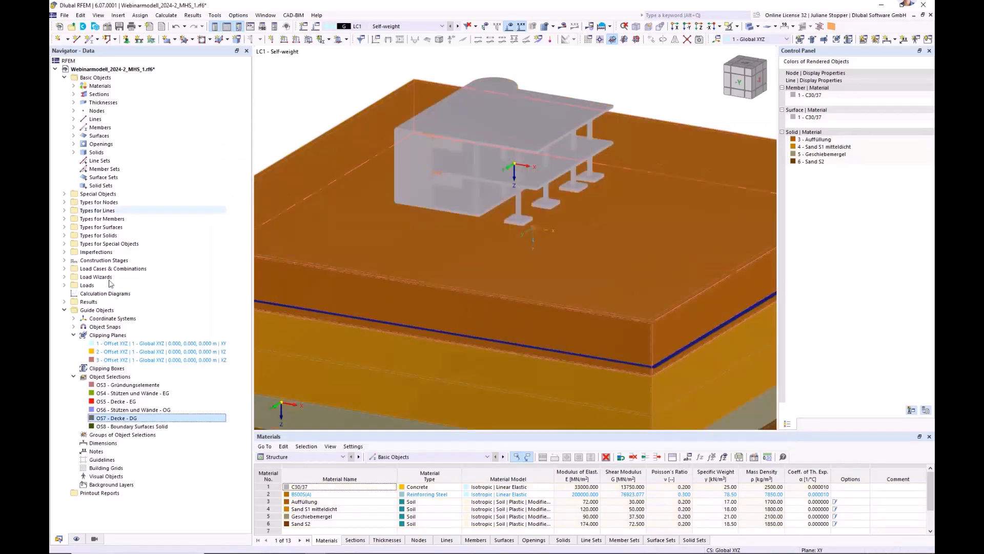
Examine the model's active objects stage by stage from CS1 through CS7
left_click(64, 260)
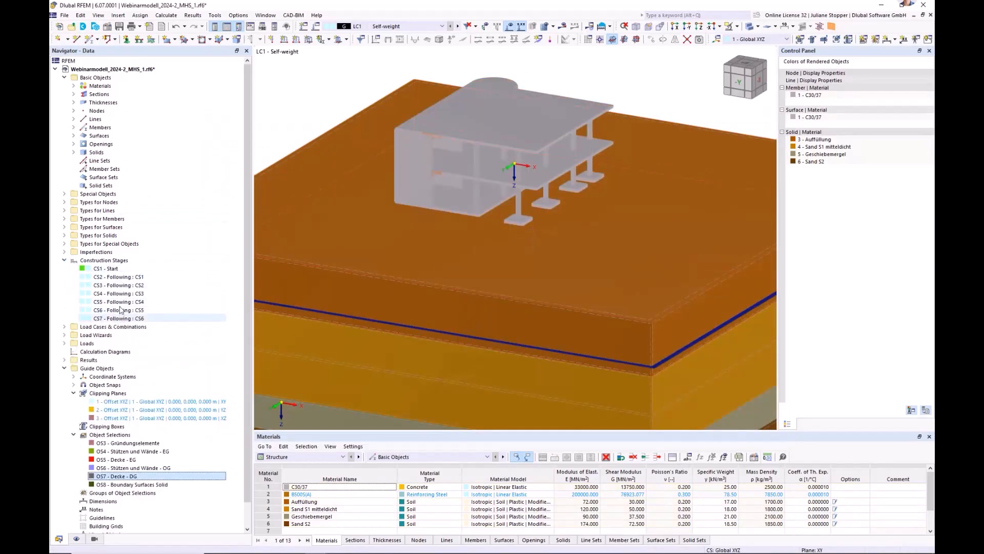
left_click(400, 30)
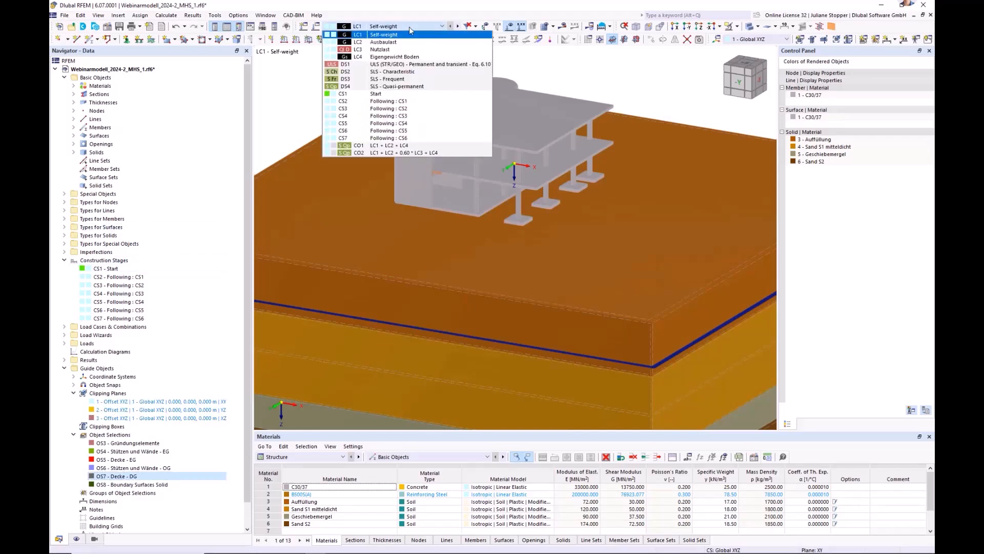
left_click(377, 97)
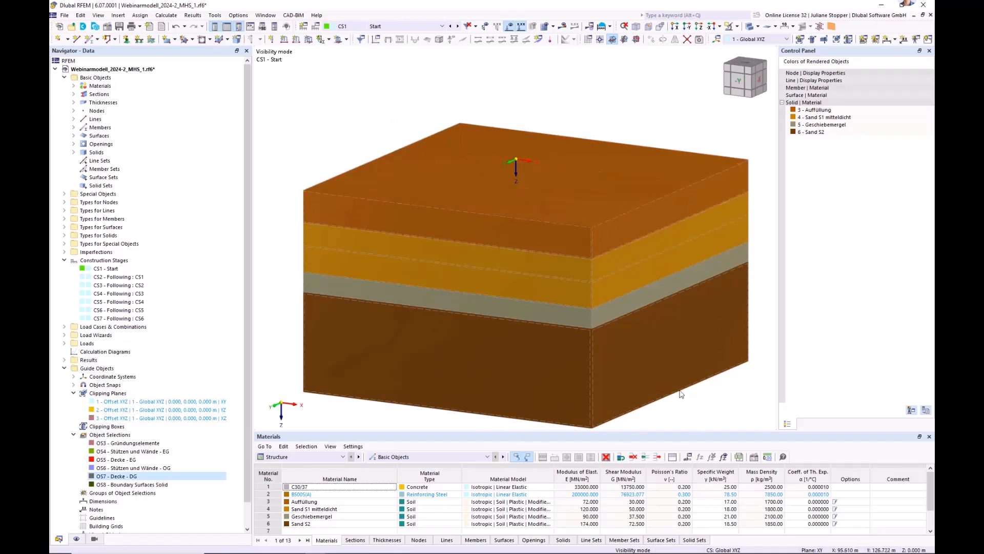
left_click(457, 26)
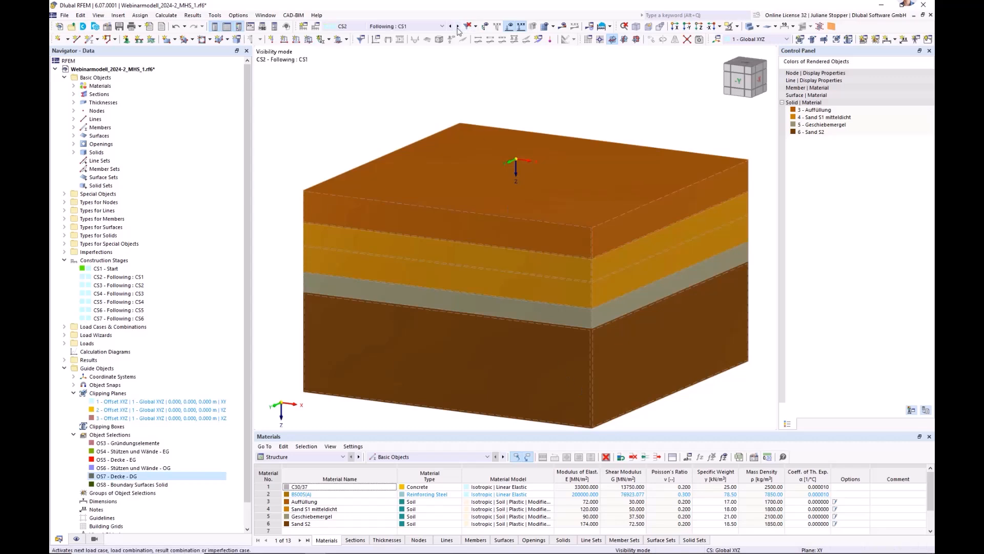
left_click(457, 27)
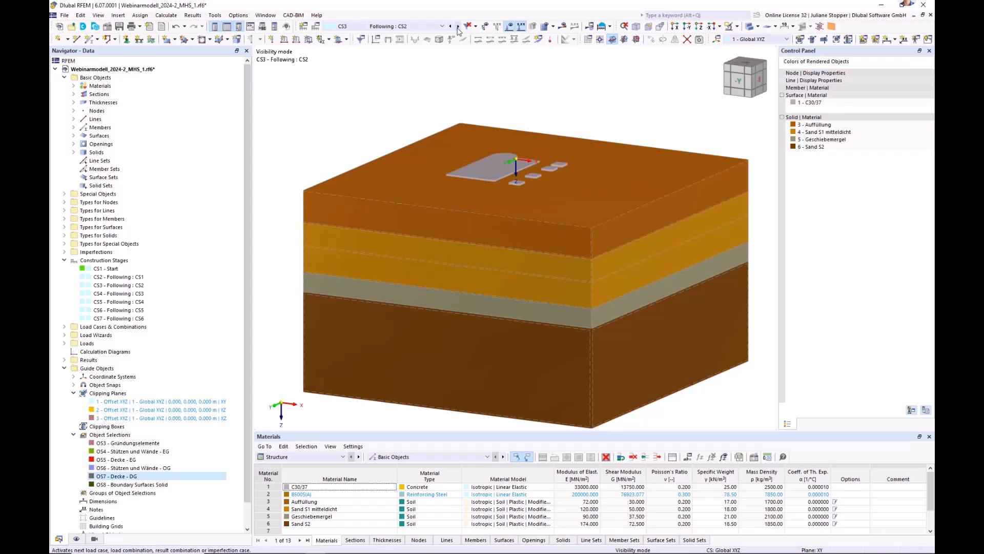
left_click(457, 27)
left_click(457, 28)
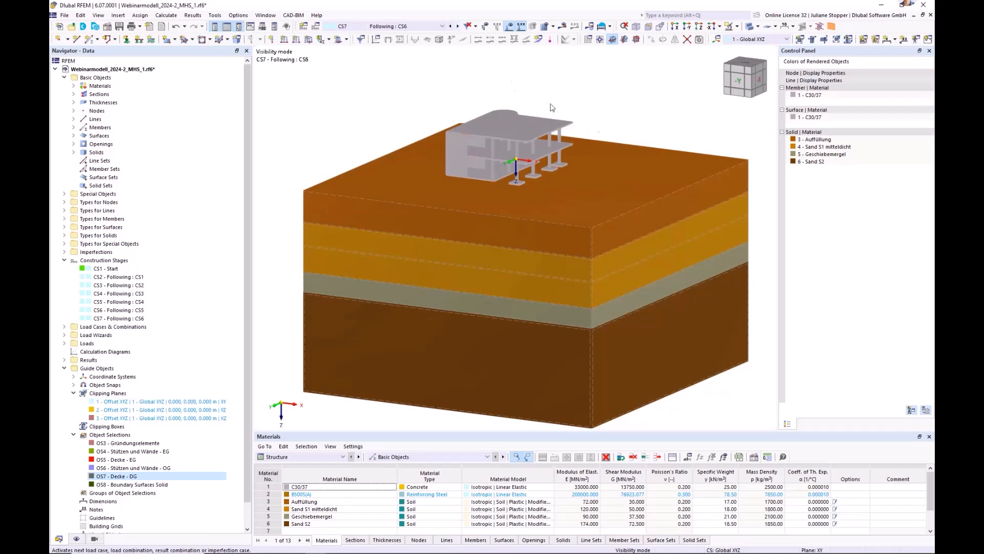
left_click(707, 384)
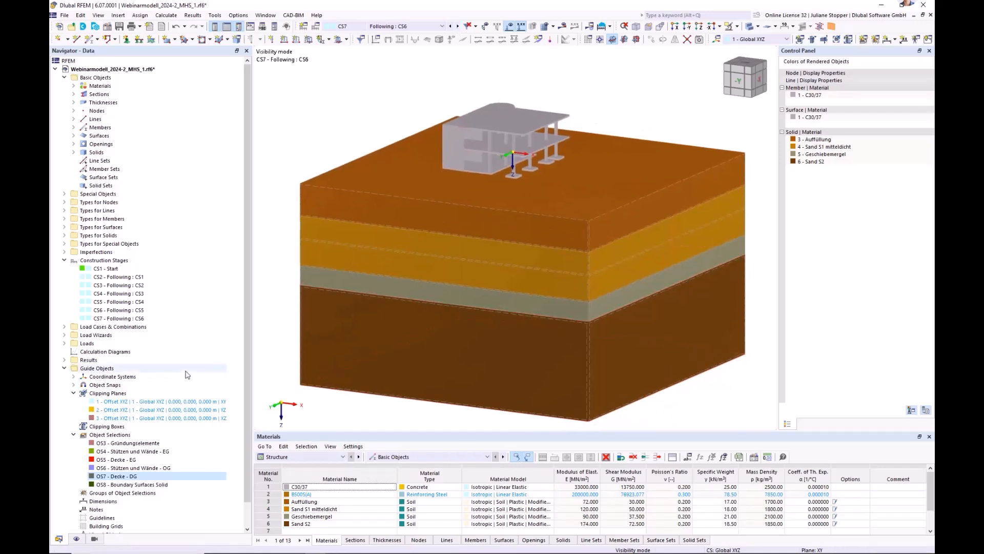
Assign load case LC4 "Eigengewicht Boden" to construction stage CS1 in the load cases and combinations settings
left_click(64, 327)
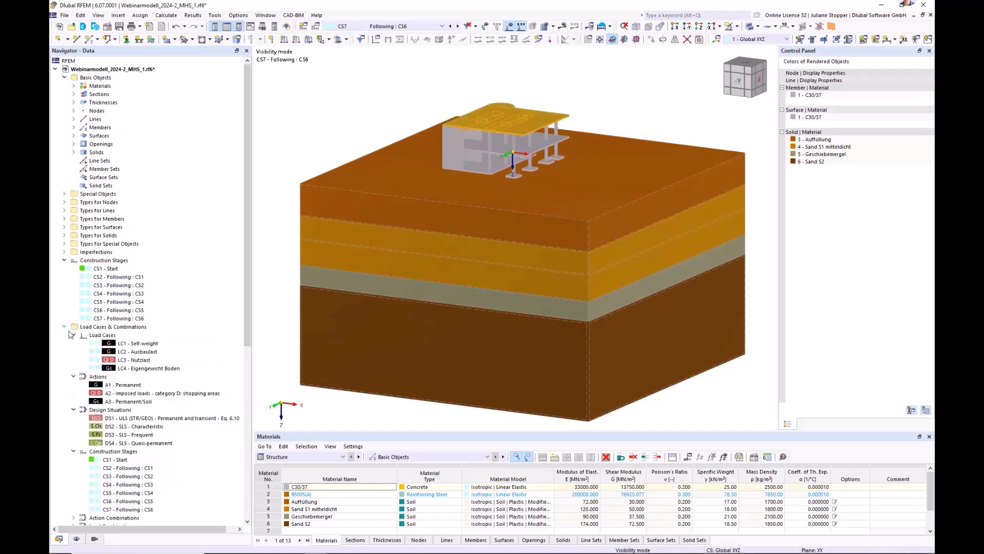
left_click(85, 328)
right_click(86, 330)
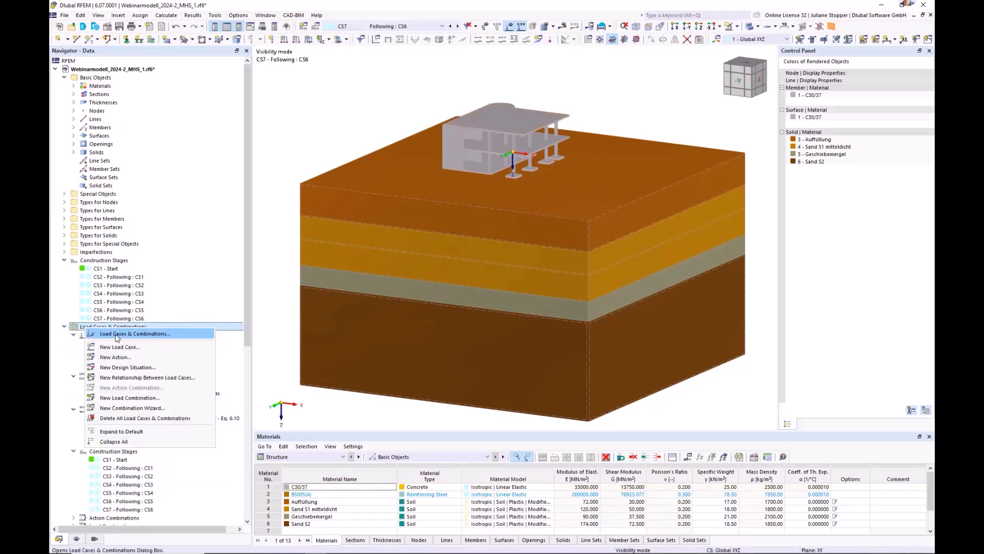
left_click(118, 334)
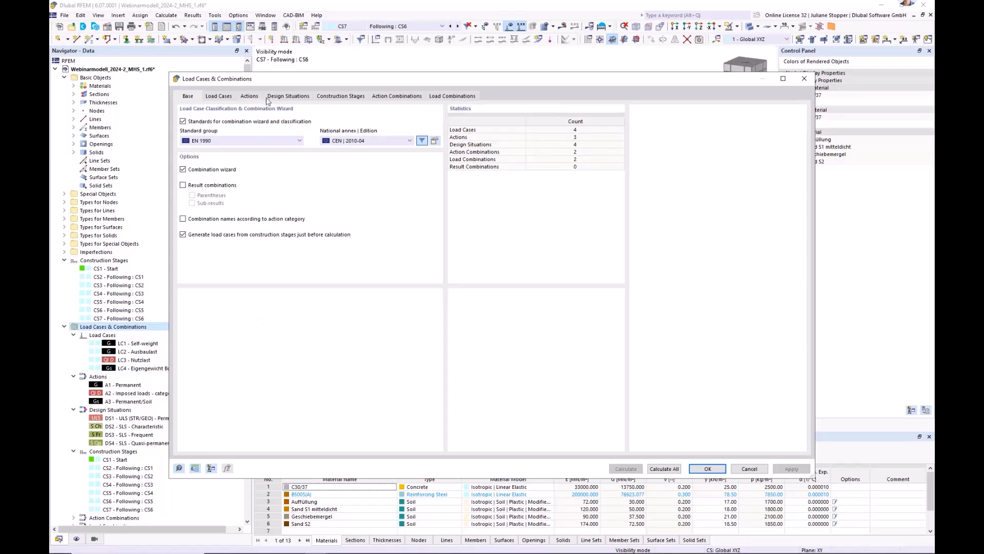
left_click(353, 98)
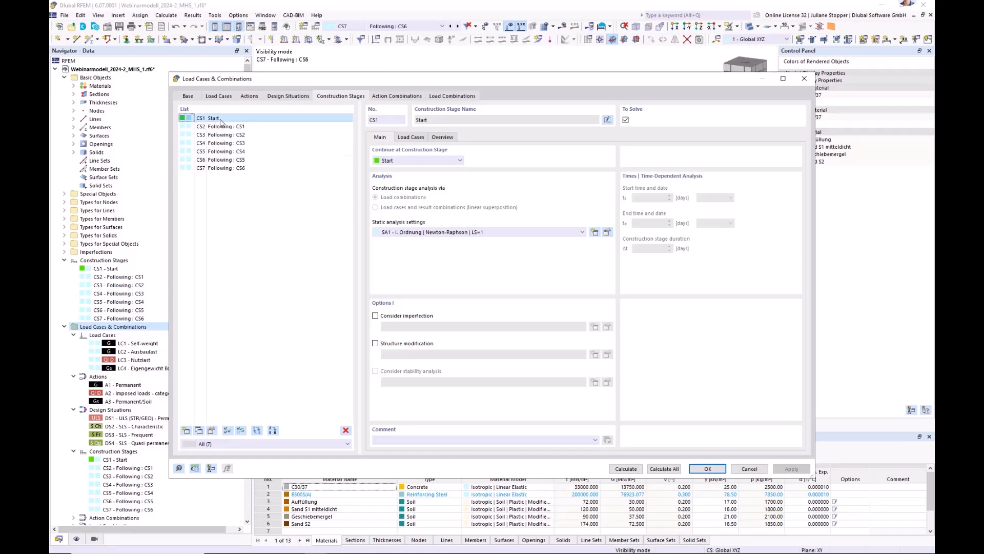
left_click(411, 138)
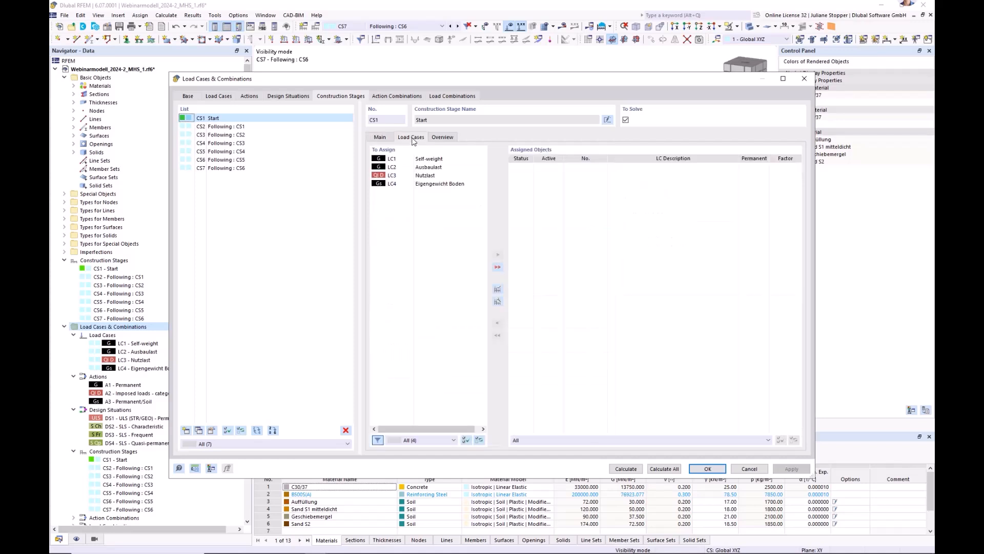
left_click(435, 184)
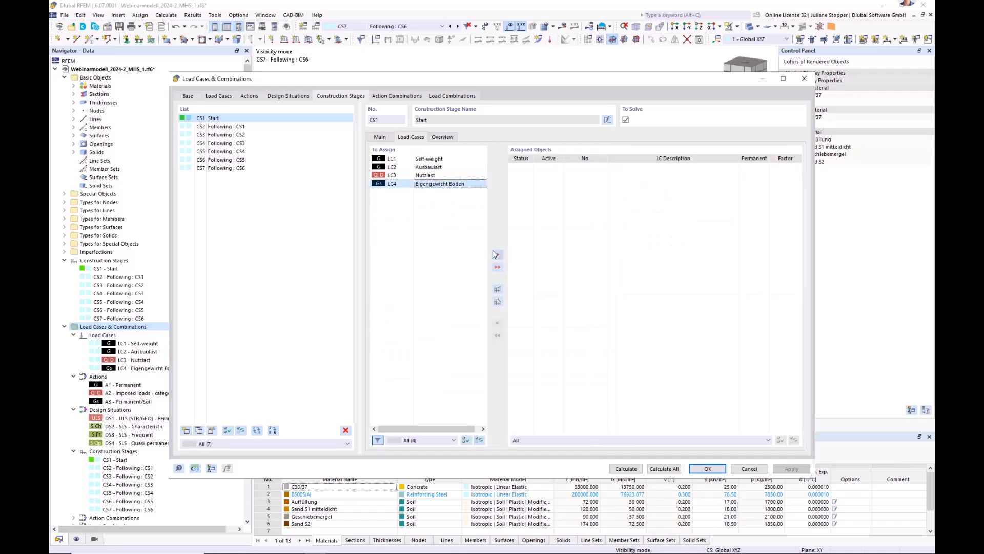
left_click(497, 255)
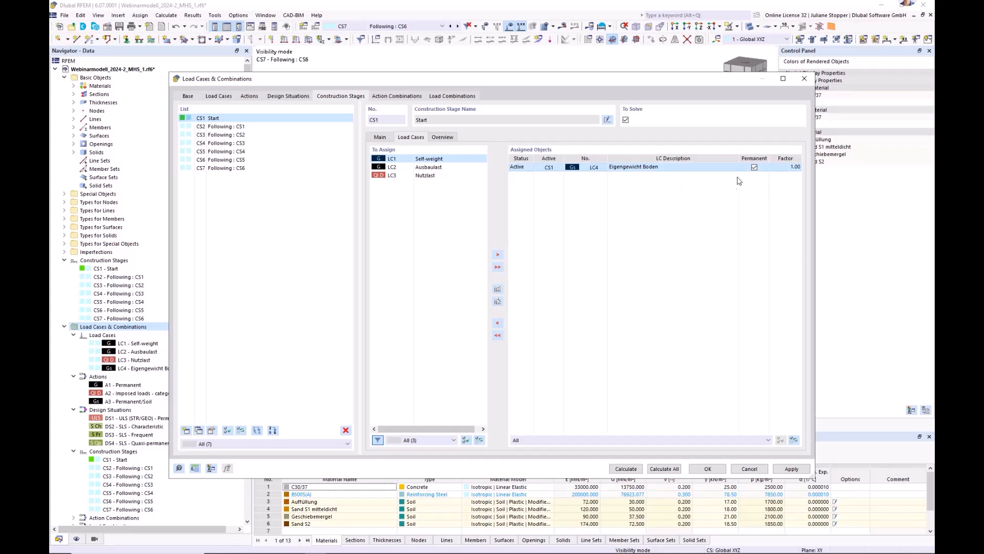
Check the load cases assigned to the construction stages following CS1
left_click(218, 144)
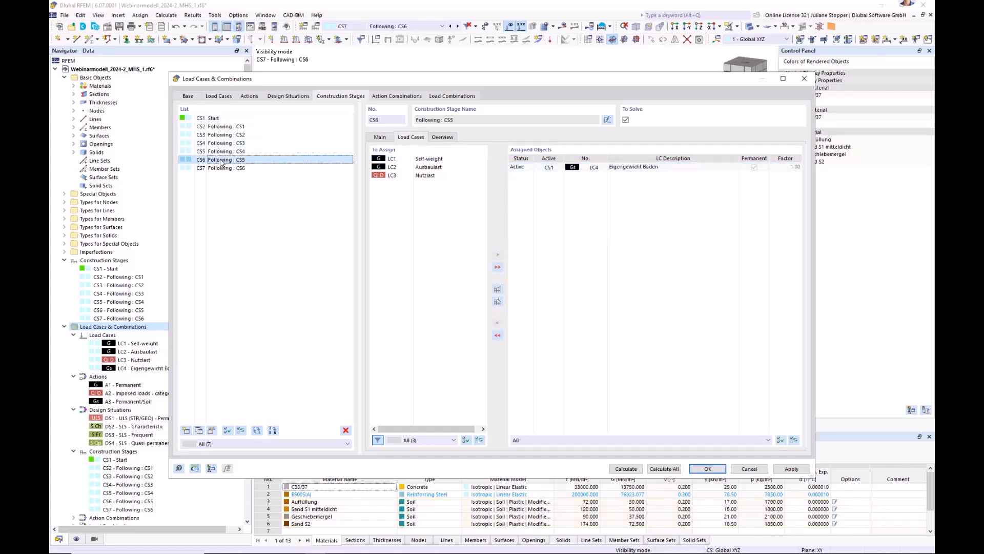
left_click(221, 154)
left_click(224, 162)
Create a structure modification for CS1 that deactivates material nonlinearity models, excludes shear panels and rotational restraints, and carries the comment "Material linearized"
left_click(209, 119)
left_click(380, 137)
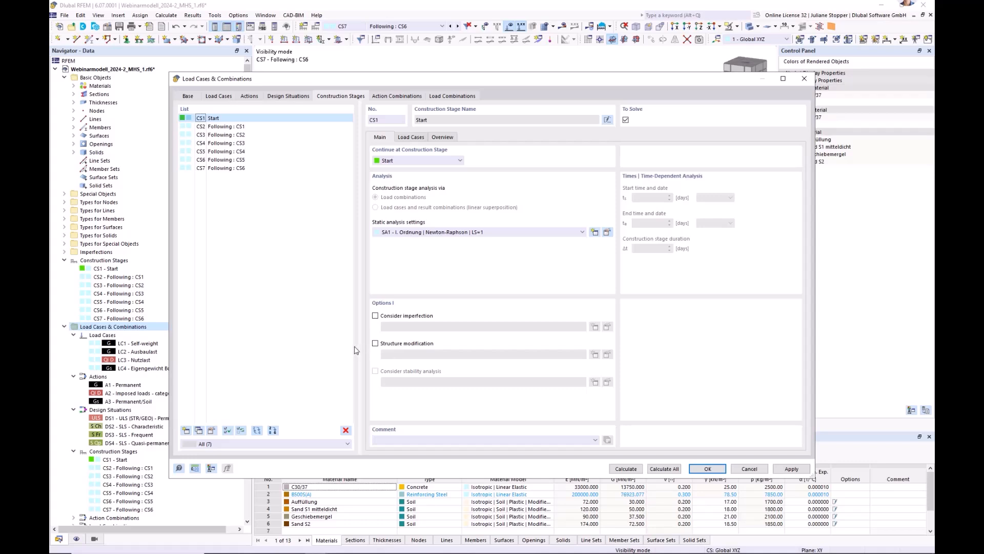
left_click(375, 343)
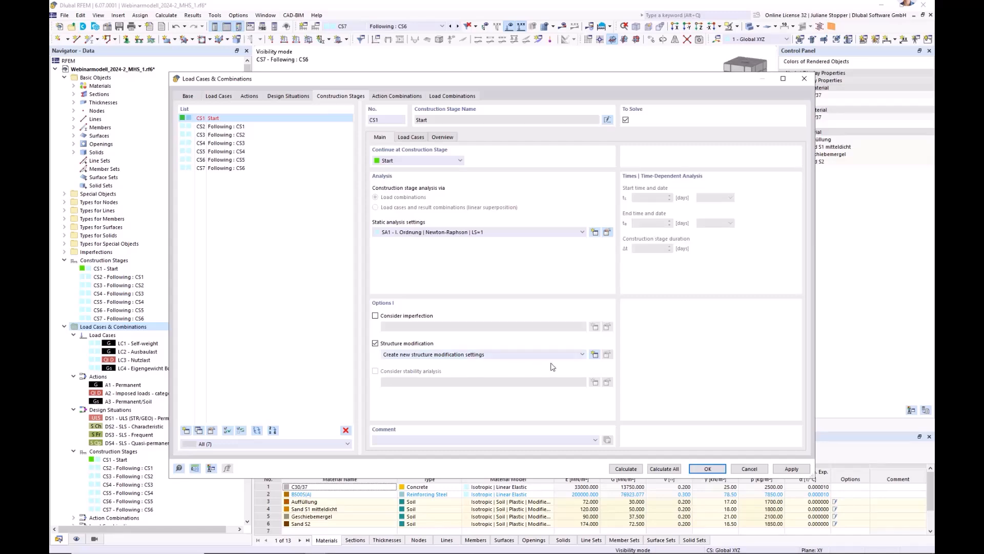
left_click(595, 354)
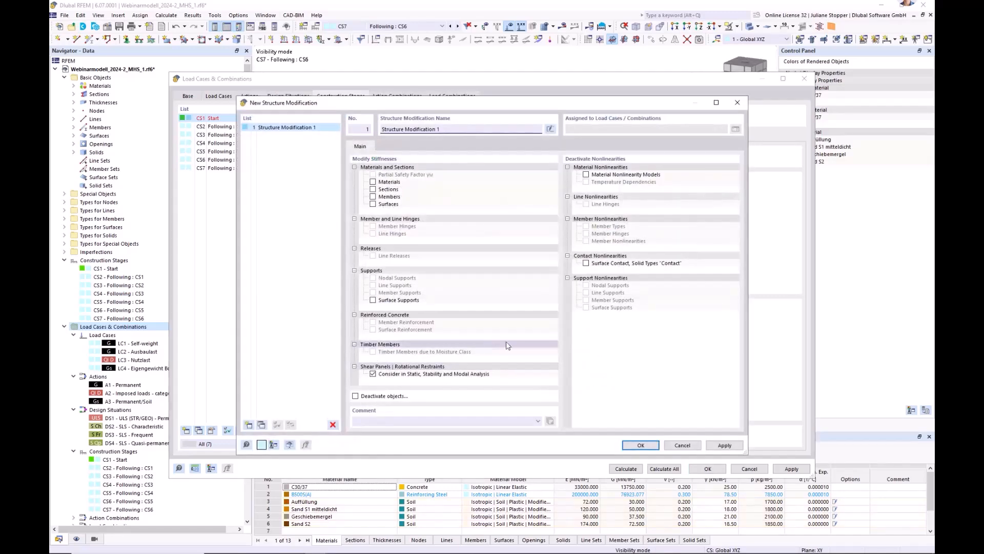
left_click(585, 175)
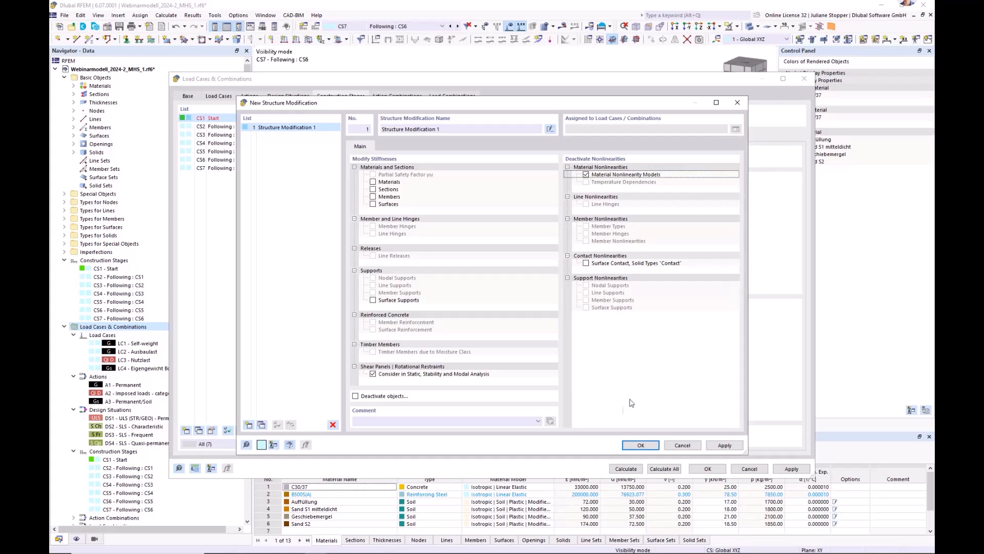
left_click(372, 374)
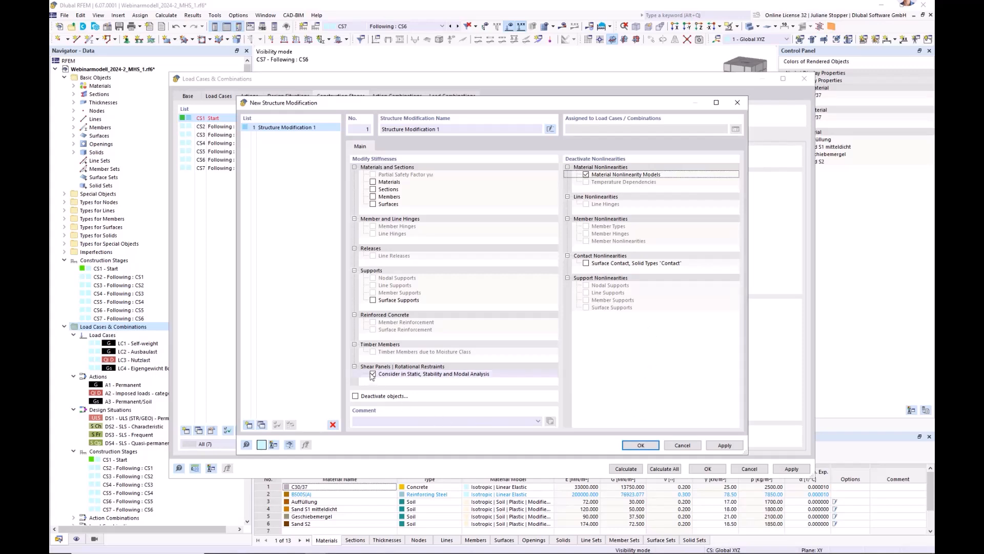
left_click(364, 420)
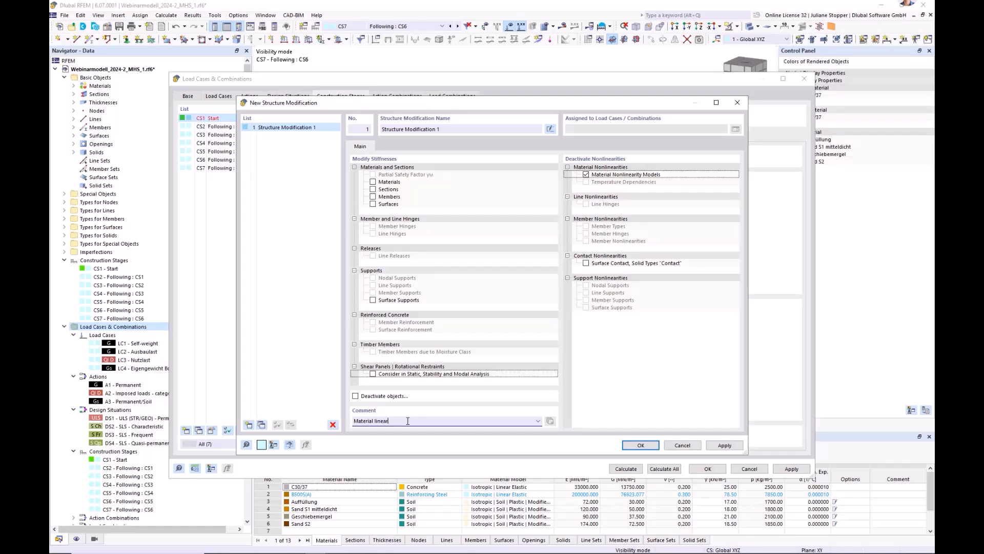
left_click(640, 445)
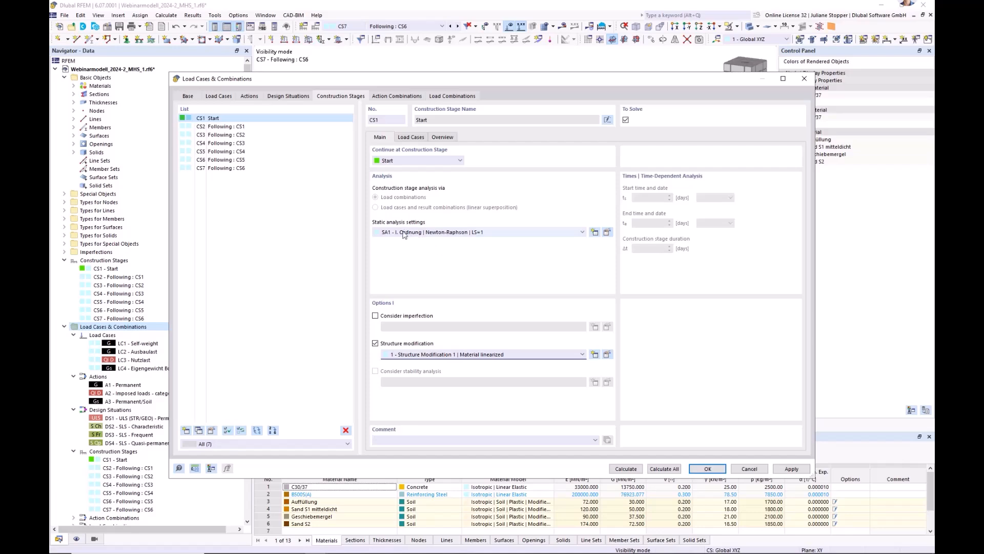
Check the static analysis settings used by CS1 and the load cases assigned to CS2
left_click(608, 232)
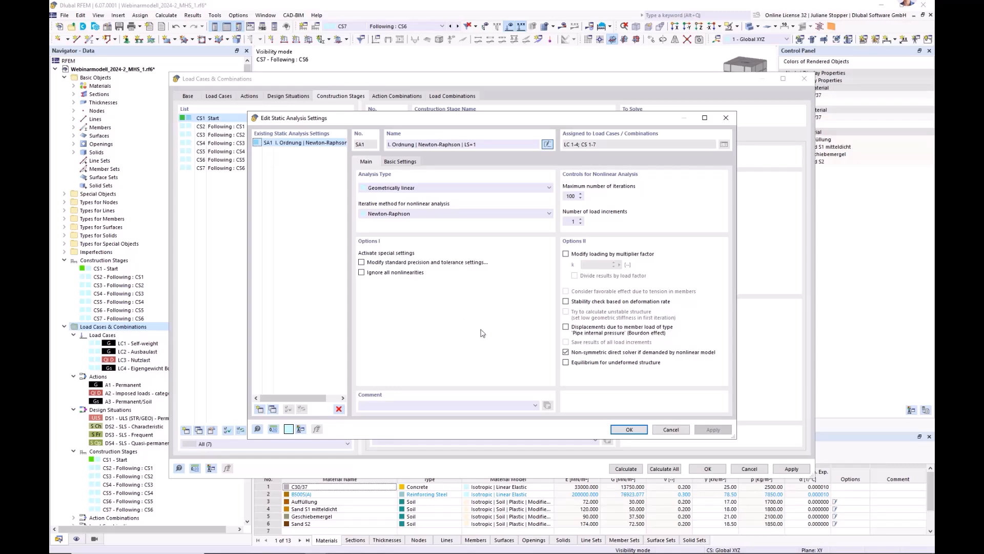
left_click(627, 429)
left_click(214, 128)
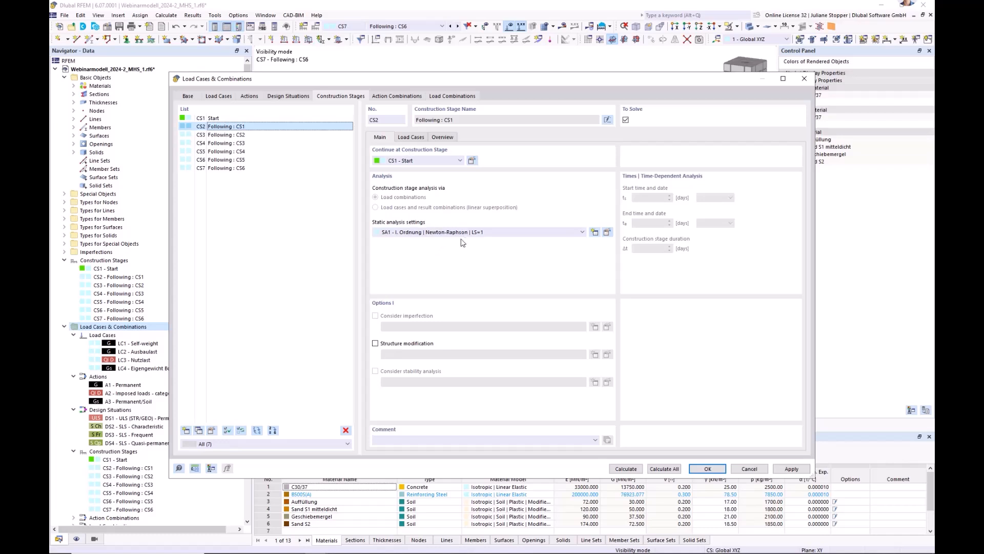
left_click(412, 137)
left_click(385, 138)
Duplicate static analysis settings SA1 with equilibrium for undeformed structure, name the copy "I. Ordnung | Newton-Raphson | LS=1 & u=0" and assign it to CS2
left_click(607, 233)
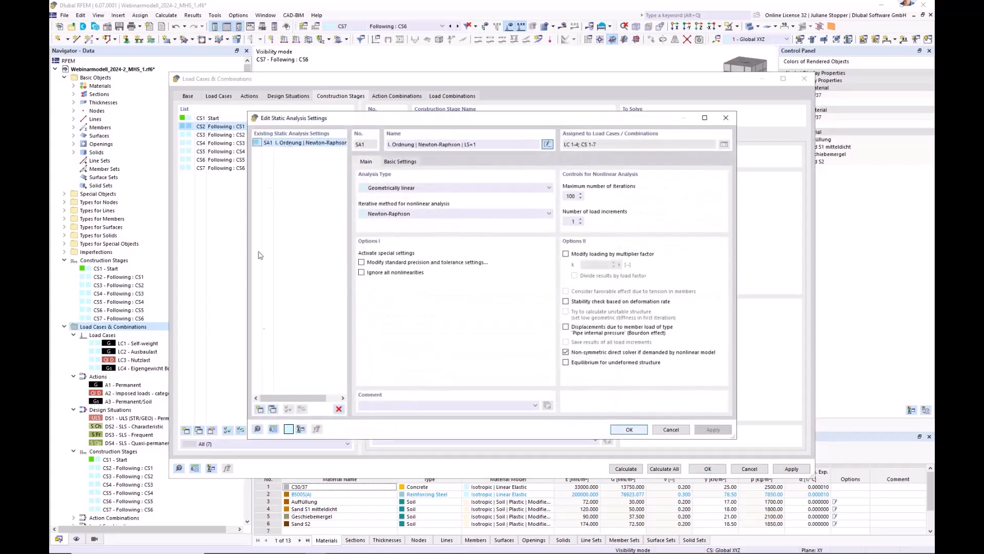
left_click(273, 410)
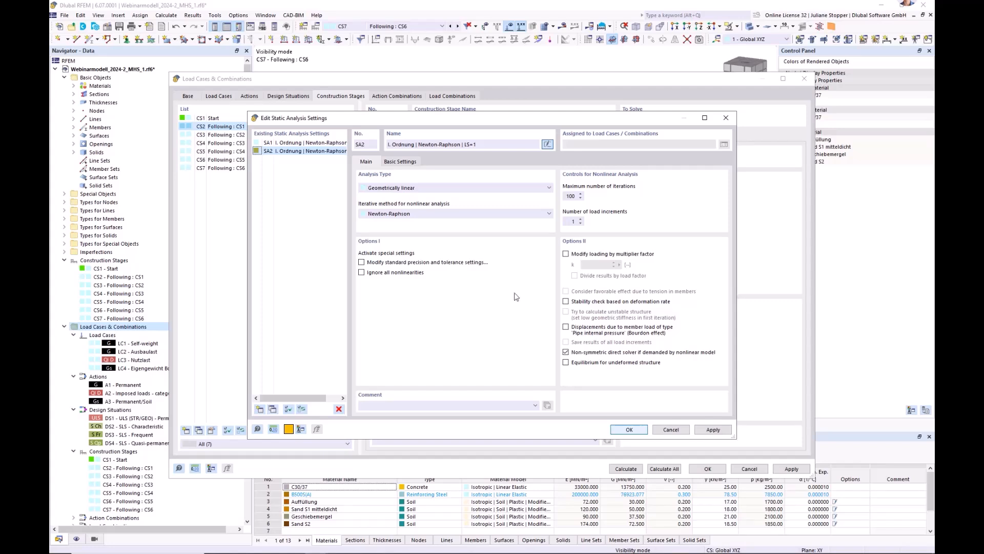
left_click(566, 363)
left_click(491, 144)
left_click(629, 430)
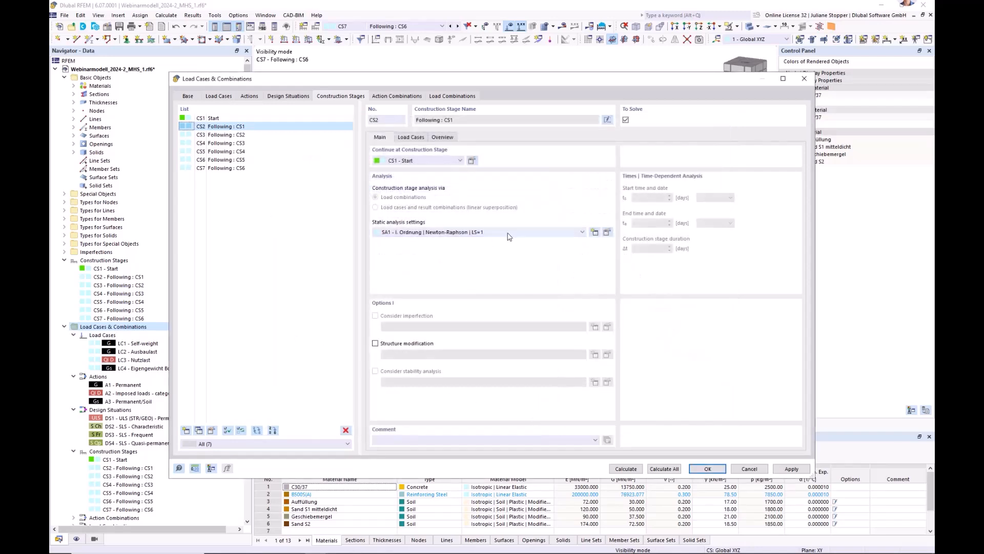
left_click(508, 233)
left_click(496, 248)
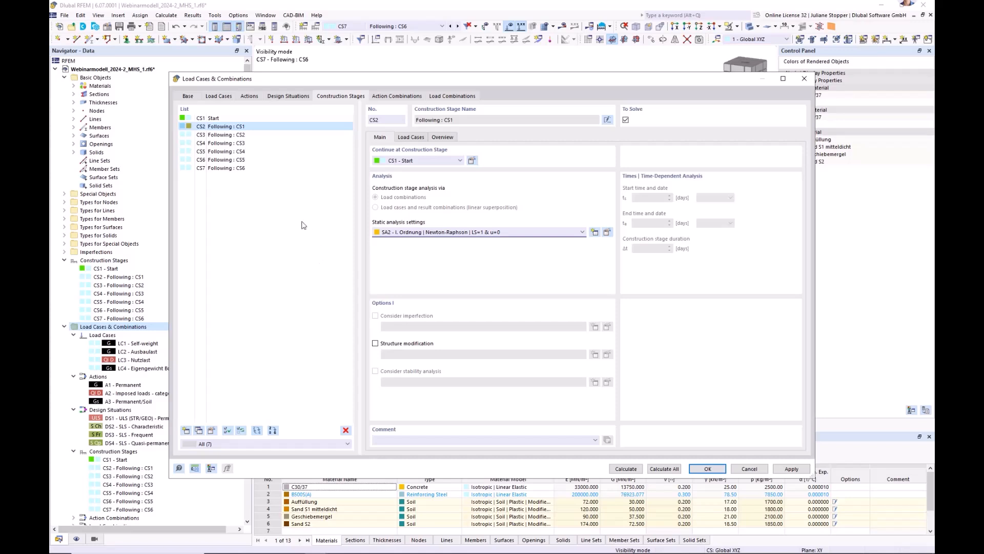
Assign load case LC1 "Self-weight" to construction stage CS3
left_click(233, 136)
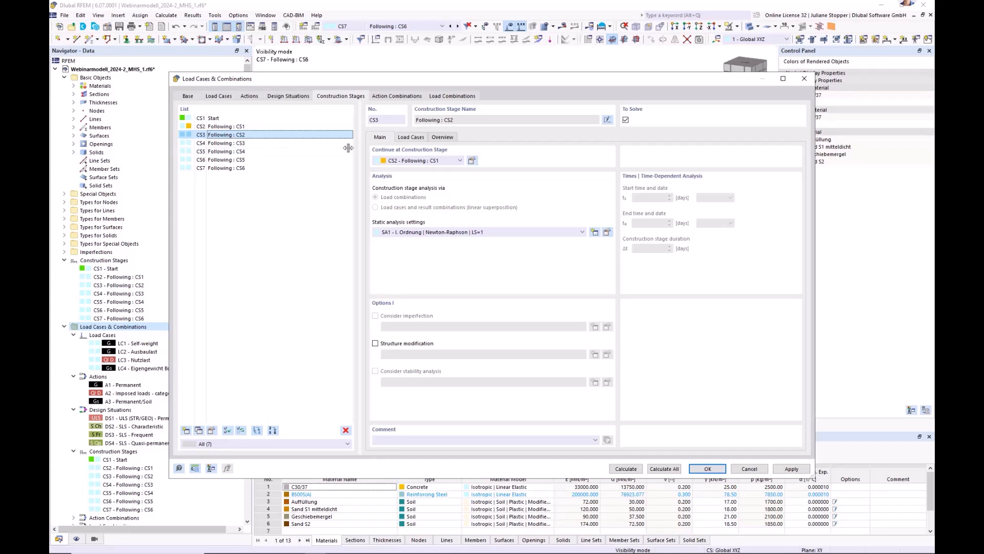
left_click(411, 137)
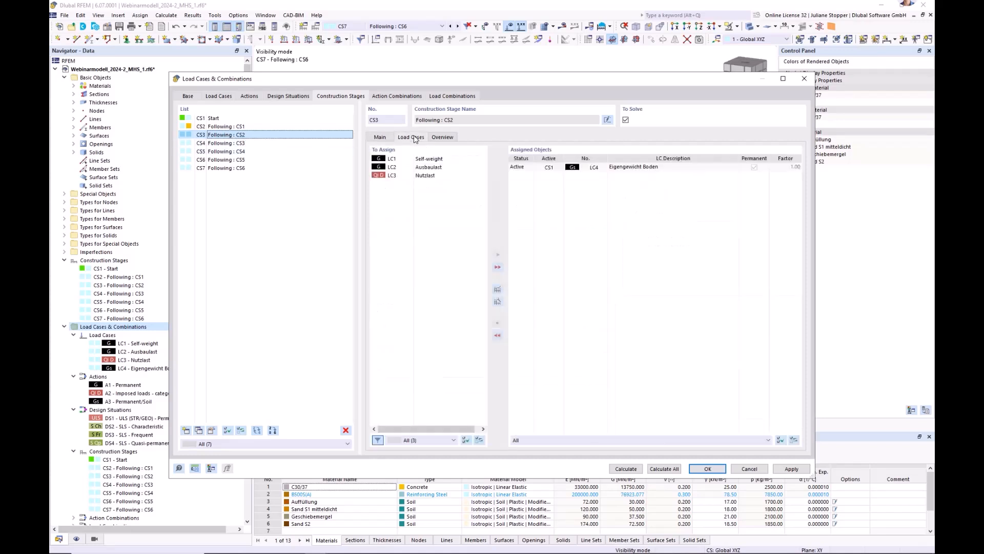
left_click(429, 159)
left_click(497, 254)
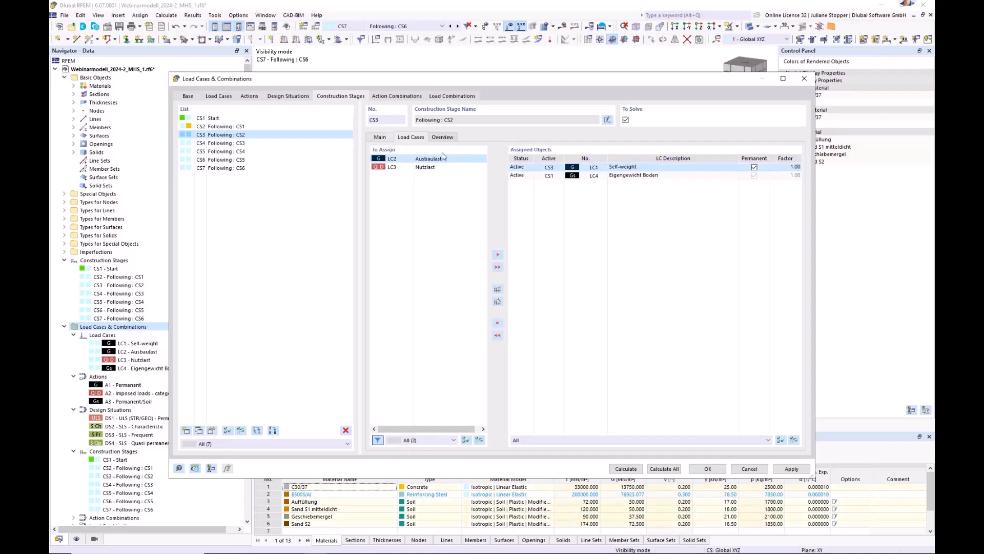
Duplicate static analysis settings SA1 with 4 load increments and name the copy "I. Ordnung | Newton-Raphson | LS=4"
left_click(382, 138)
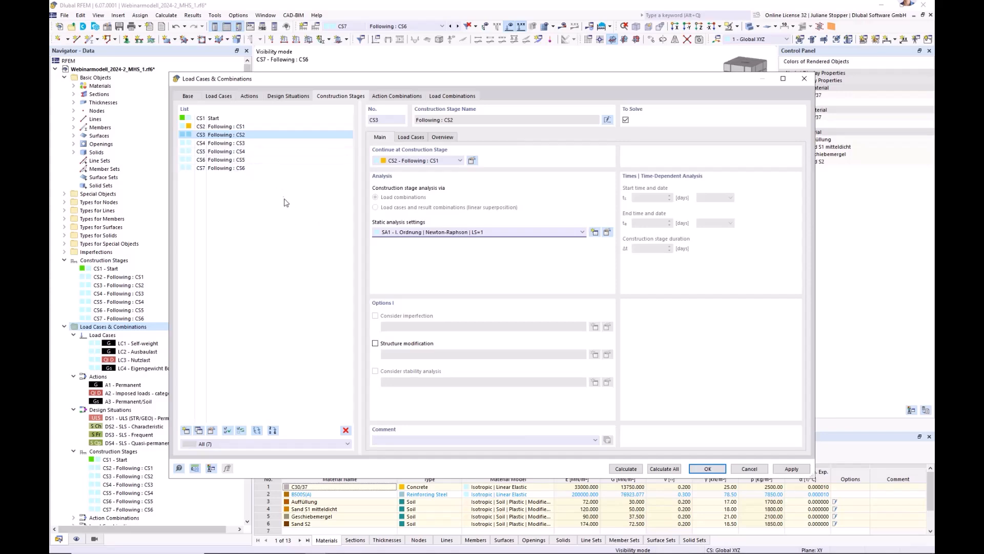
left_click(607, 232)
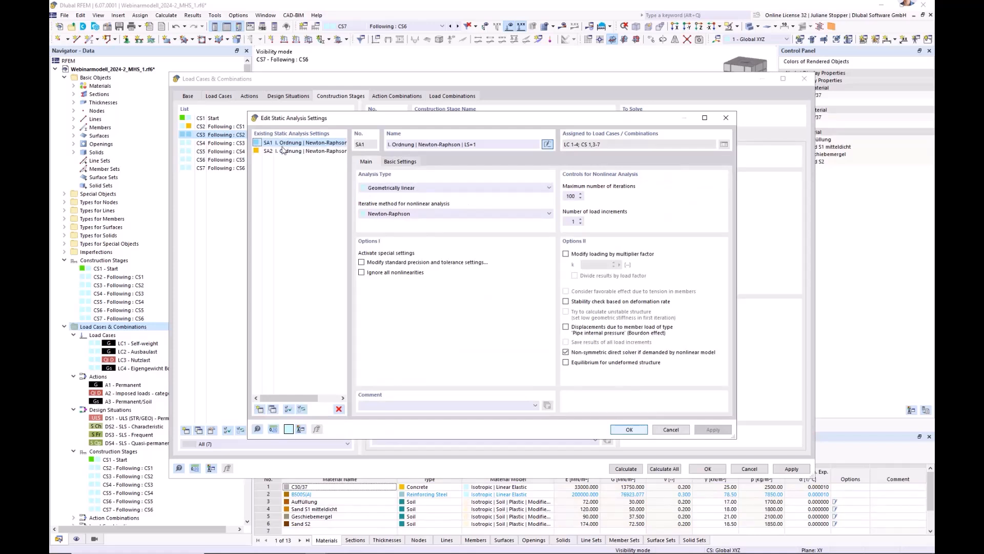
left_click(272, 409)
left_click(569, 220)
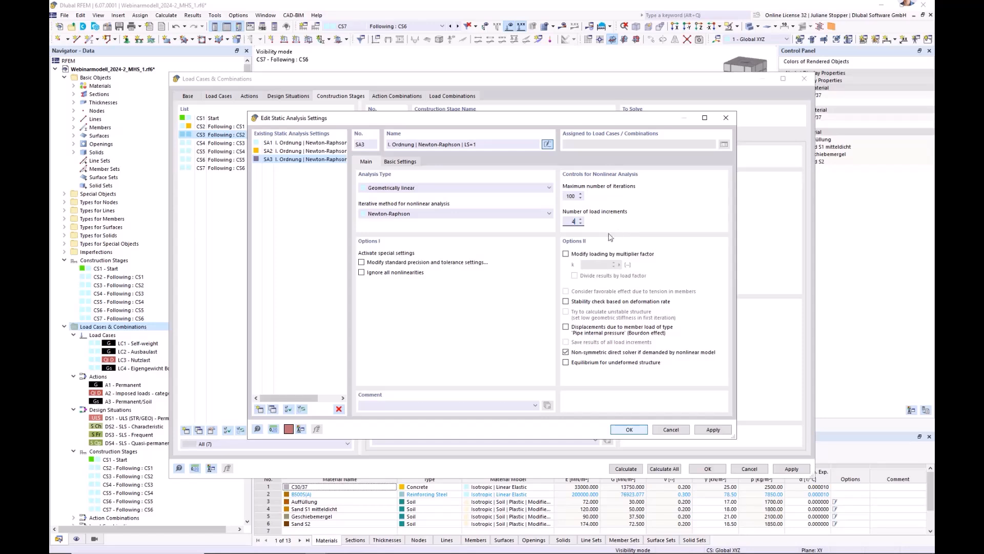
type("4")
left_click(480, 144)
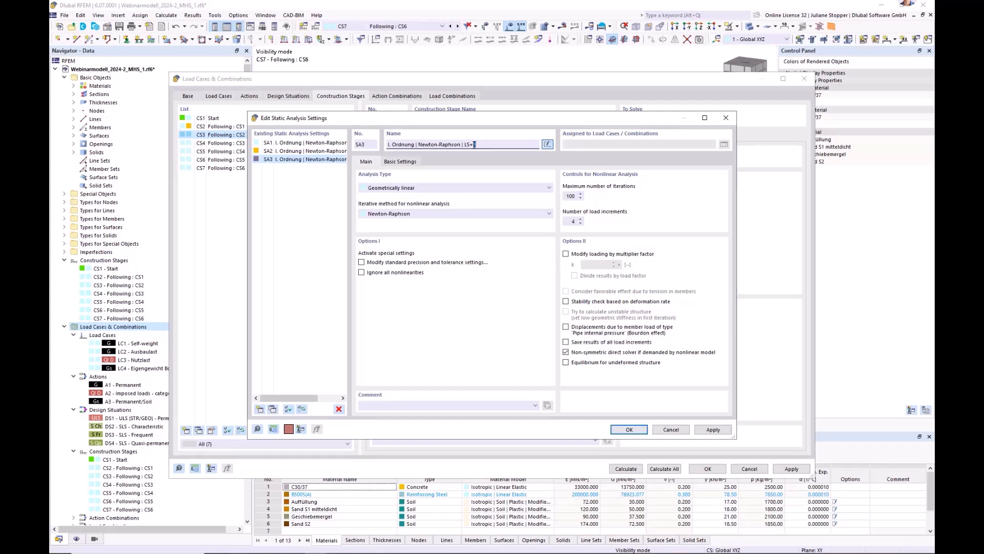
left_click(618, 429)
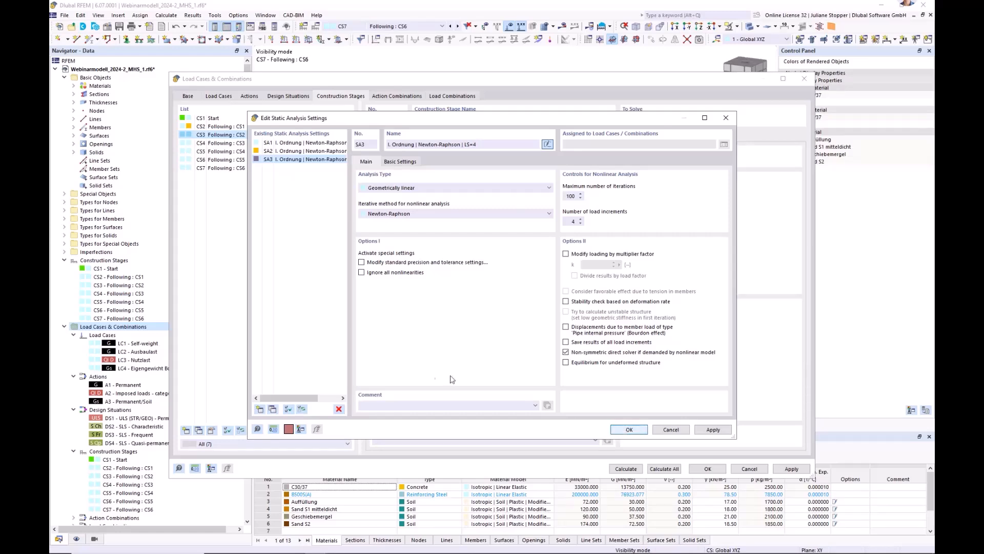
Assign static analysis settings SA3 with 4 load increments to construction stages CS3 through CS7 and apply the changes
left_click(219, 169, "shift")
left_click(472, 233)
left_click(474, 255)
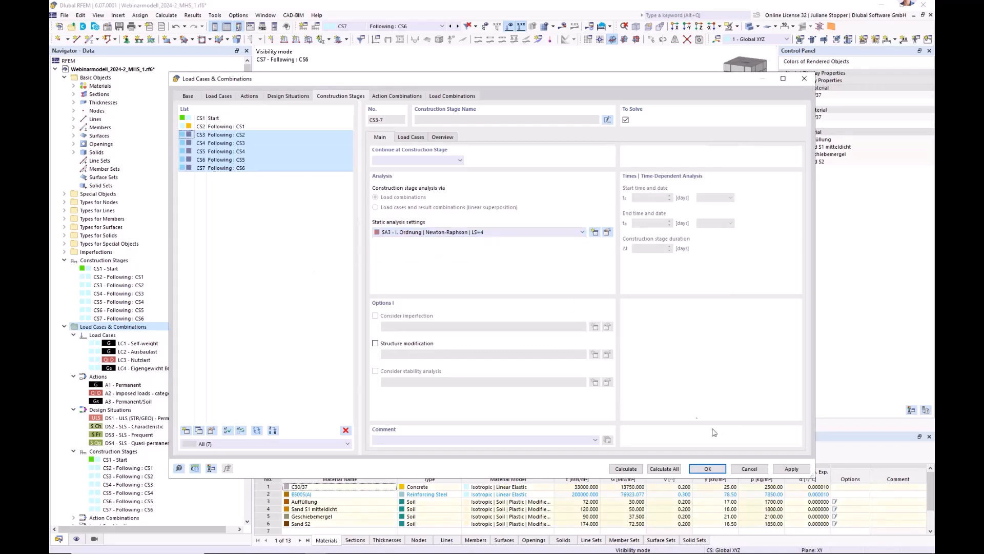
left_click(790, 469)
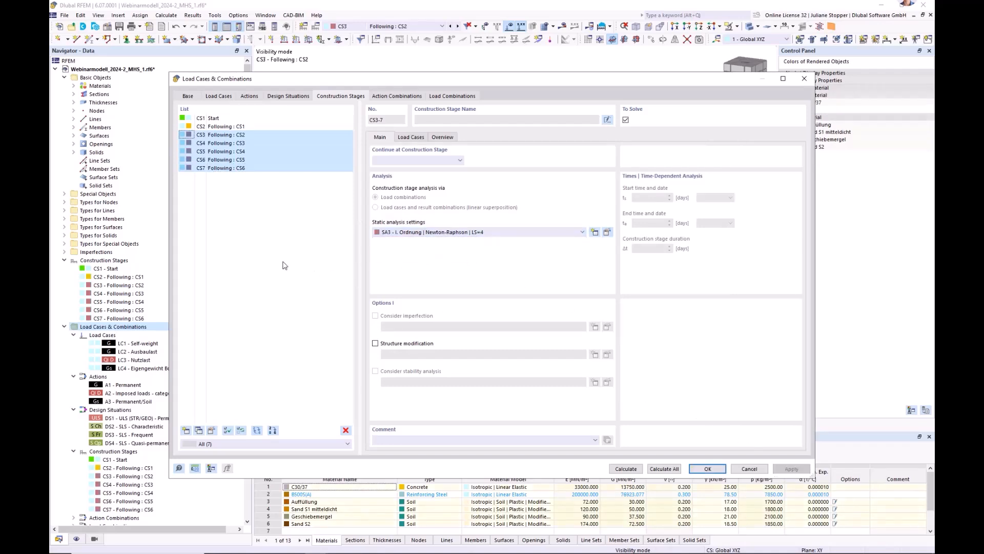
Check the main settings of construction stages CS3 through CS7 one by one
left_click(229, 134)
left_click(229, 143)
left_click(229, 152)
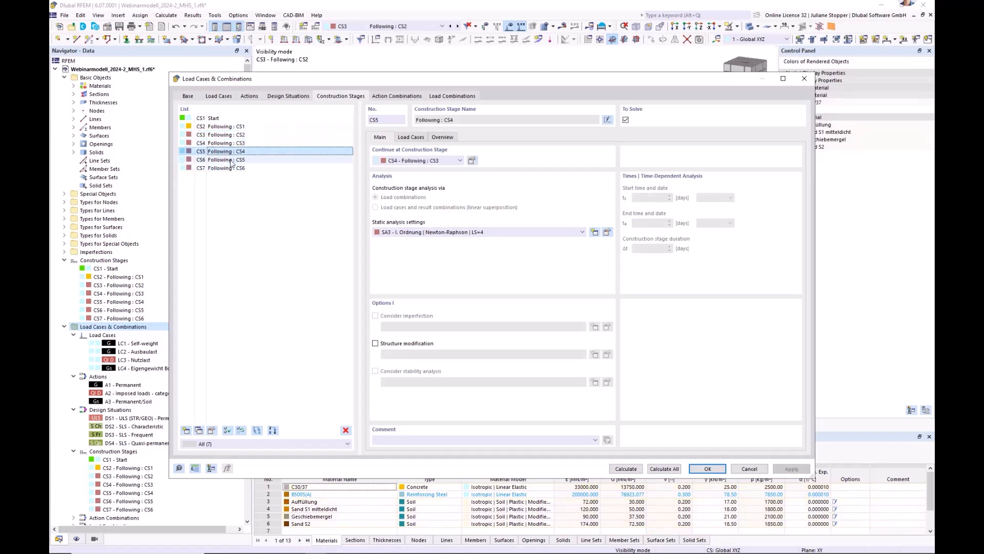
left_click(229, 160)
left_click(229, 168)
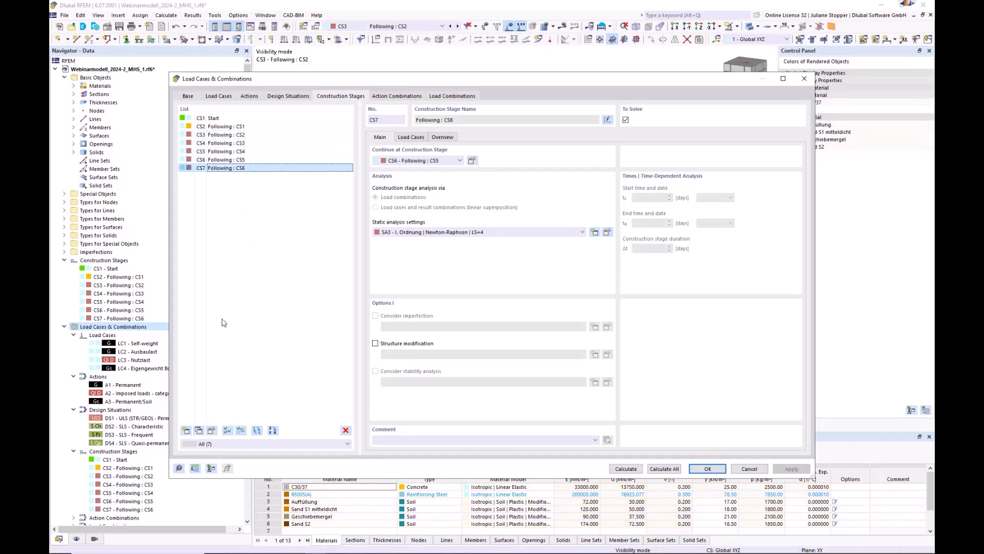
Add construction stage CS8 following CS7 and assign load case LC2 "Ausbaulast" to it
left_click(186, 431)
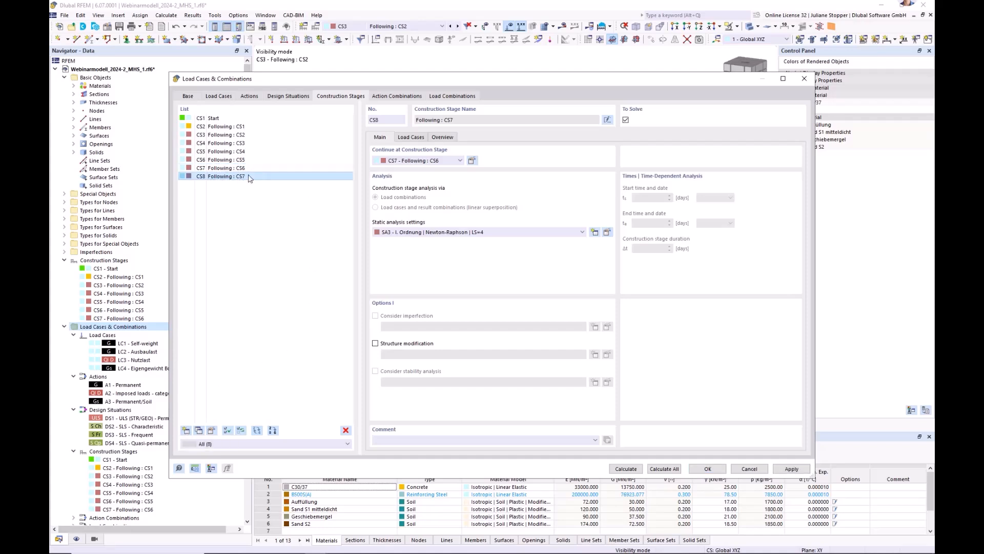
left_click(411, 137)
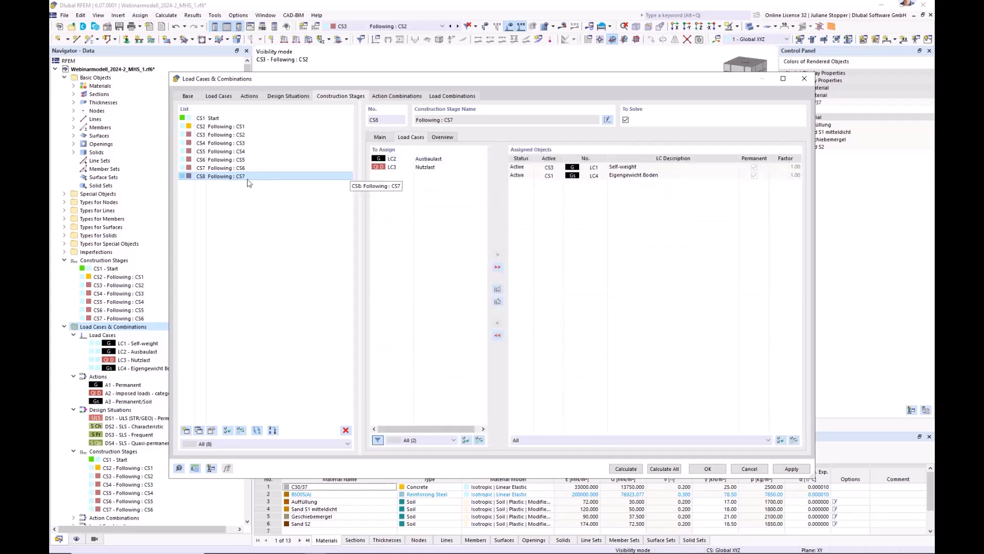
left_click(497, 255)
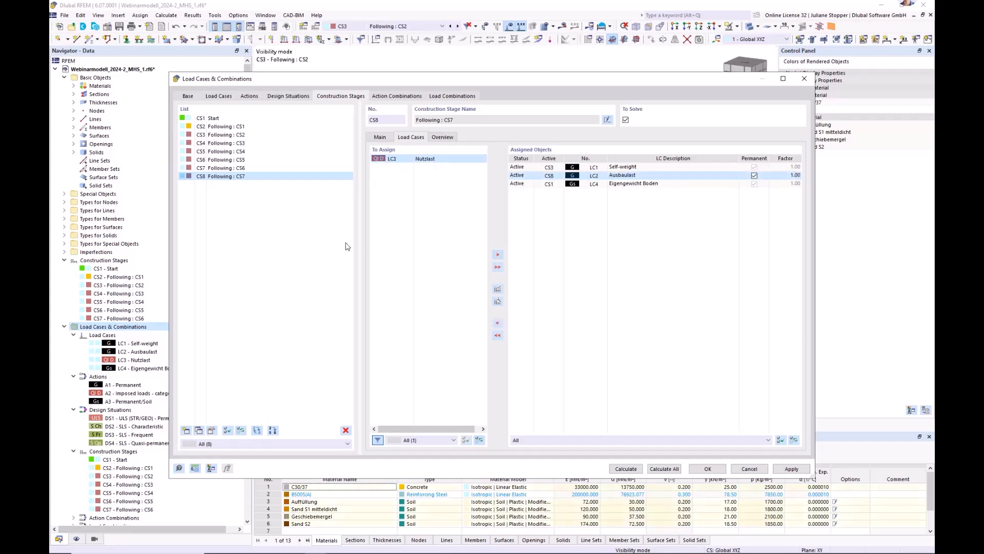
Add construction stage CS9 following CS8 and assign load case LC3 "Nutzlast" to it
left_click(185, 431)
left_click(444, 160)
left_click(497, 254)
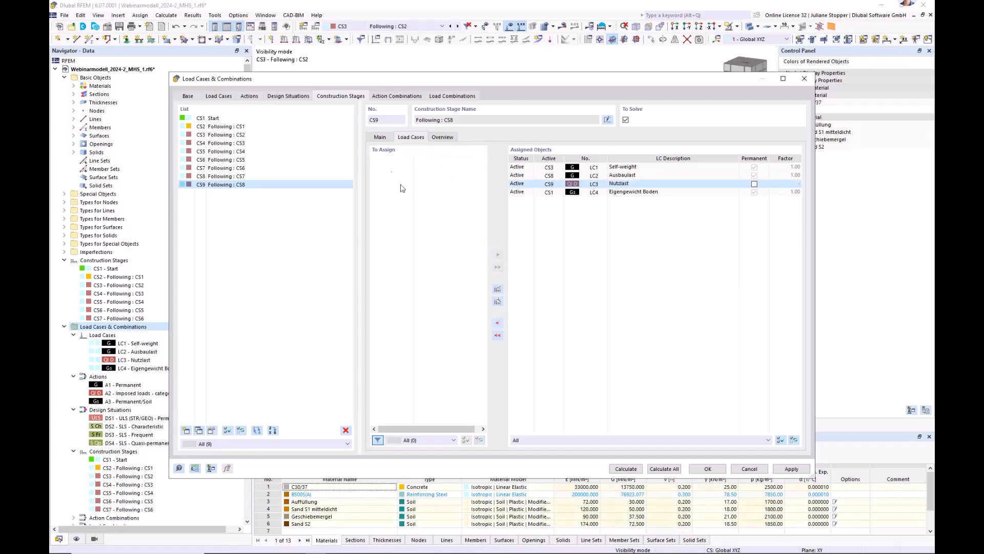
Duplicate static analysis settings SA3 and change the number of load increments in the copy
left_click(380, 139)
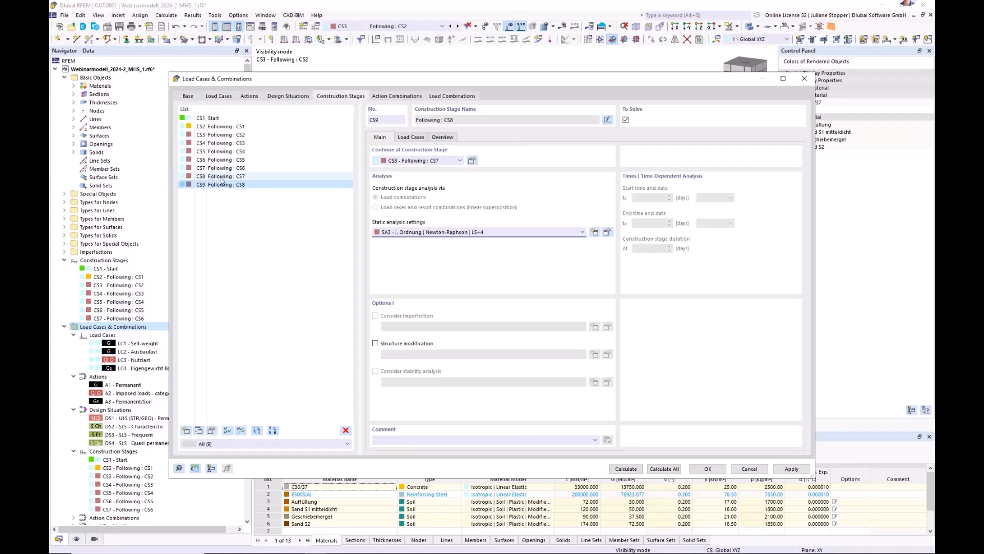
left_click(607, 233)
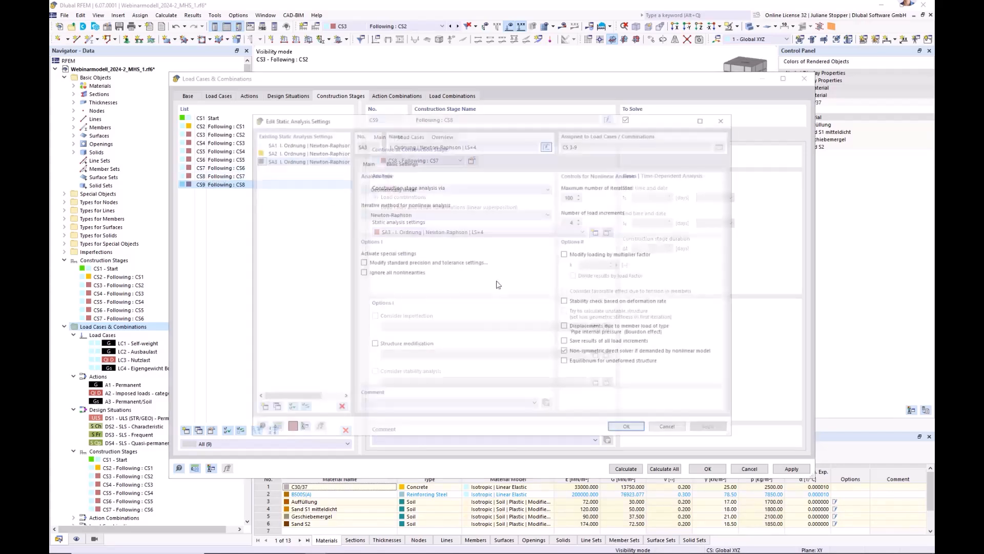
left_click(273, 410)
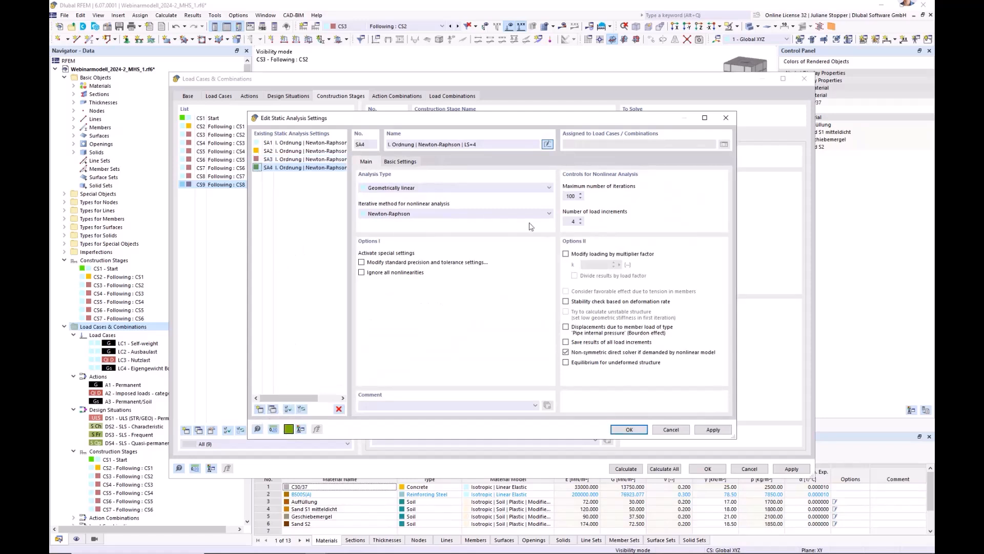
double_click(571, 221)
left_click(629, 430)
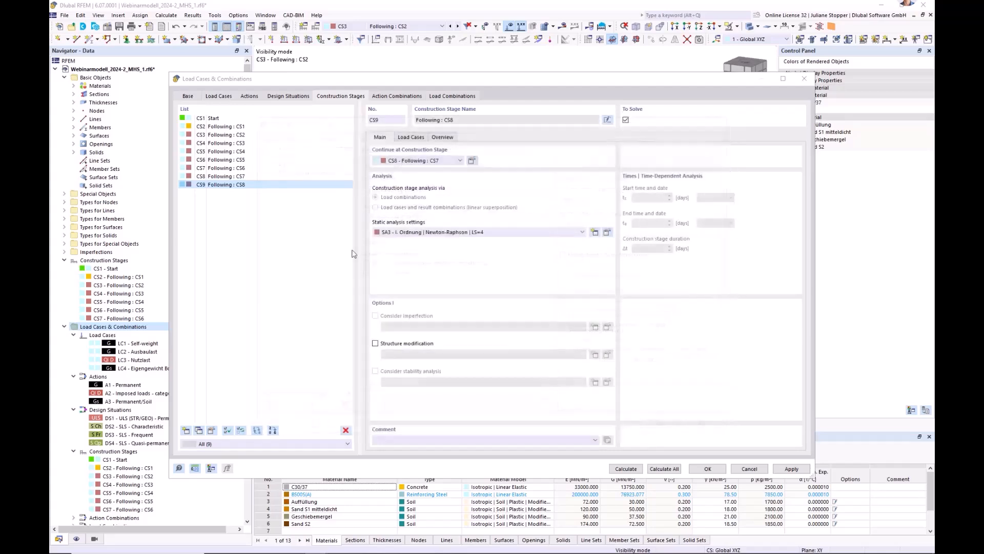
Assign static analysis settings SA4 to construction stages CS8 and CS9
left_click(225, 175)
left_click(231, 185, "shift")
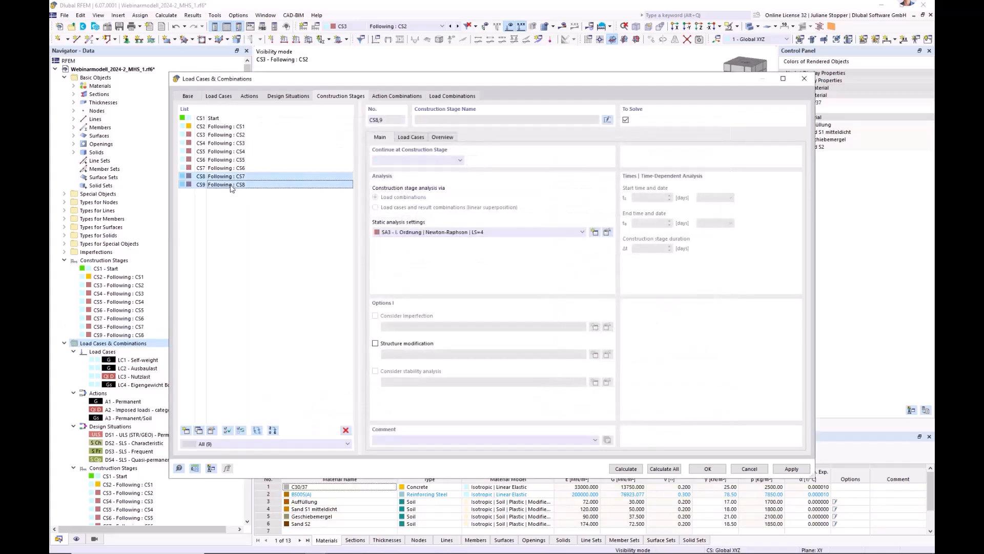
left_click(492, 233)
left_click(506, 242)
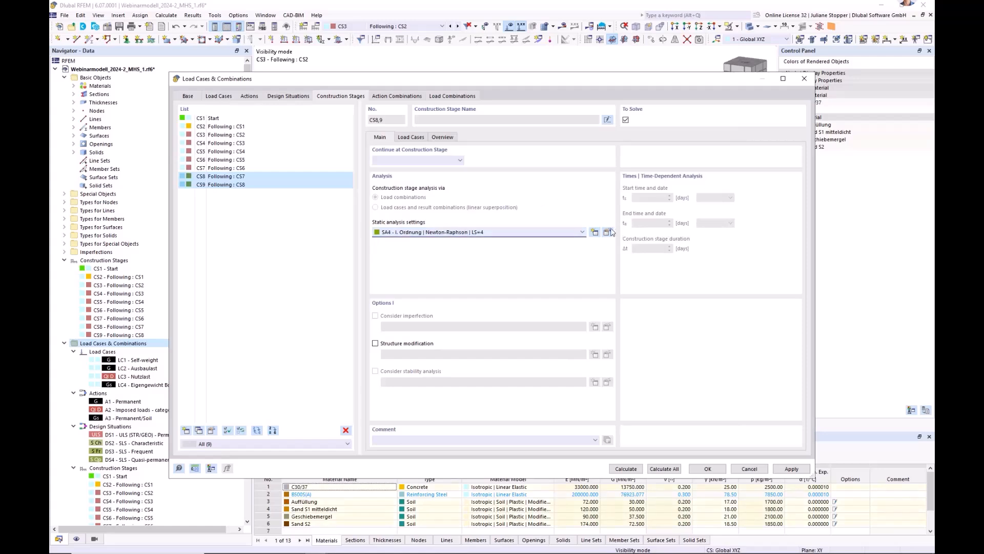
Rename static analysis settings SA4 as "I. Ordnung | Newton-Raphson | LS=10"
left_click(594, 232)
left_click(476, 144)
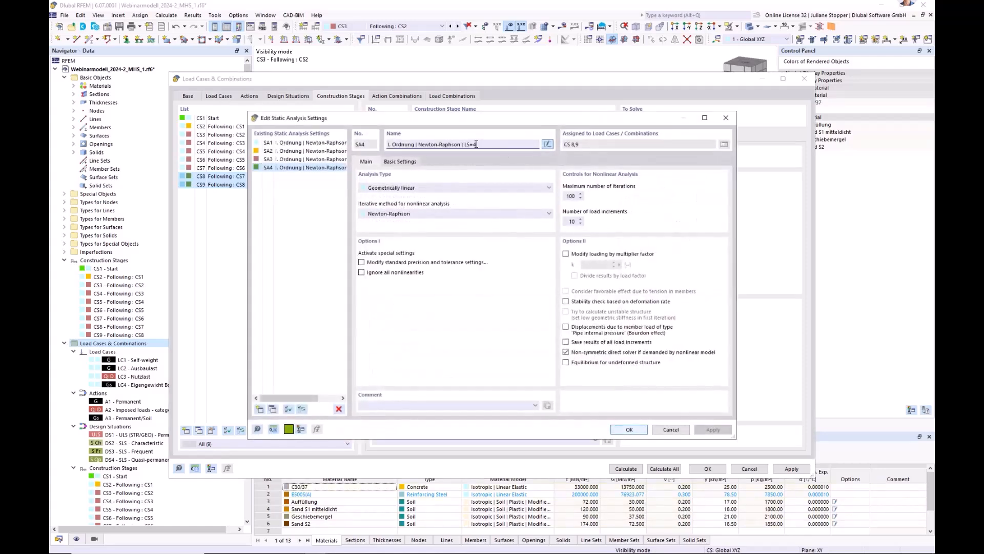
key("BackSpace")
type("10")
left_click(268, 310)
left_click(628, 430)
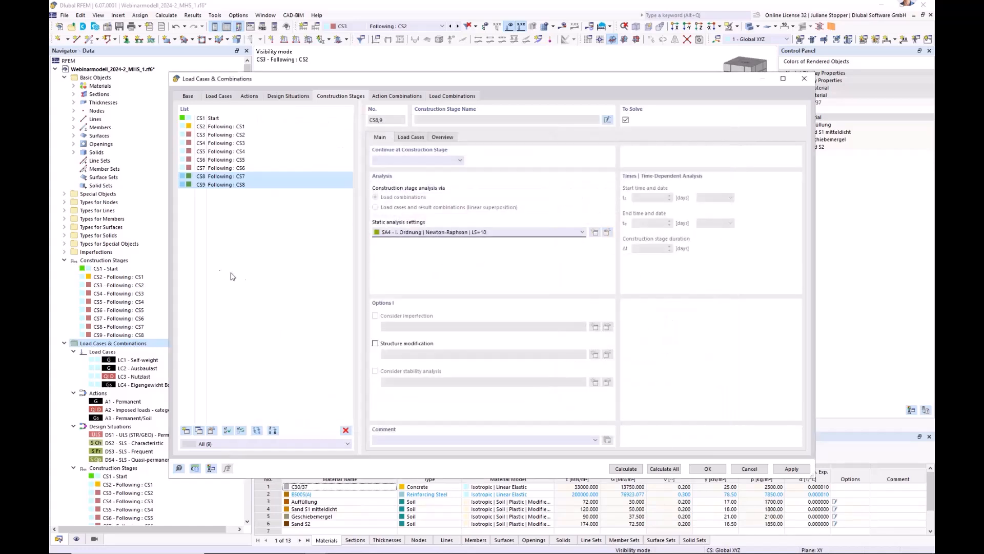
Check the static analysis settings of construction stages CS2 to CS6 and apply the pending changes
left_click(232, 127)
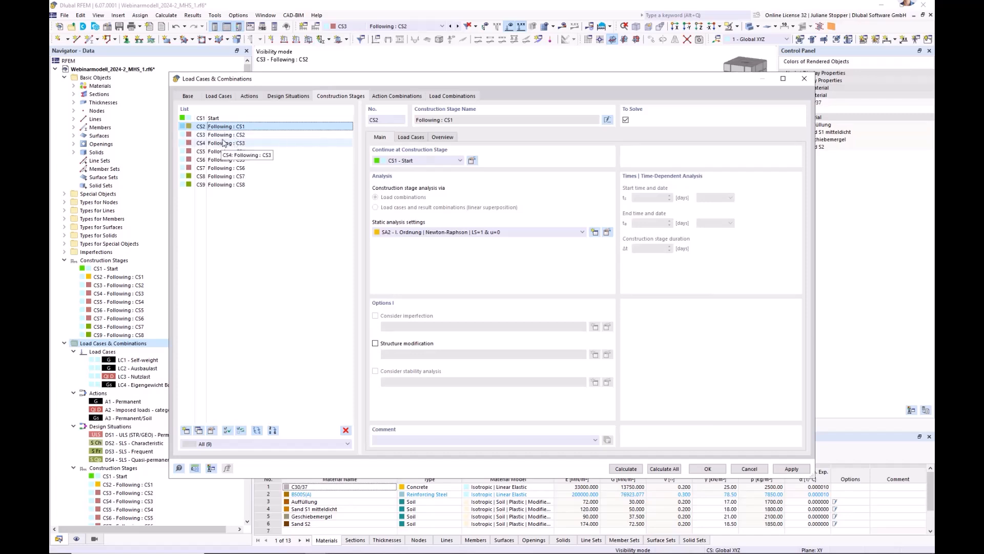
left_click(230, 135)
left_click(224, 143)
left_click(220, 151)
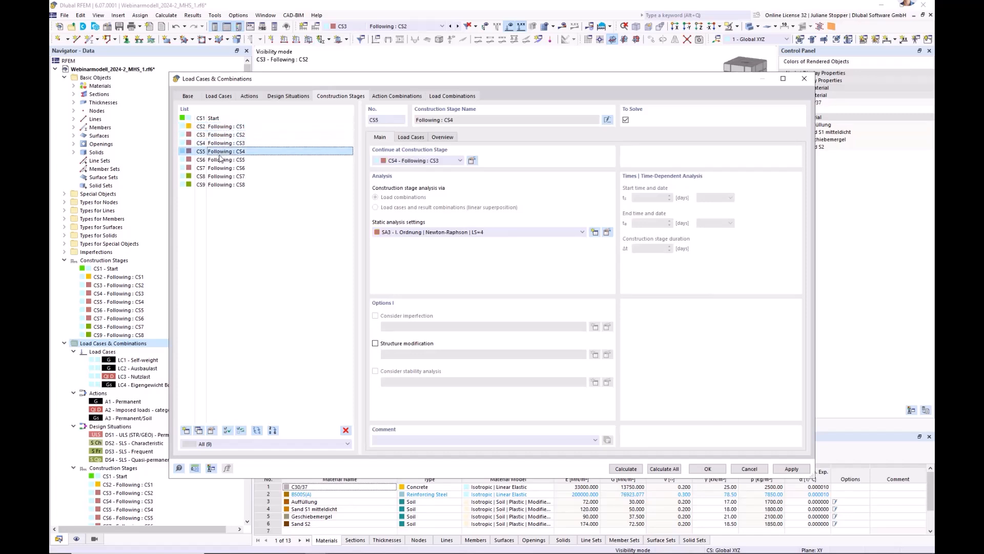
left_click(223, 159)
left_click(803, 470)
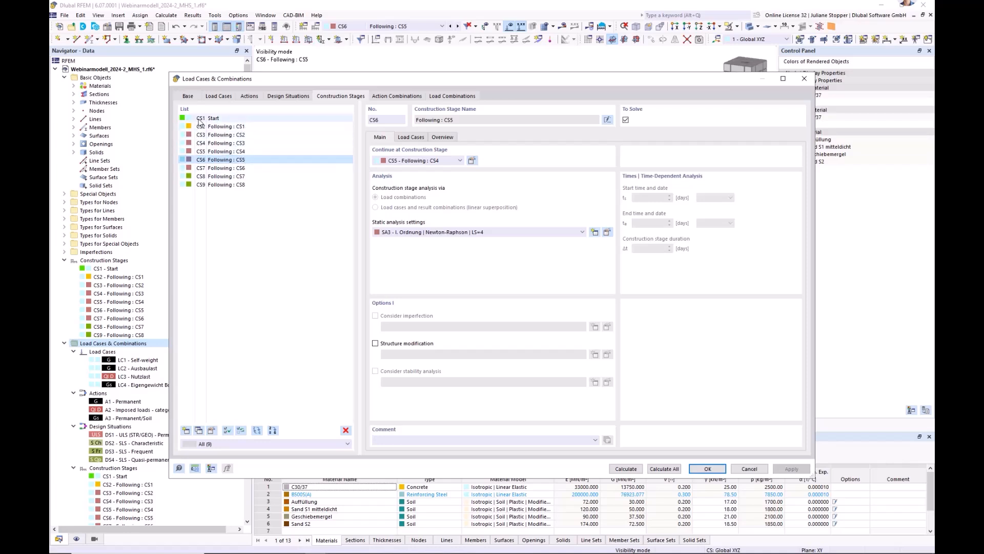
Examine the load cases assigned to construction stages CS2 to CS8, and the existing load combinations and design situations
left_click(215, 126)
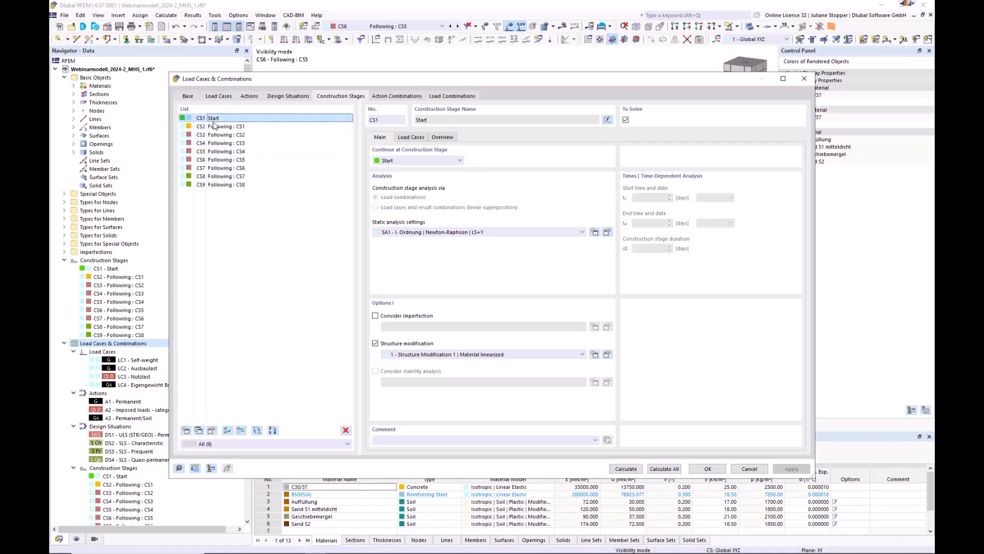
left_click(419, 139)
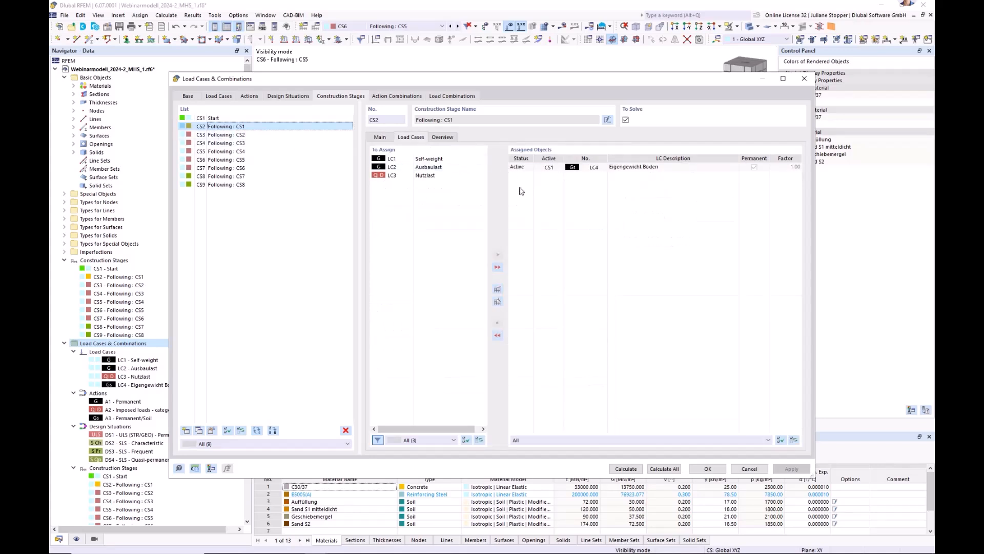
left_click(213, 135)
left_click(211, 143)
left_click(211, 151)
left_click(211, 159)
left_click(209, 168)
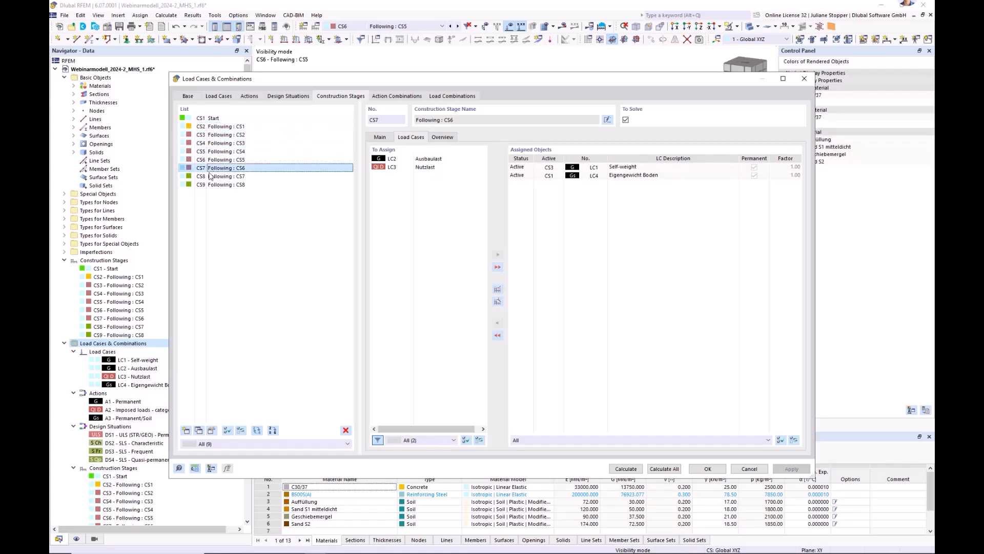
left_click(209, 176)
left_click(443, 97)
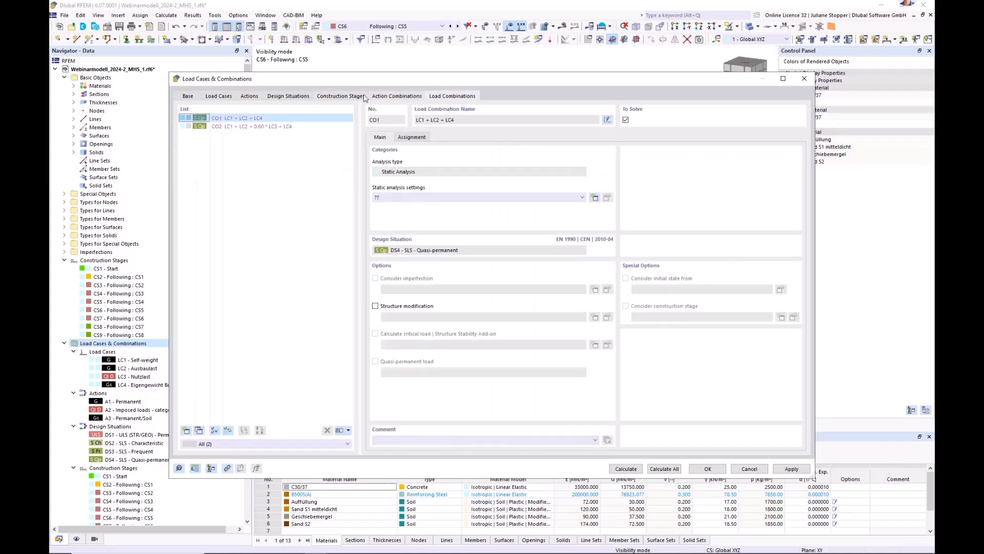
left_click(385, 97)
left_click(341, 96)
left_click(282, 98)
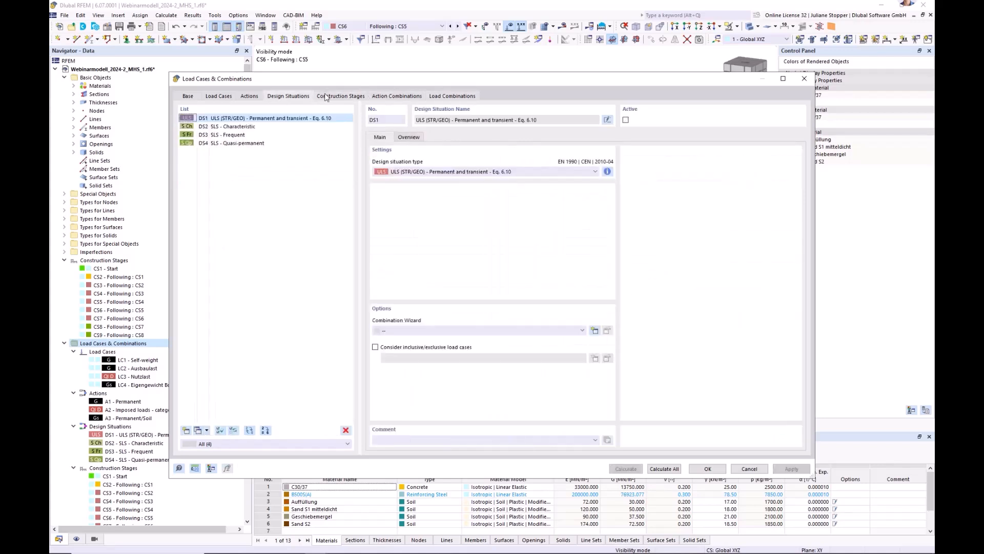
left_click(343, 97)
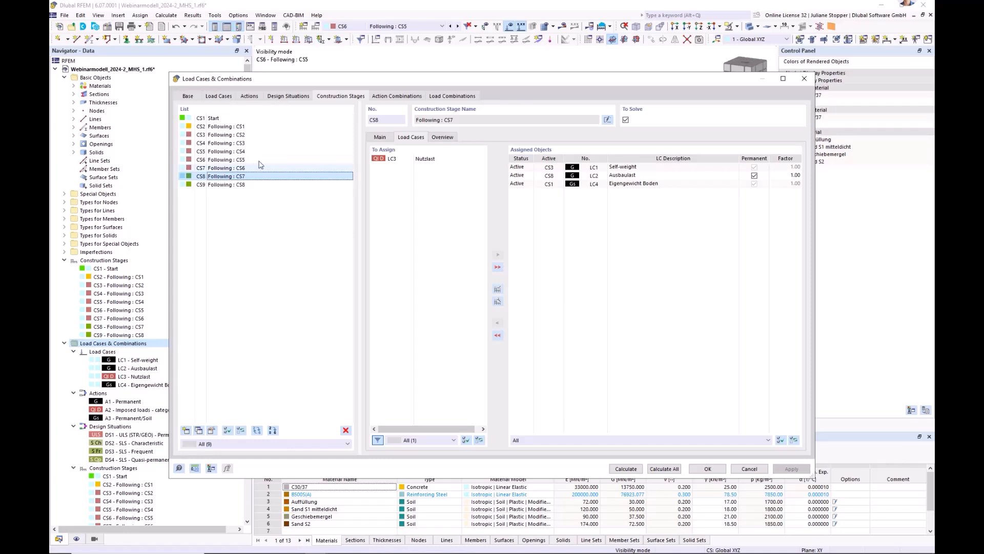
Assign static analysis settings SA1 to combination wizard 1 of design situation DS4 "SLS - Quasi-permanent"
left_click(283, 96)
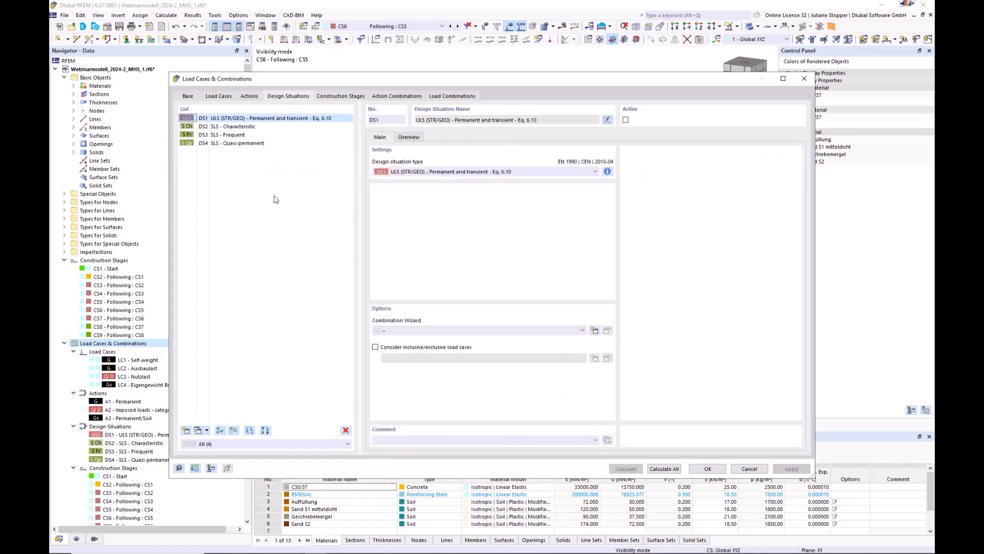
left_click(242, 144)
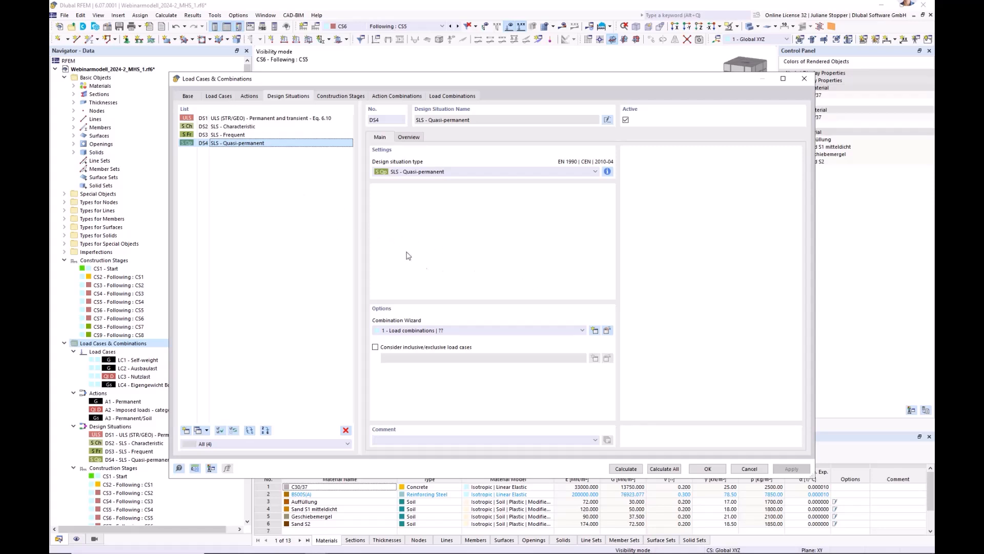
left_click(606, 331)
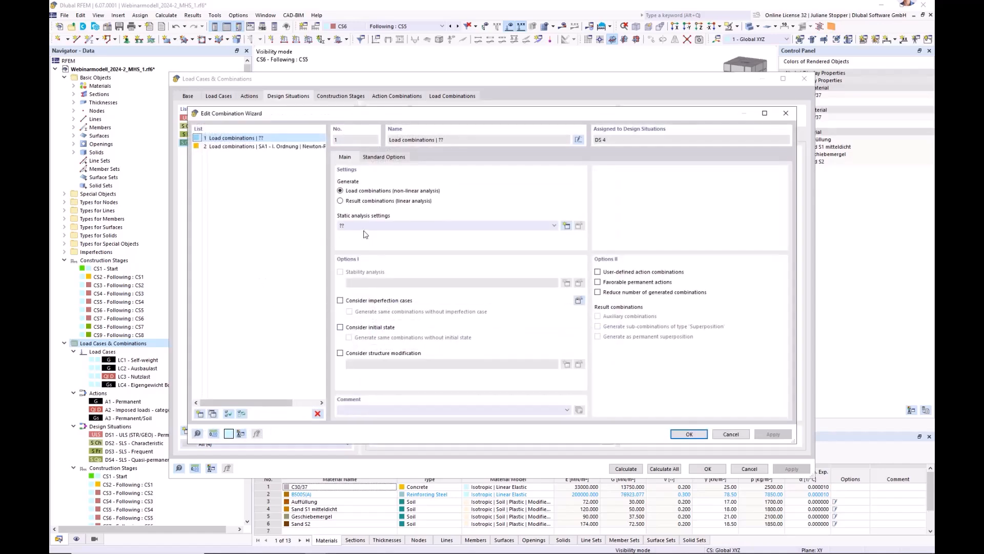
left_click(367, 226)
left_click(370, 240)
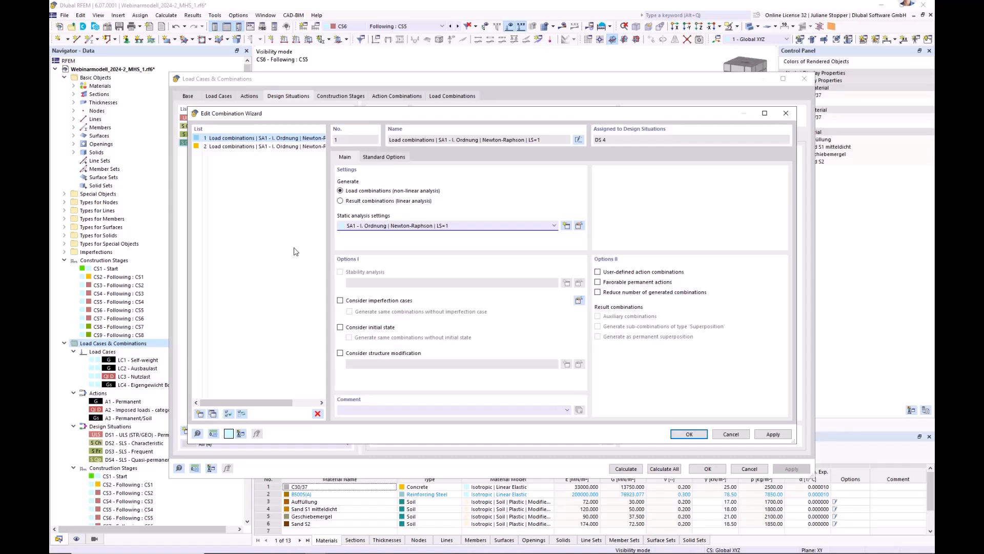
Consider construction stages CS1 to CS9 as initial states in combination wizard 1 and display the generated load combinations
left_click(340, 328)
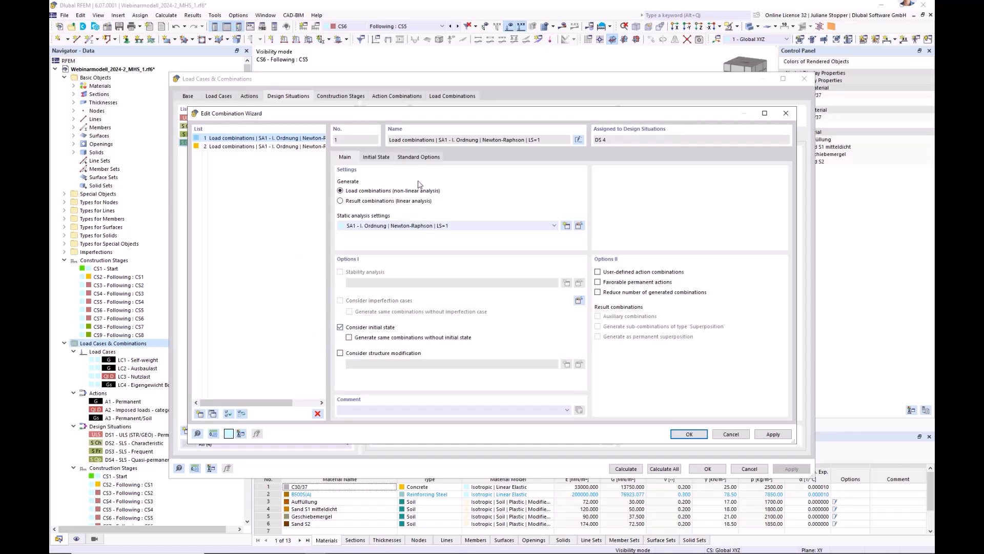
left_click(415, 156)
left_click(376, 157)
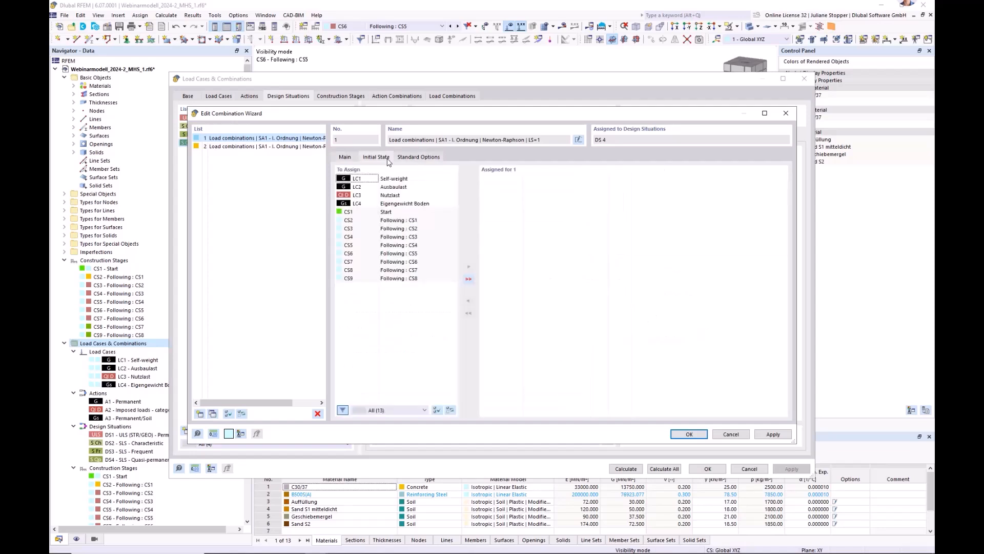
left_click(397, 211)
left_click(399, 280, "shift")
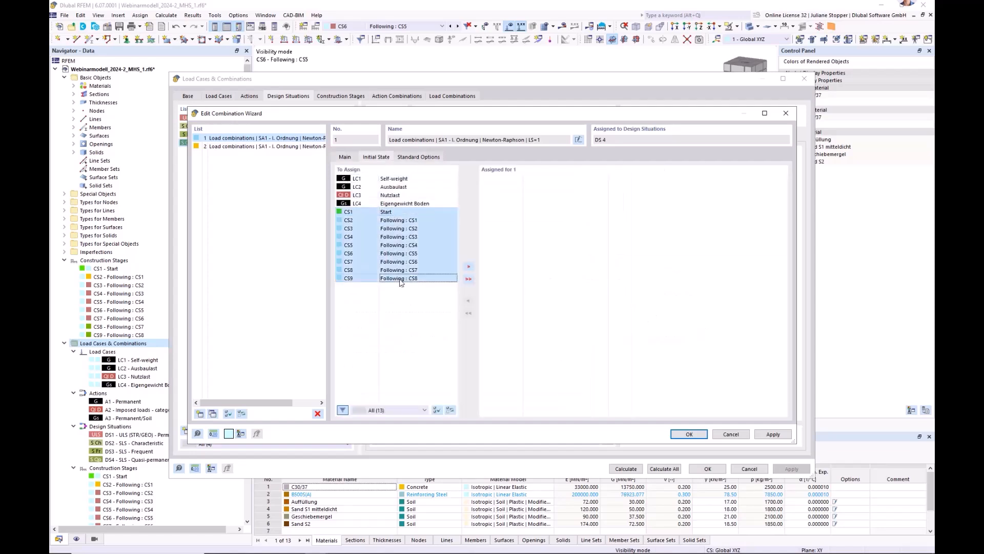
left_click(469, 268)
left_click(346, 157)
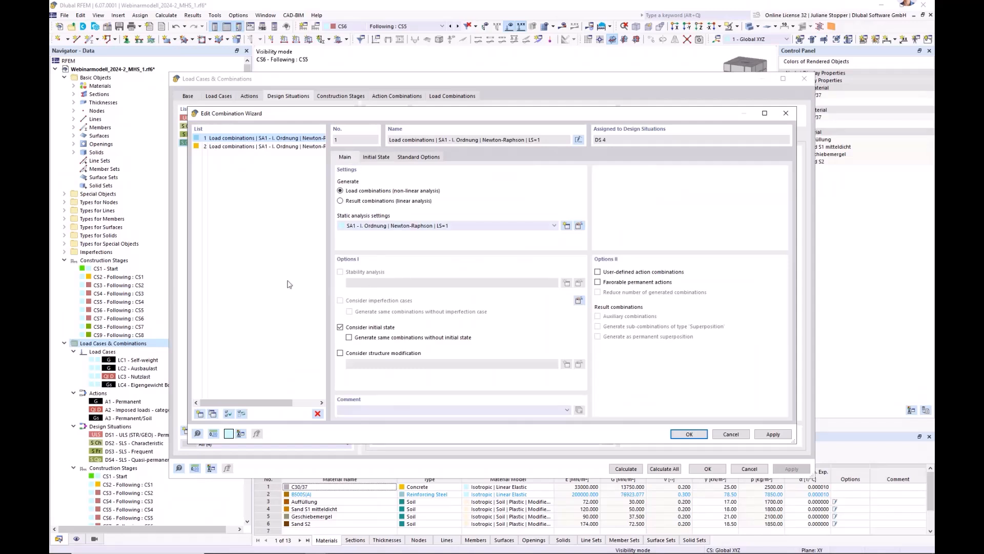
left_click(689, 434)
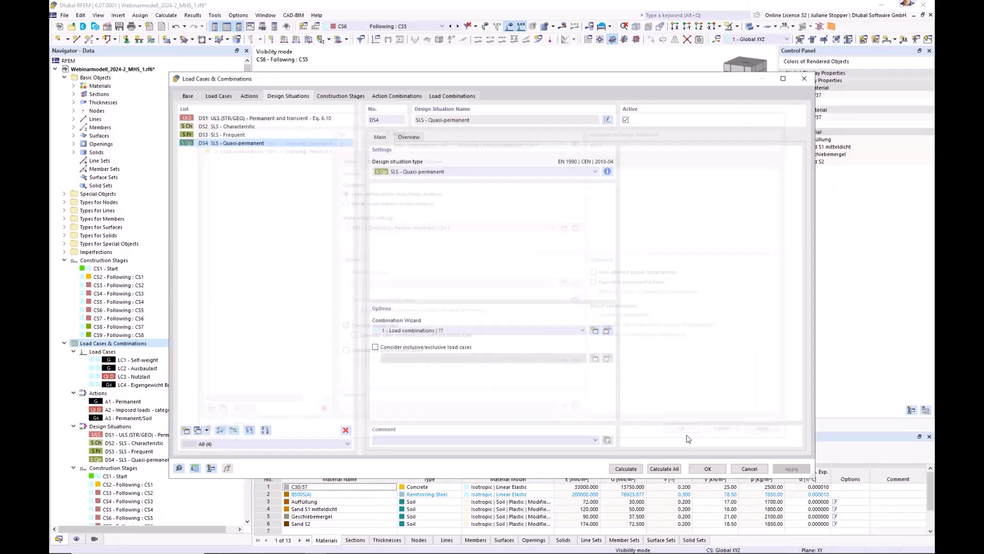
left_click(450, 98)
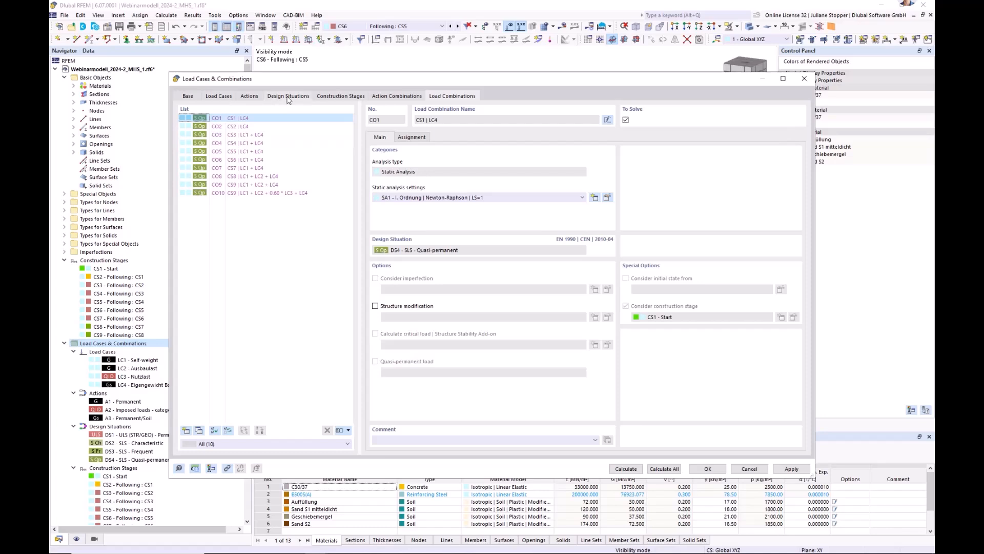
Review the construction stages, action combinations and load combinations, and accept the load case and combination settings
left_click(328, 98)
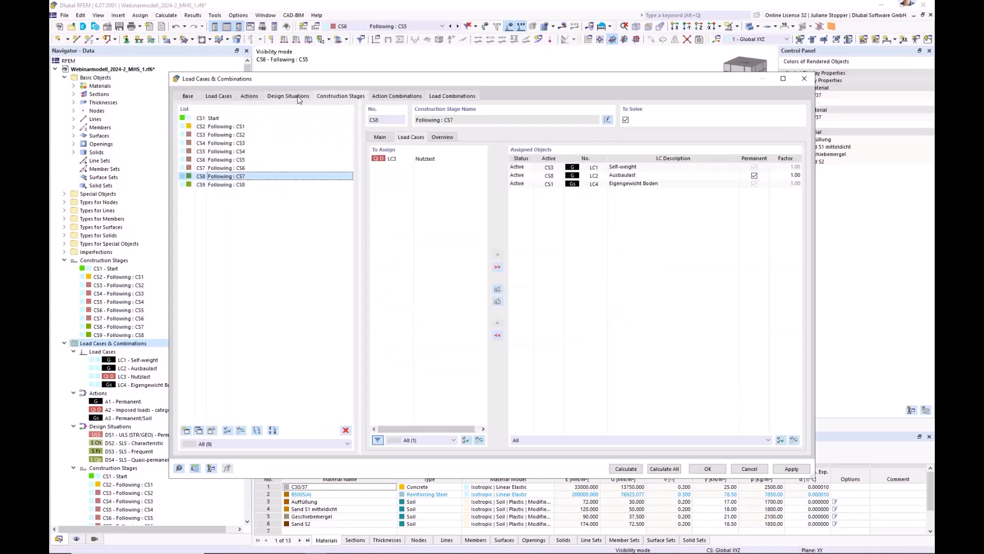
left_click(391, 97)
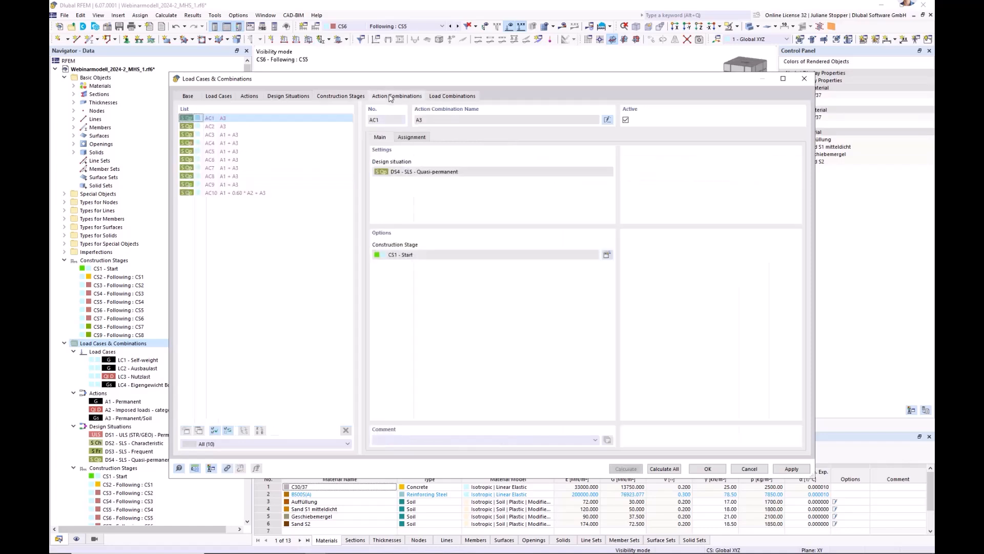
left_click(354, 97)
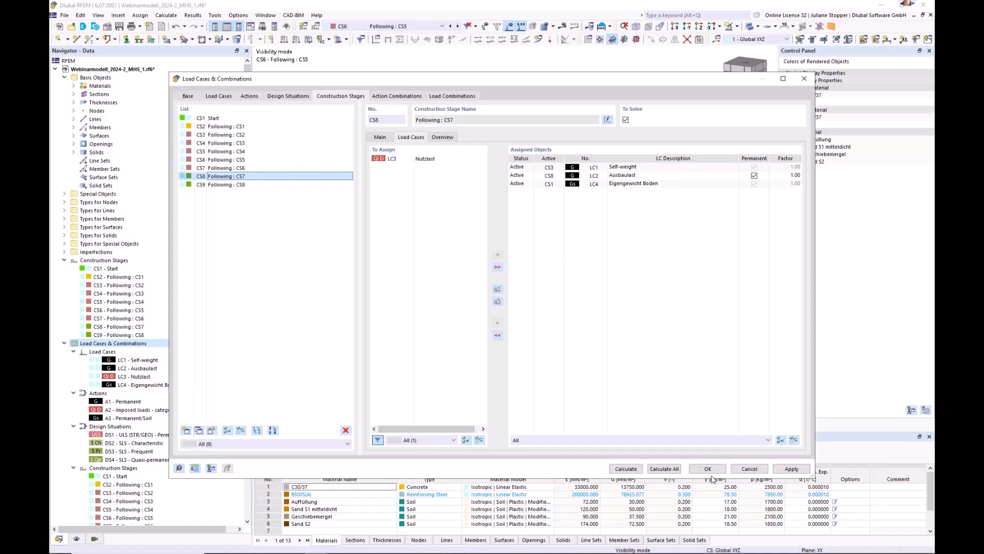
left_click(464, 97)
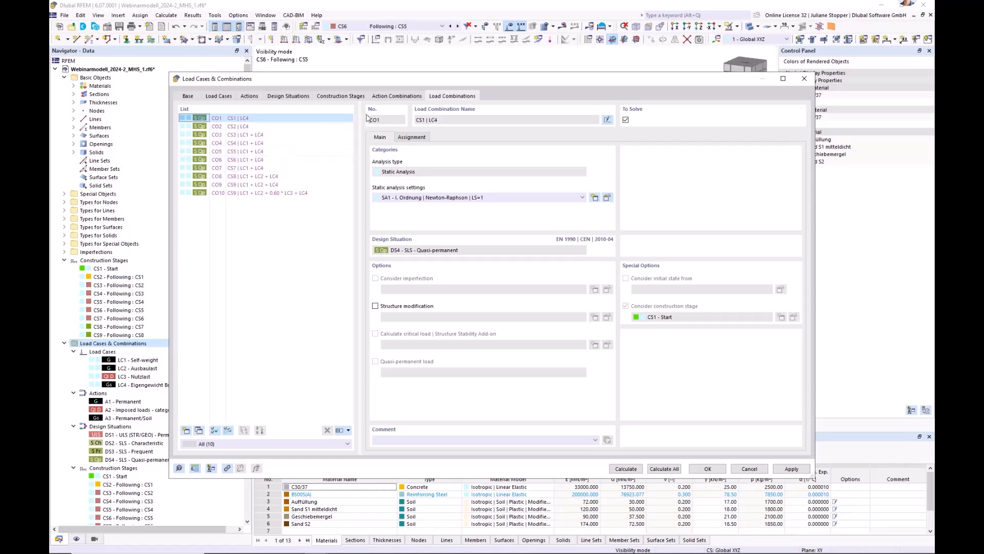
left_click(397, 96)
left_click(716, 472)
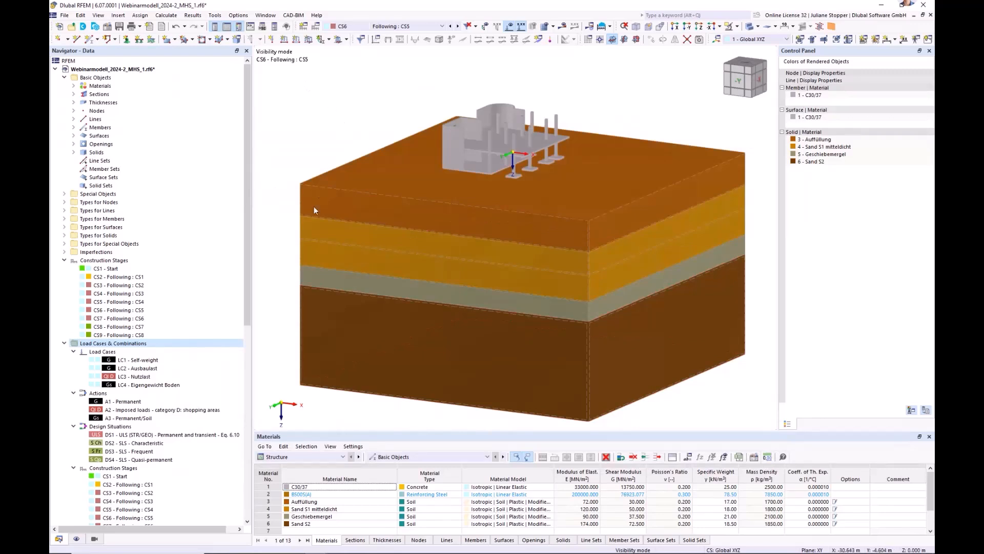
Collapse the Construction Stages, Load Cases & Combinations and Guide Objects branches of the model data tree
left_click(64, 261)
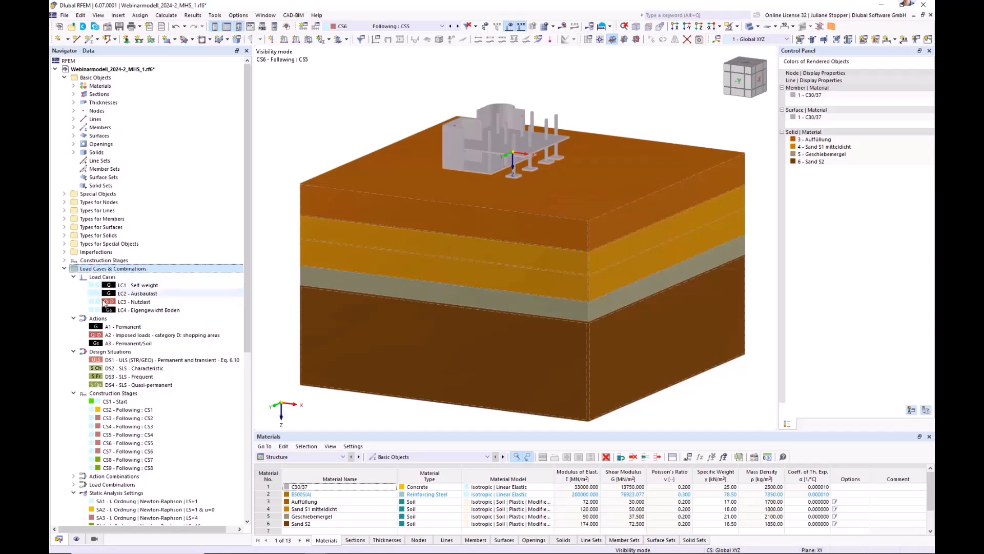
left_click(64, 268)
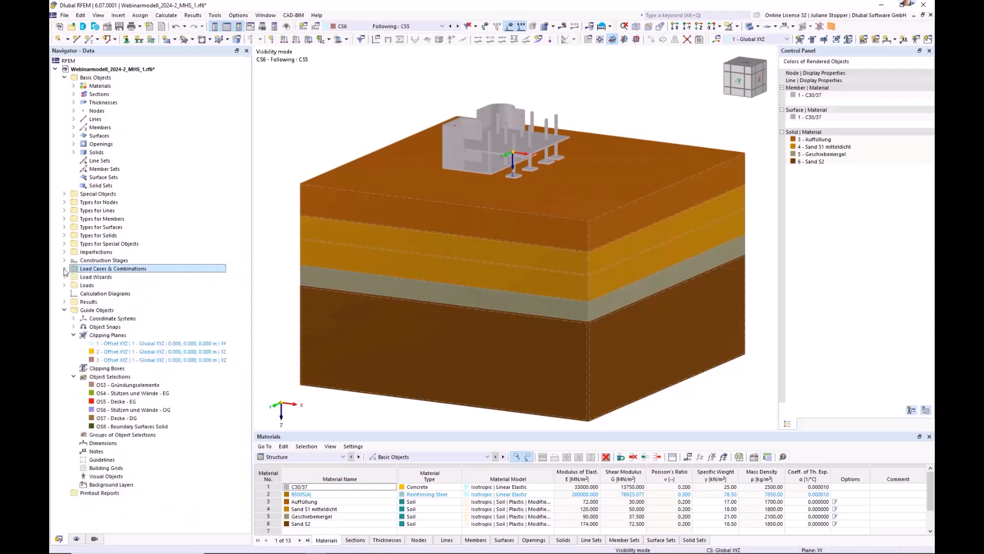
left_click(64, 310)
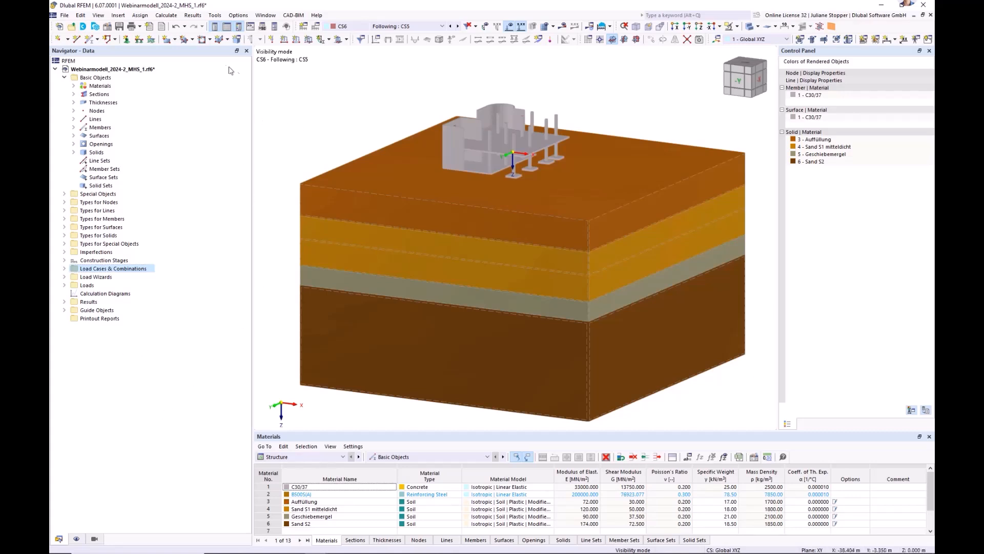
Examine which load cases, design situations, combinations and construction stages can be selected for calculation, without starting one
left_click(166, 15)
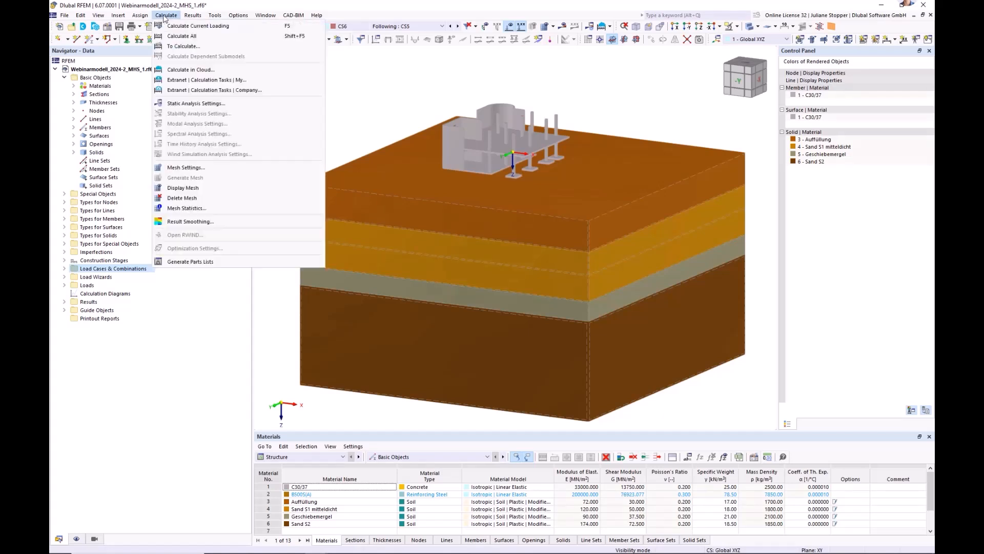
left_click(179, 47)
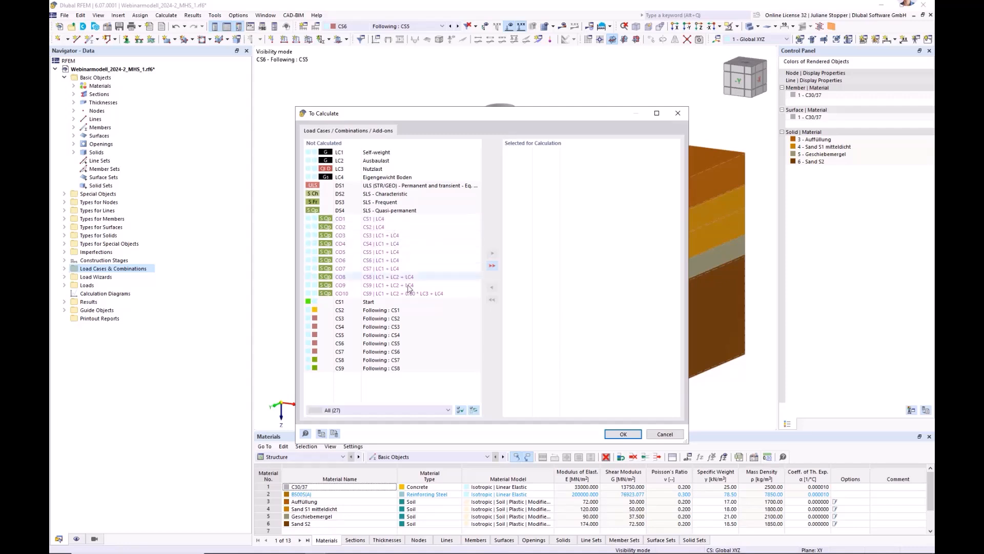
left_click(663, 435)
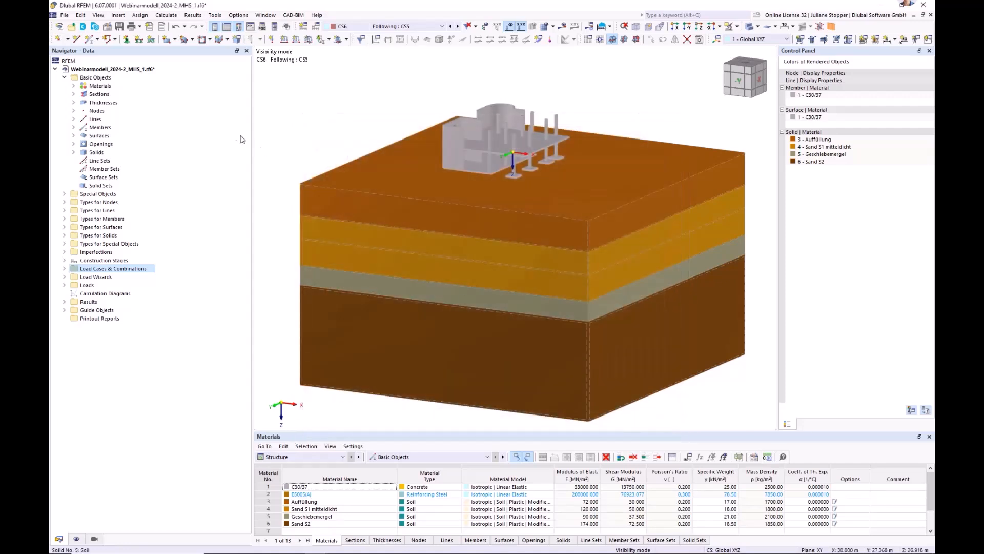
Examine the machine and notification options for calculating the model in the cloud, without submitting it
left_click(166, 15)
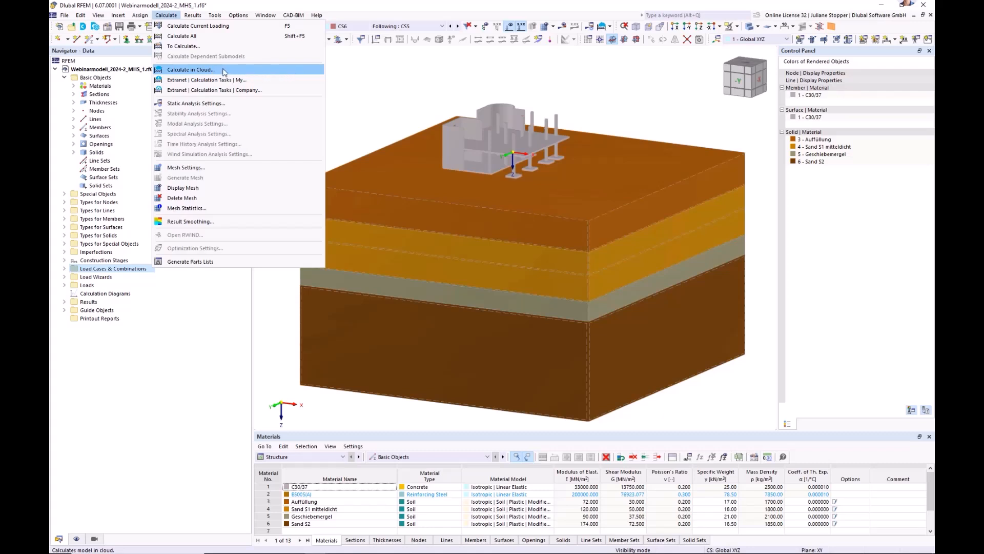
left_click(194, 70)
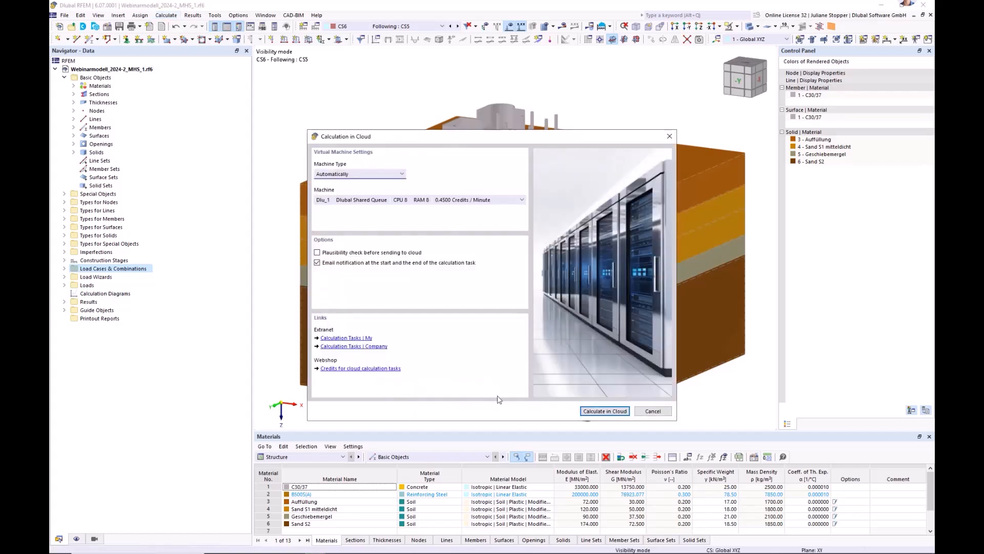
left_click(652, 412)
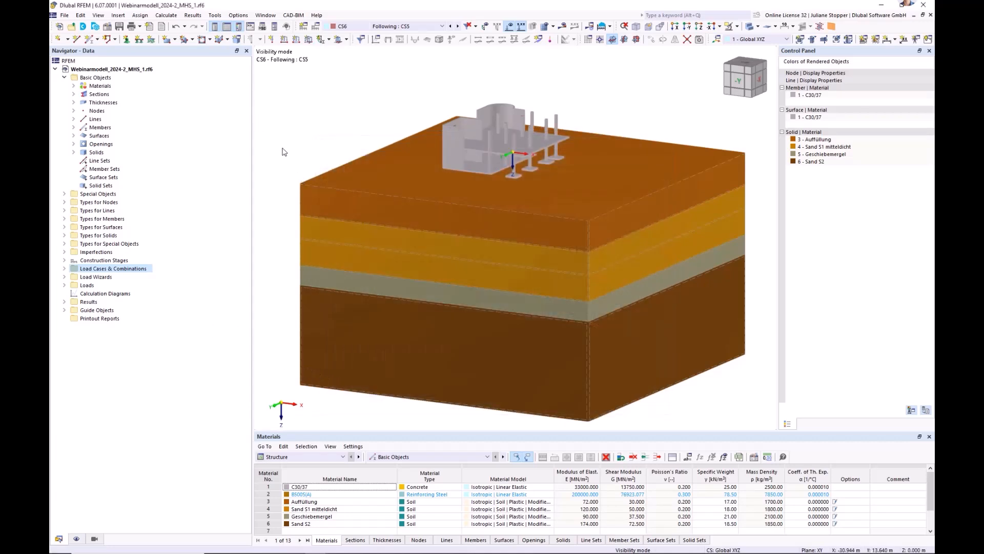
left_click(167, 15)
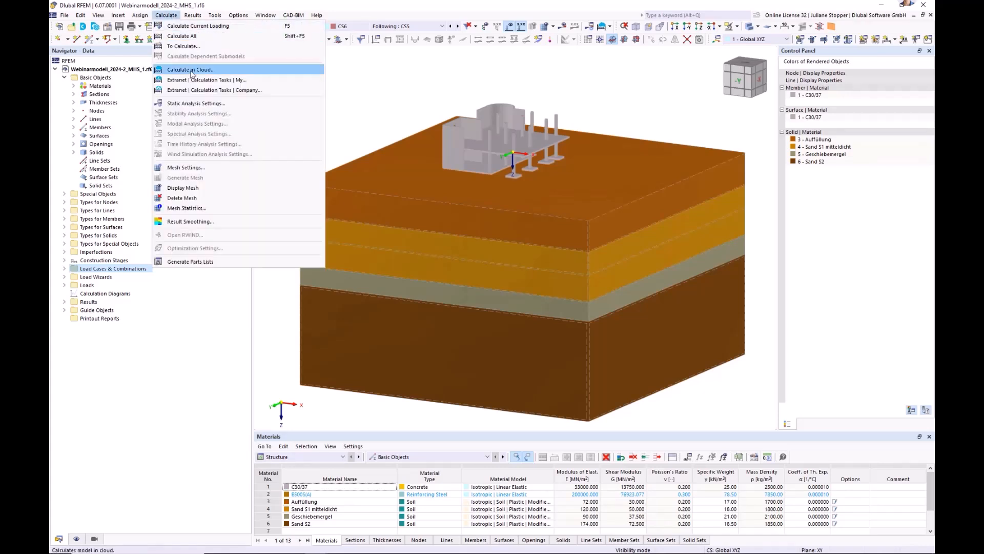
left_click(357, 105)
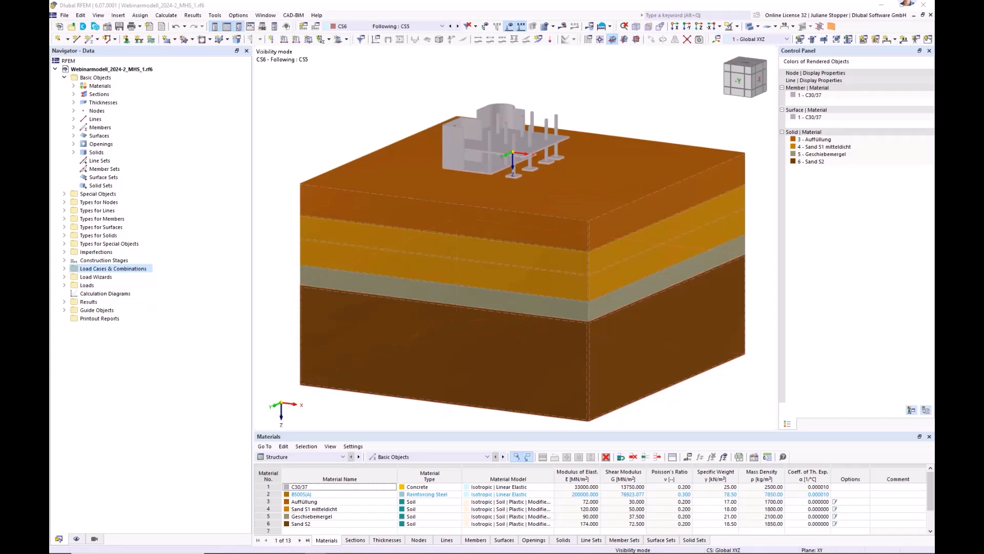
Switch to the calculated model Webinarmodell_2024-2_MHS_Fertig.rf6, maximize its window and enlarge the model view
left_click_drag(49, 152, 237, 152)
left_click_drag(463, 131, 515, 136)
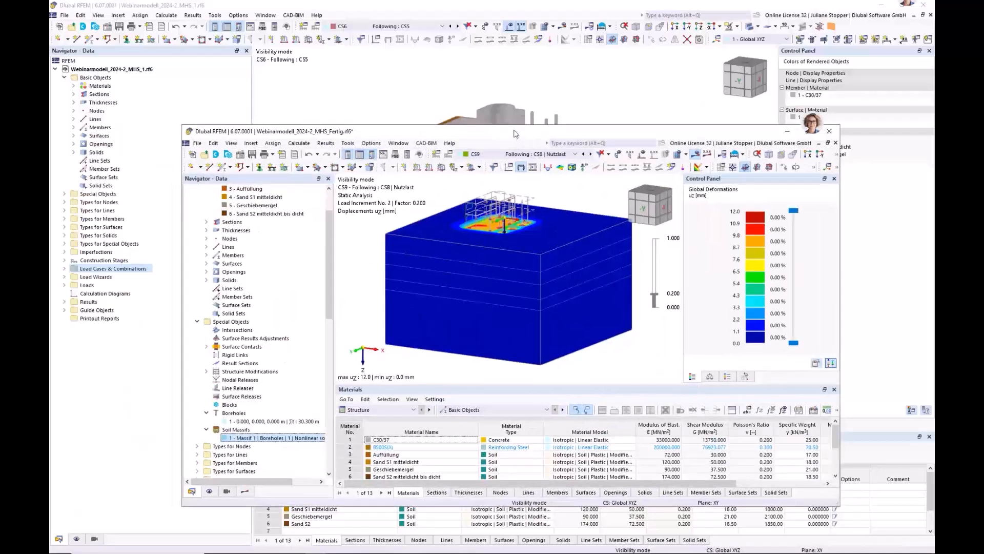
double_click(515, 136)
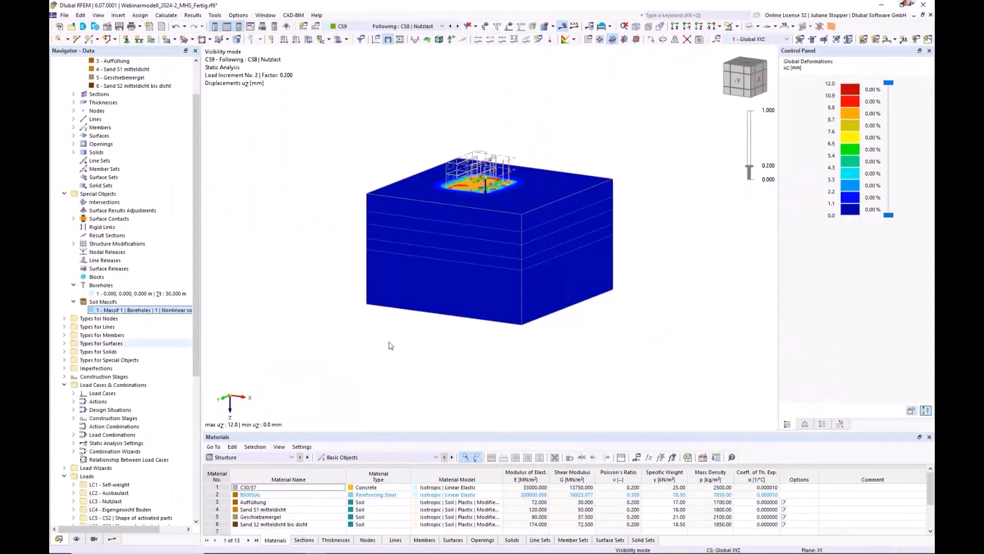
left_click(610, 40)
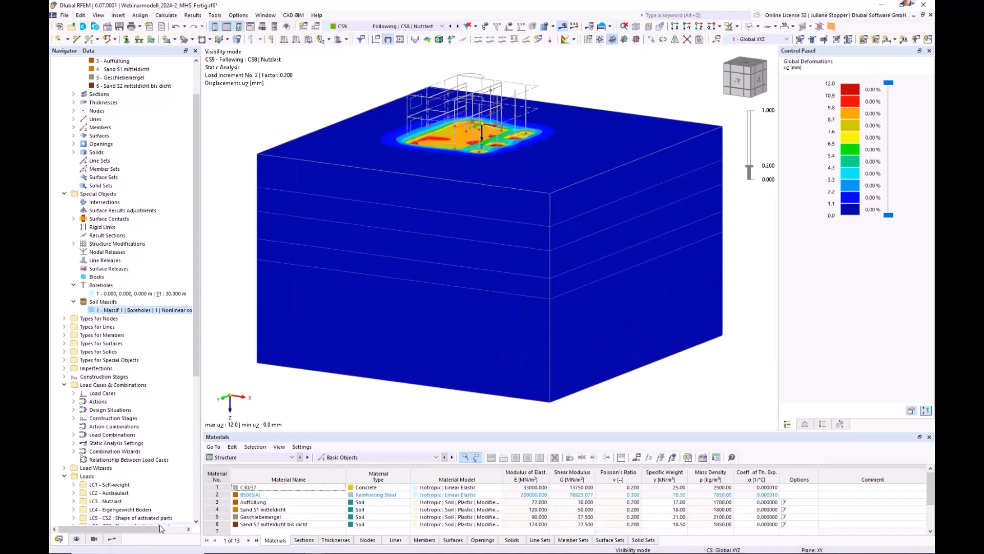
Collapse the Special Objects branch and open the finished model's load combinations for editing
left_click(112, 539)
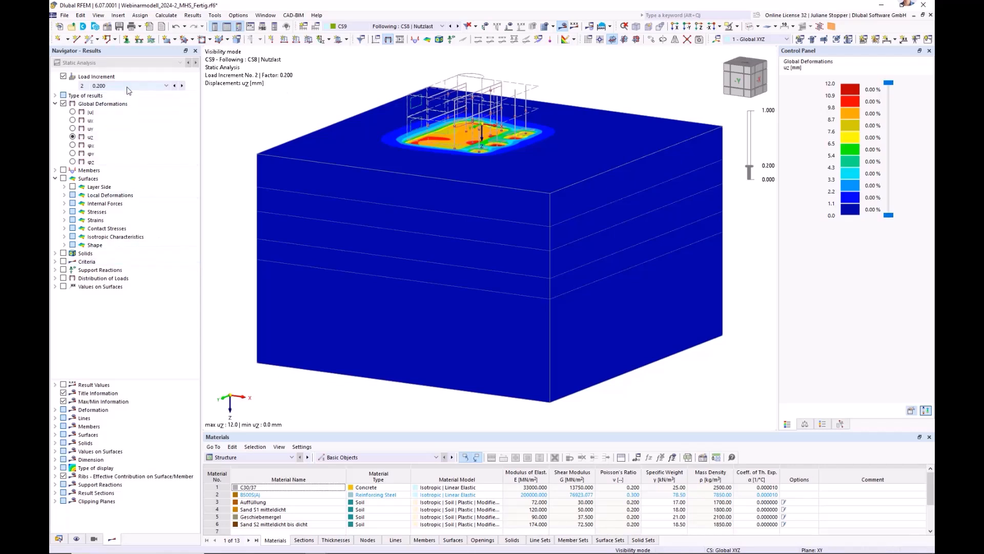
left_click(59, 539)
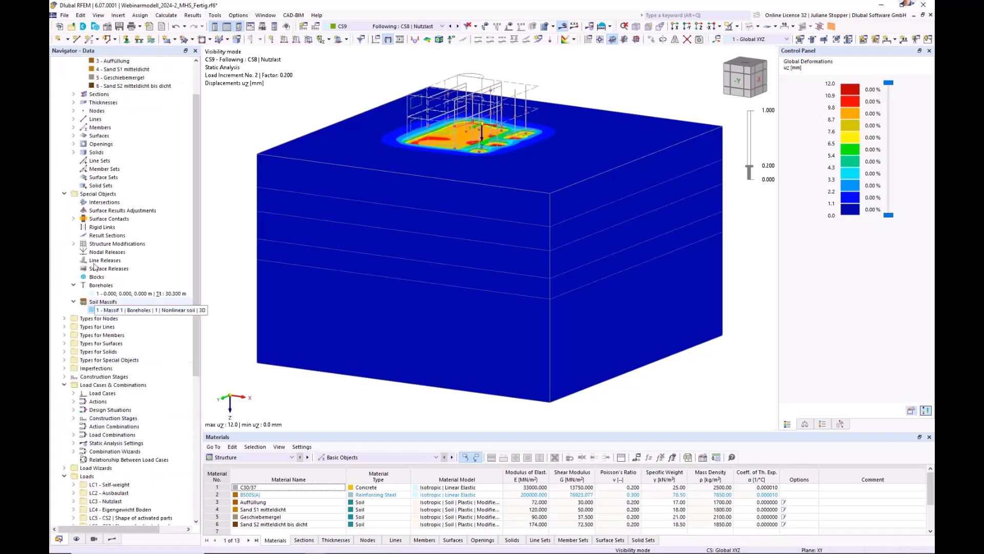
left_click(64, 194)
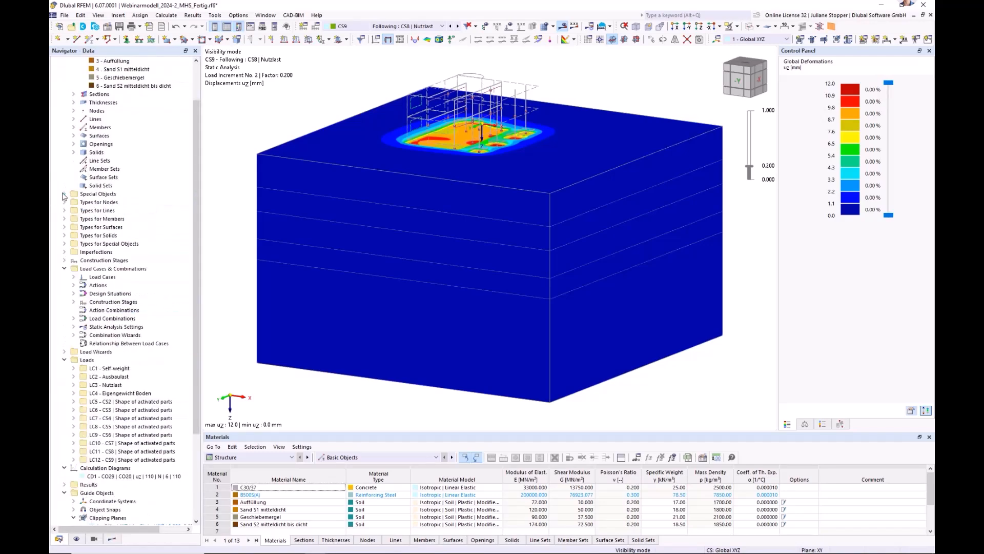
left_click(74, 319)
left_click(113, 320)
right_click(114, 320)
left_click(149, 328)
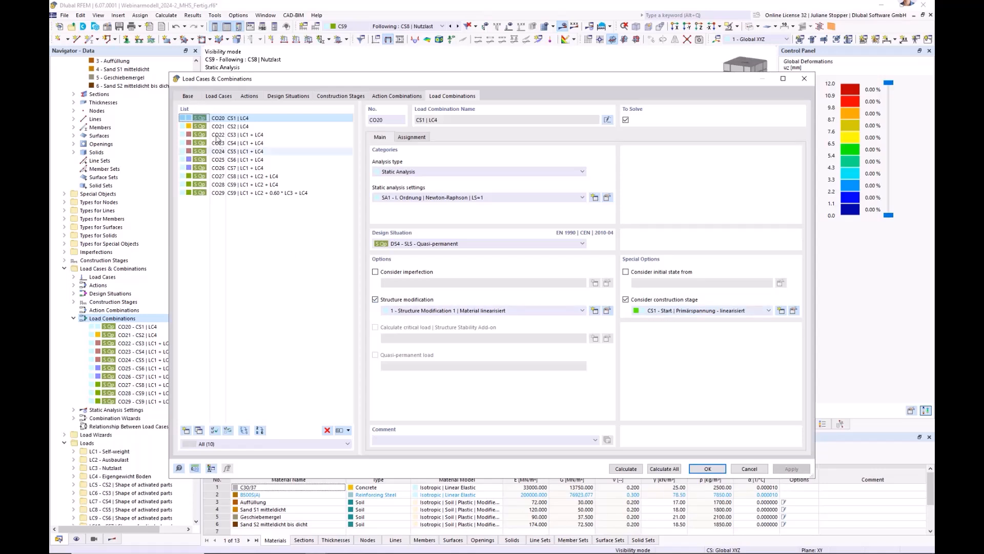
Examine the static analysis settings, initial states and construction stages of load combinations CO21, CO27, CO28 and CO29, and leave without changes
left_click(239, 126)
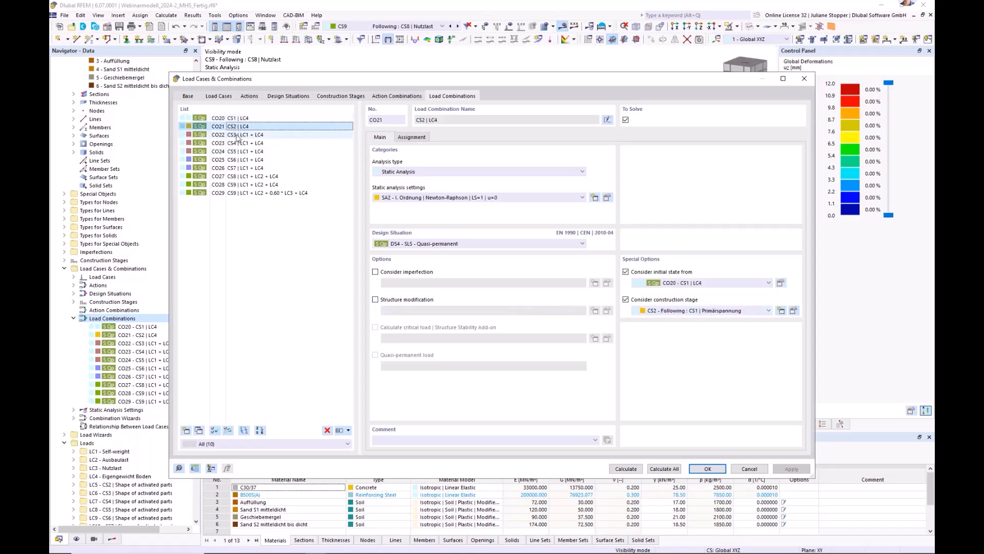
left_click(237, 184)
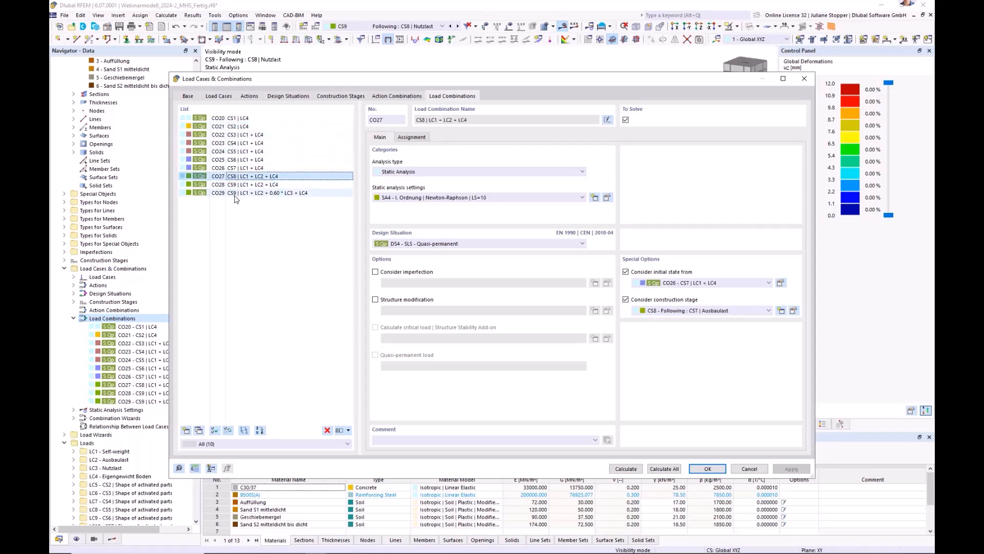
left_click(236, 194)
left_click(237, 186)
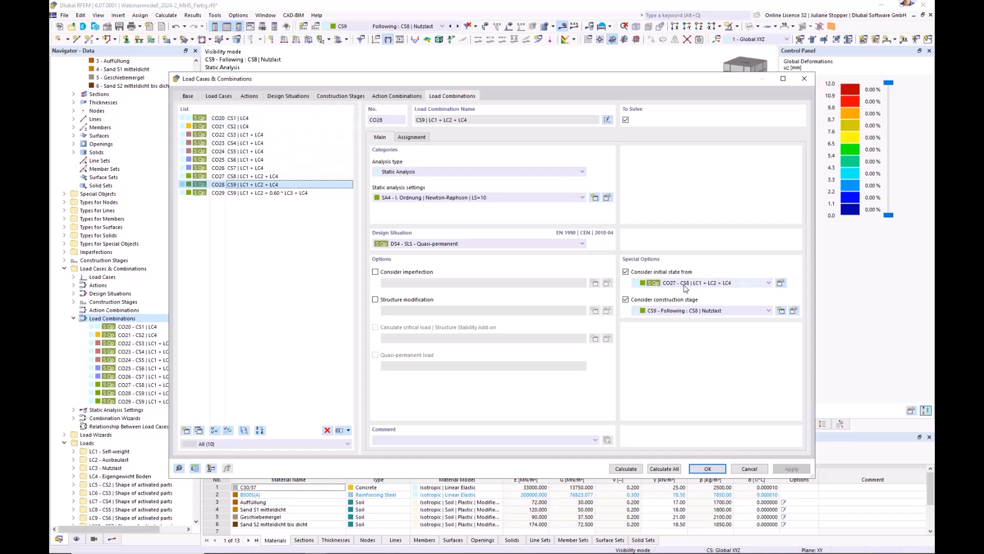
left_click(272, 250)
left_click(244, 193)
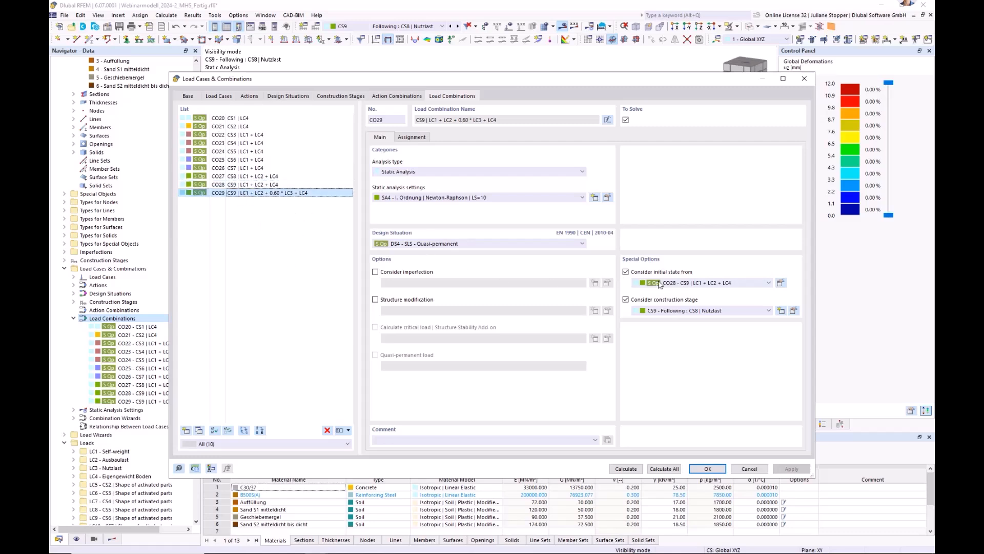
left_click(240, 185)
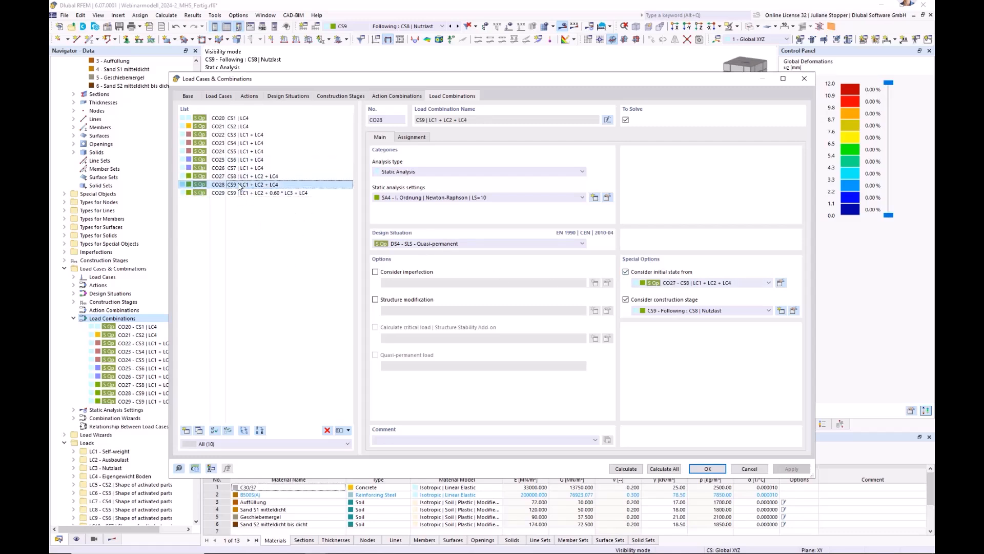
left_click(285, 194)
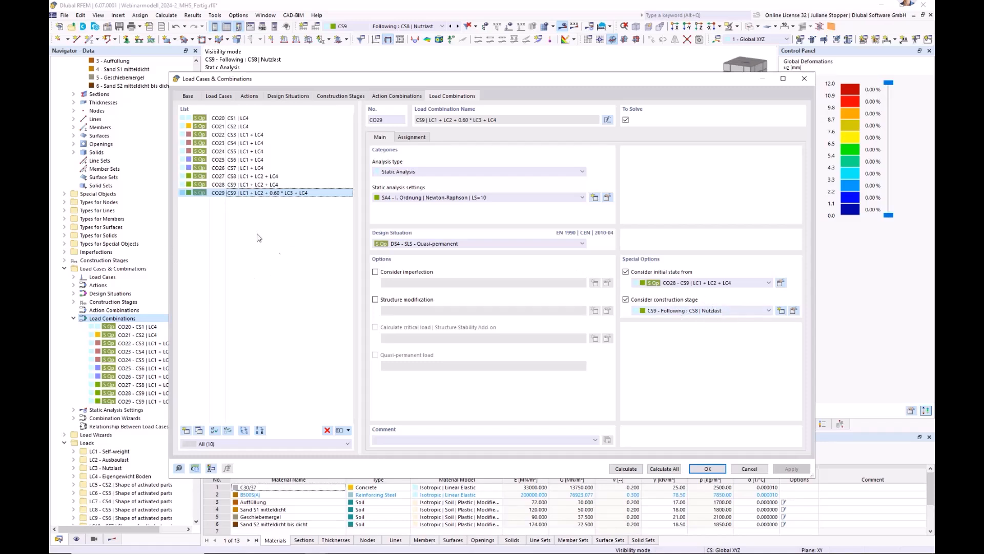
left_click(749, 468)
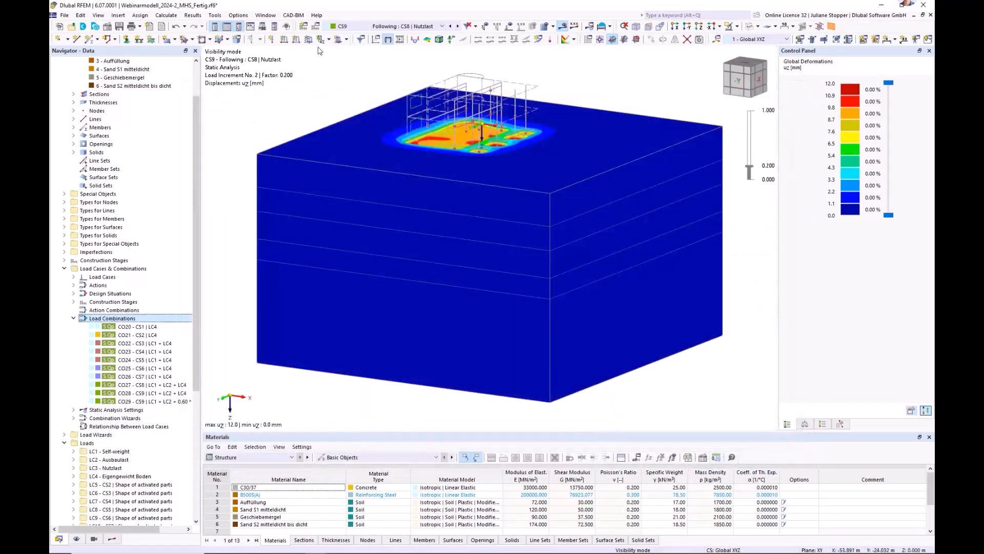
Display the results for load combination CO29 (CS9 | LC1 + LC2 + 0.60 * LC3 + LC4)
left_click(112, 538)
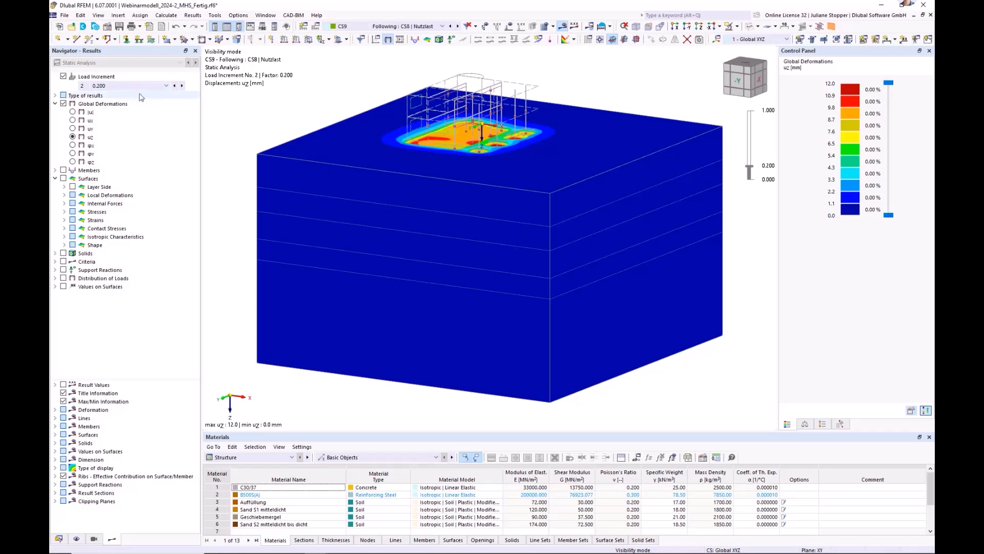
left_click(352, 29)
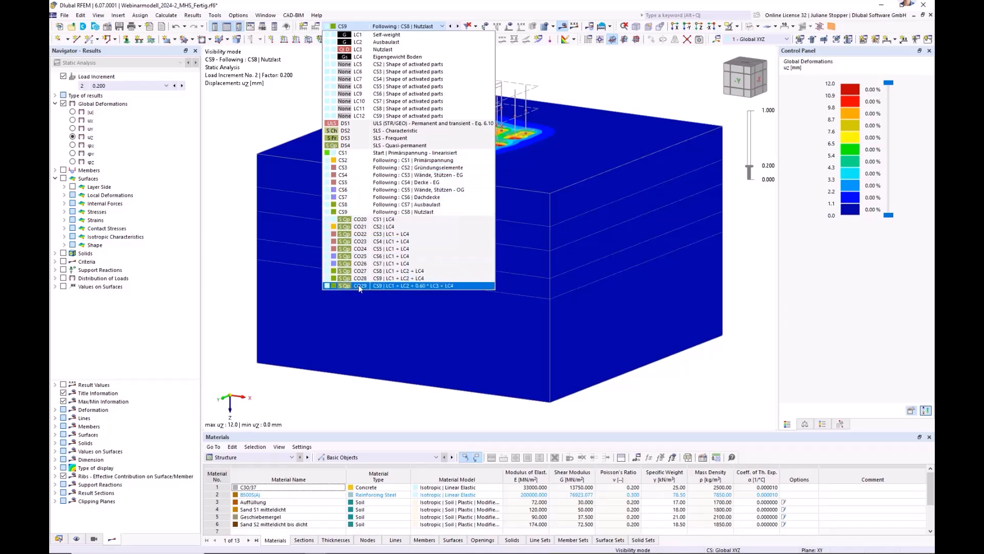
key("Escape")
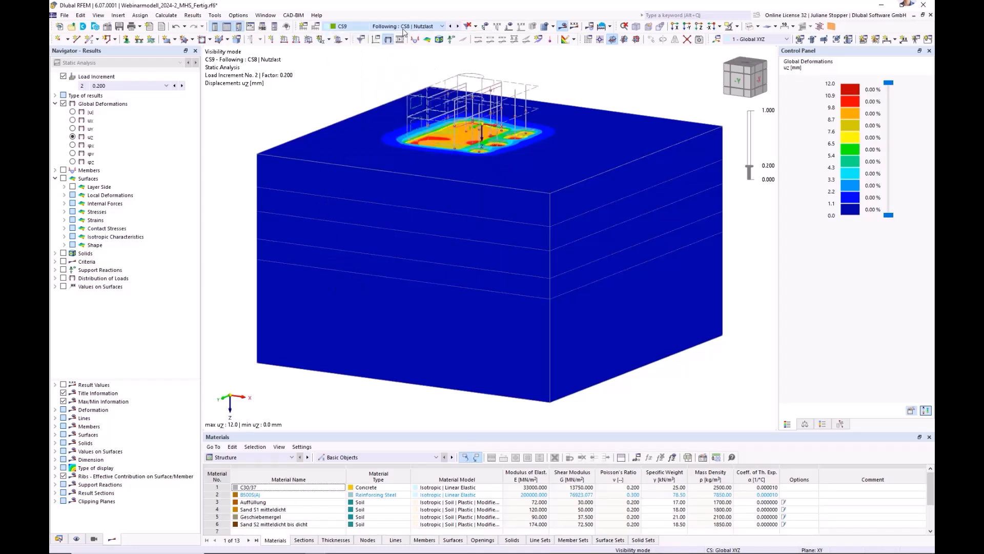
scroll(433, 30, "down", 1)
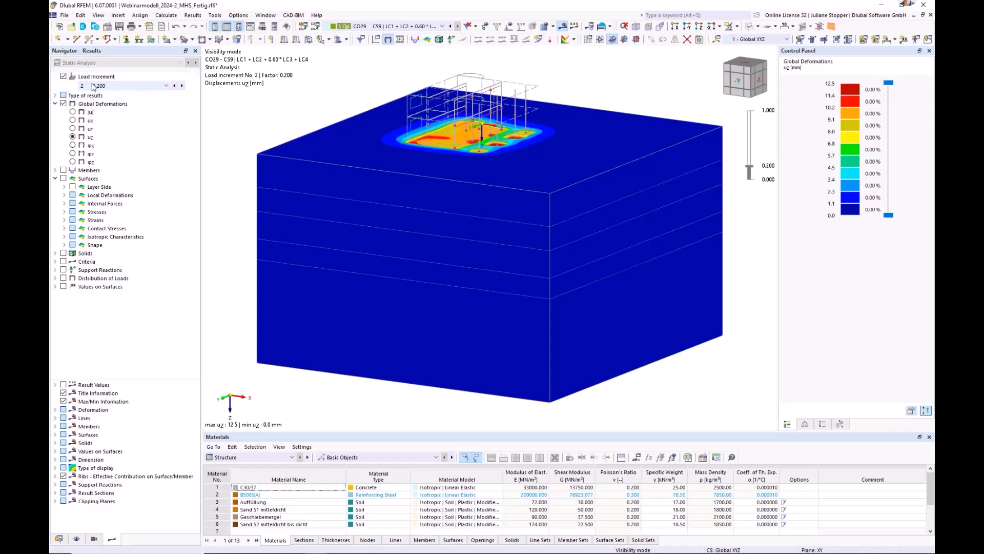
Show the uz displacements at load increment 10 (factor 1.000), and switch the load increment option off
left_click(123, 87)
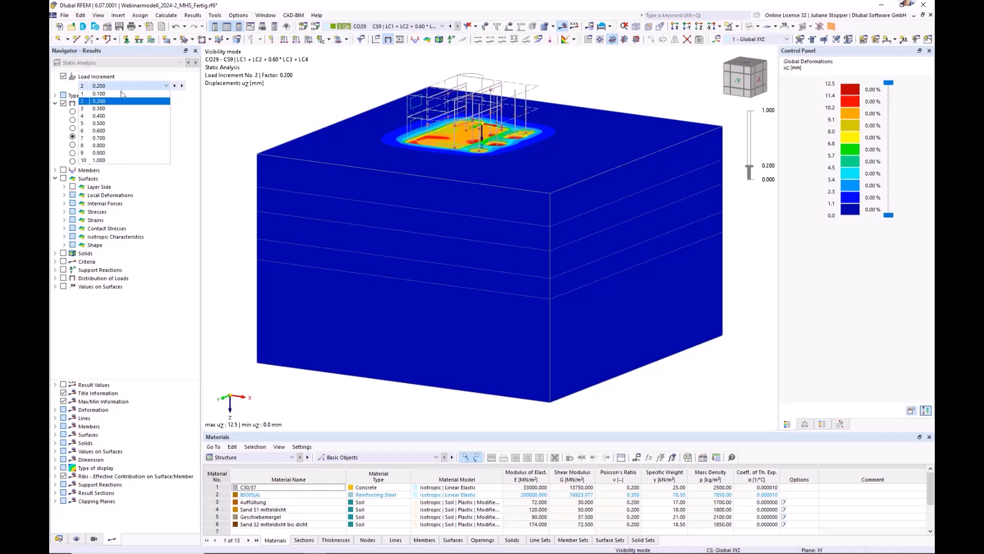
left_click(100, 161)
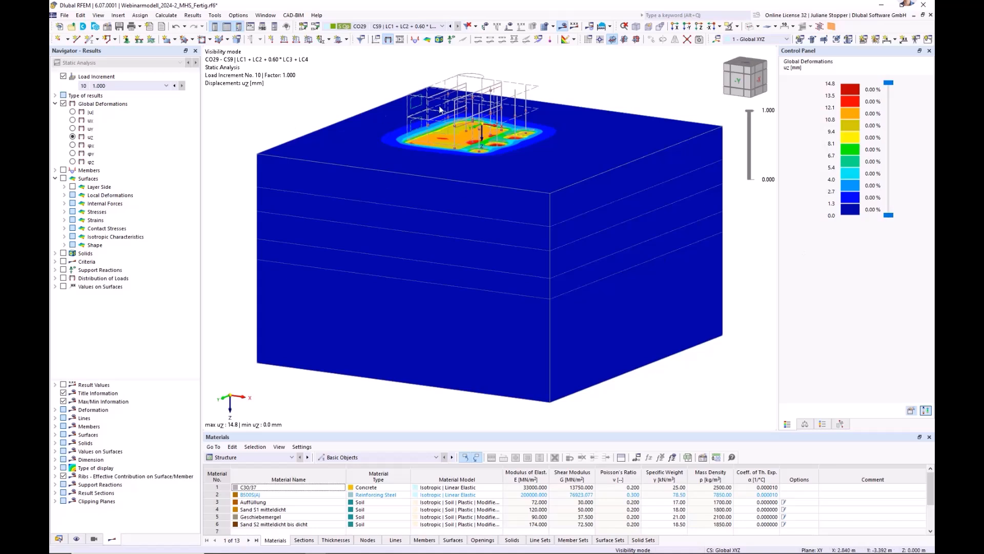
middle_click_drag(261, 148, 261, 155)
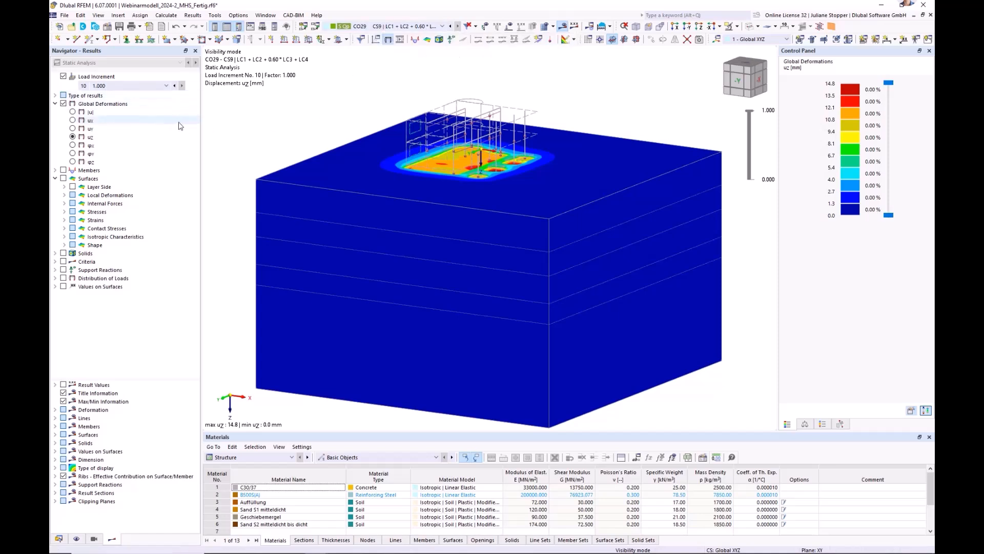
left_click(63, 77)
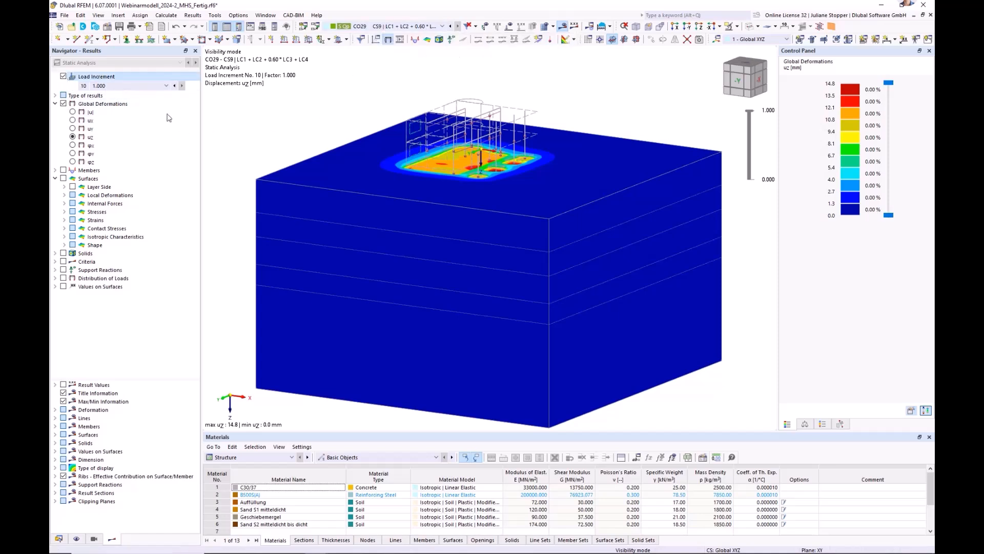
left_click(63, 76)
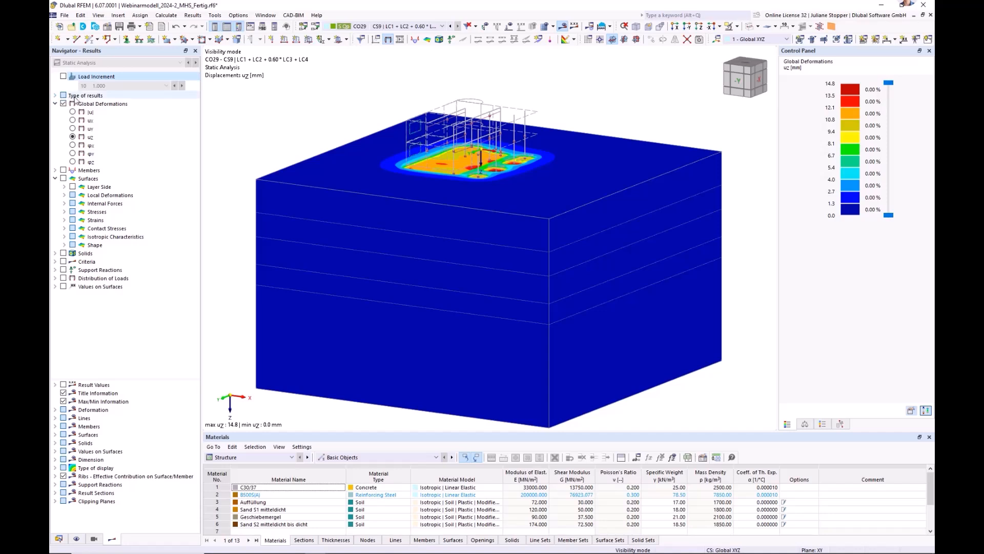
Expand the result types and view the CO29 displacements as differences to the initial state
left_click(55, 96)
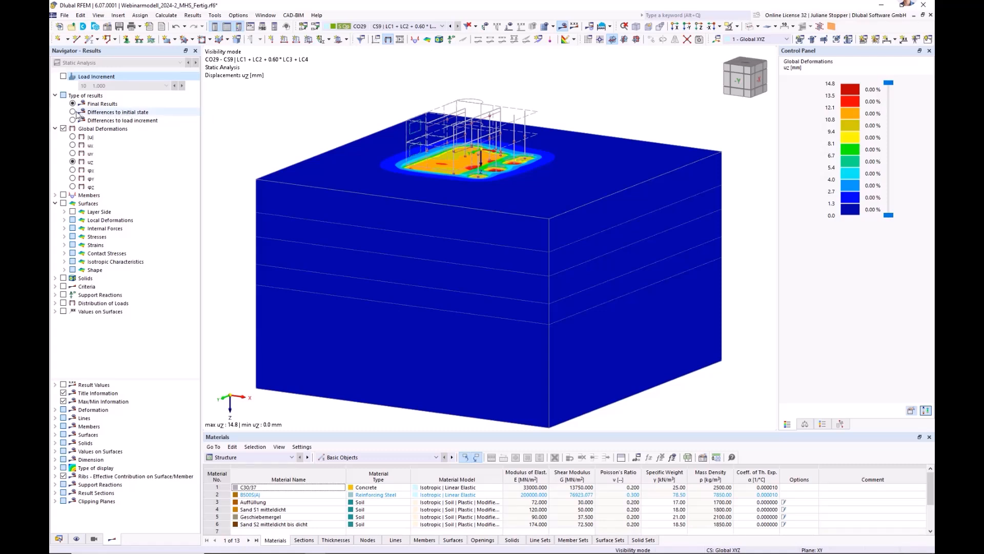
left_click(442, 27)
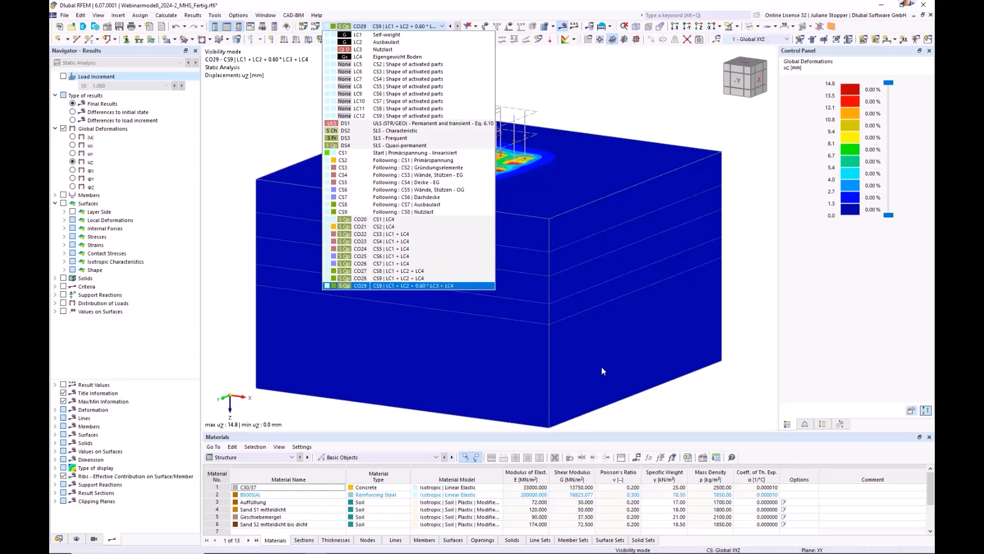
left_click(142, 114)
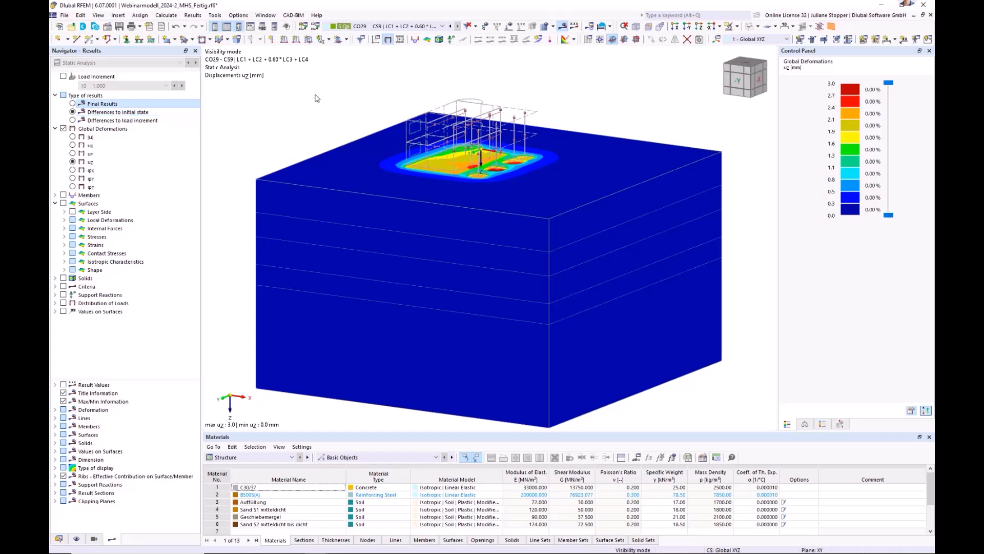
Examine the final uz displacements of load combinations CO20 to CO25, one construction stage after another
left_click(394, 28)
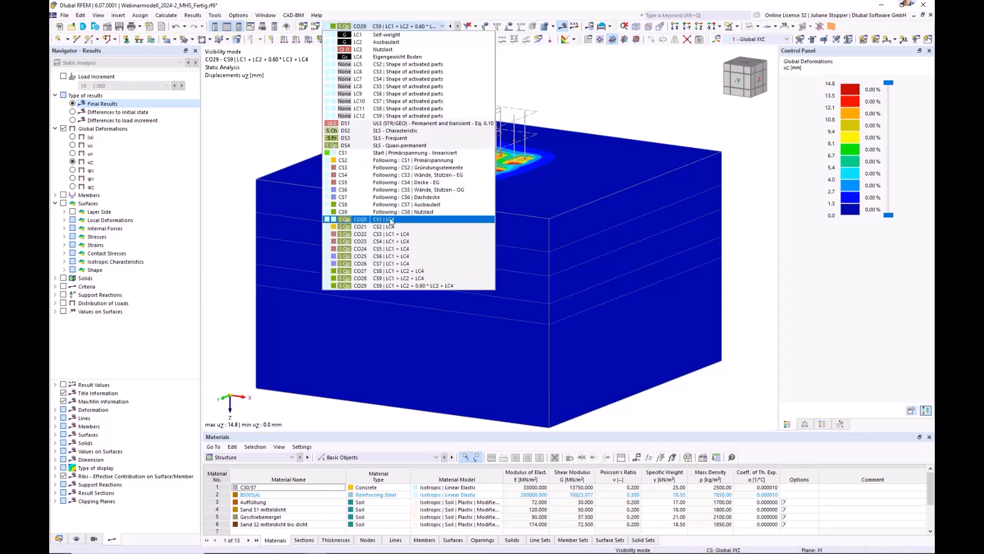
key("Escape")
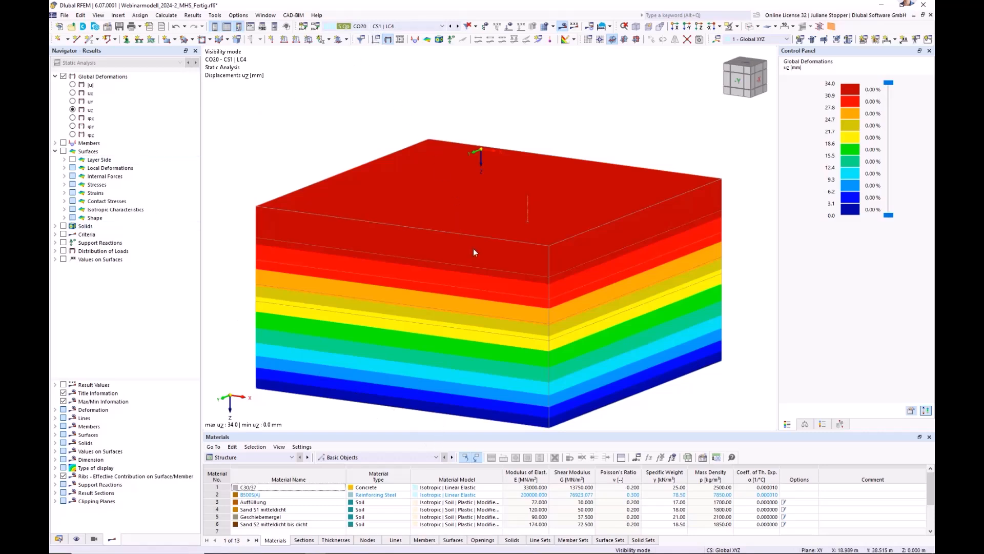
middle_click_drag(533, 335, 536, 300)
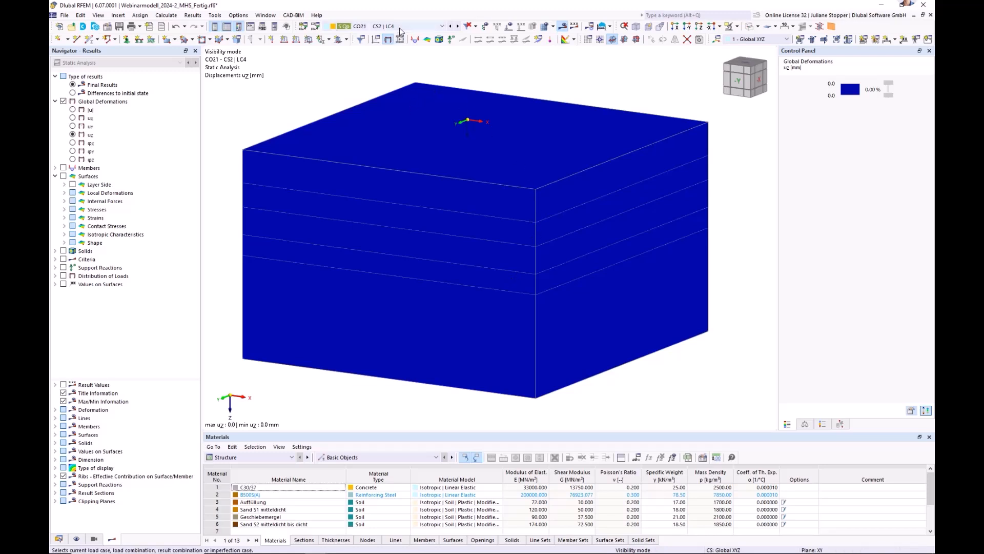
left_click(457, 27)
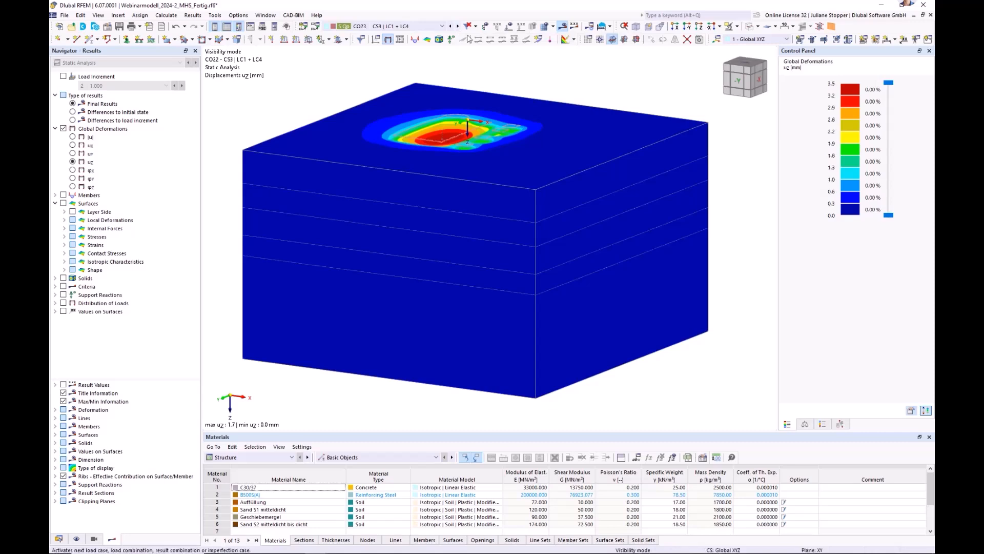
left_click(457, 26)
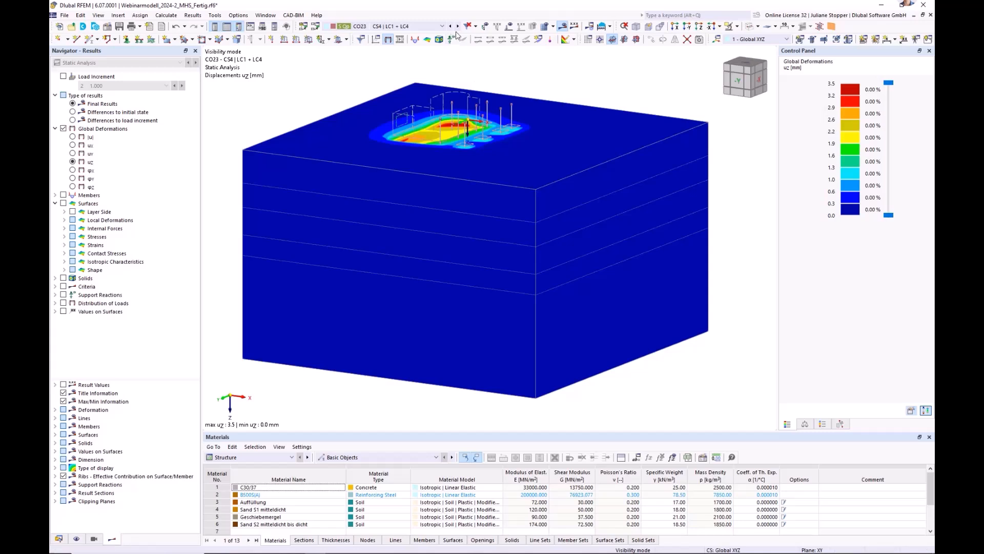
middle_click_drag(478, 101, 468, 153)
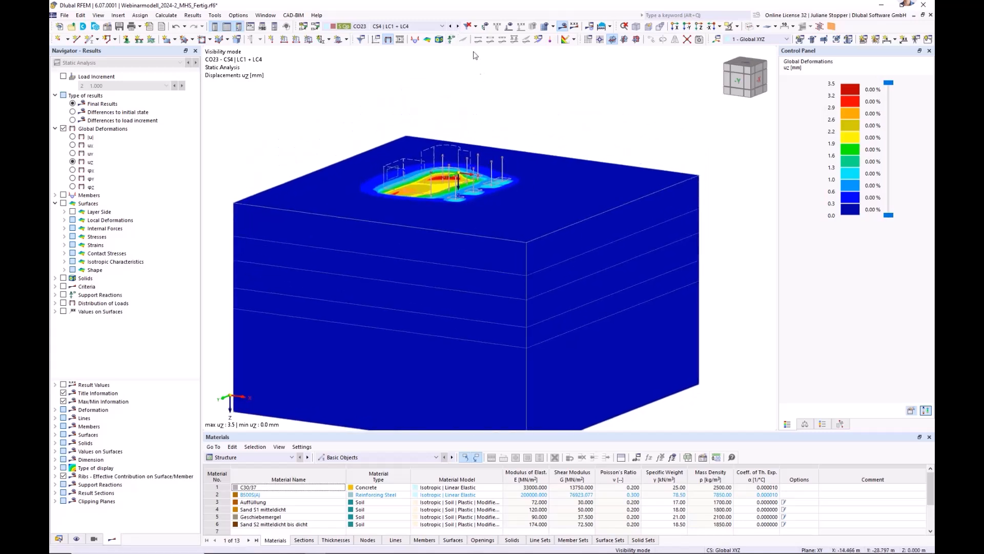
left_click(458, 26)
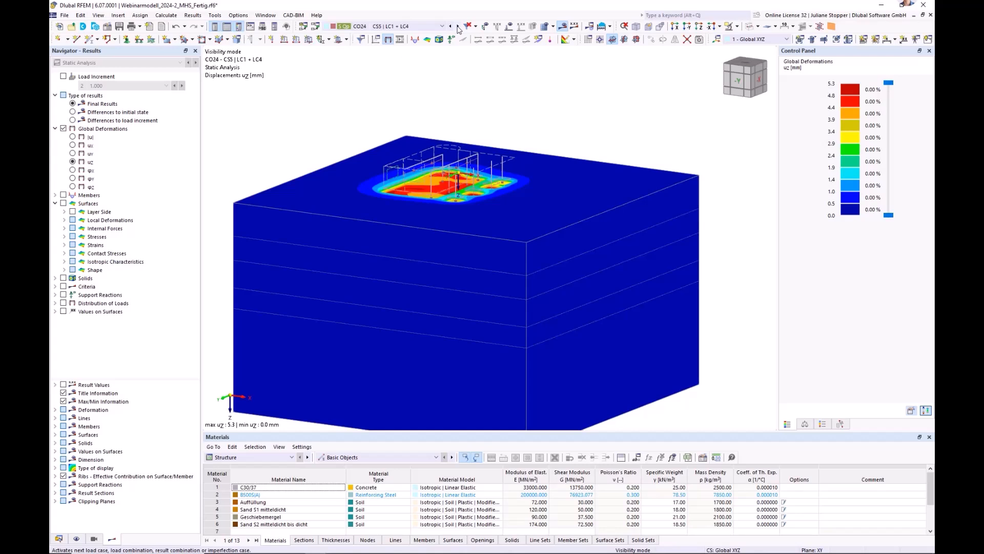
left_click(458, 26)
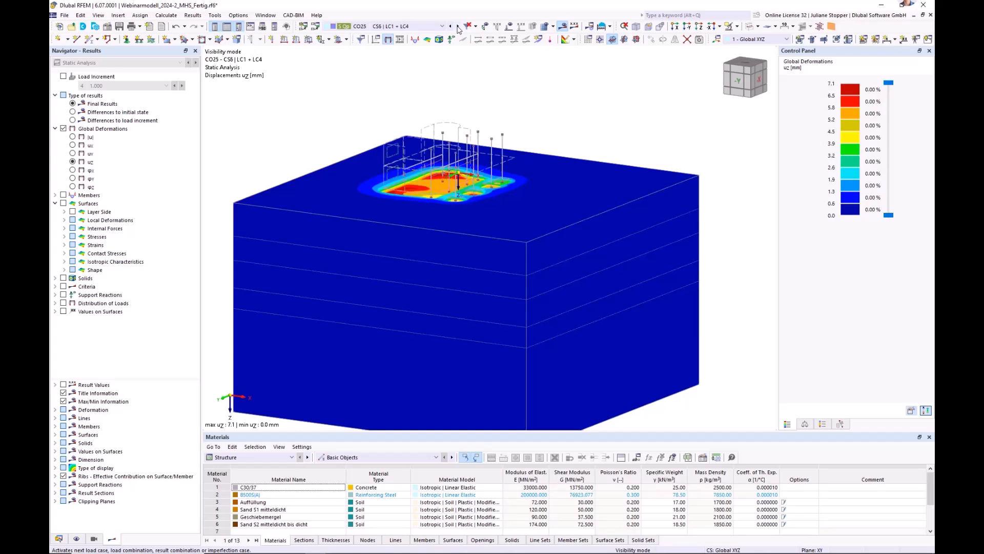
middle_click_drag(447, 207, 400, 236)
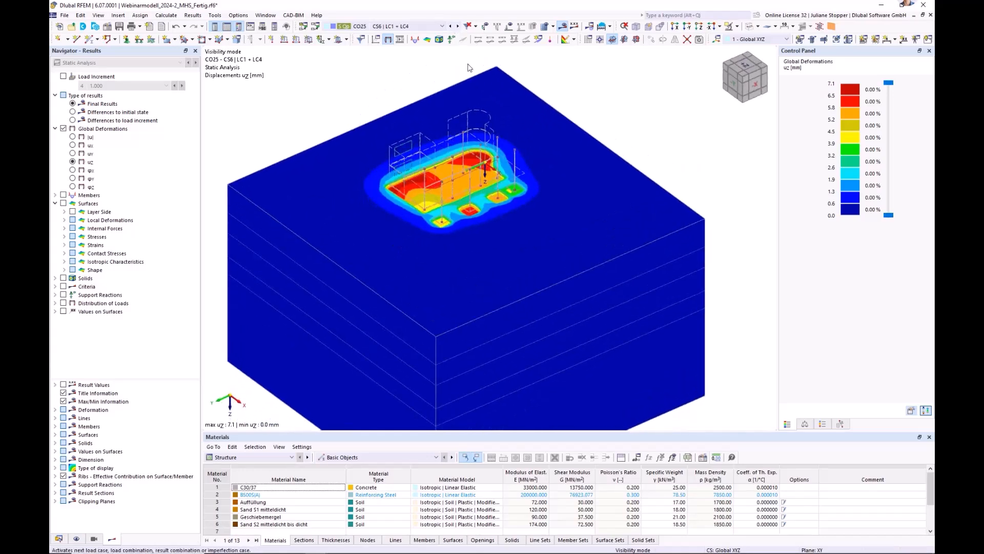
scroll(414, 30, "down", 1)
Display the results of load combination CO29 with the building rendered solid in a lower, side-on view
left_click(415, 27)
key("Escape")
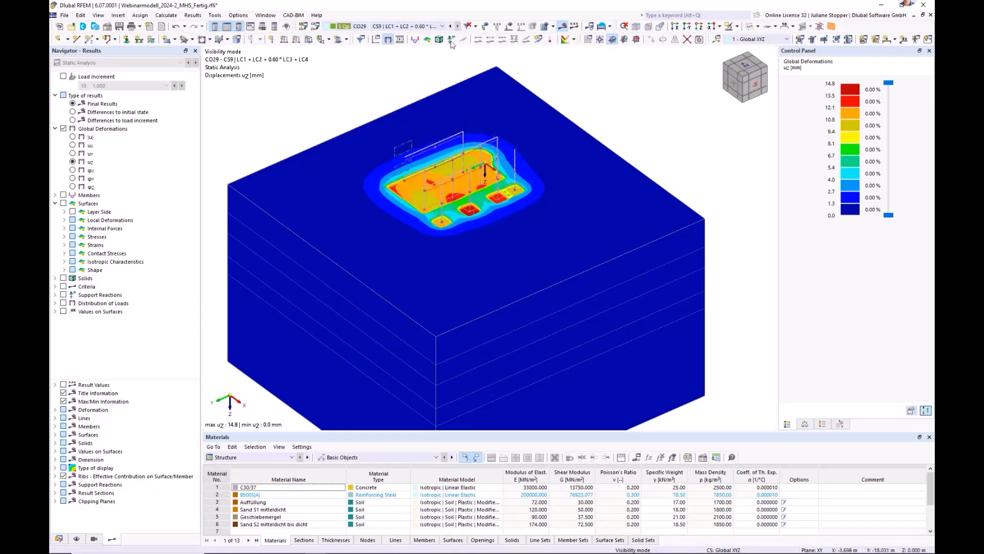
left_click(401, 29)
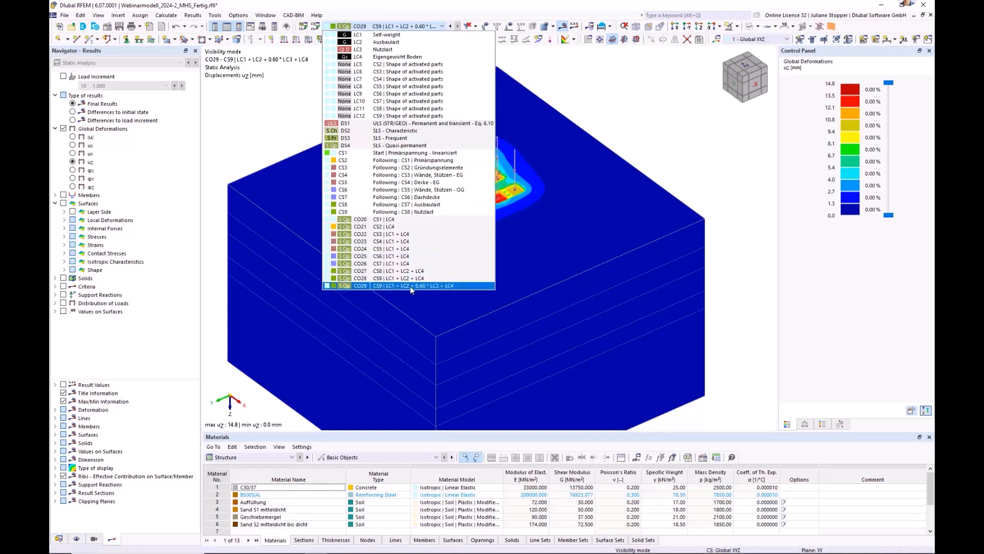
key("Escape")
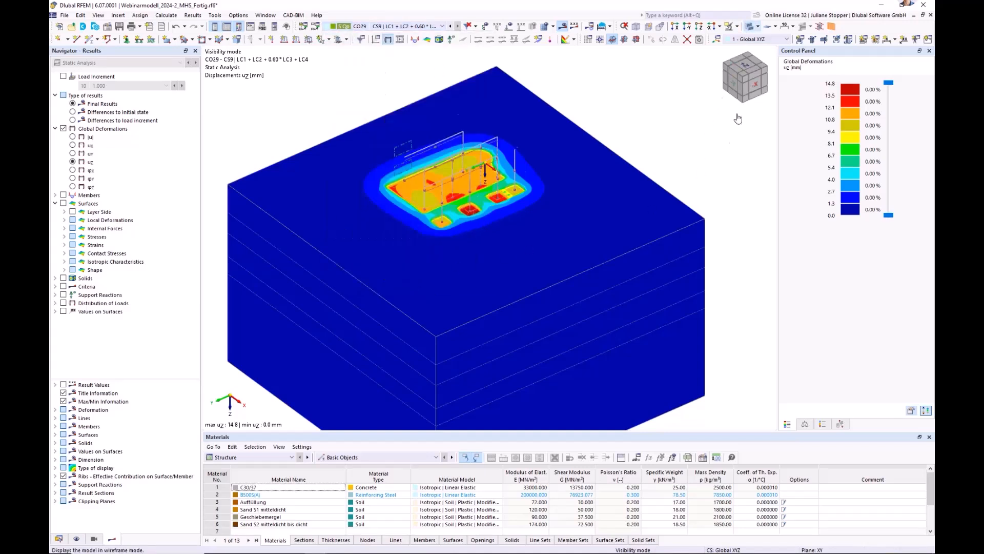
left_click(744, 72)
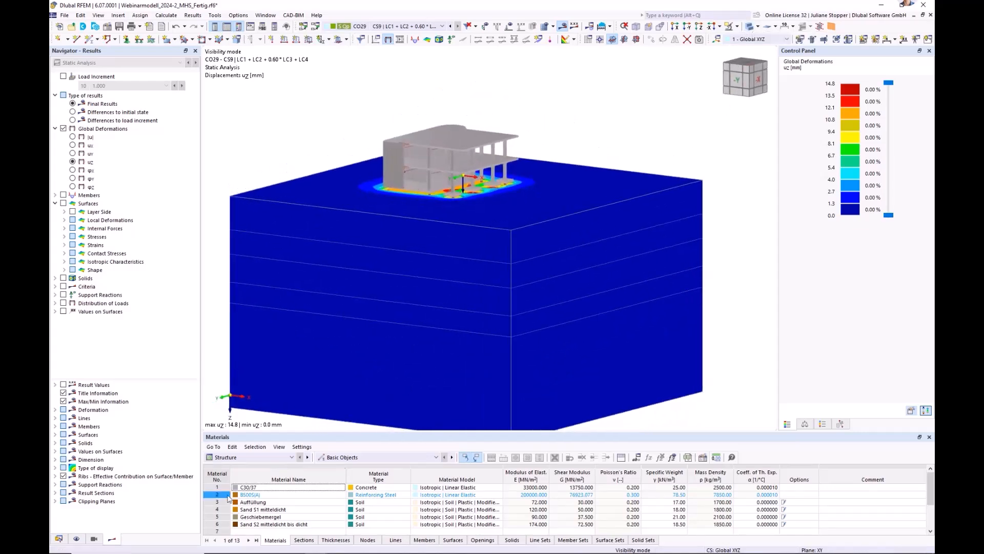
Start defining a new clipping plane among the model's guide objects
left_click(59, 538)
scroll(87, 417, "down", 1)
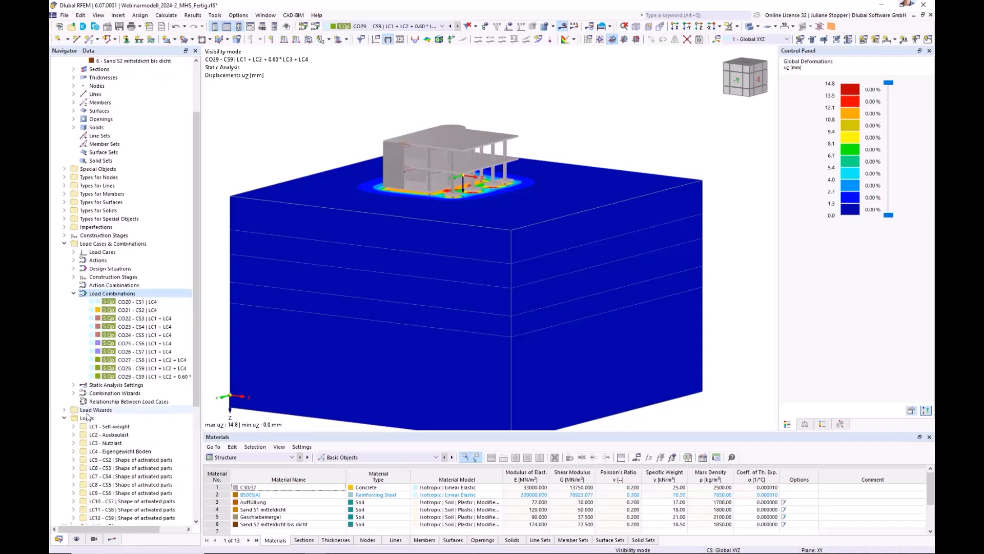
scroll(87, 416, "down", 7)
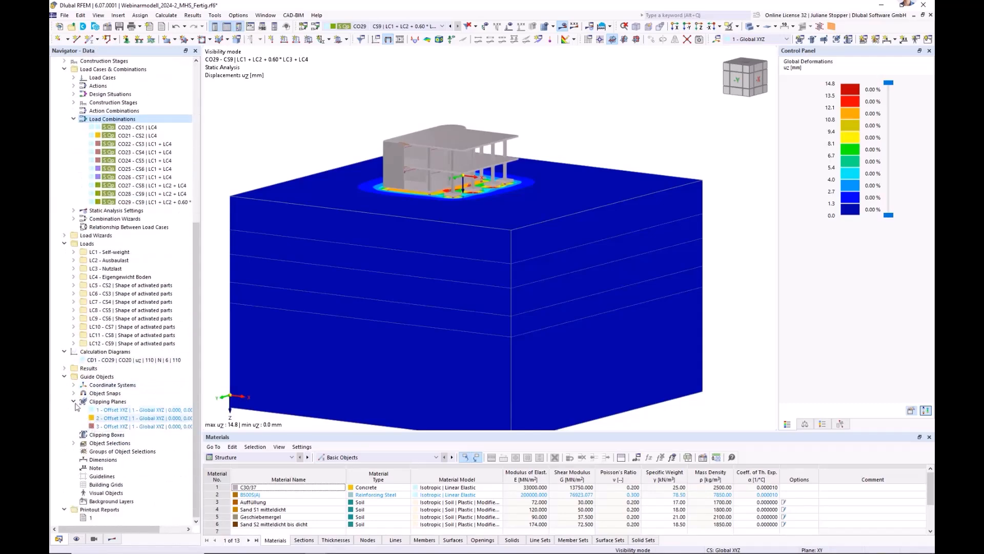
left_click(74, 402)
left_click(74, 426)
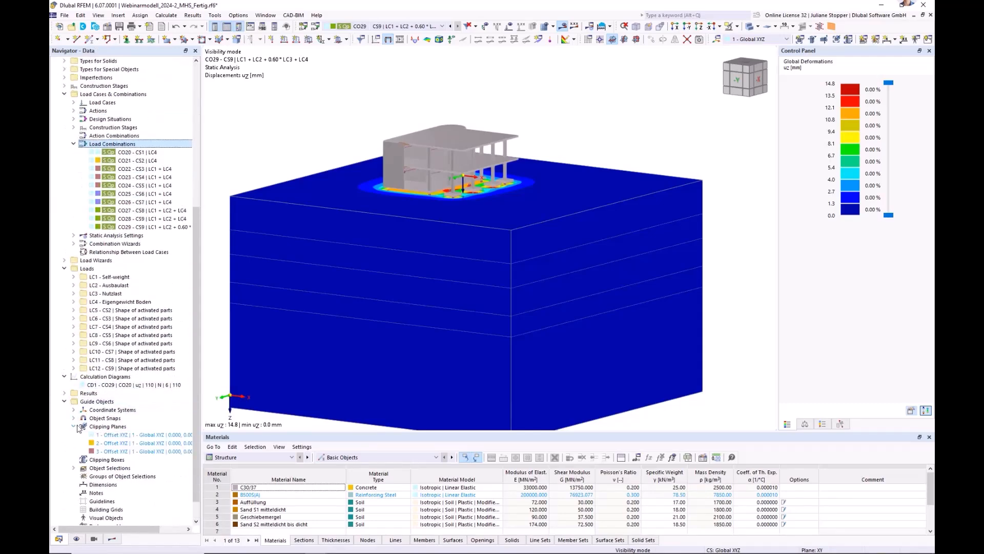
right_click(98, 426)
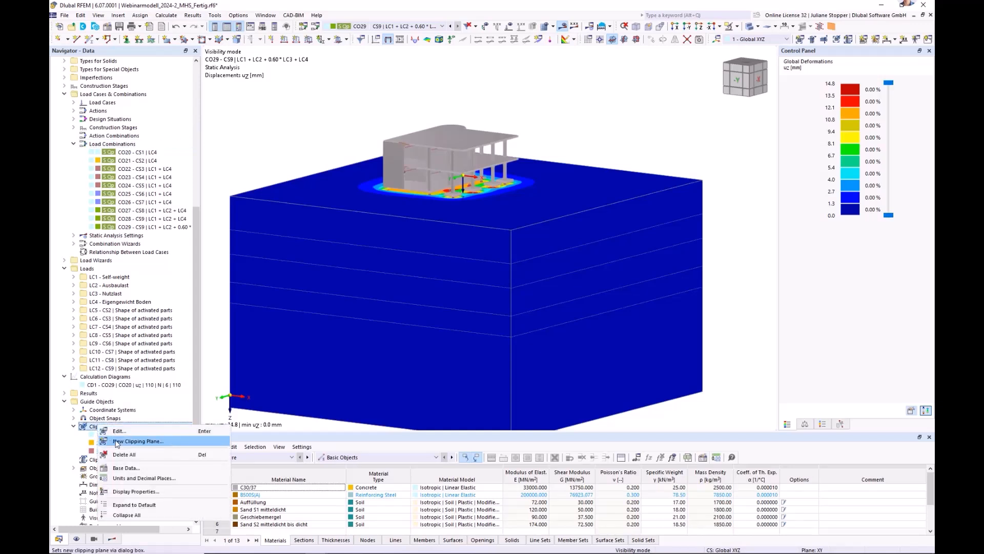
left_click(126, 443)
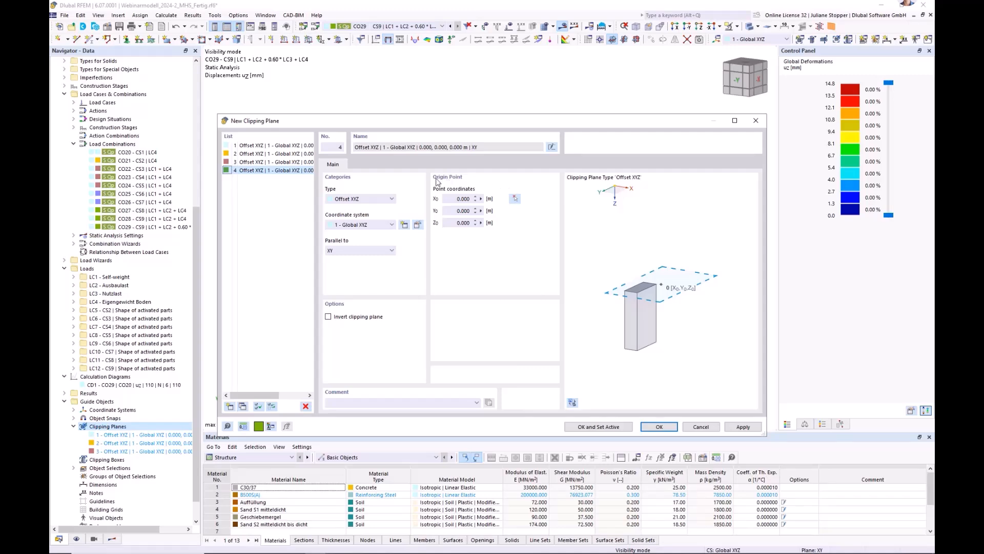
Display the nodes and pick the column footing node at X 7.500, Y 8.500, Z -0.300 m as the clipping plane's origin
left_click(515, 199)
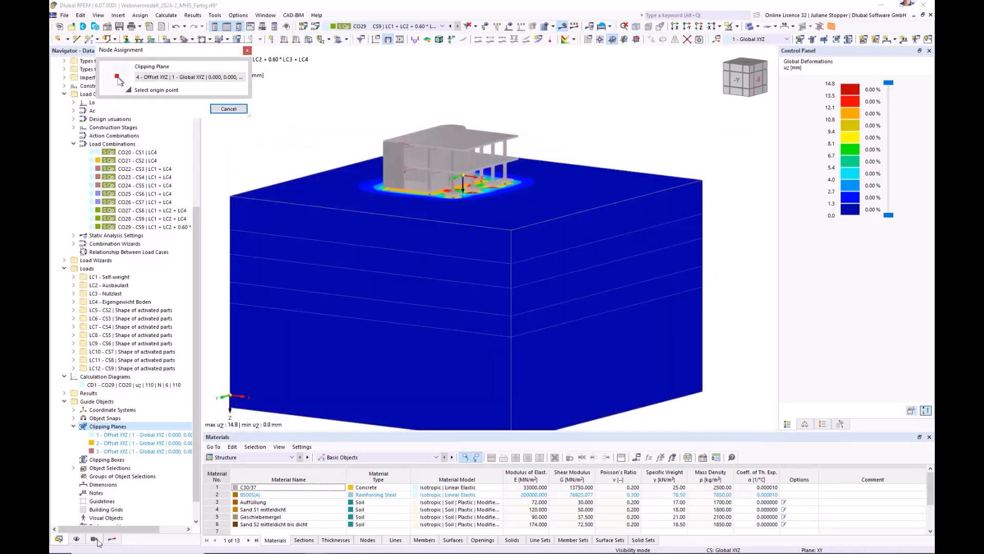
left_click(77, 539)
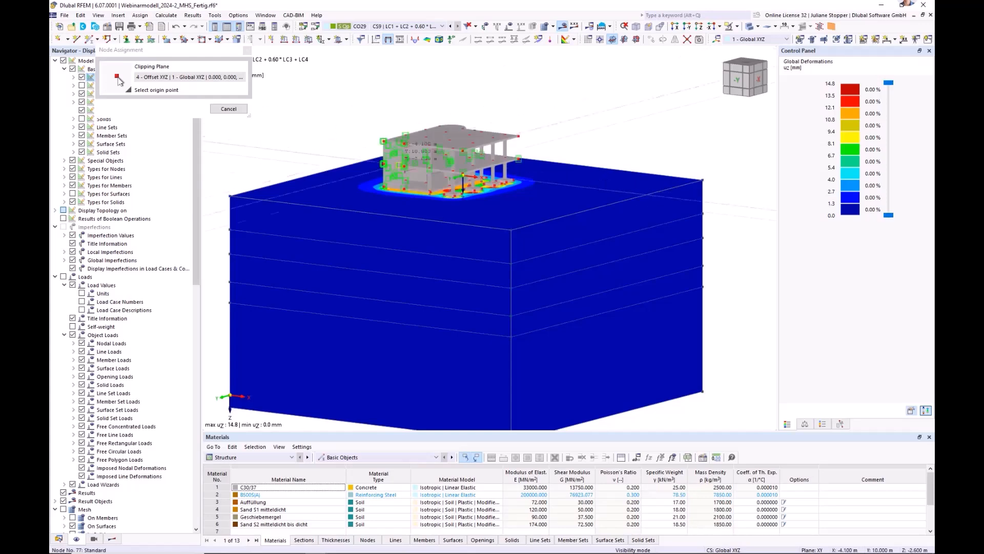
scroll(462, 215, "up", 5)
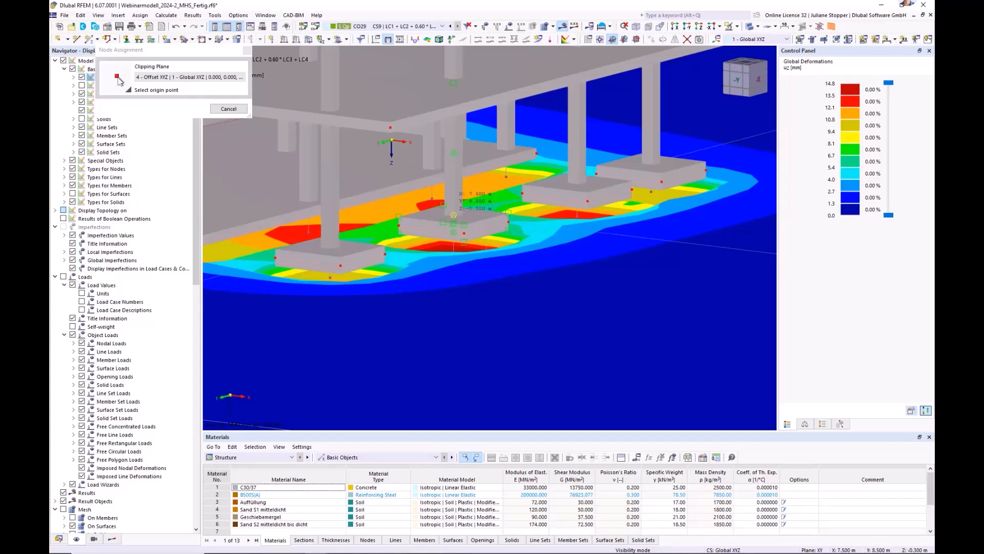
left_click(453, 214)
Set the new clipping plane parallel to XZ and confirm its definition
left_click(340, 251)
left_click(338, 258)
key("Down")
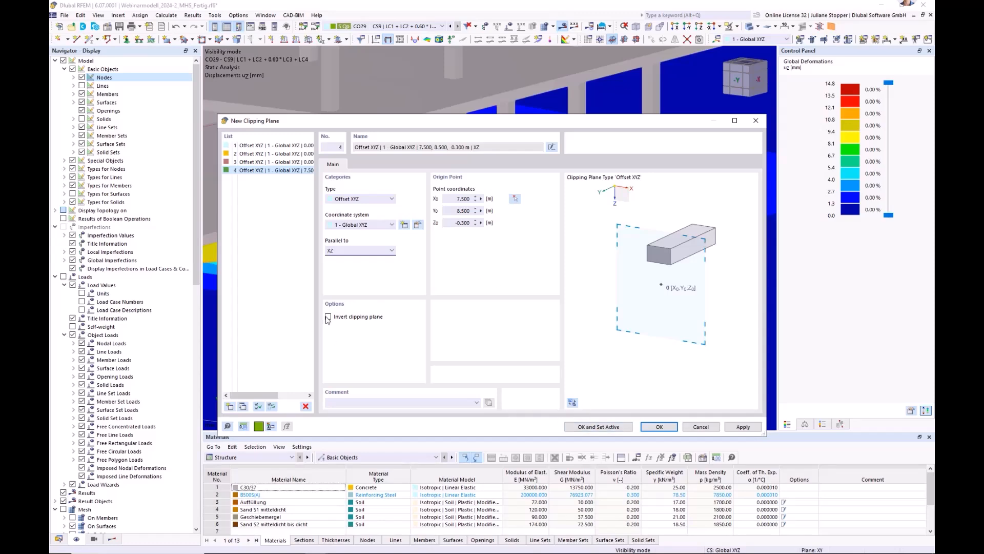
left_click(659, 426)
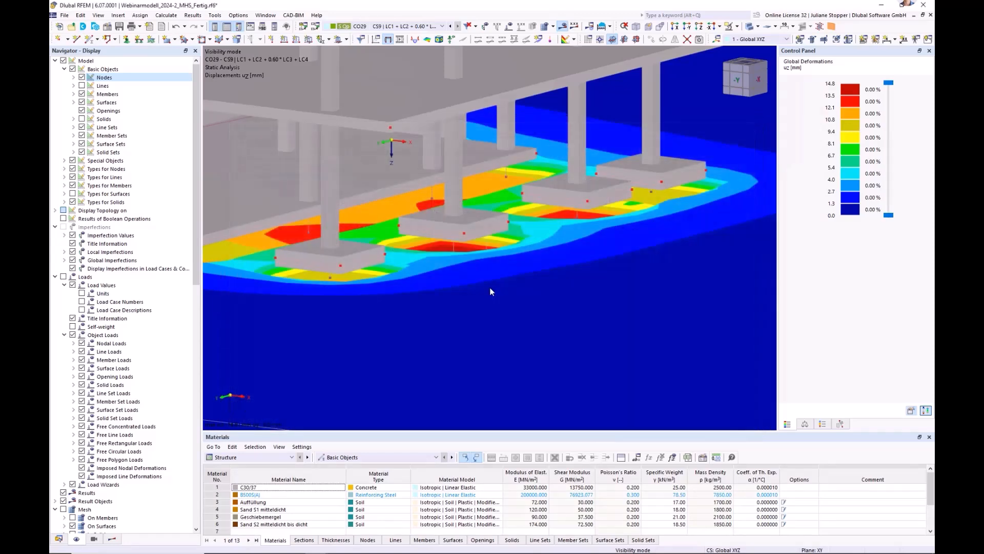
Activate the new XZ clipping plane and shift it along Y through the building and soil block
left_click(59, 540)
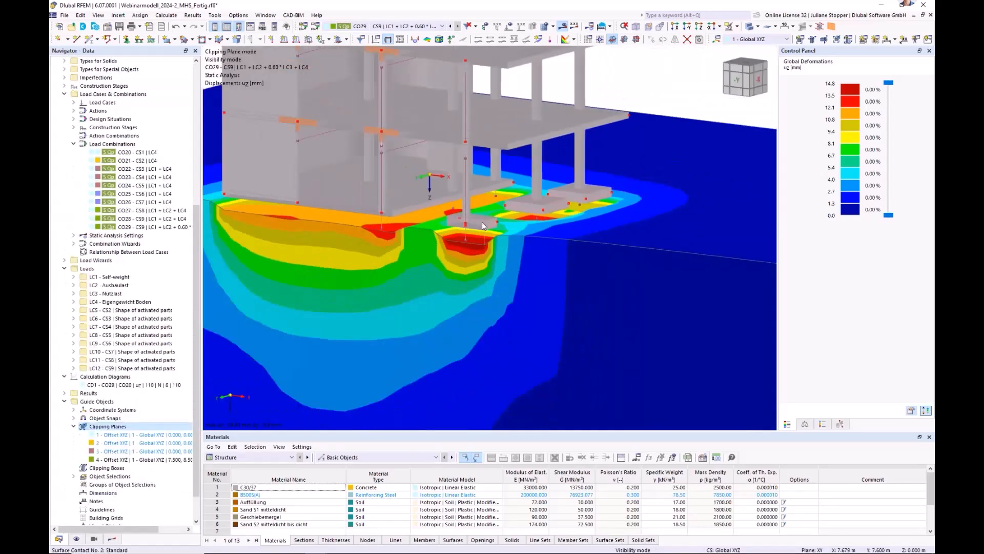
scroll(425, 271, "down", 10)
middle_click_drag(415, 304, 451, 245)
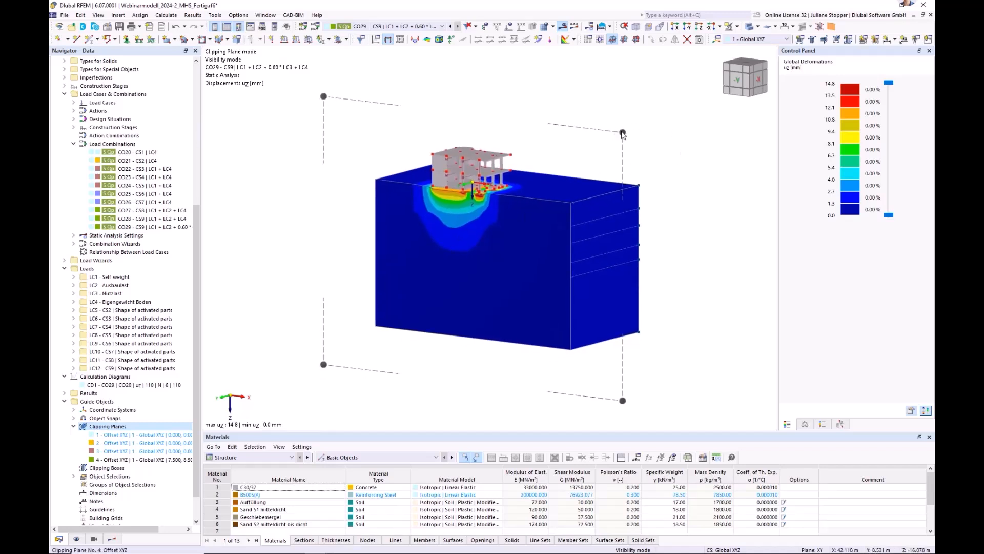
left_click_drag(617, 138, 639, 134)
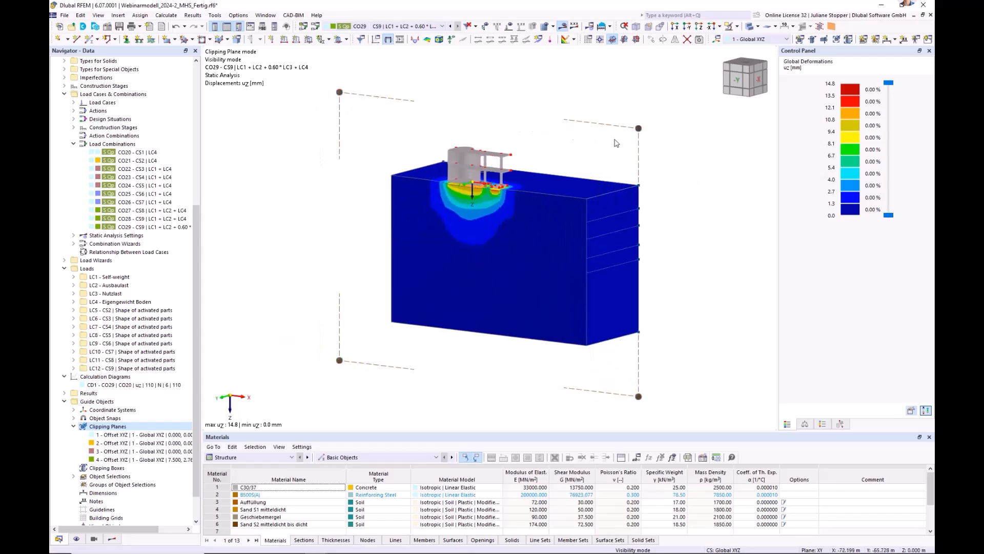
left_click_drag(637, 135, 637, 135)
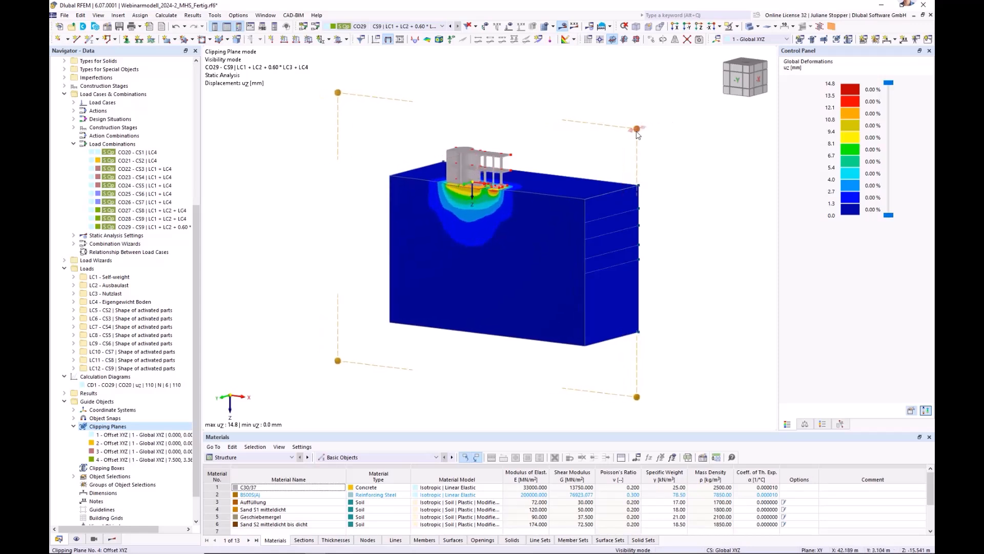
Set clipping plane No. 4 parallel to YZ and apply it as the active plane
right_click(636, 128)
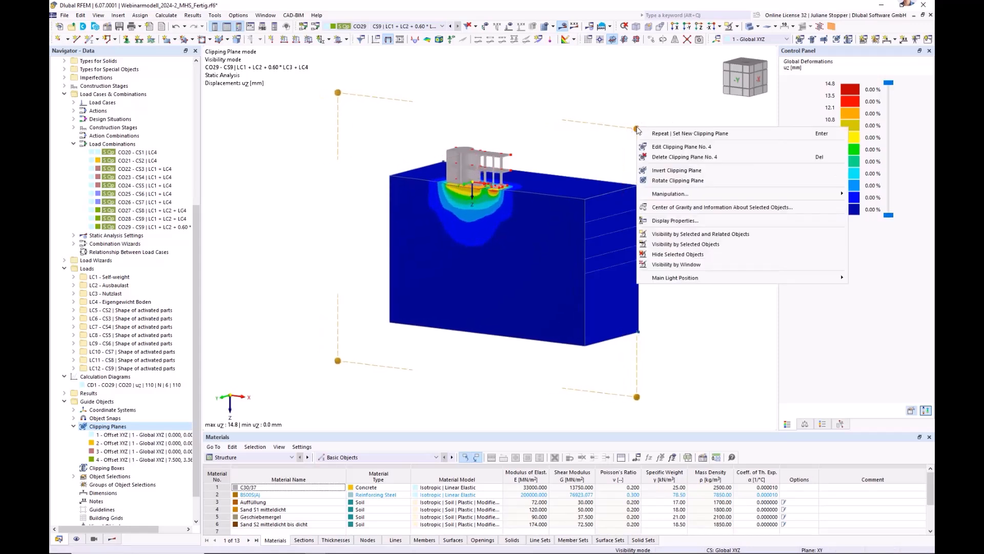
left_click(658, 148)
left_click(342, 250)
left_click(338, 275)
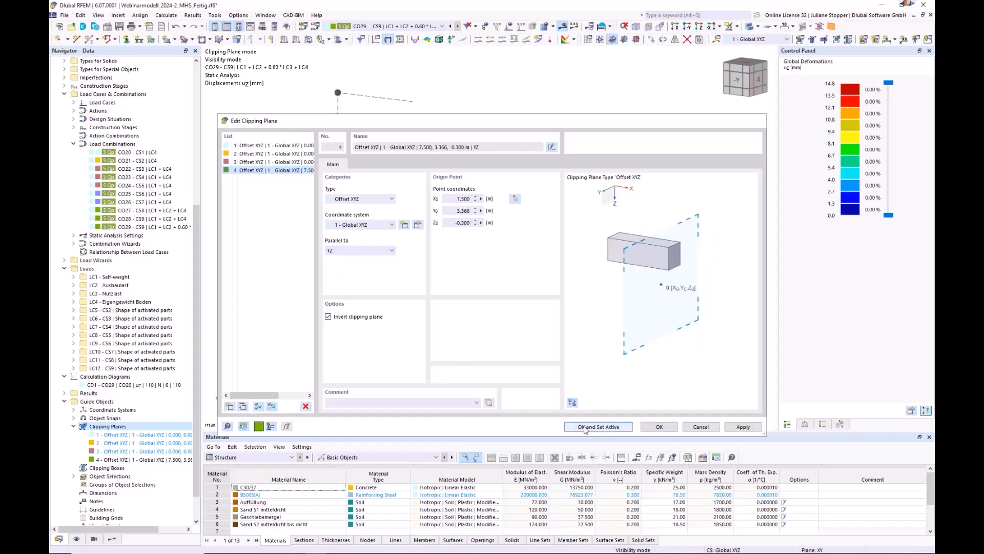
left_click(585, 427)
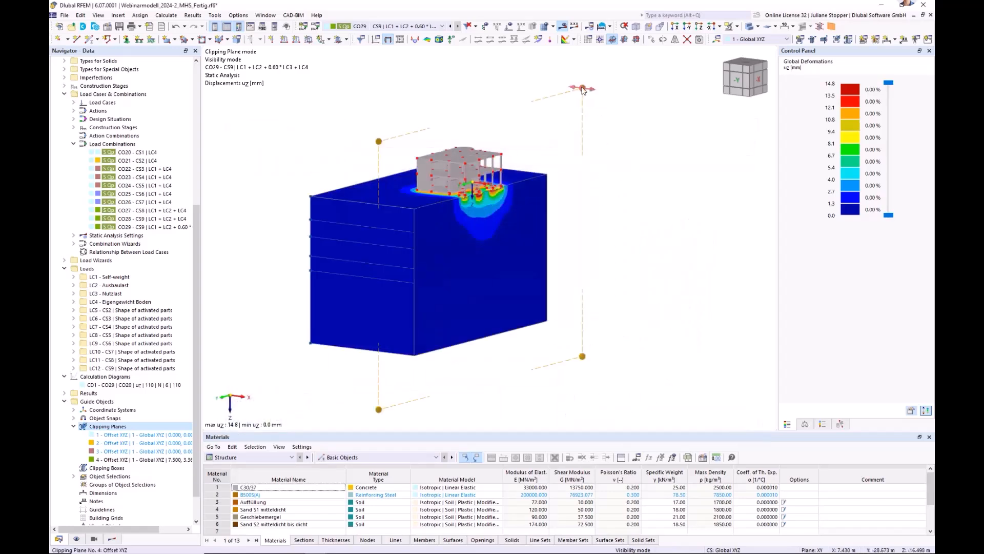
Shift the YZ clipping plane along X to about 8.13 m and inspect the soil settlements beneath the column footings
left_click_drag(582, 90, 553, 94)
scroll(564, 228, "up", 3)
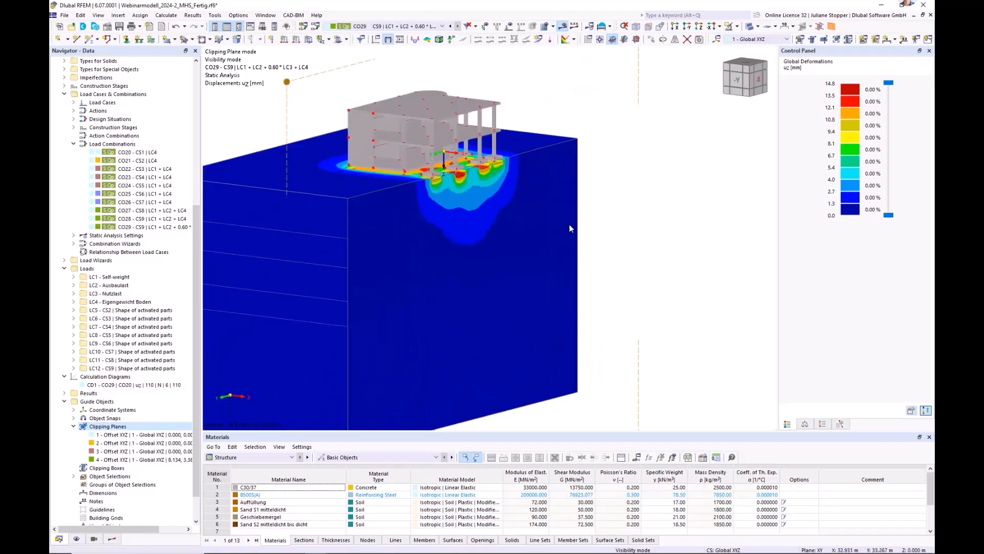
middle_click_drag(576, 225, 406, 231, "ctrl")
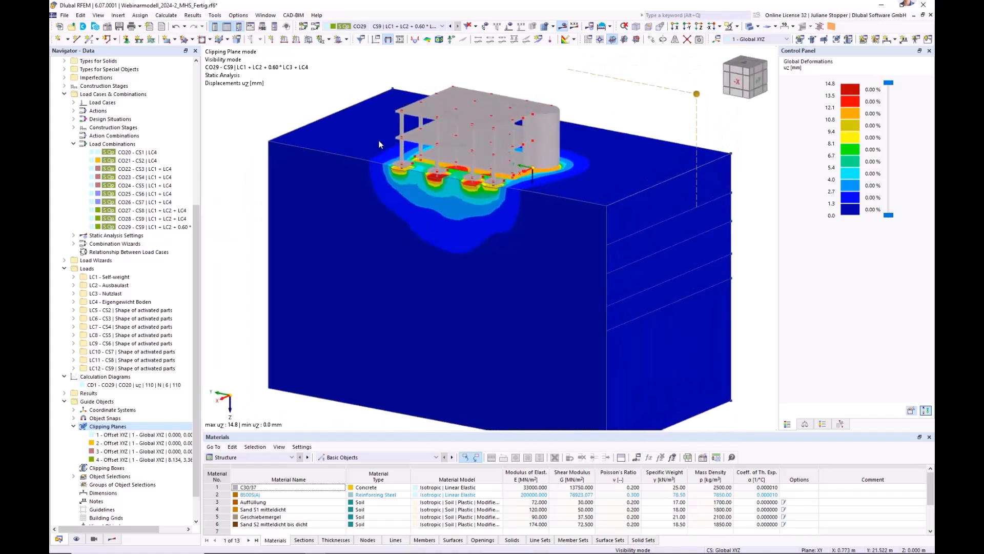
scroll(379, 144, "up", 5)
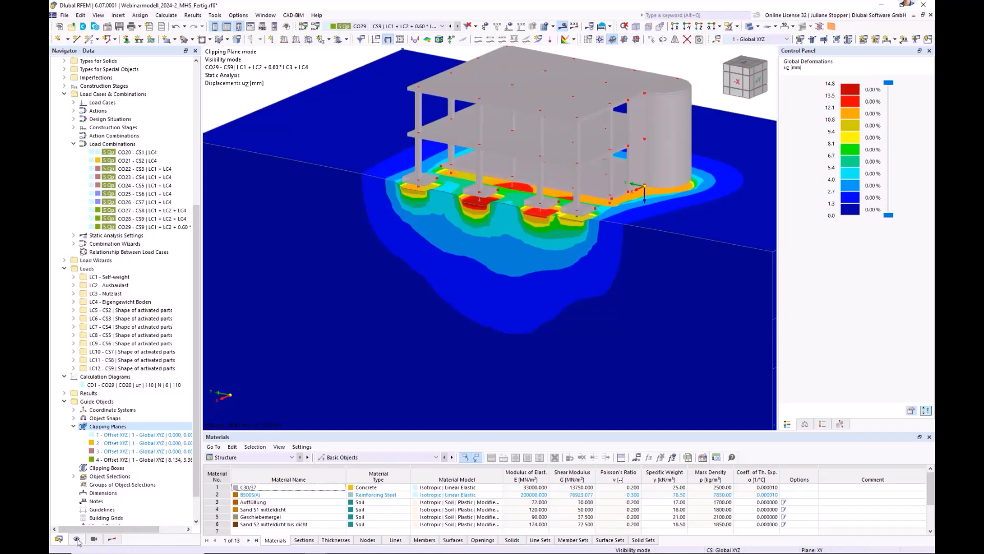
left_click(113, 539)
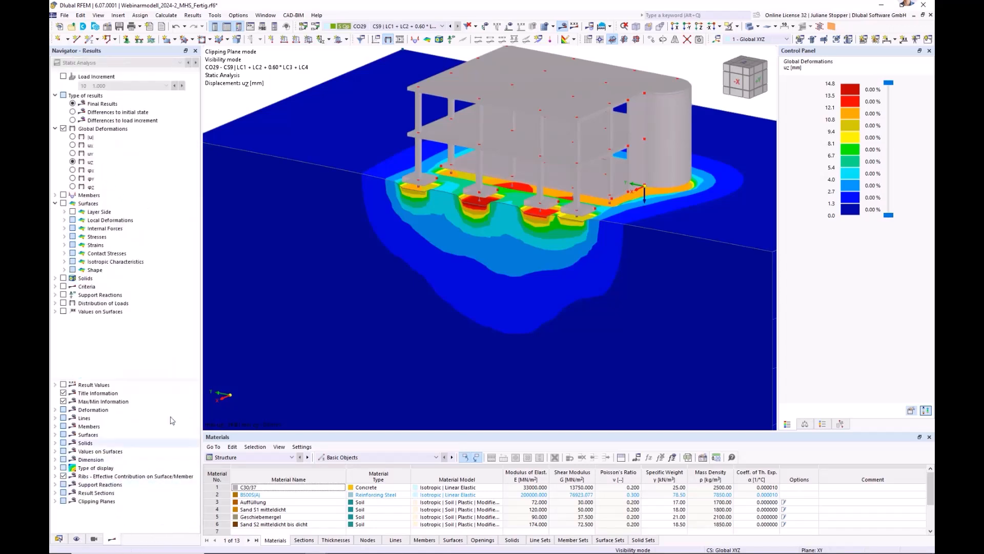
scroll(484, 262, "down", 3)
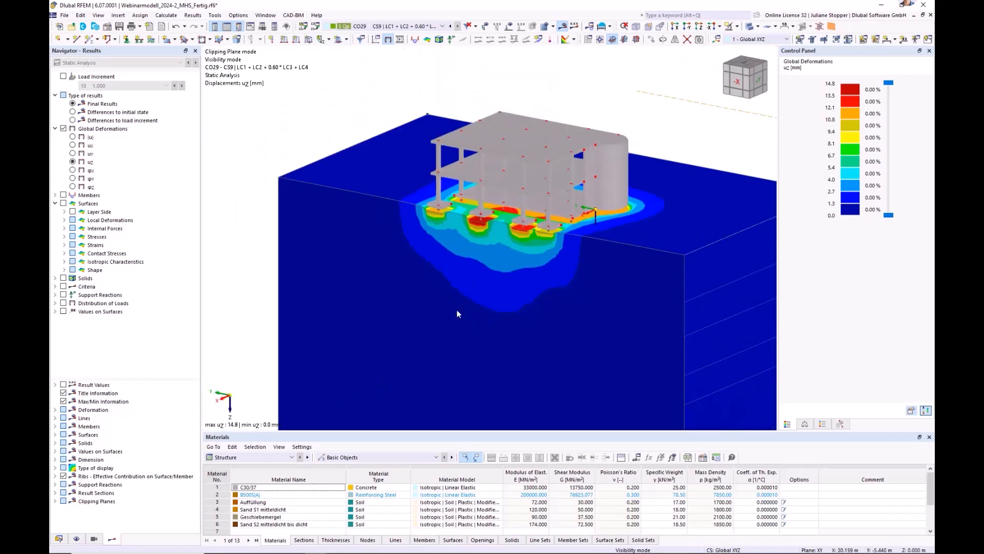
scroll(435, 307, "down", 2)
middle_click_drag(462, 302, 195, 255)
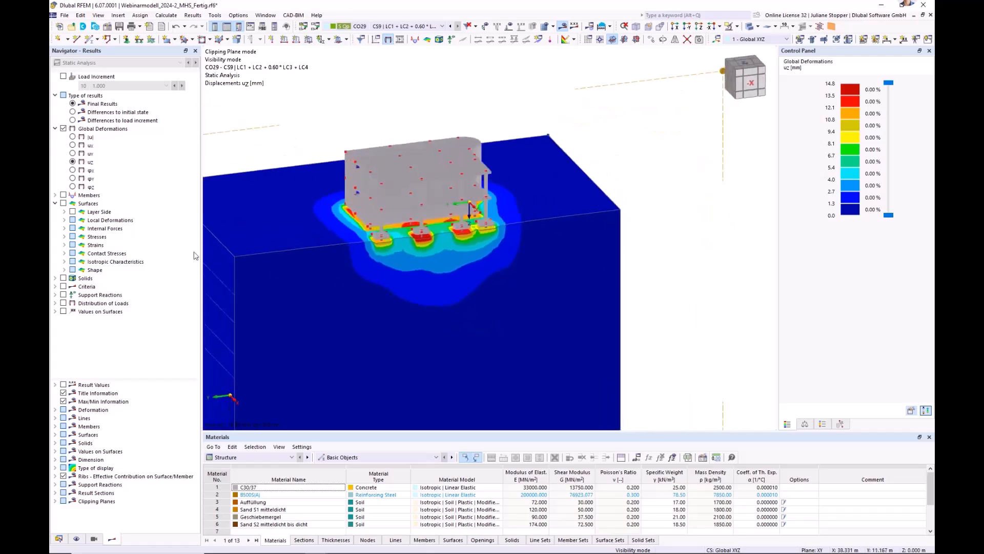
Switch the building to a wireframe display and show the displacement results on all surfaces
left_click(757, 28)
left_click(769, 38)
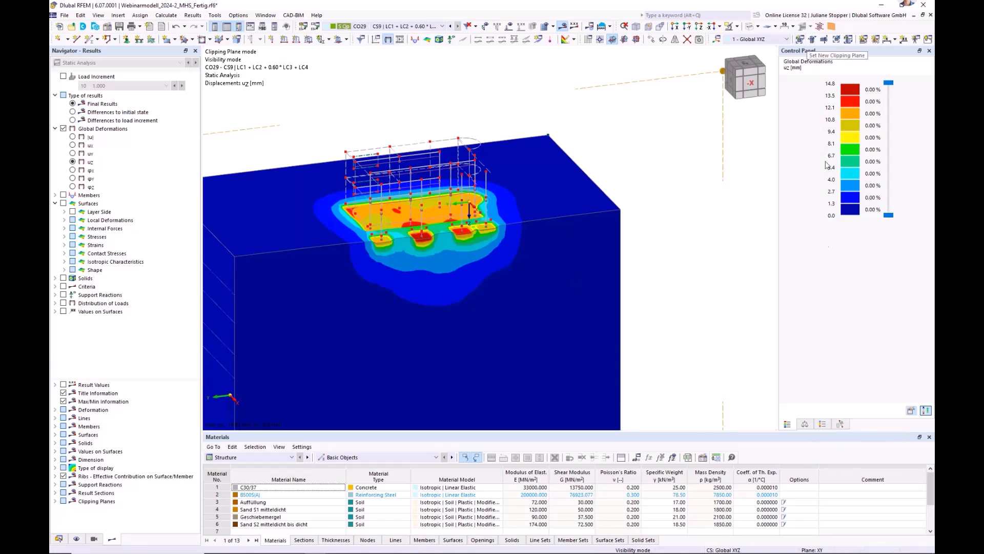
left_click(840, 423)
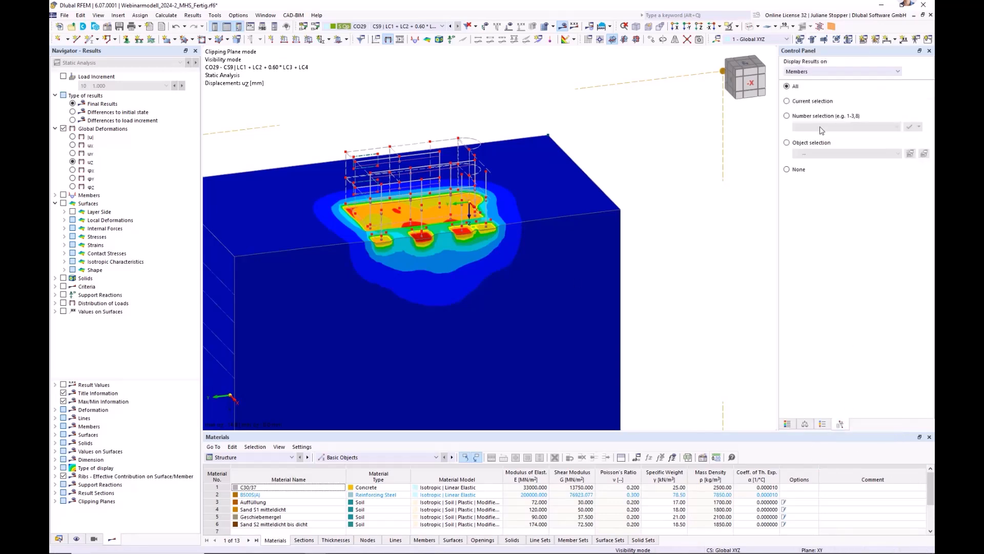
left_click(815, 75)
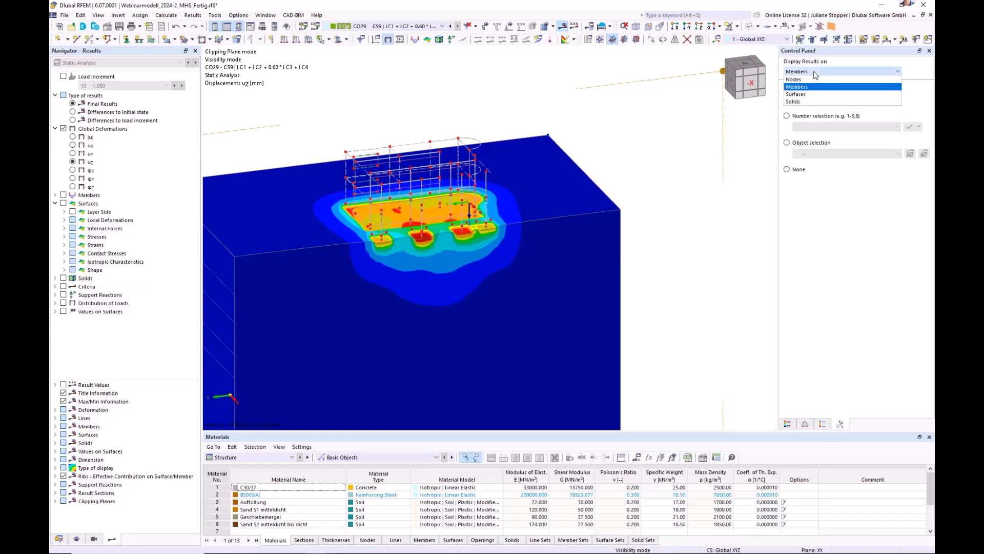
left_click(800, 93)
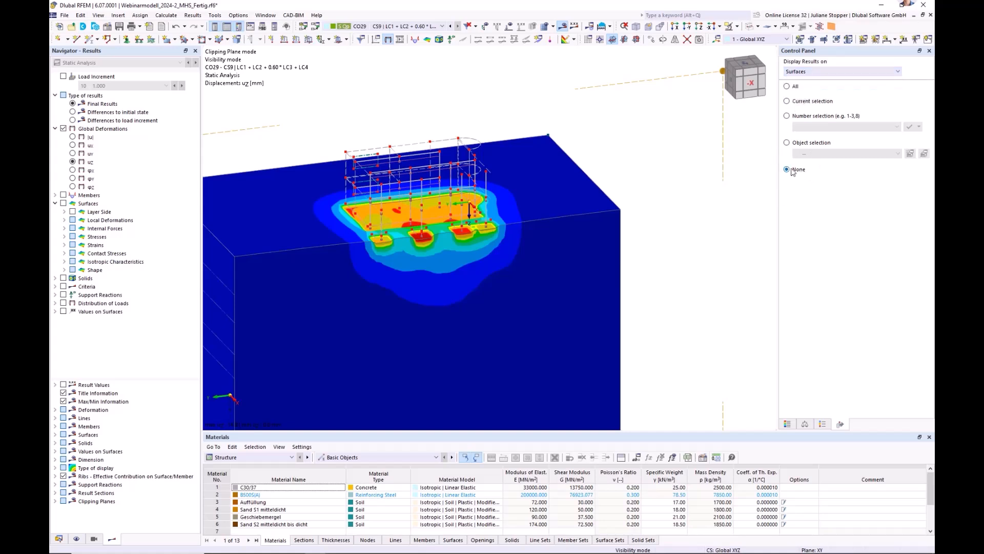
left_click(787, 86)
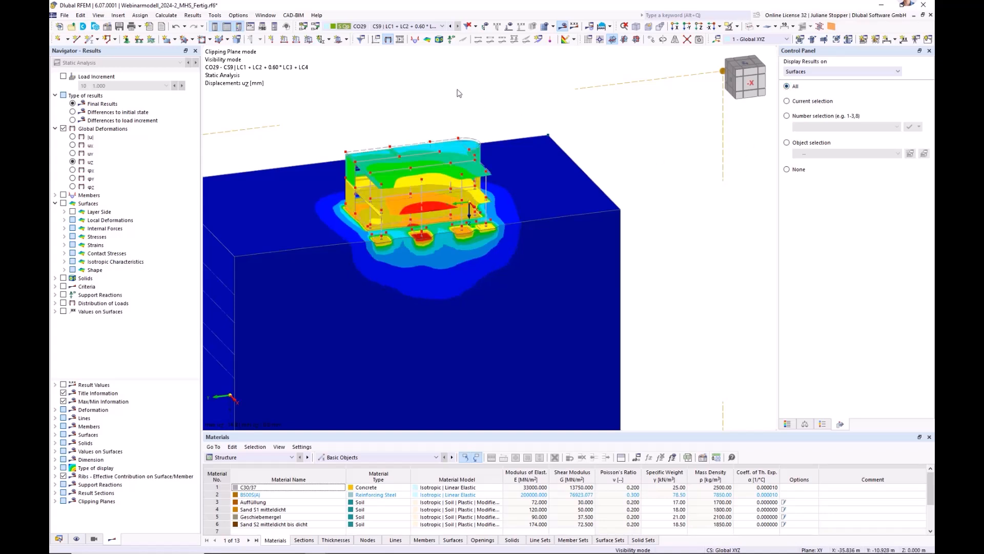
Hide the nodes and view the clipped model's displacements at an angle
left_click(76, 539)
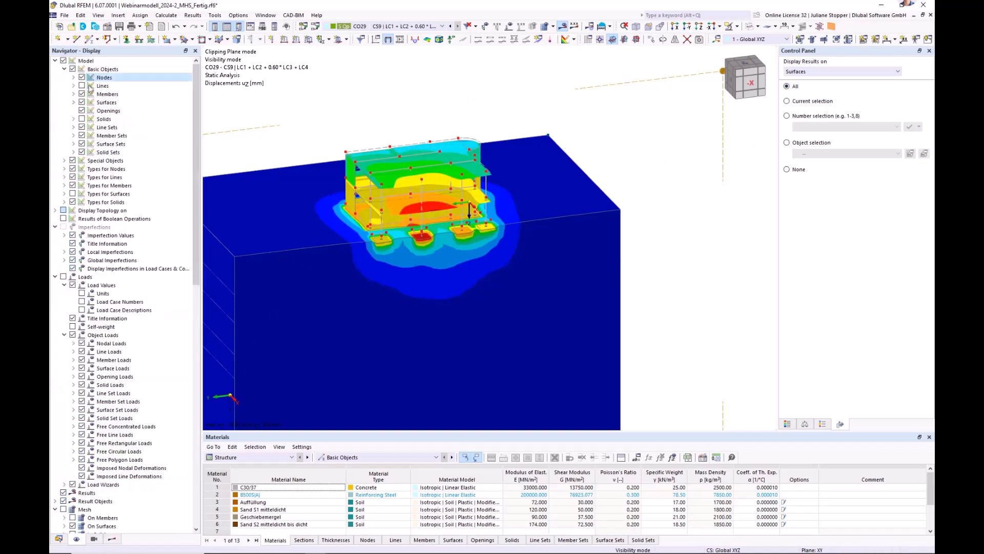
left_click(81, 78)
left_click(59, 538)
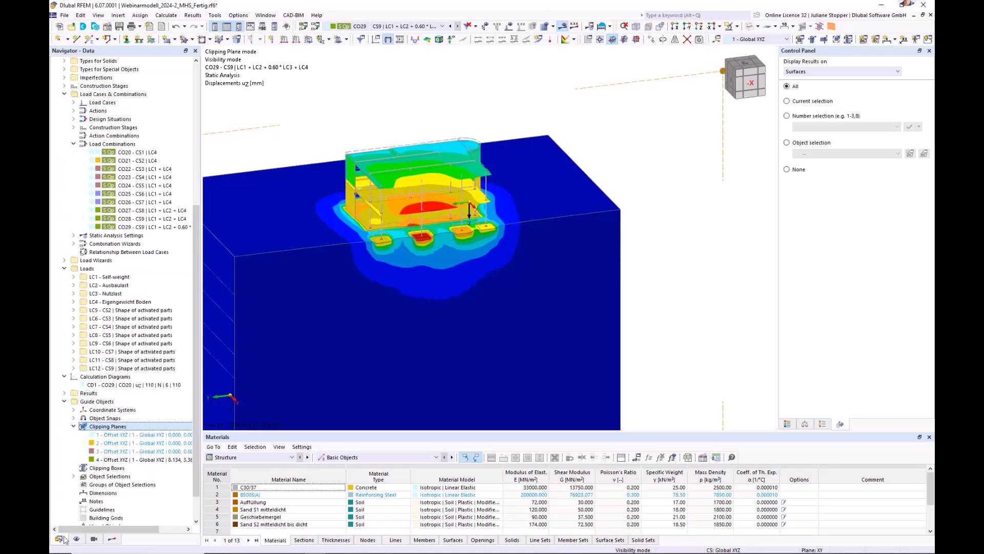
middle_click_drag(382, 326, 421, 322, "ctrl")
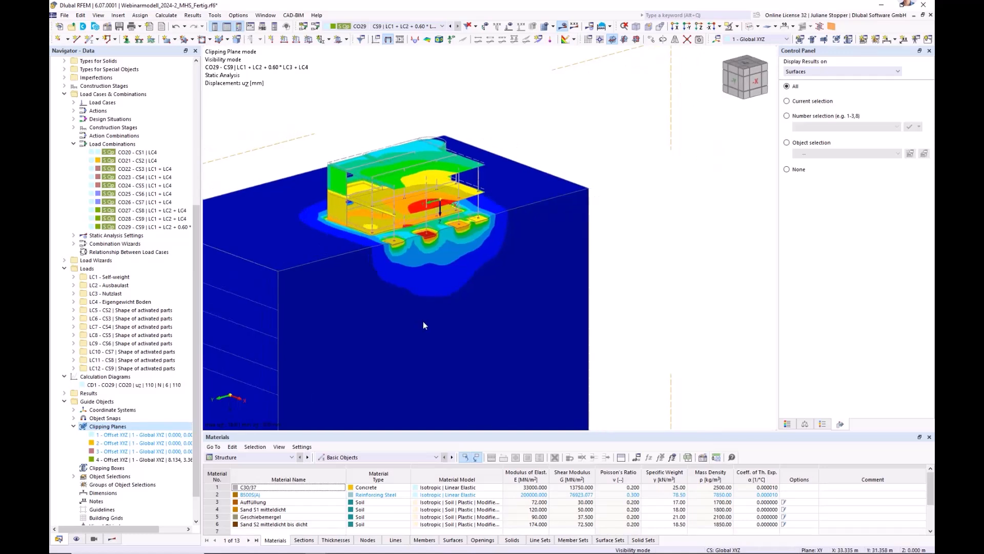
middle_click_drag(470, 271, 534, 256)
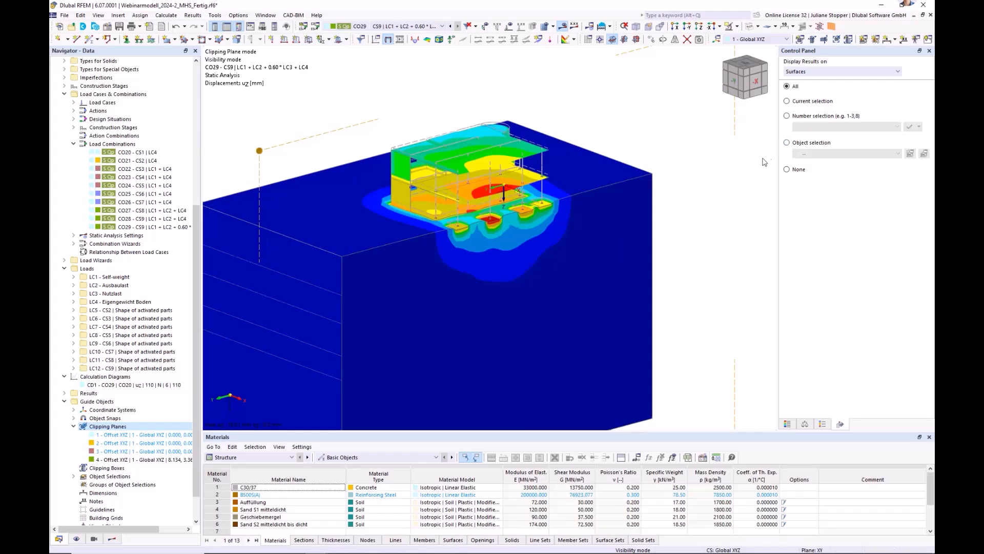
Limit the surface results to object selection OS3 - Gründungselemente, turn off results on solids, and display the colour scale
left_click(786, 144)
left_click(843, 155)
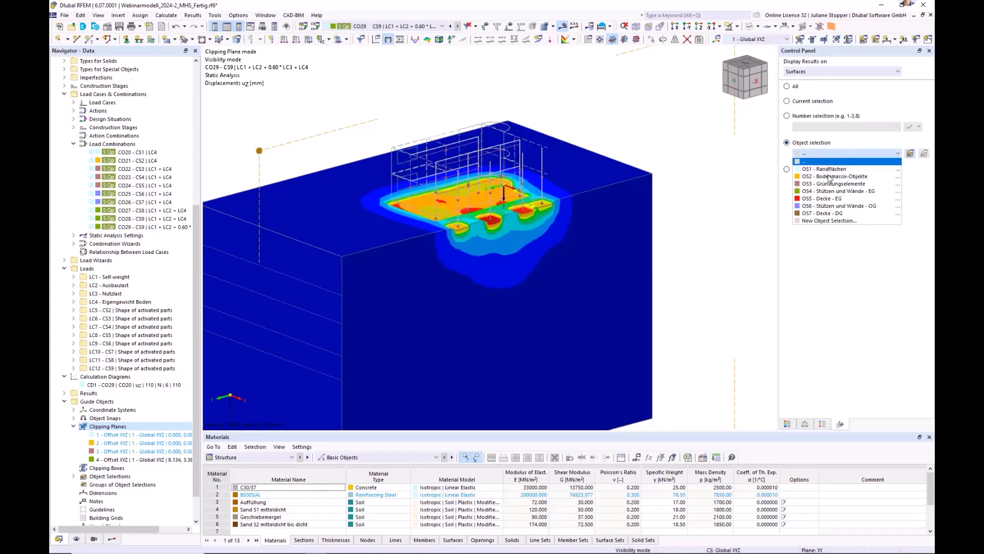
left_click(791, 193)
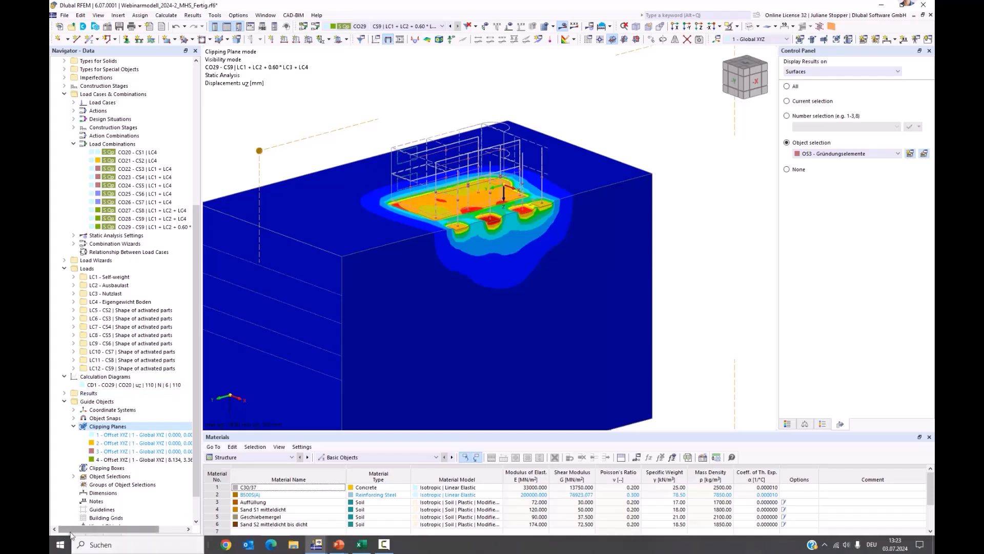
left_click(861, 72)
left_click(815, 102)
left_click(787, 169)
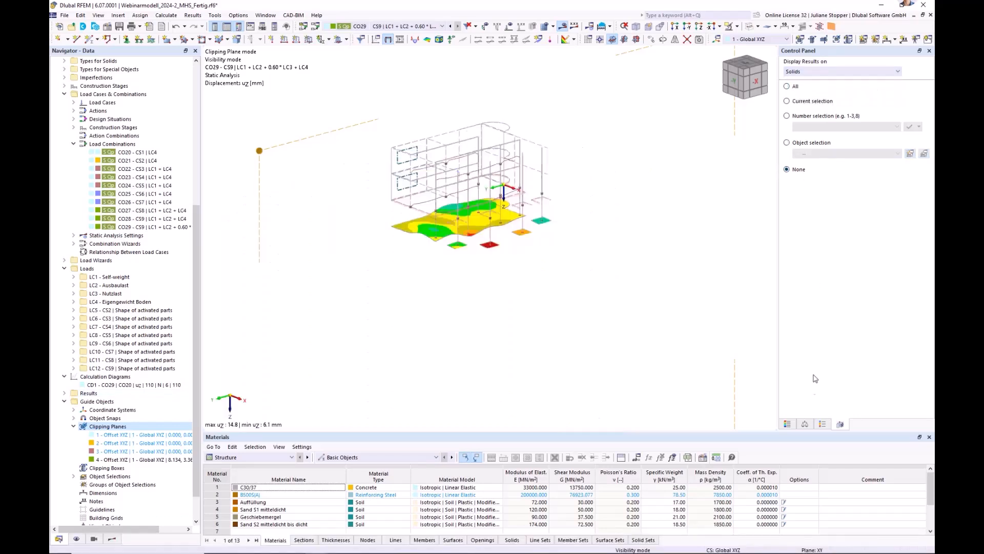
left_click(786, 424)
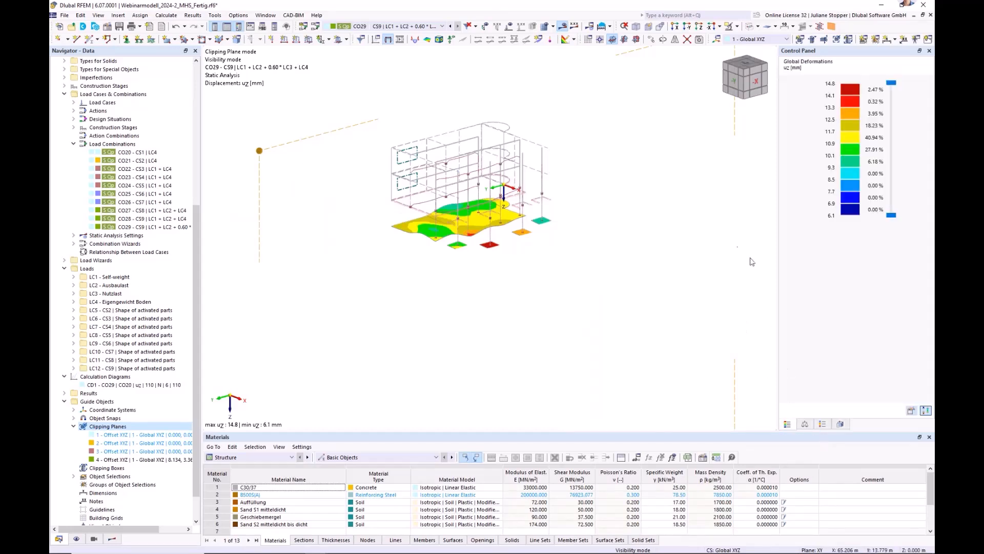
Deactivate clipping plane No. 4 and collapse the guide objects
scroll(435, 237, "down", 1)
middle_click_drag(436, 237, 506, 241, "ctrl")
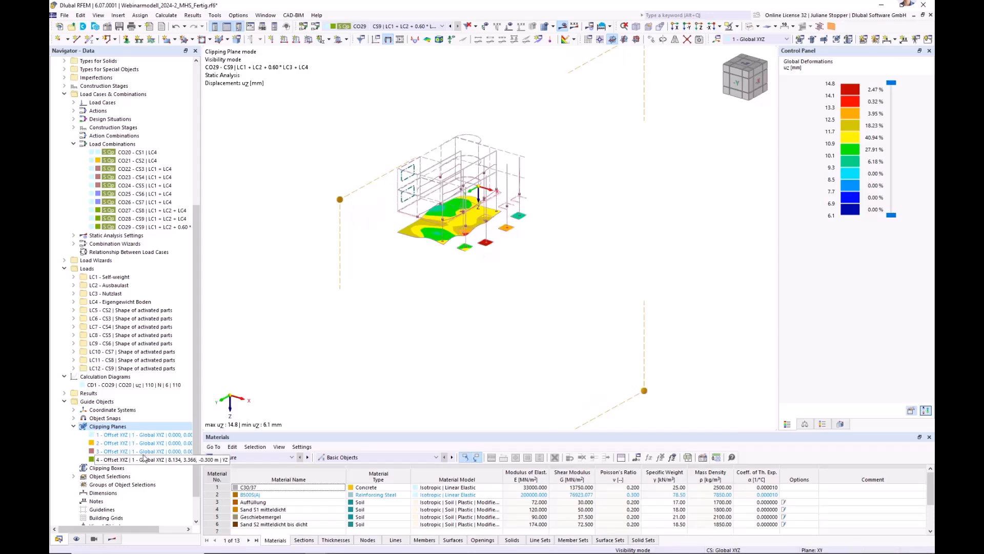
right_click(109, 460)
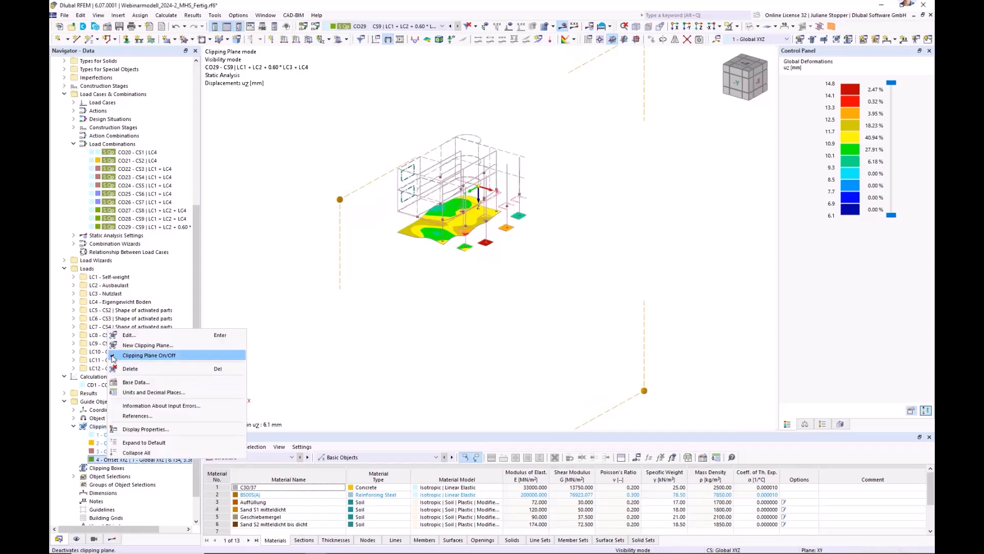
left_click(113, 355)
left_click(63, 402)
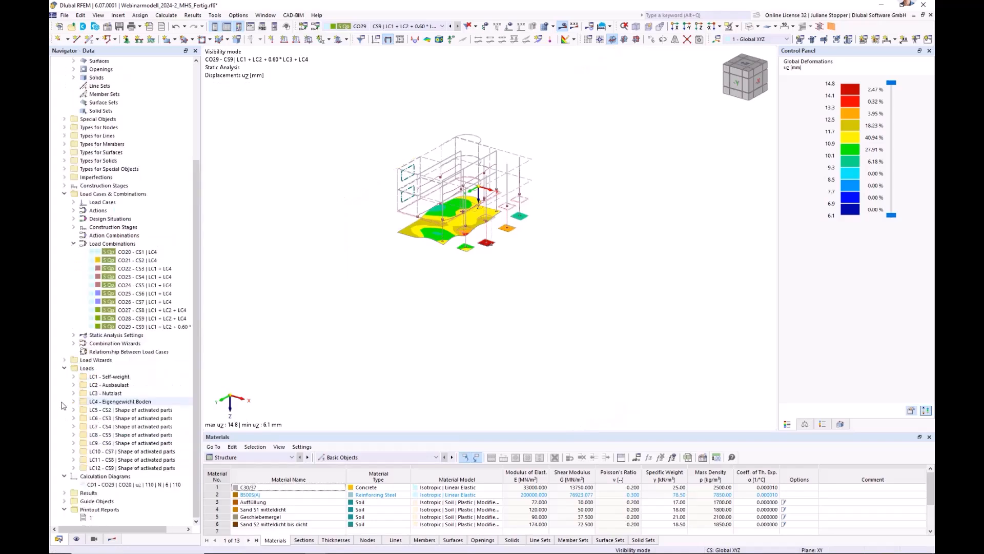
Examine the vertical displacements of the floor slab and column footings in plan view and at an angle
middle_click_drag(509, 341, 485, 288, "ctrl")
scroll(430, 219, "up", 3)
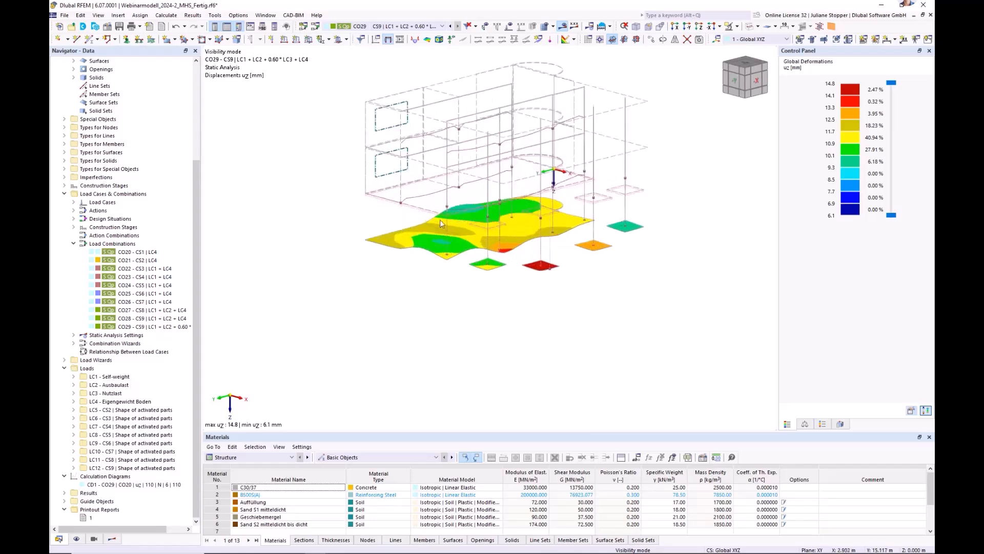
left_click(698, 26)
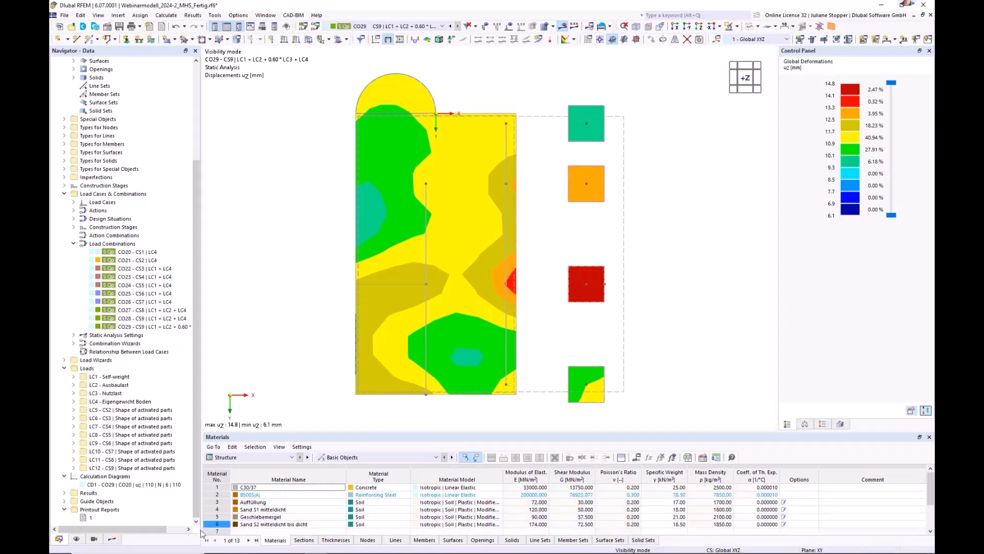
left_click(112, 538)
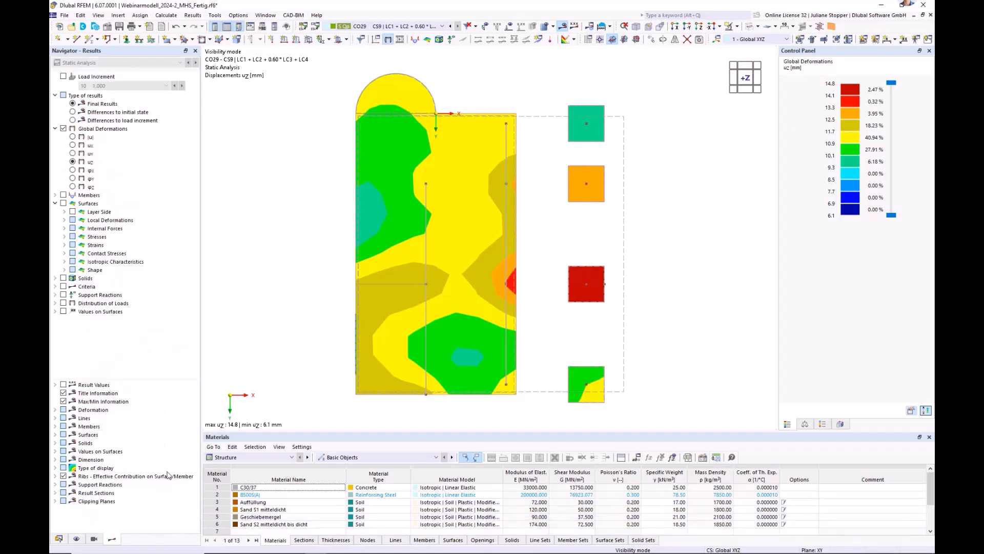
left_click(59, 539)
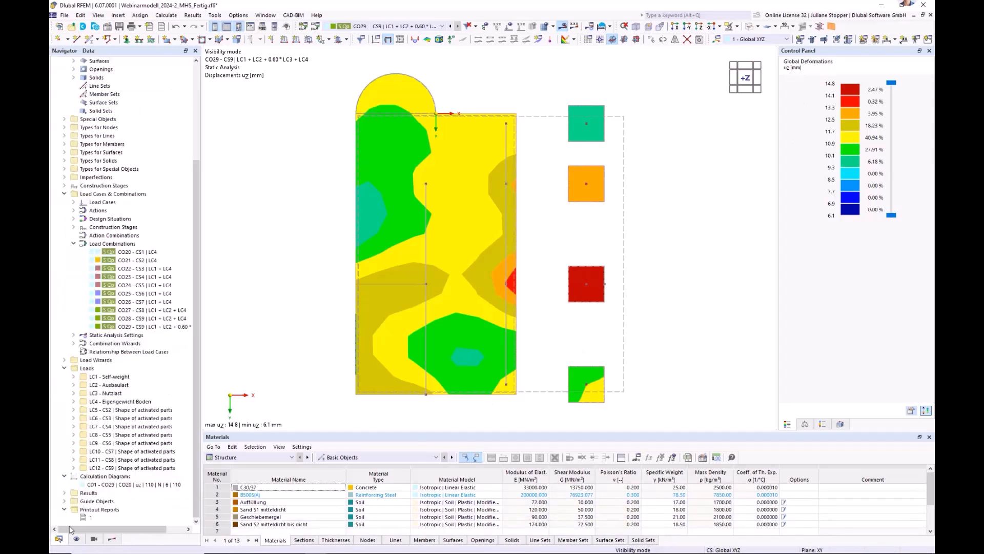
left_click(64, 194)
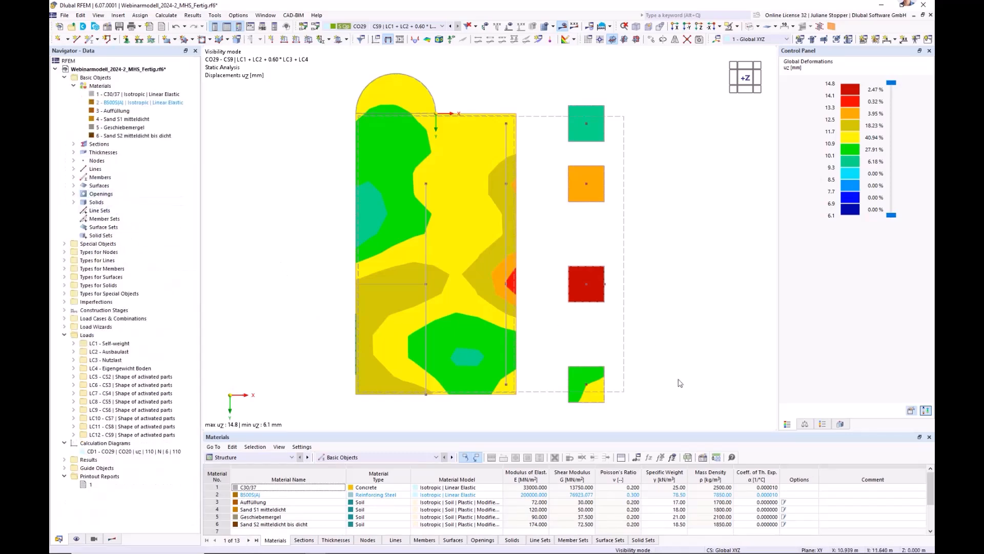
middle_click_drag(681, 384, 542, 360, "ctrl")
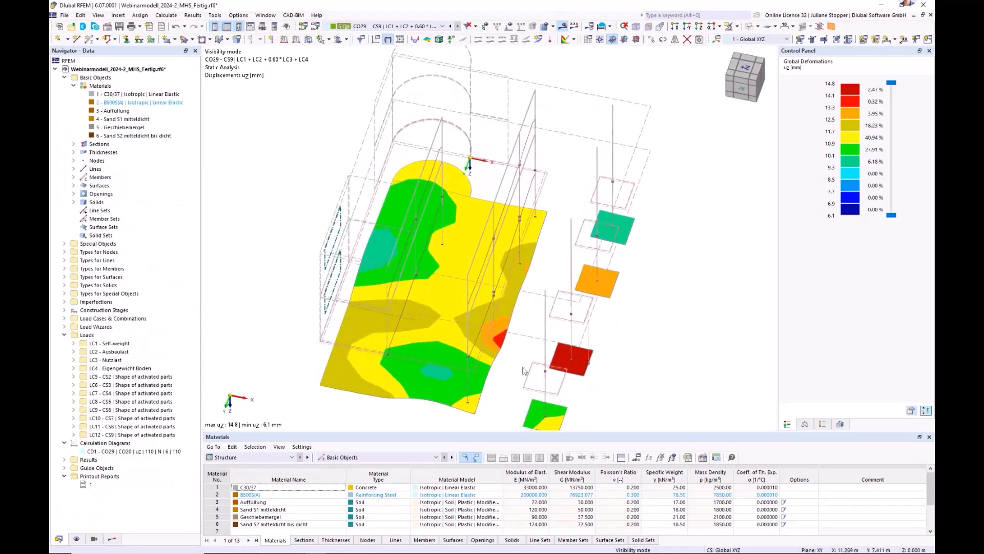
Start defining a new printout report for the model
right_click(85, 477)
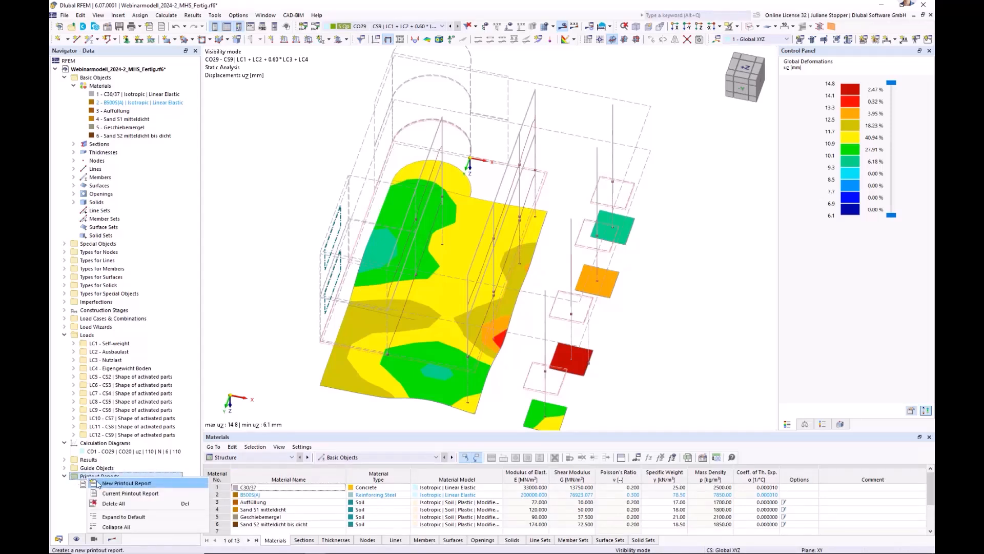
key("Escape")
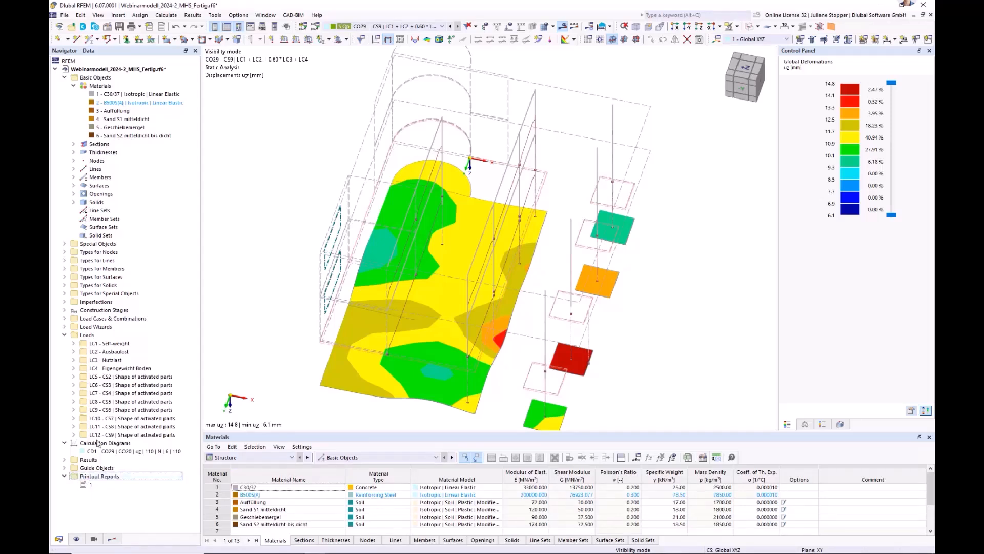
right_click(93, 480)
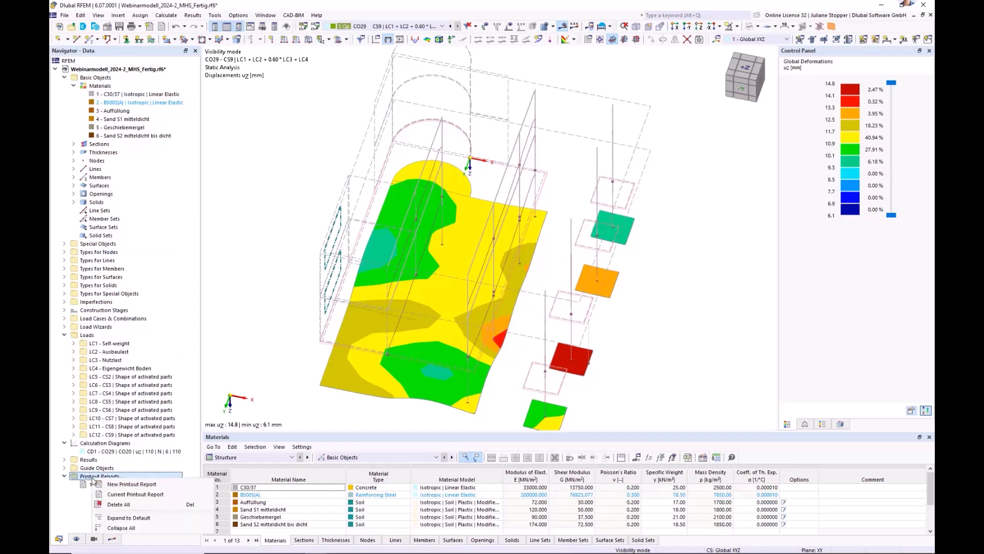
left_click(121, 485)
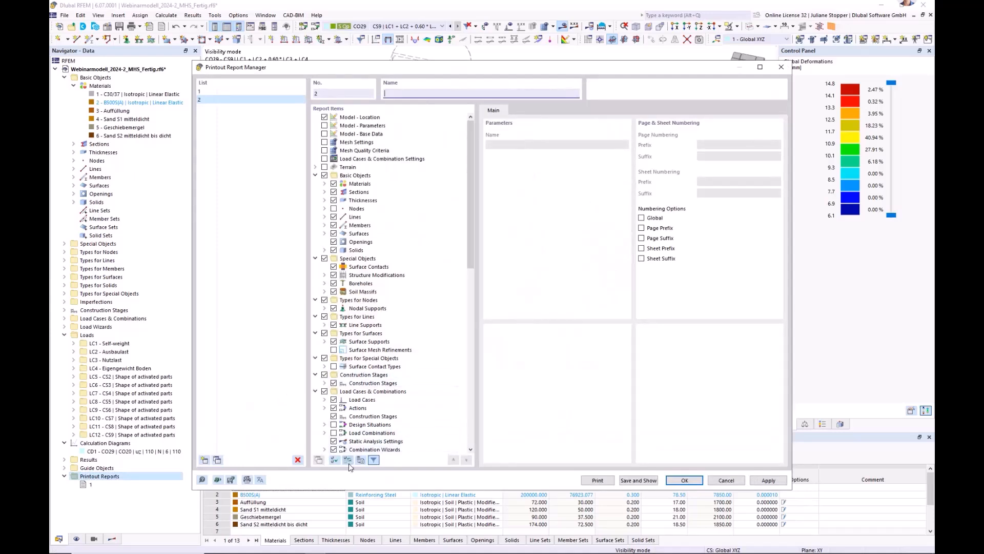
Clear the selection of all report items in the new printout report
left_click(348, 460)
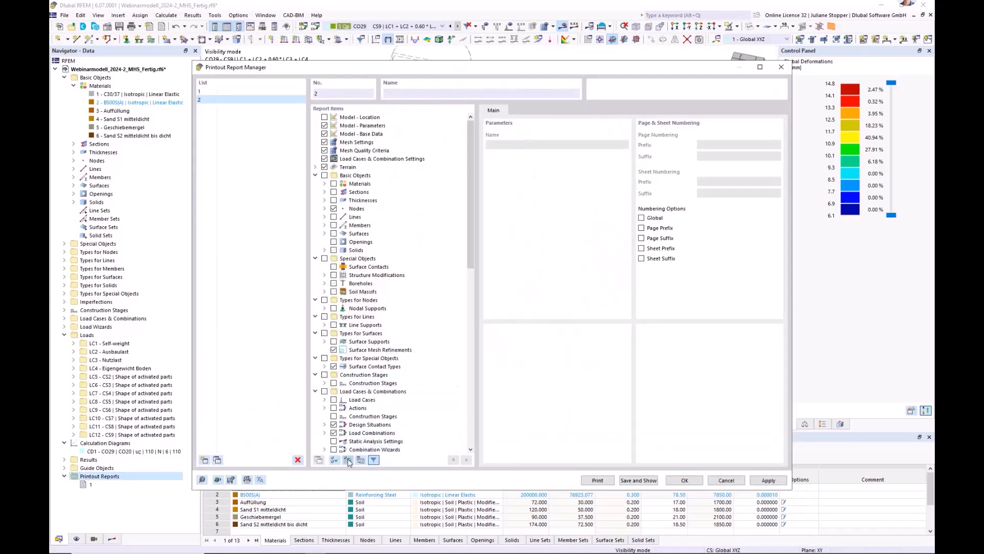
left_click(348, 461)
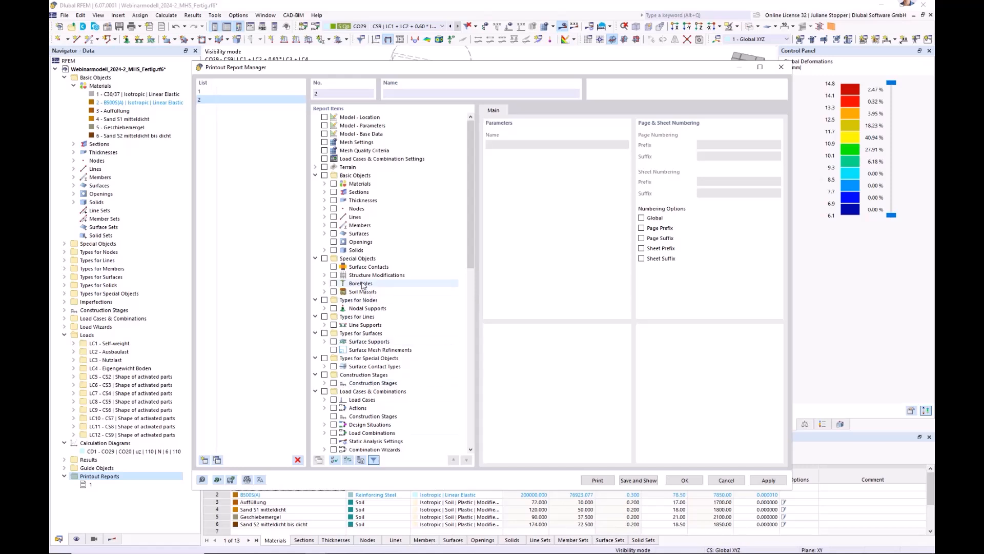
left_click(315, 176)
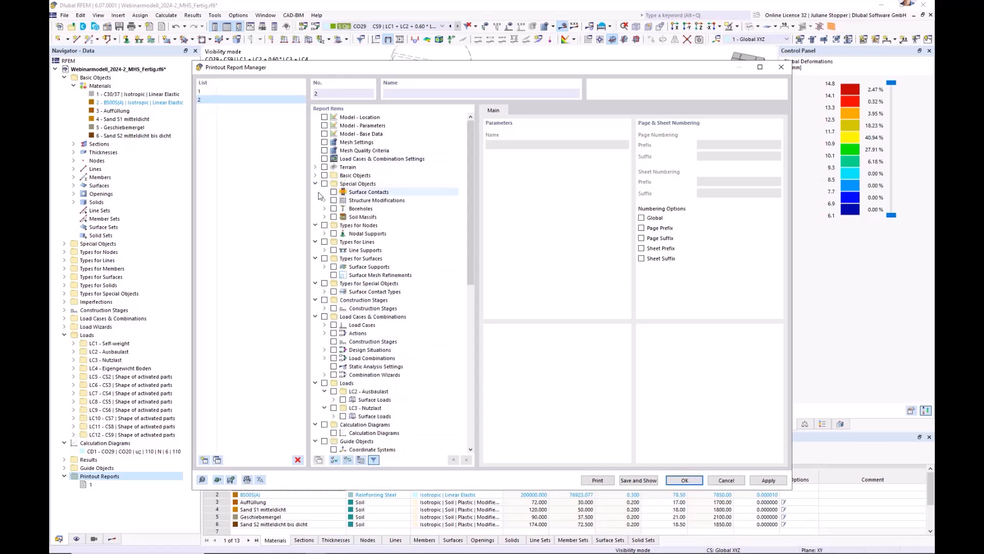
left_click(315, 177)
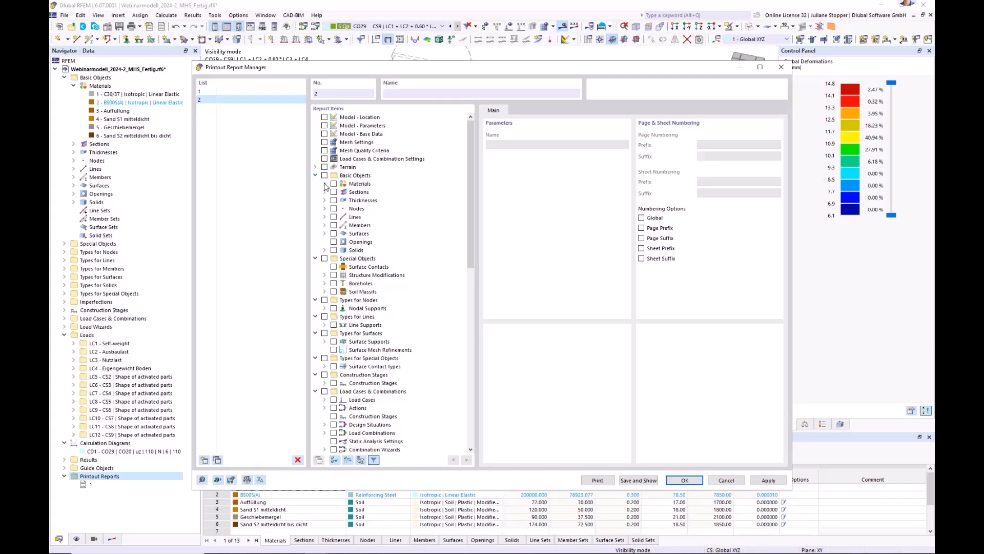
Include the Isotropic | Soil | Plastic - Modified Hardening Soil material properties in the report
left_click(324, 184)
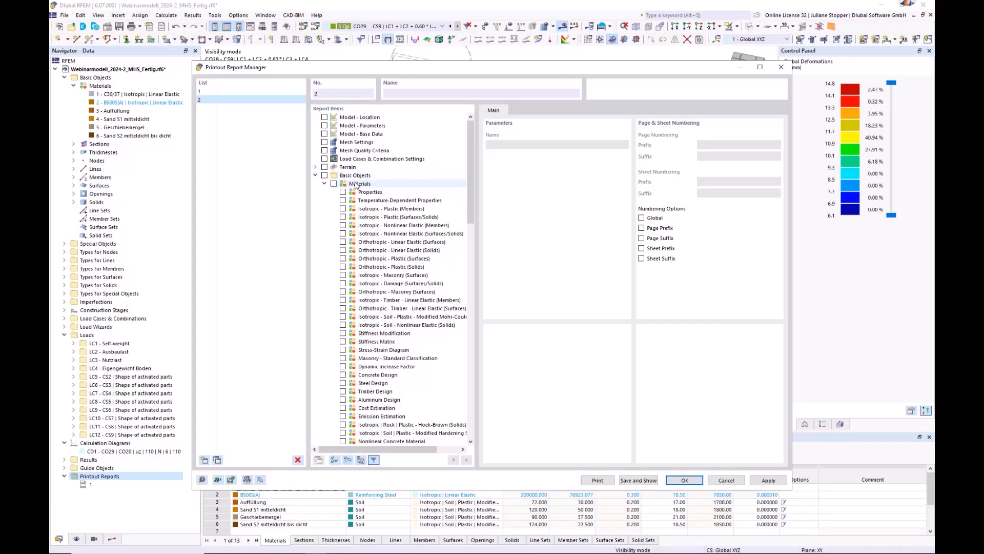
left_click_drag(469, 200, 472, 228)
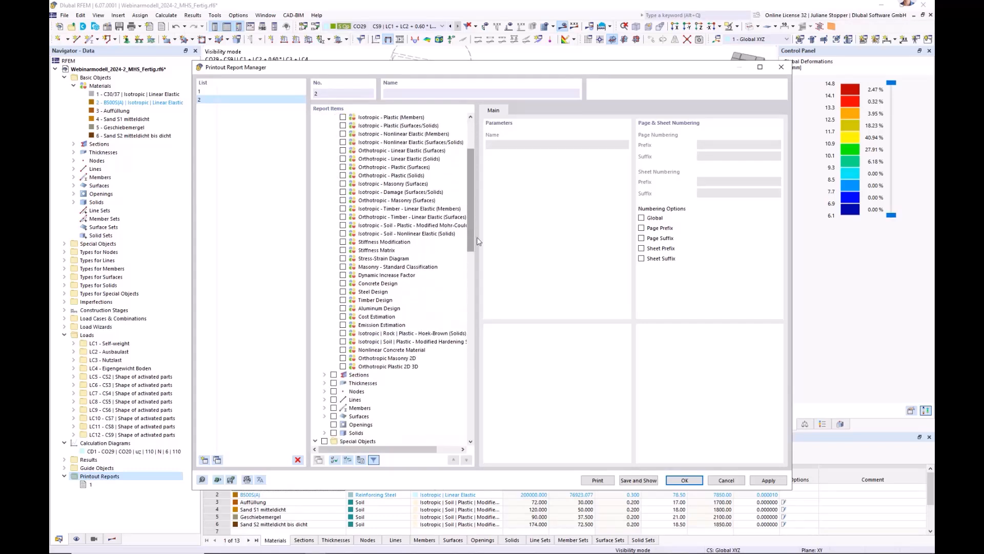
left_click(343, 342)
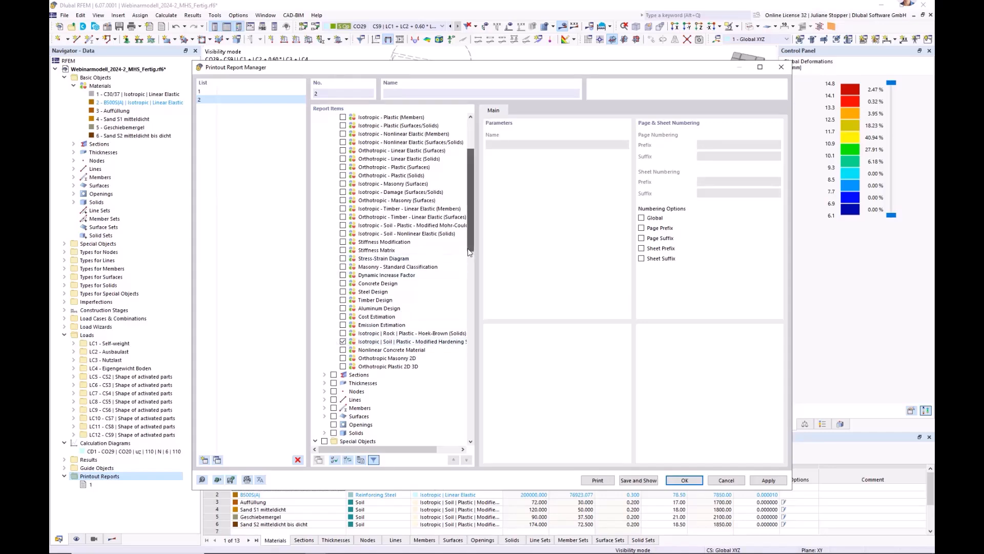
left_click_drag(470, 252, 473, 215)
left_click(326, 185)
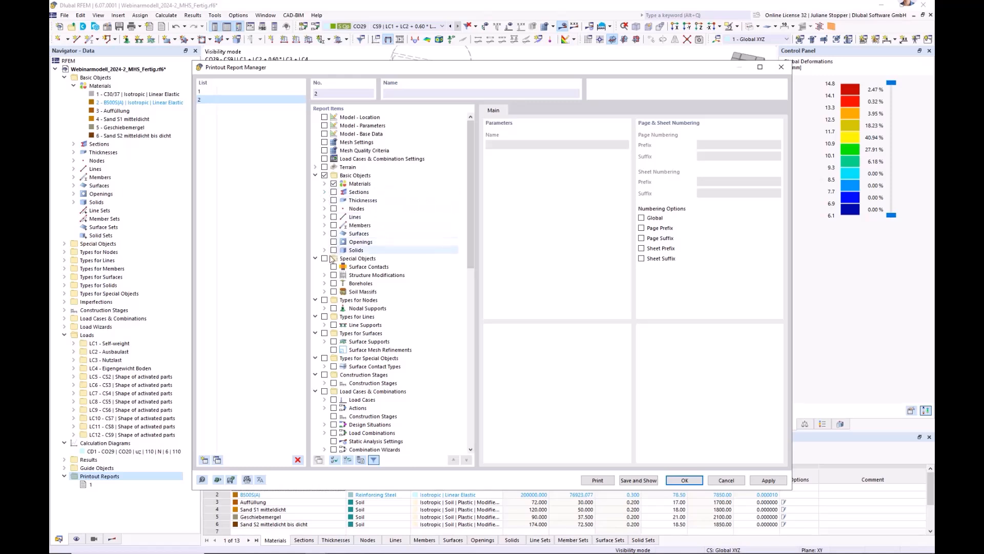
Include the boreholes with their layers, the soil massifs and the surface contacts in the report
left_click(334, 283)
left_click(333, 292)
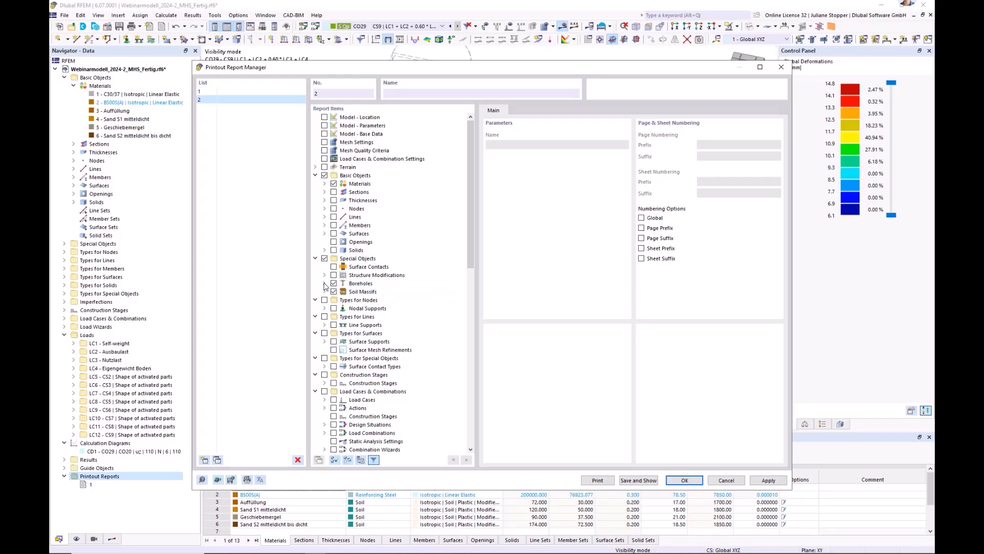
left_click(325, 283)
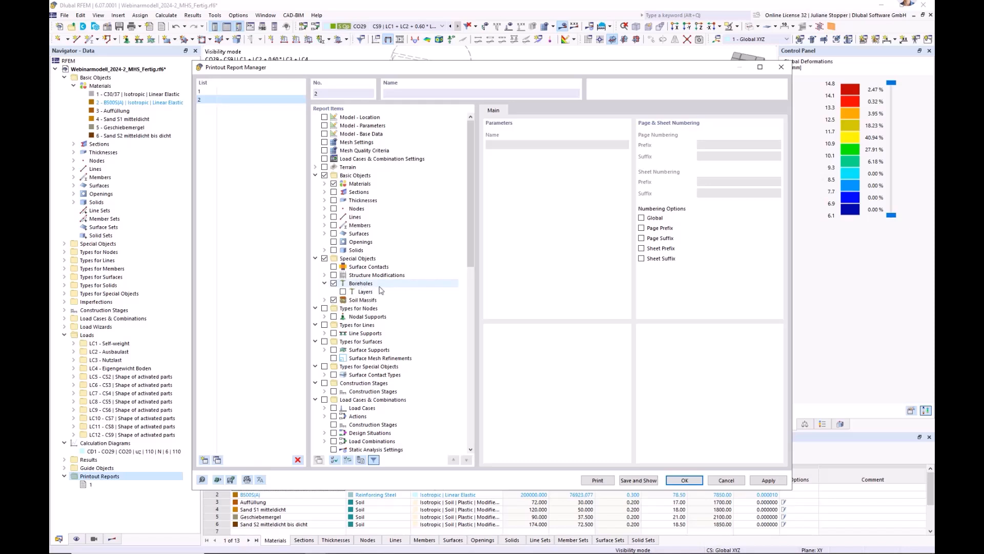
left_click(343, 292)
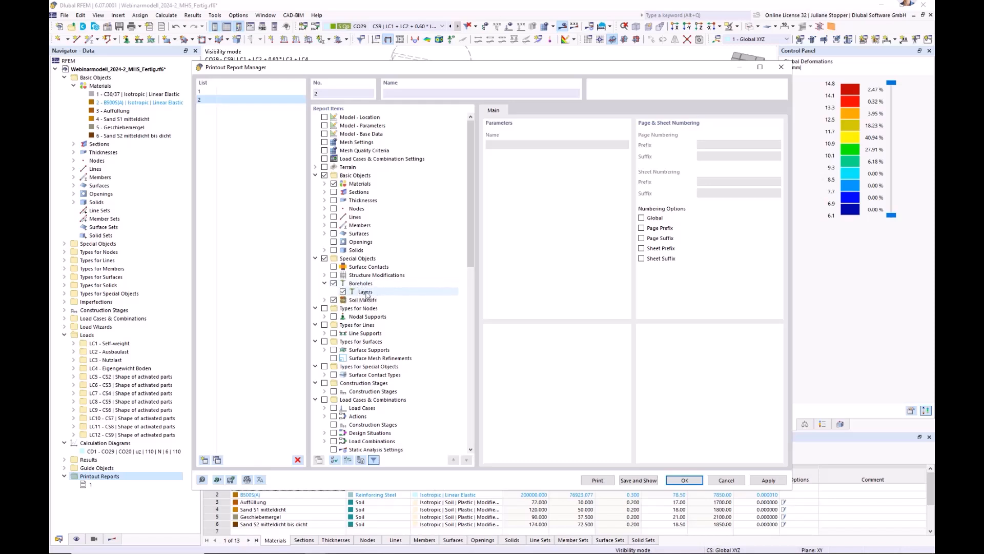
left_click(334, 267)
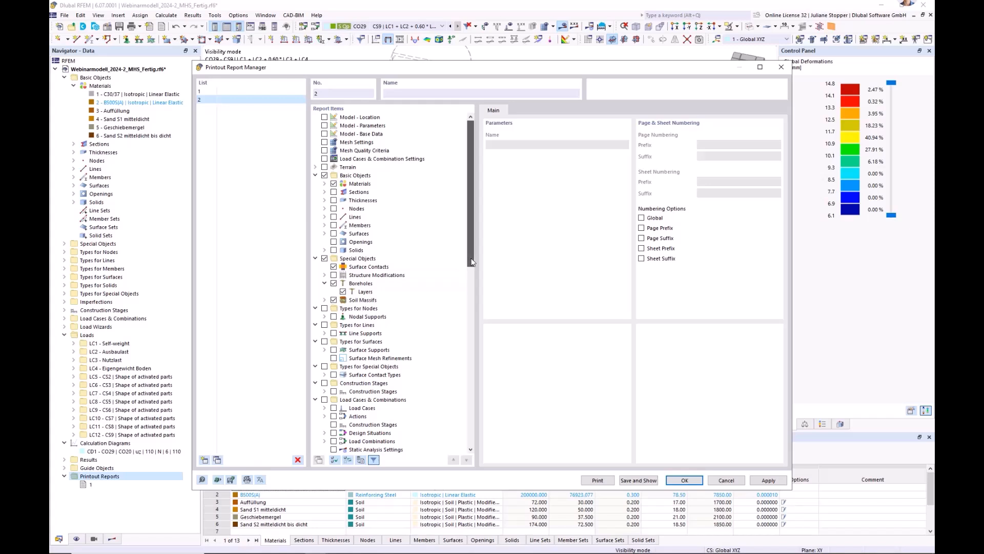
Add the surface supports and surface contact types to the report items
left_click_drag(472, 262, 473, 287)
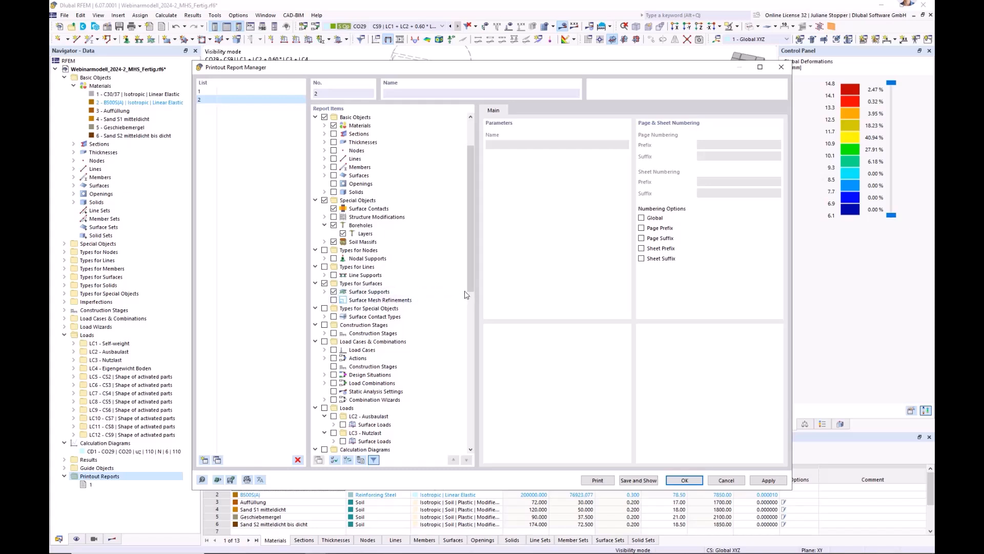
left_click_drag(469, 285, 471, 303)
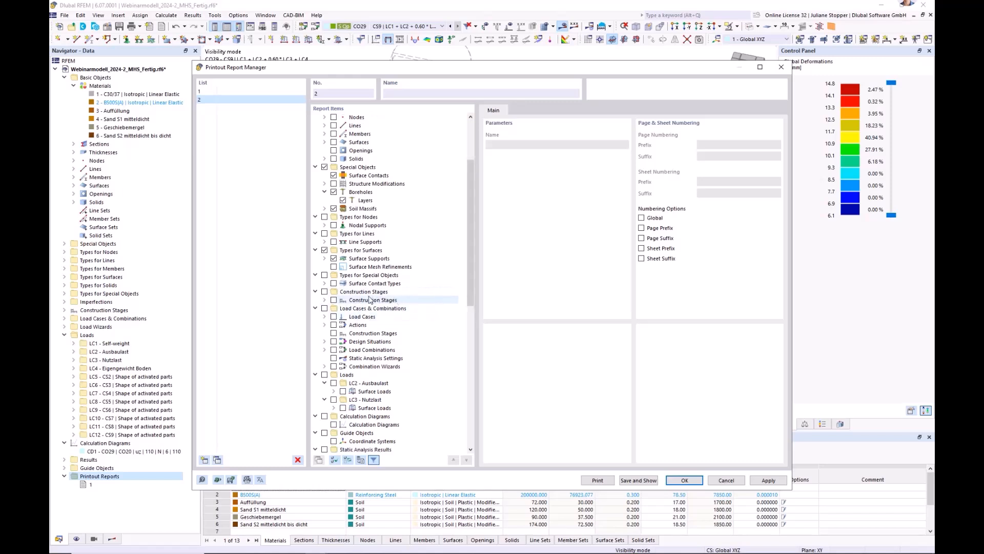
left_click(334, 283)
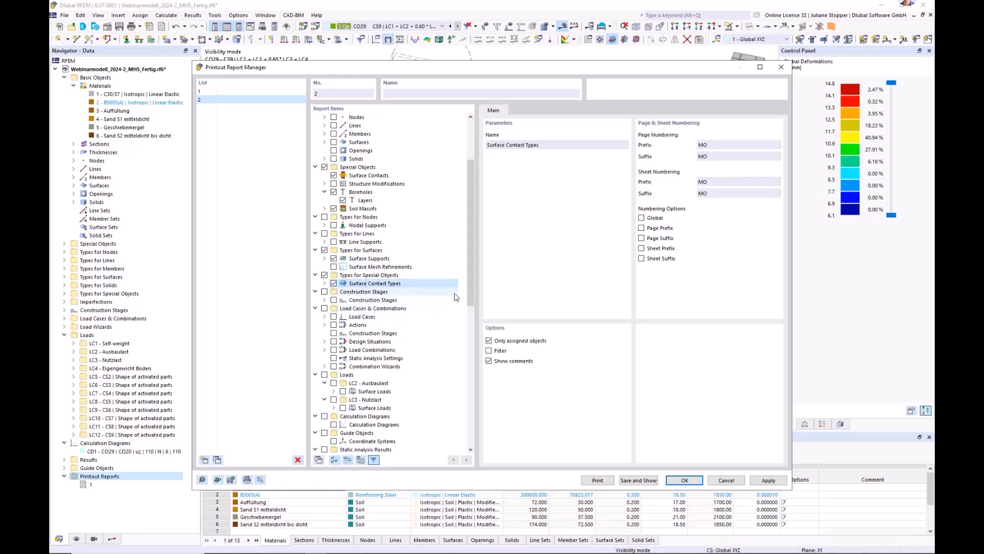
Add the construction stages to the report with their members, surfaces, solids and surface contacts
left_click_drag(469, 290, 467, 303)
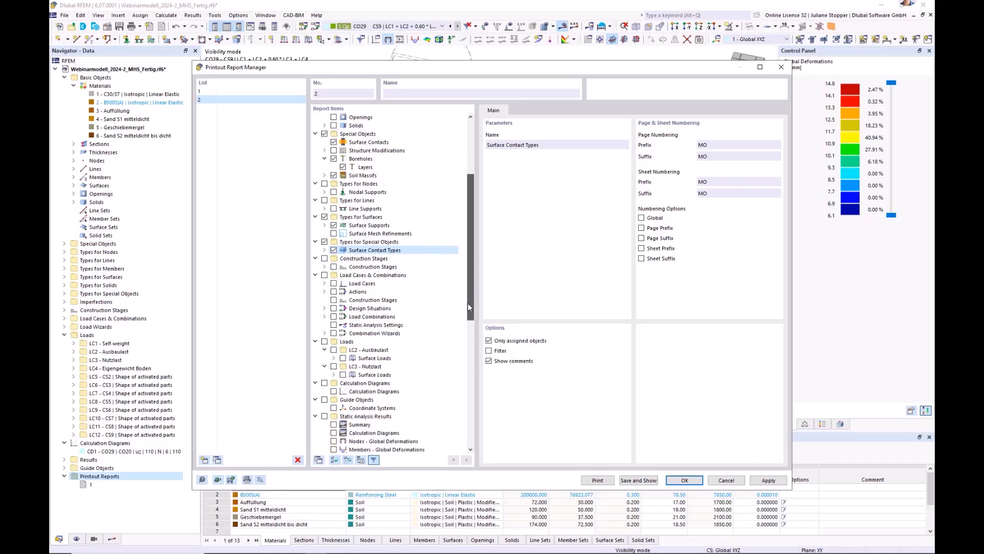
left_click(326, 267)
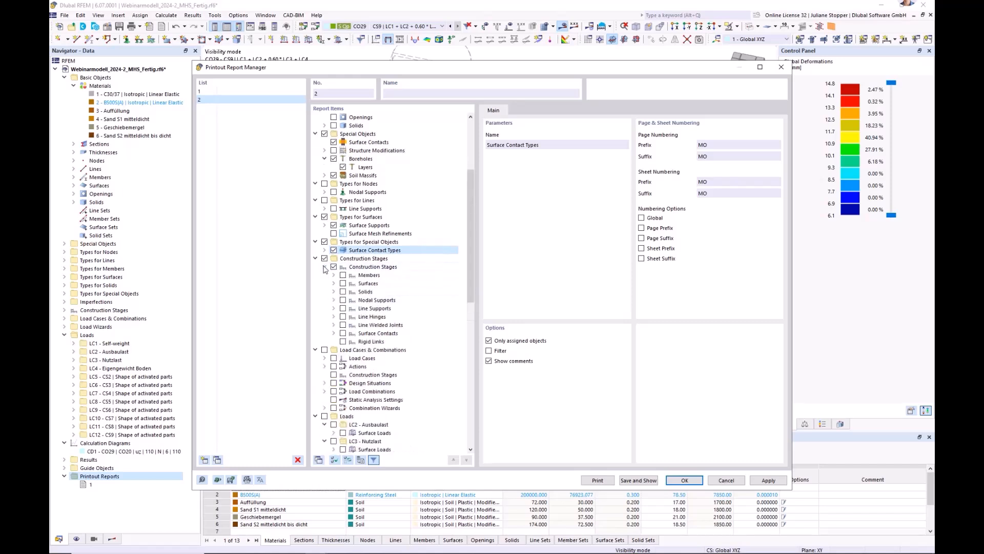
left_click(343, 283)
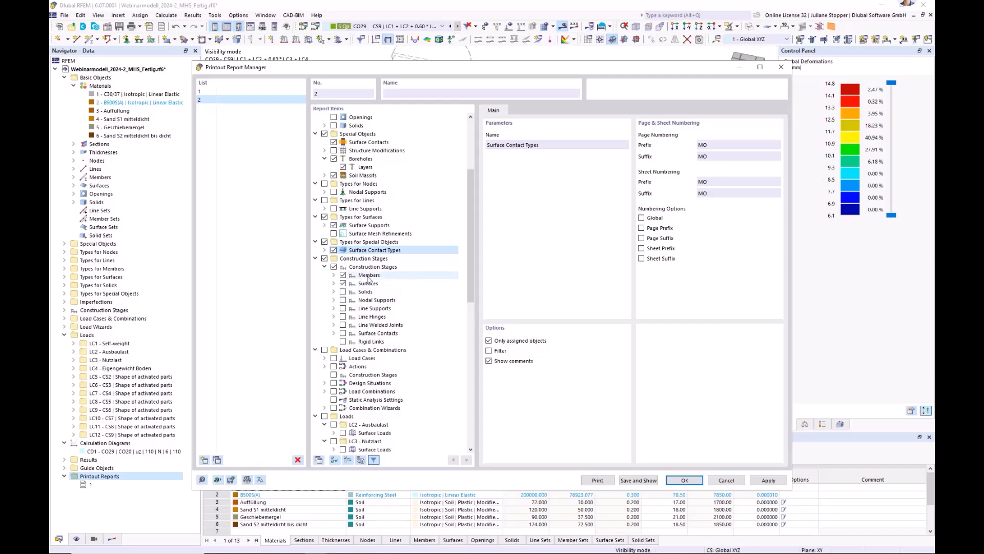
left_click(343, 292)
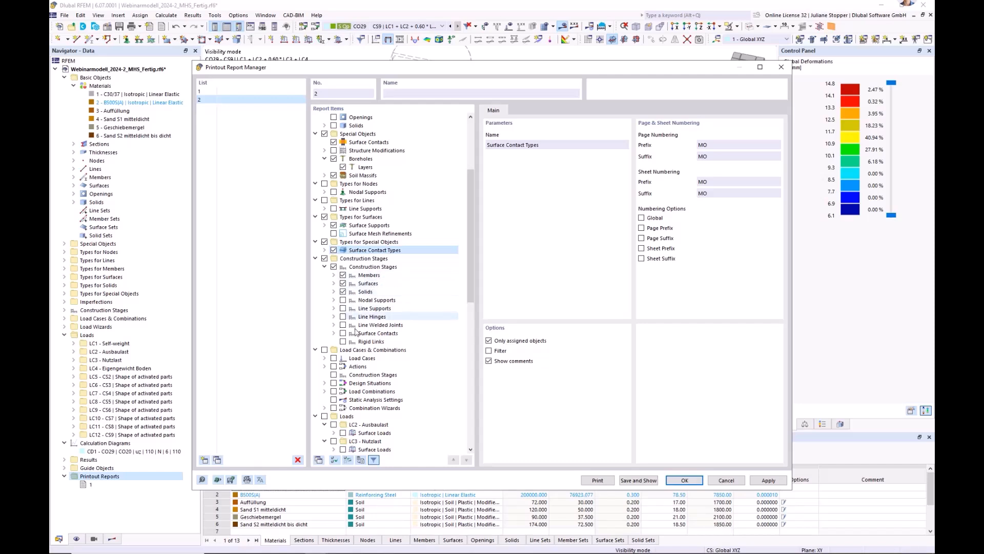
left_click(342, 333)
Include the construction stages and static analysis settings of Load Cases & Combinations, and discard the new report definition
left_click_drag(470, 303, 470, 331)
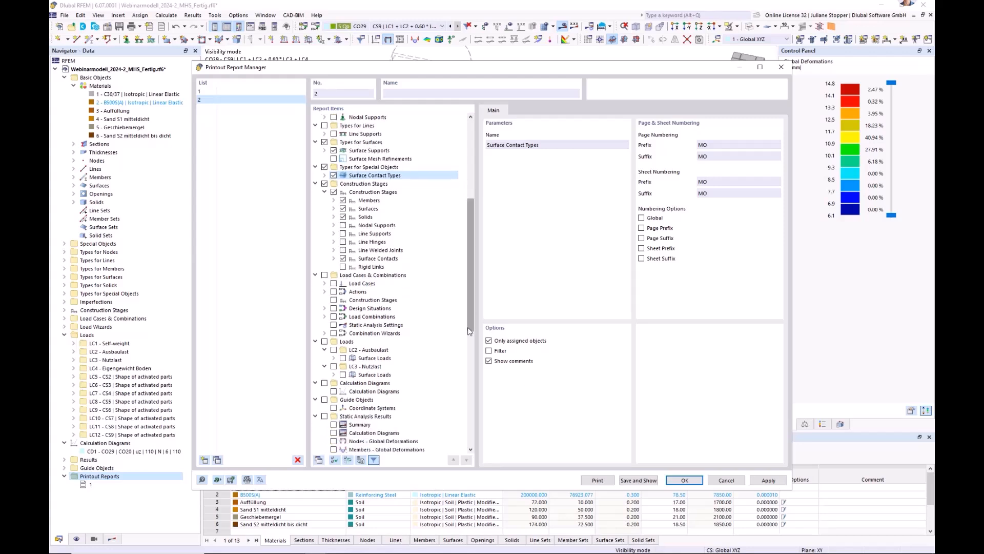
left_click_drag(469, 310, 469, 319)
left_click(334, 299)
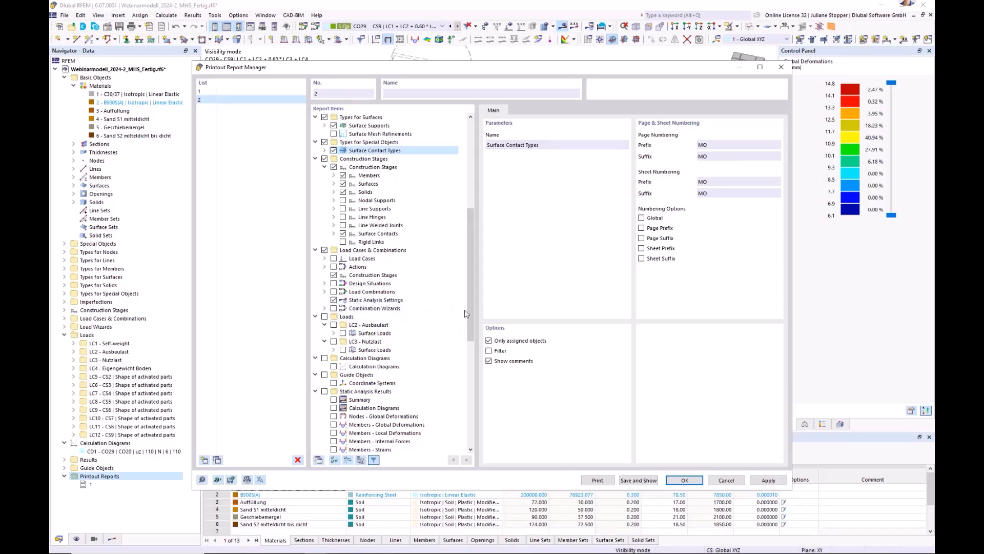
left_click_drag(469, 320, 468, 425)
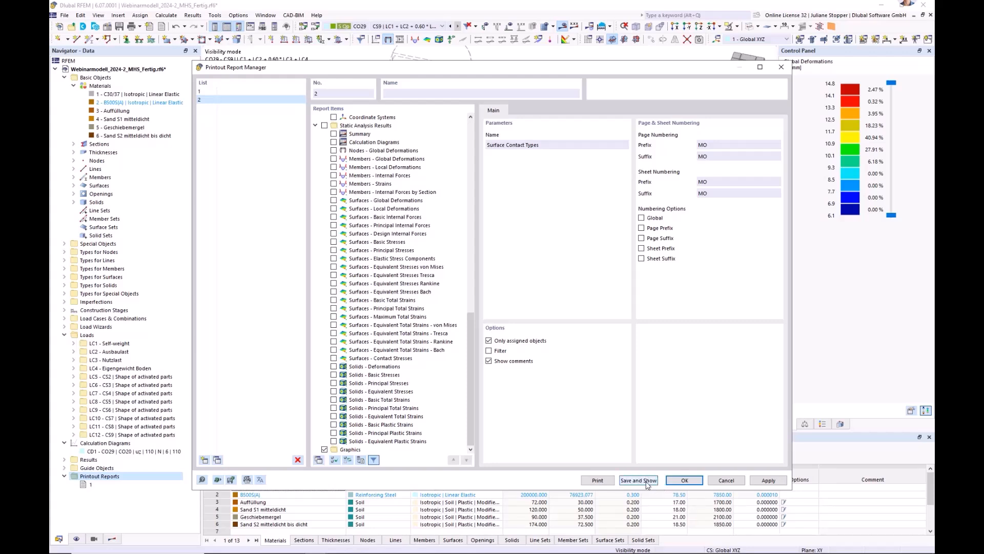
left_click(726, 480)
Show the foundation displacements in plan view along Z and prepare this graphic for printing to the printout report
left_click(87, 484)
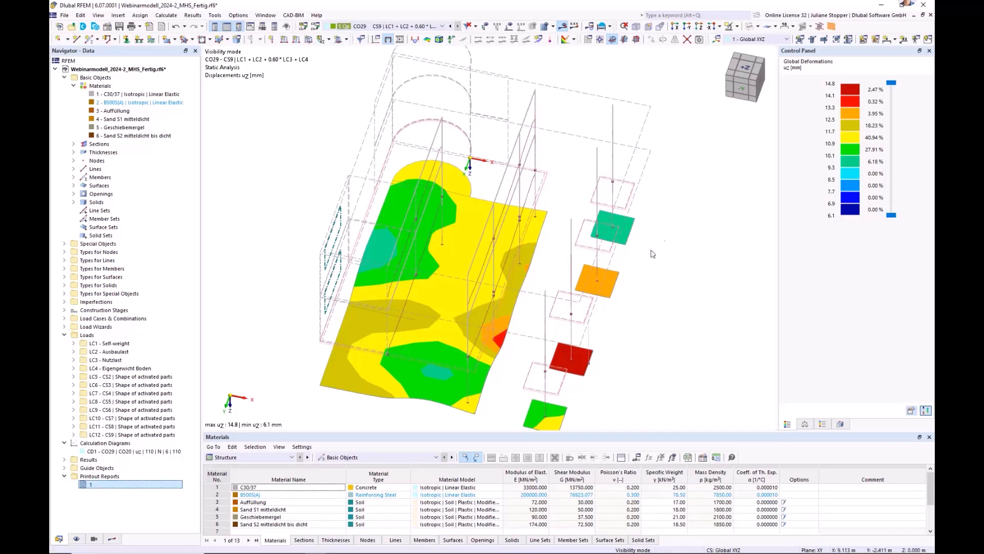
left_click(701, 30)
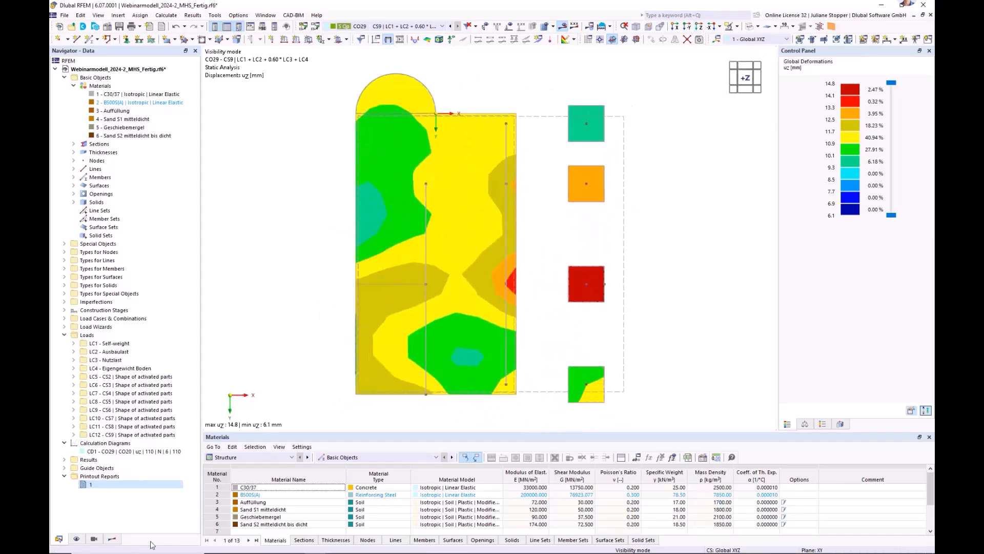
left_click(112, 539)
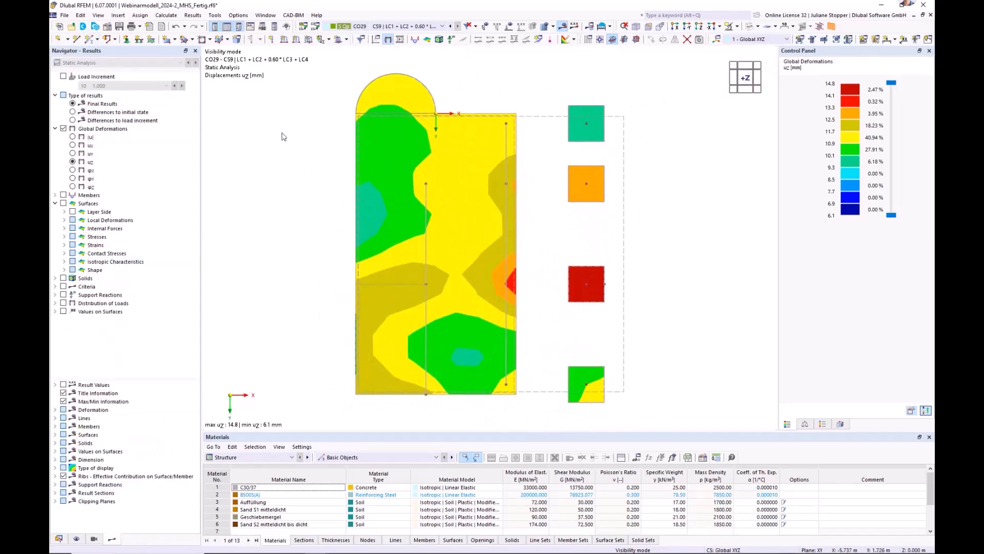
left_click(64, 15)
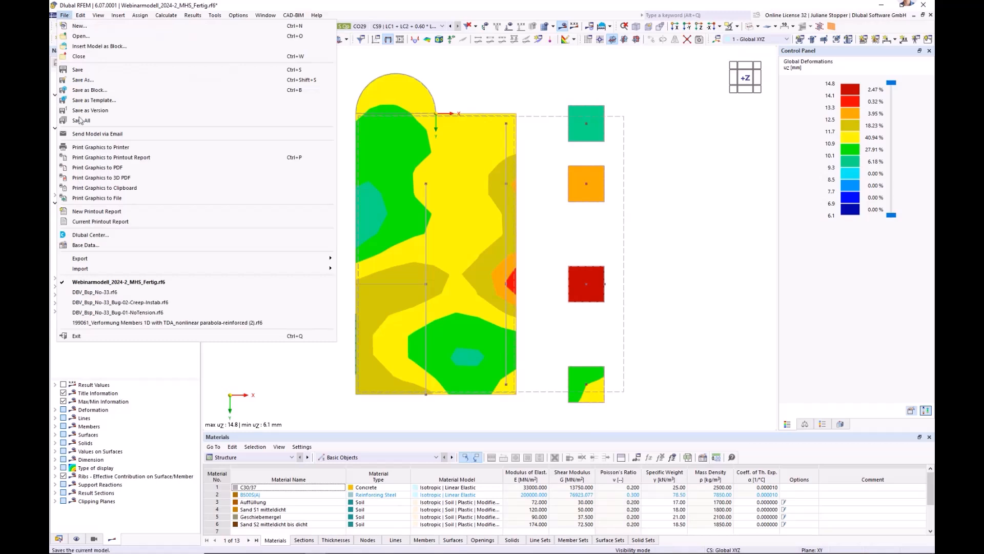
left_click(105, 158)
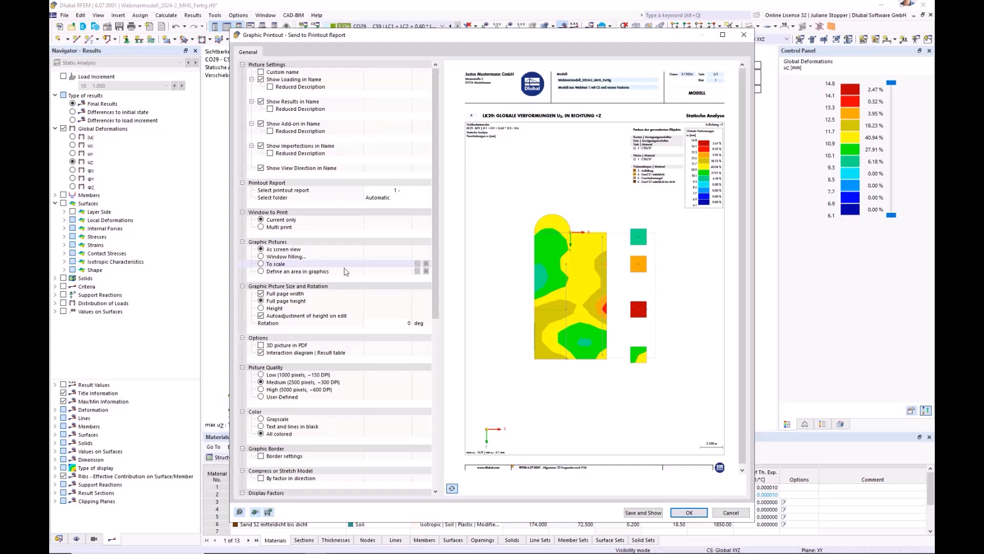
left_click(451, 489)
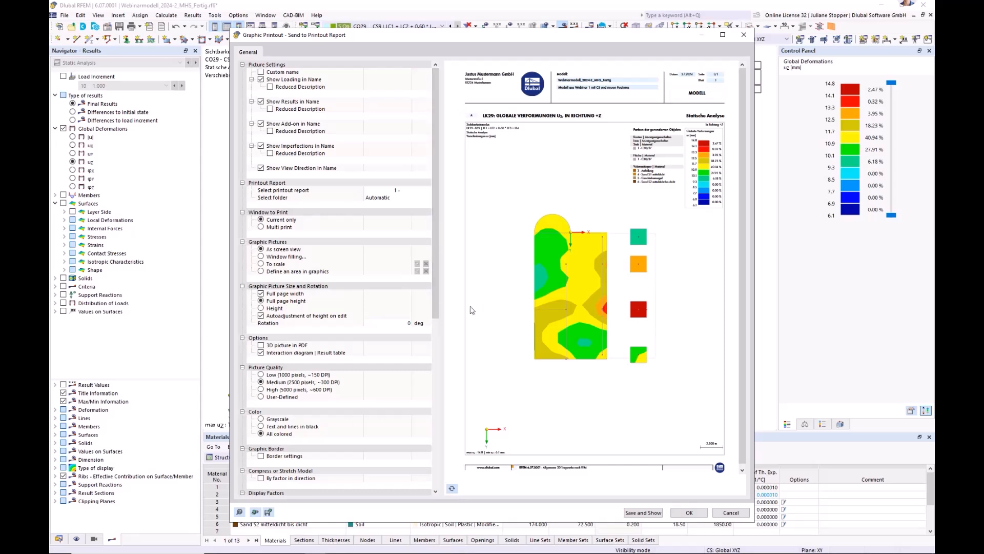
Set the picture's height ratio to 50 % and turn off the autoadjustment of height on edit
scroll(437, 297, "down", 1)
left_click(273, 286)
left_click(405, 293)
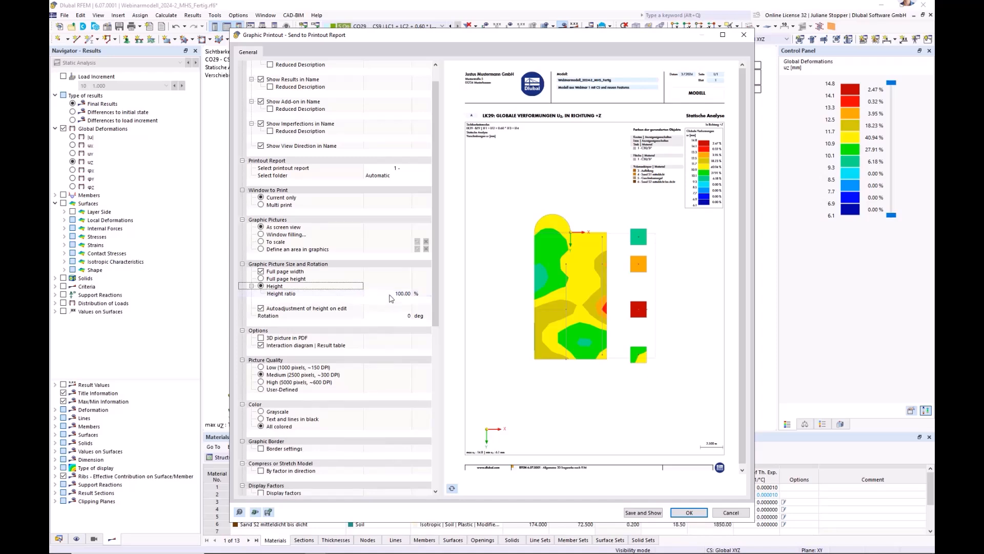
type("50")
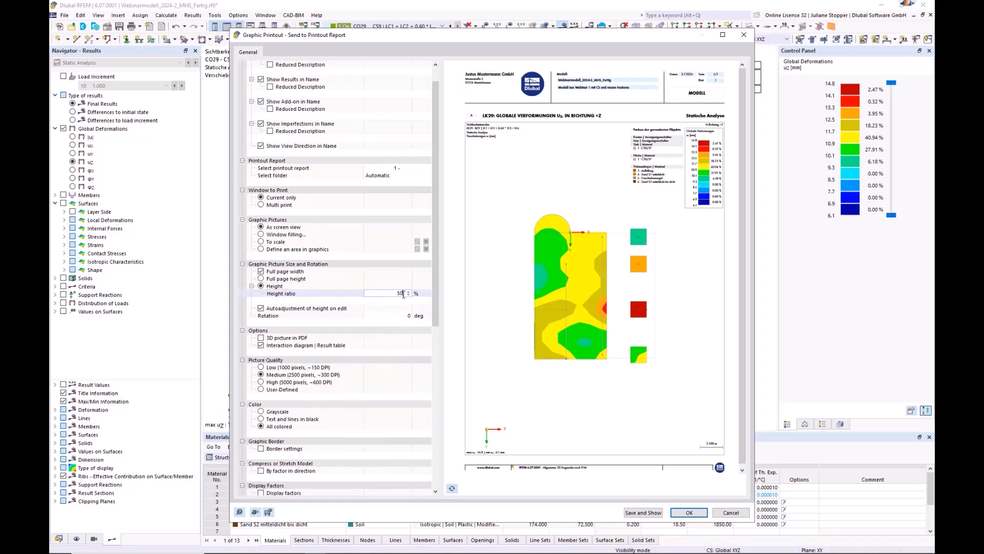
left_click(407, 308)
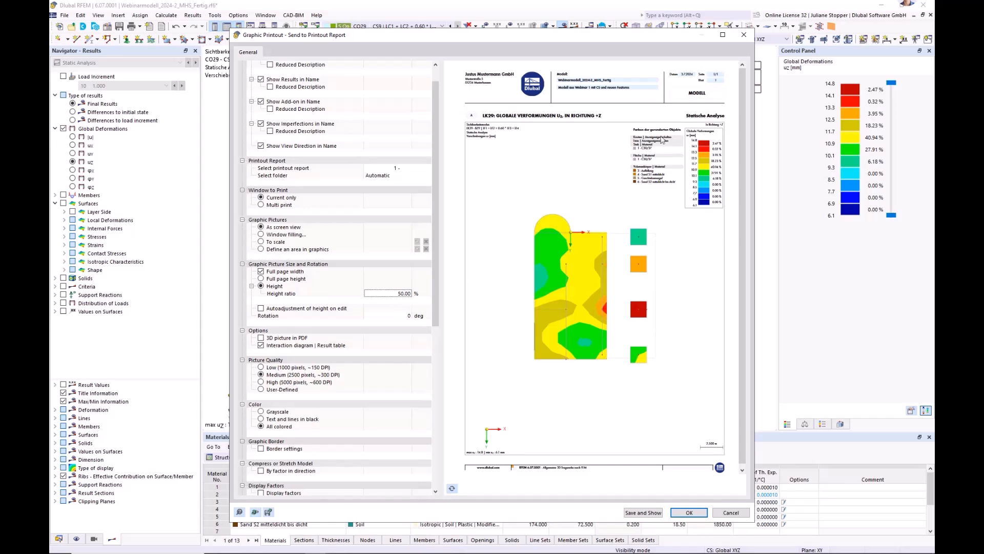
Remove the color panel of rendered objects from the graphic, refresh the preview, and save the graphic and show the report
scroll(438, 348, "down", 3)
scroll(438, 349, "down", 10)
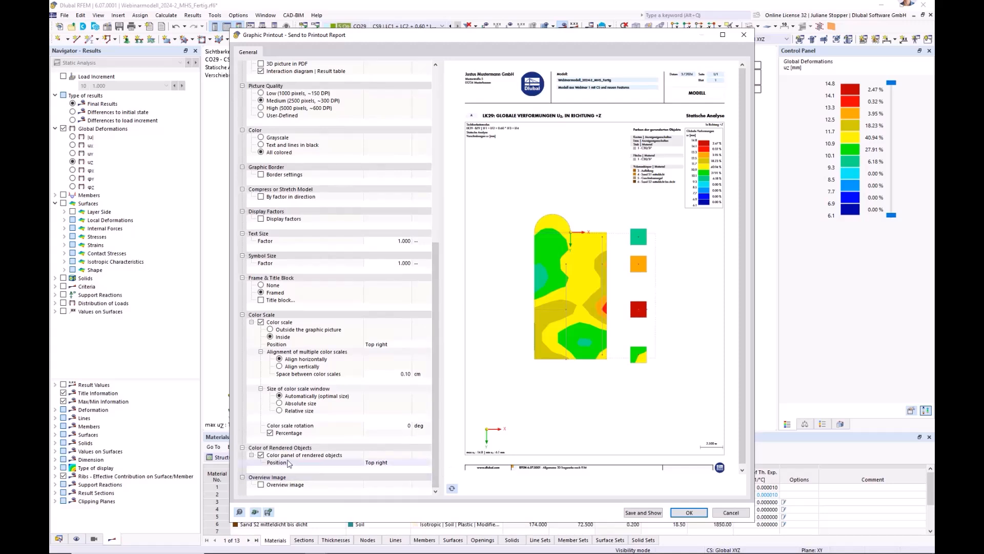
left_click(260, 455)
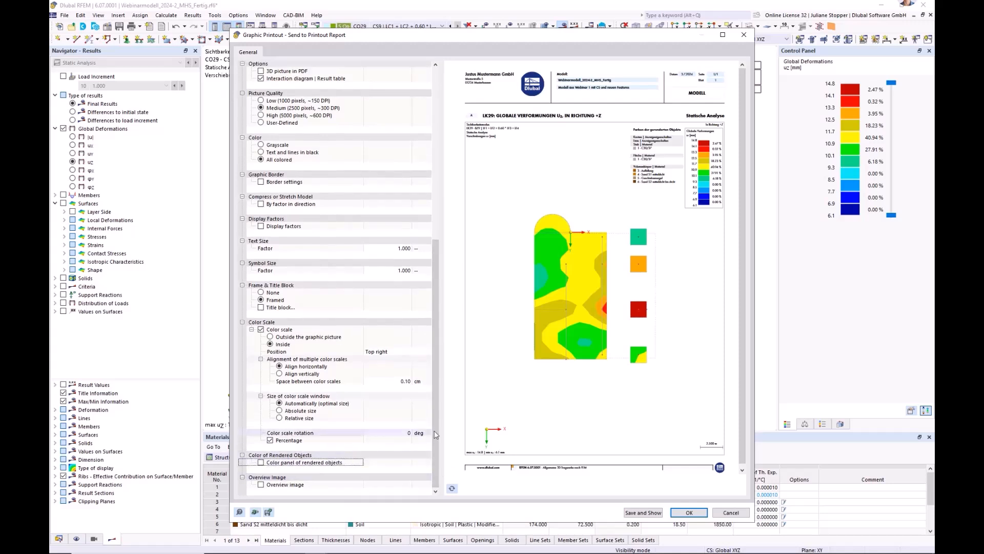
left_click(451, 489)
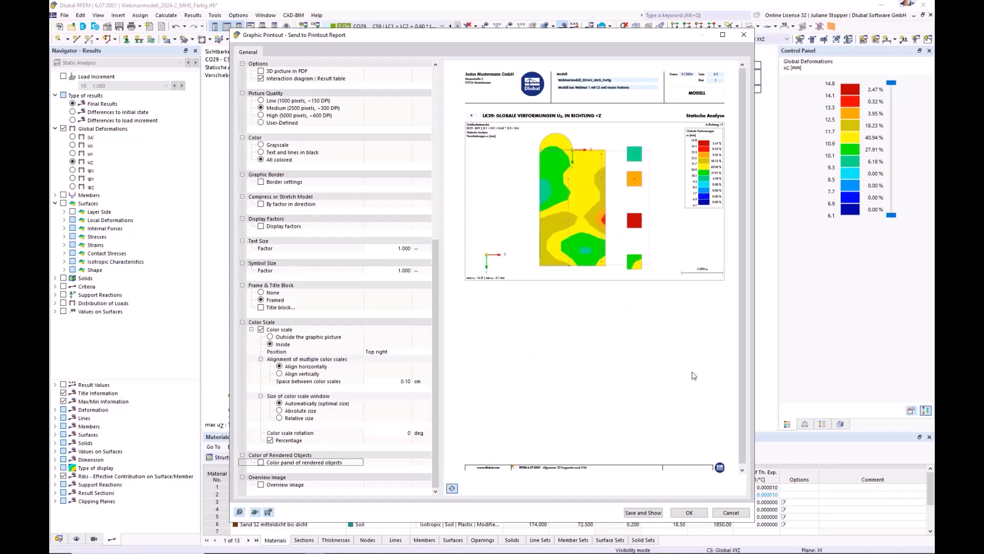
left_click(643, 513)
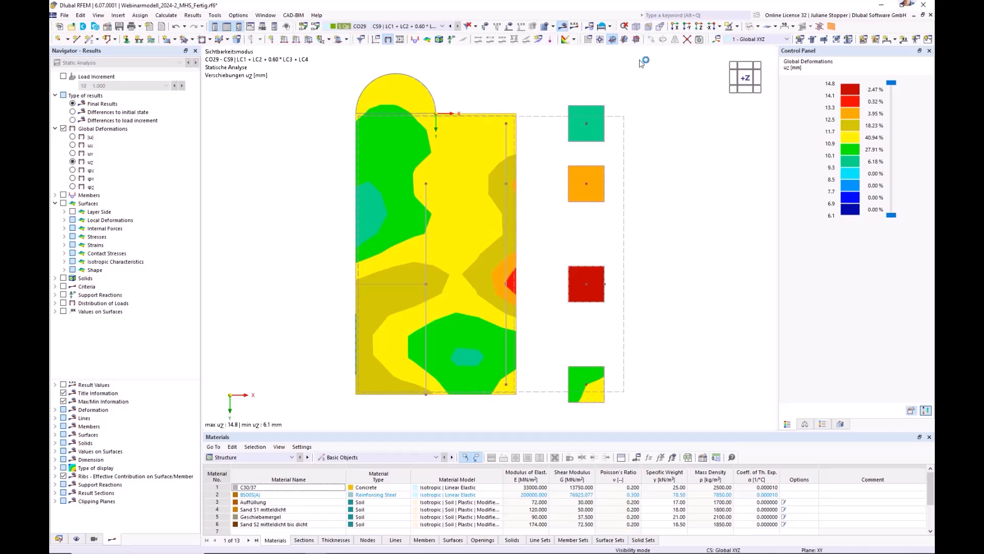
Close the printout report, return the model to a 3D view, and display the displacement results on all solids
left_click(636, 27)
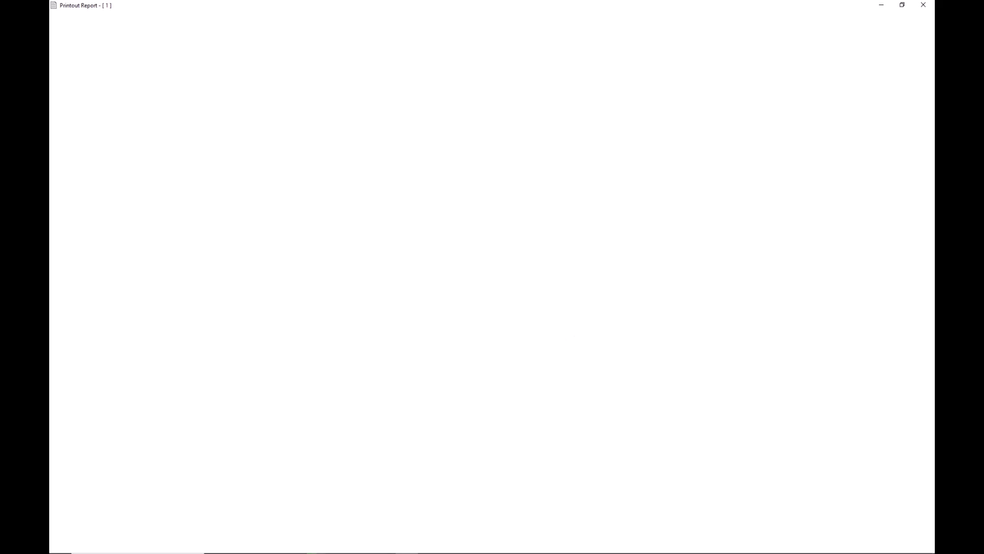
left_click(923, 5)
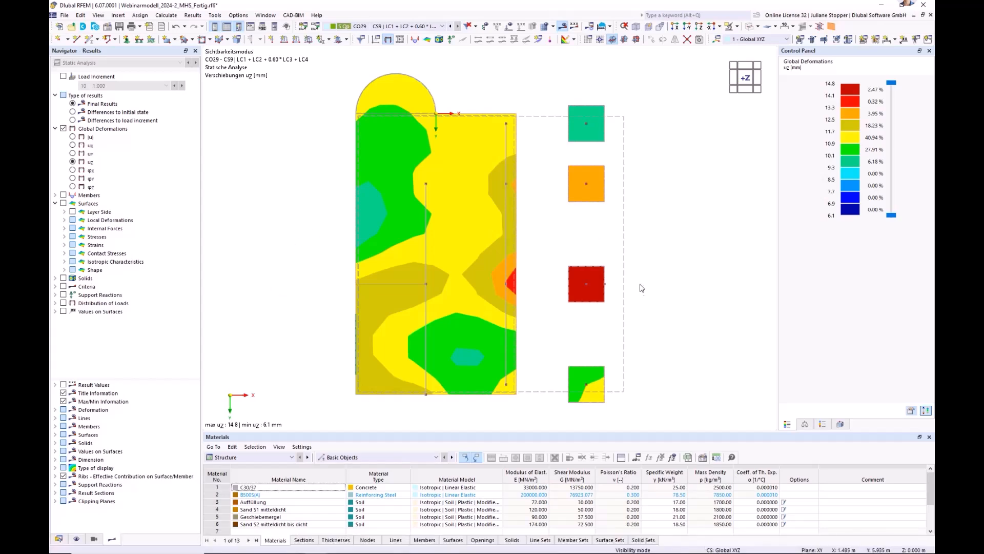
middle_click_drag(686, 363, 628, 308, "ctrl")
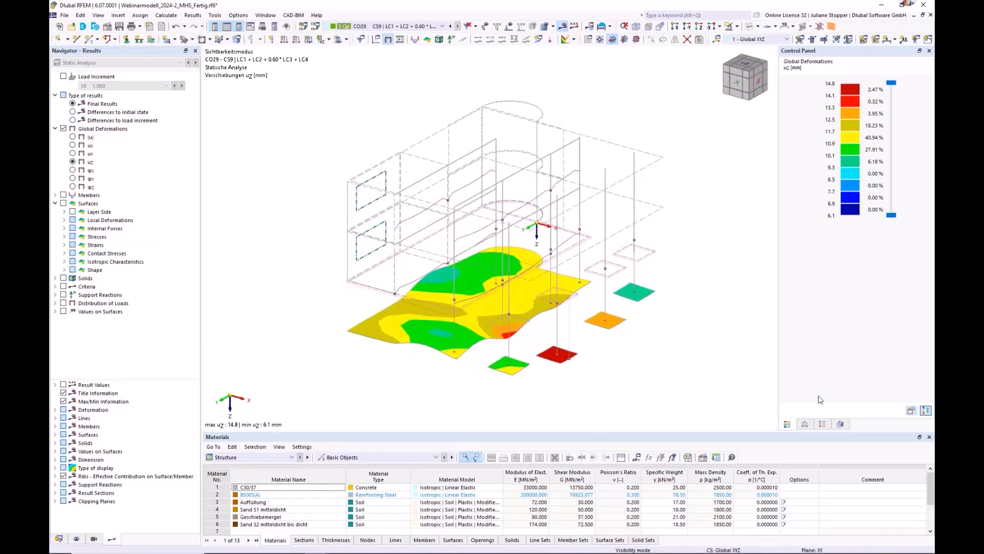
left_click(842, 425)
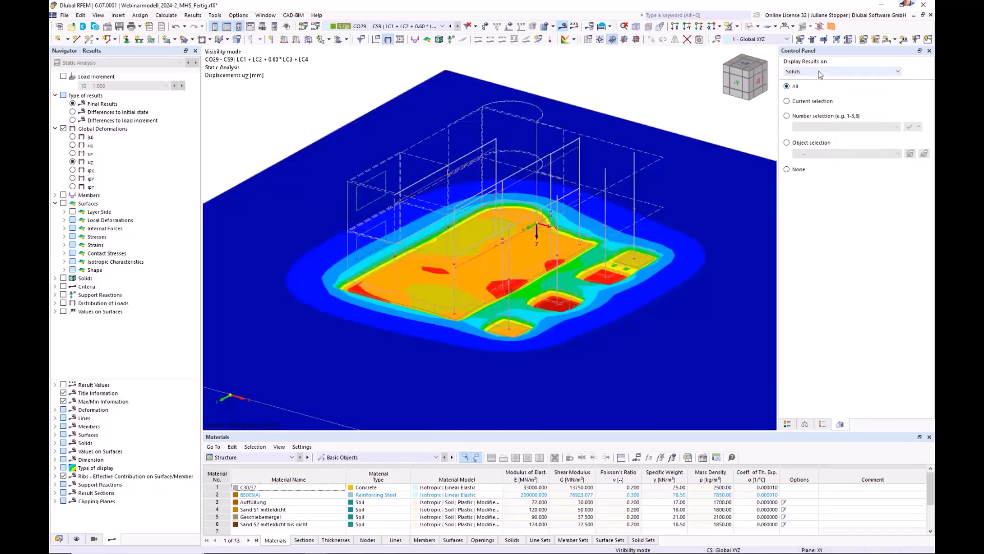
left_click(820, 75)
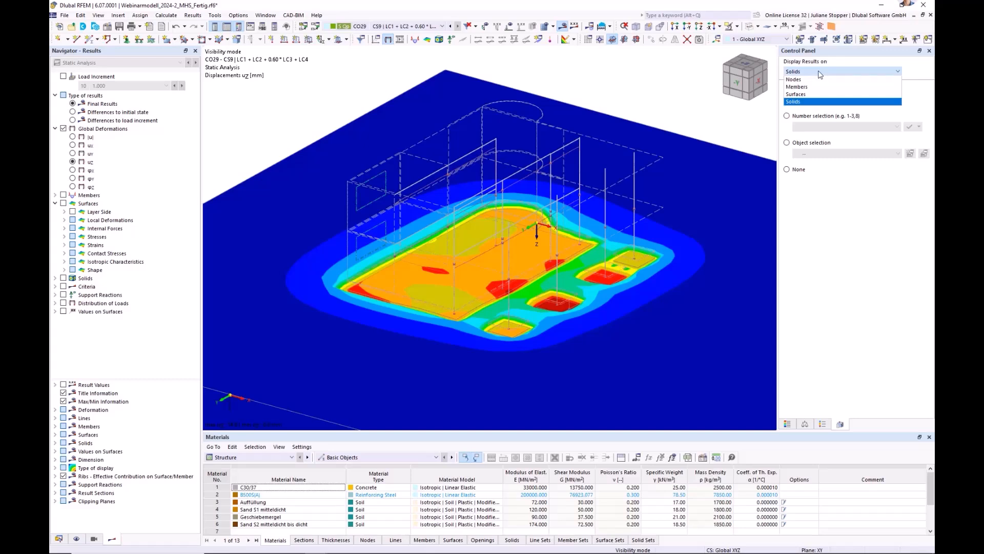
left_click(642, 83)
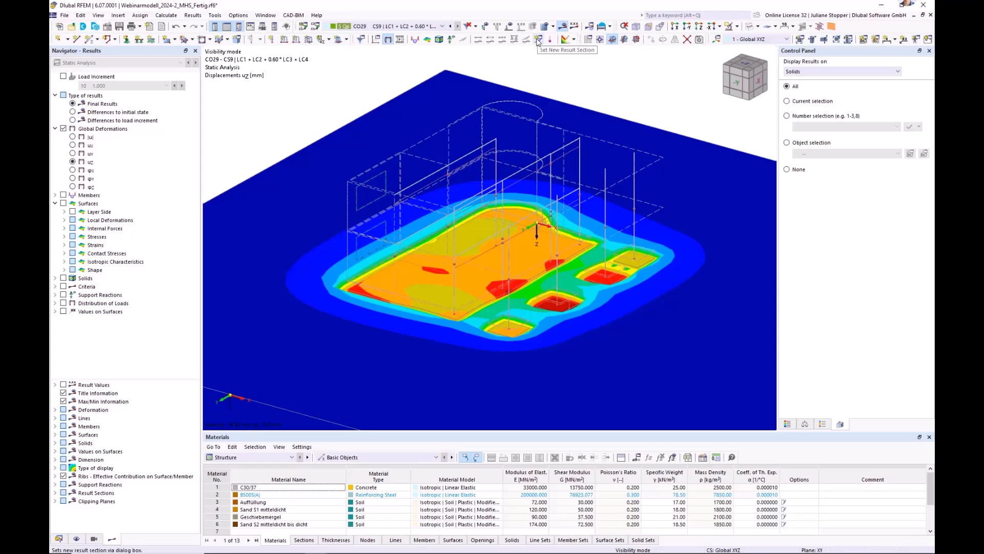
Turn on the display of the model's nodes
mouse_move(80, 535)
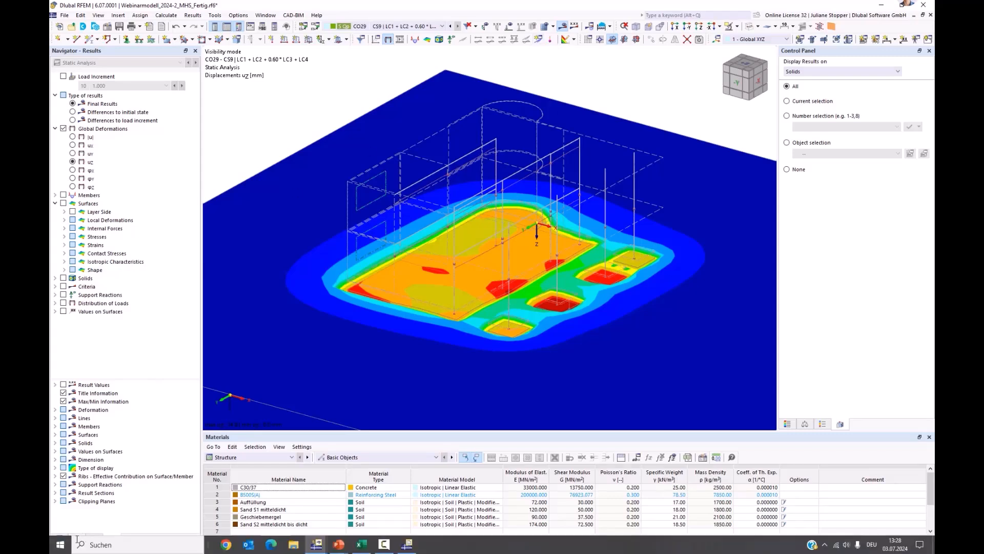
left_click(77, 538)
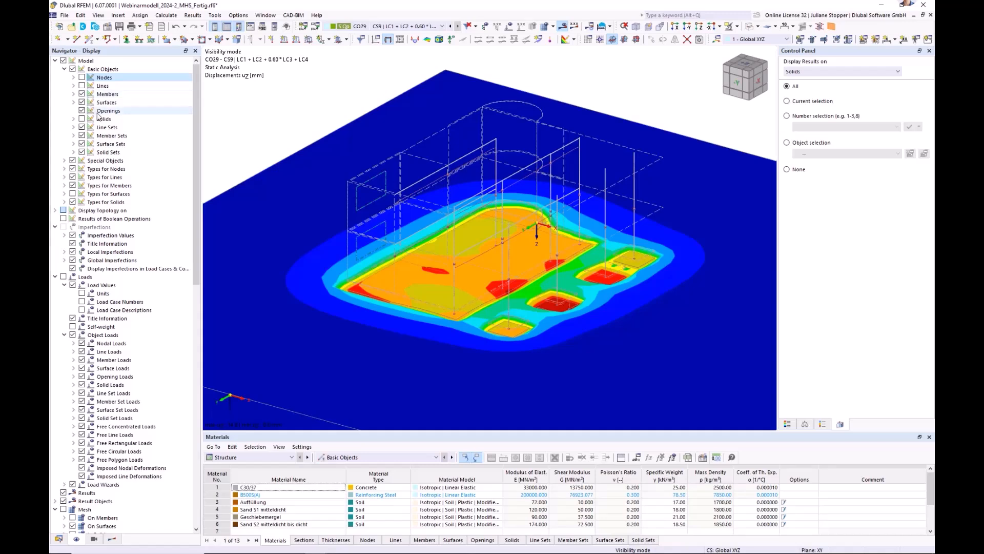
left_click(82, 77)
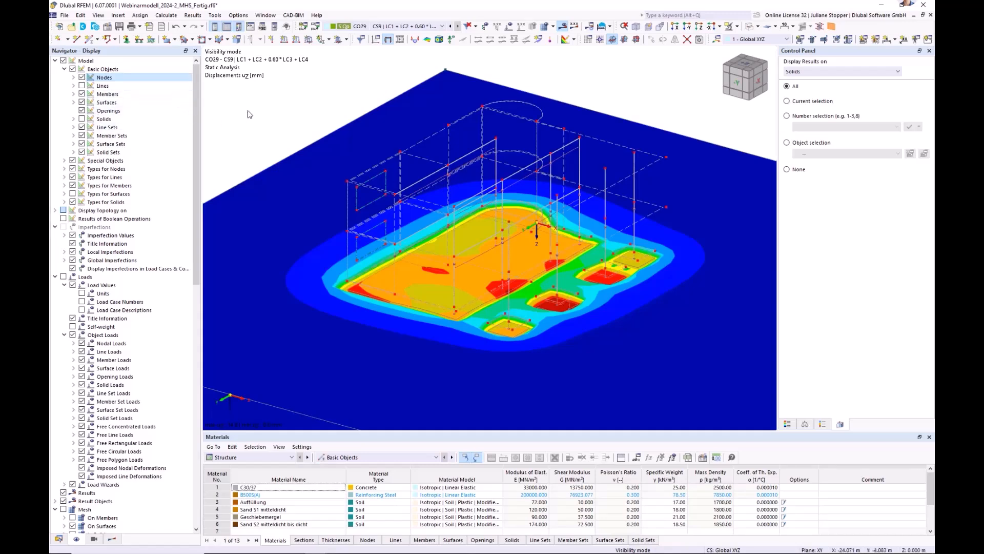
Define a two-point result section, picking nodes (-4.000, 8.500, -0.100) m and (7.500, 8.500, -0.100) m through the foundation slab and single footing
left_click(538, 41)
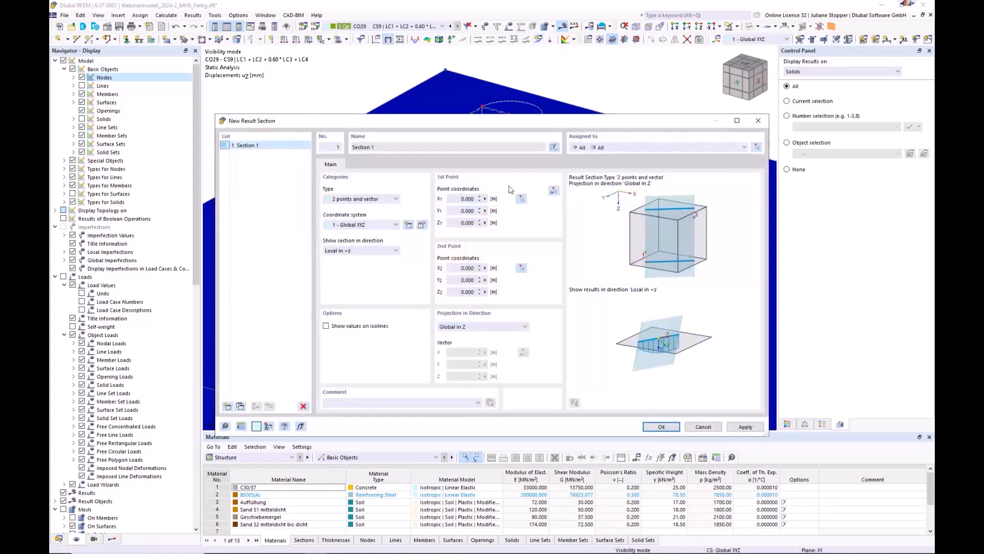
left_click(554, 191)
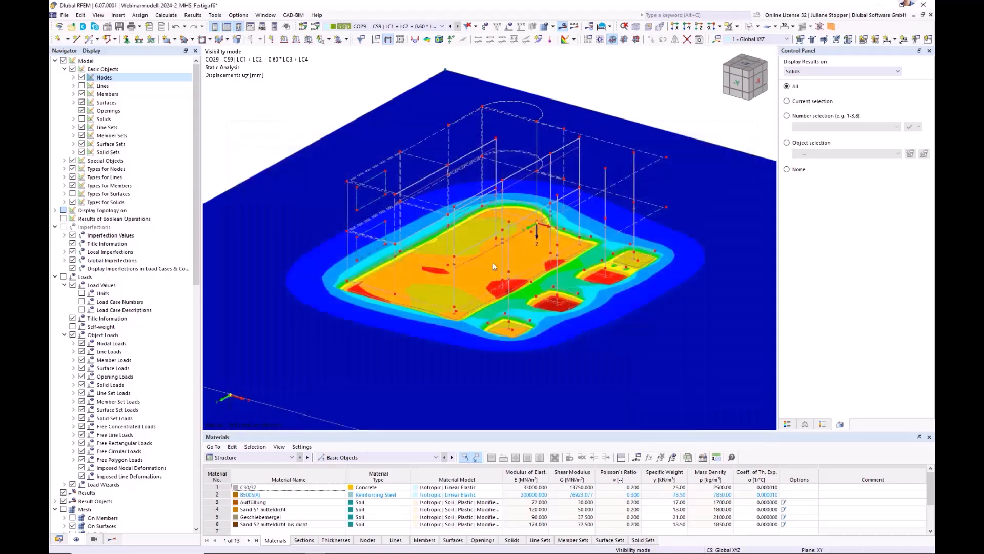
scroll(400, 252, "up", 3)
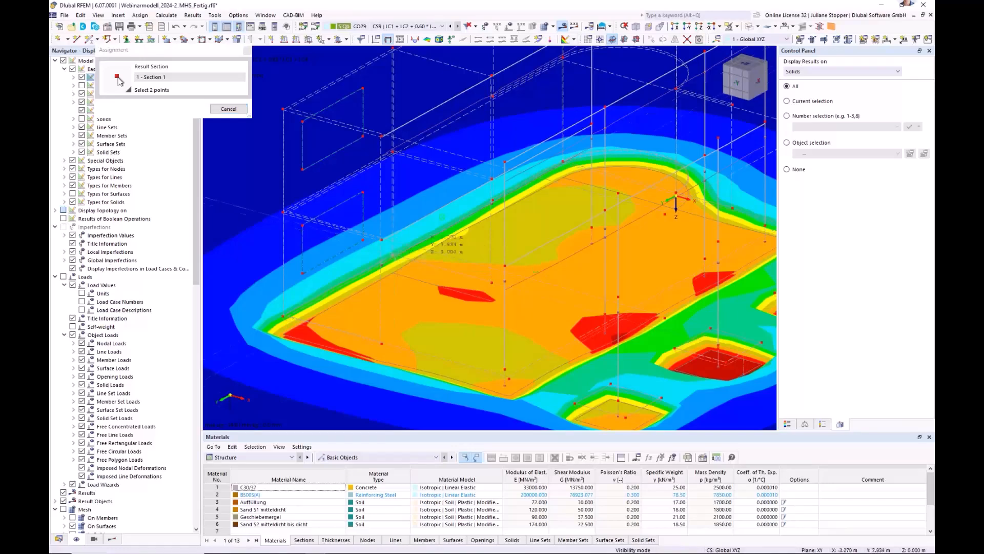
scroll(393, 255, "down", 5)
scroll(698, 322, "up", 2)
scroll(694, 303, "up", 3)
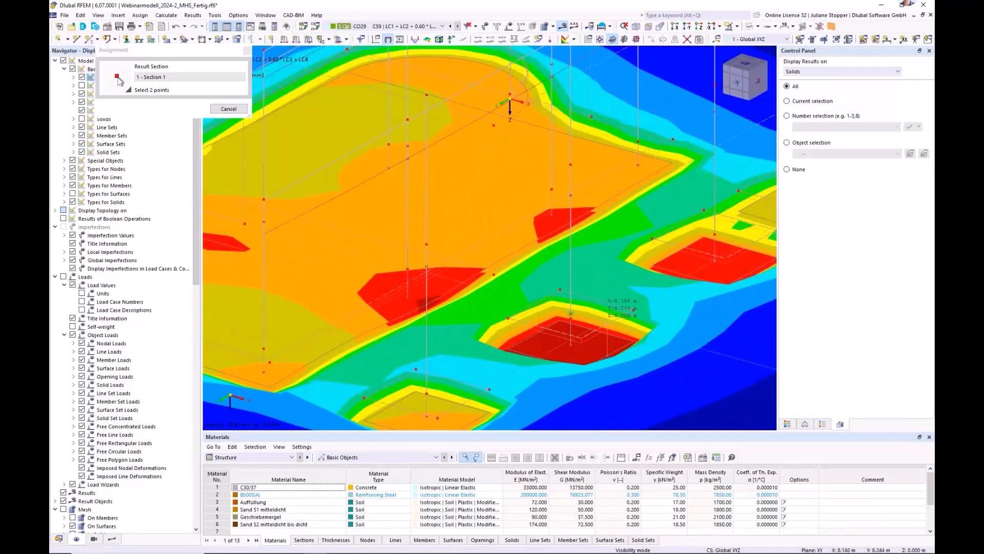
left_click(570, 314)
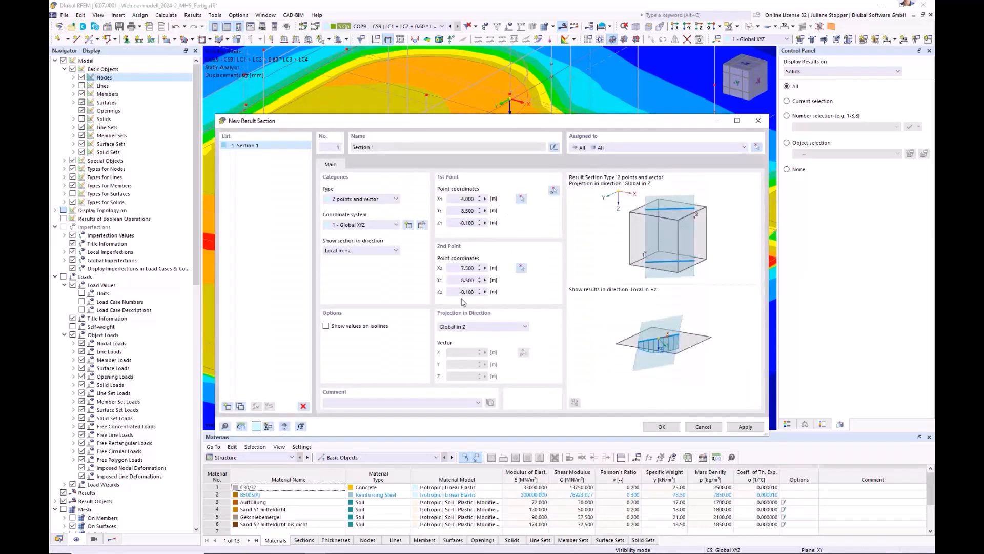
Assign the result section only to the surfaces of object selection OS3 - Gründungselemente and create it
left_click(756, 148)
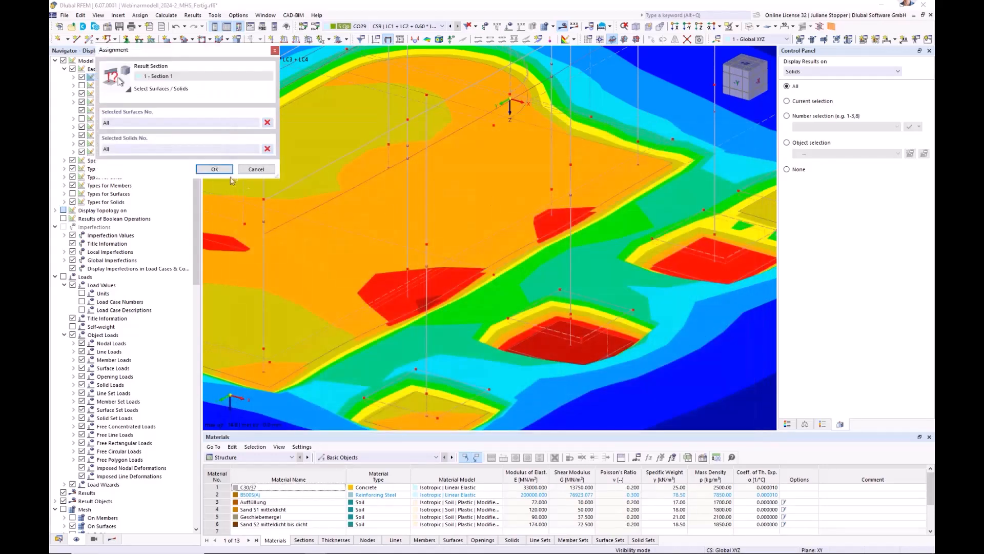
left_click(267, 148)
left_click(267, 122)
left_click(59, 539)
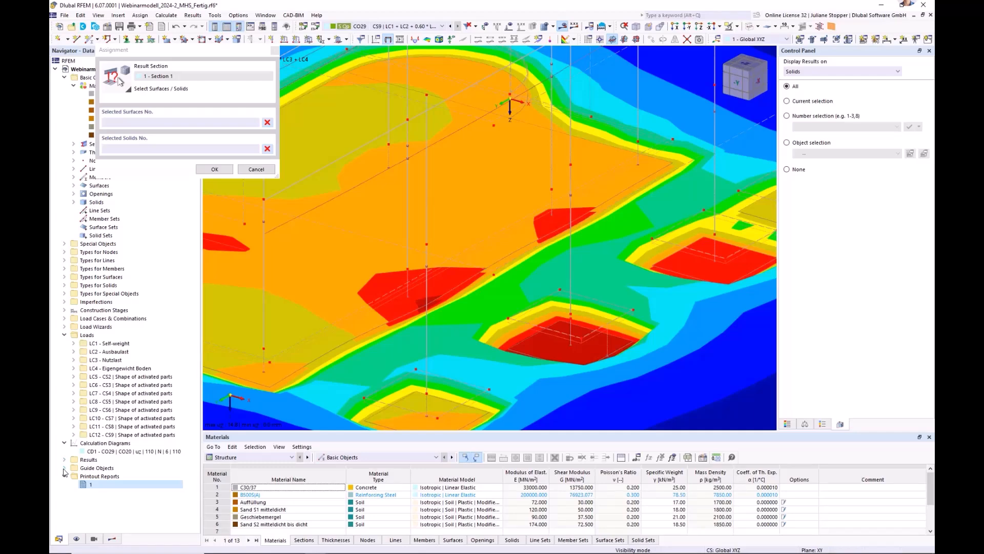
double_click(98, 468)
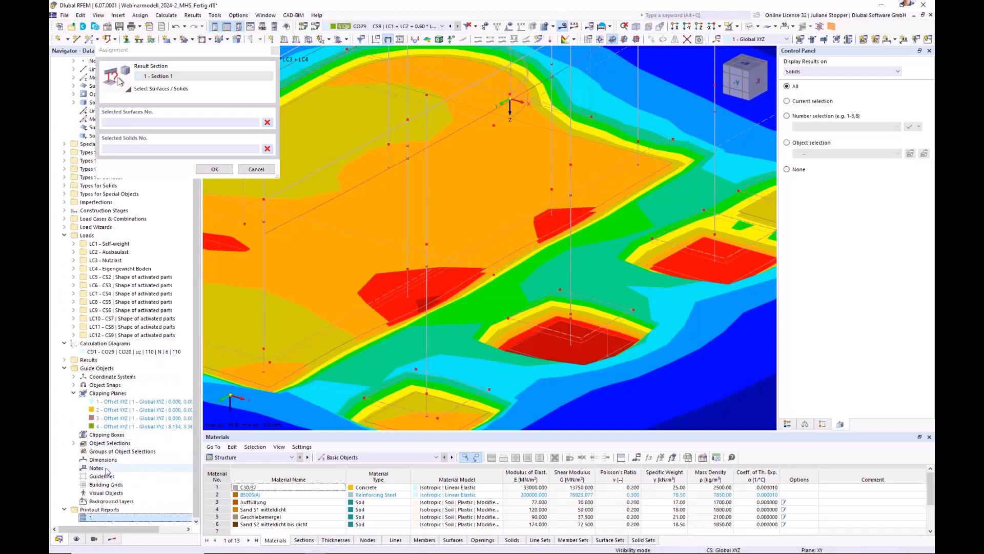
left_click(73, 443)
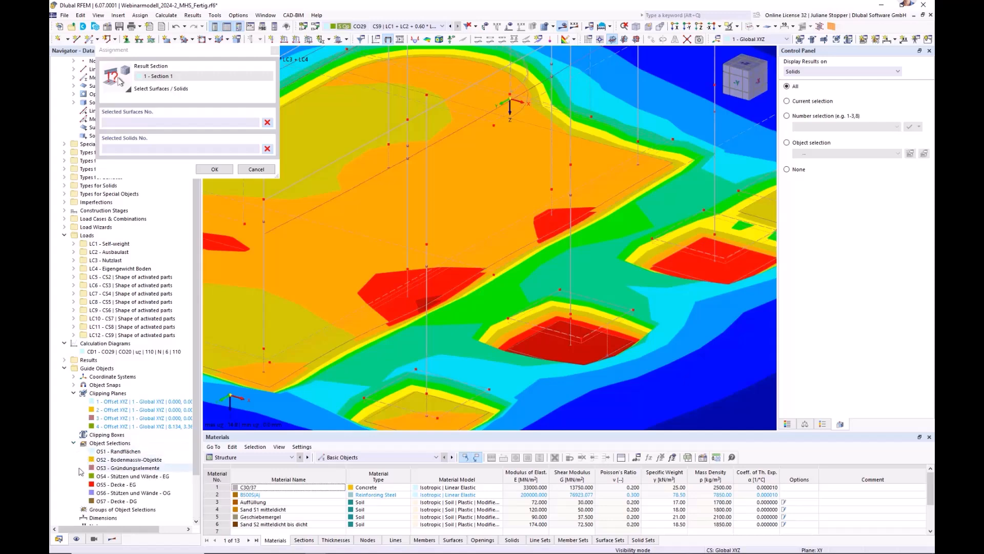
left_click(121, 468)
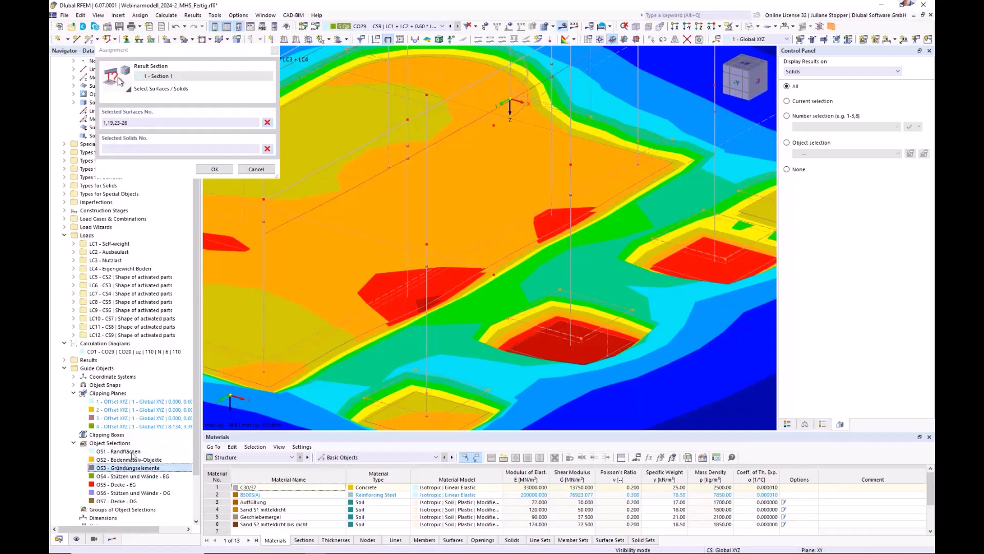
left_click(212, 170)
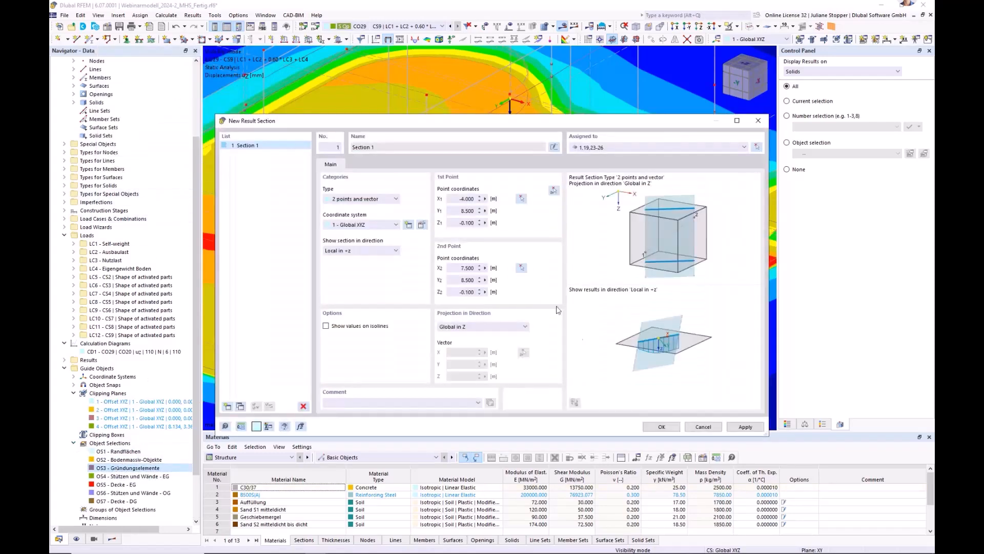
left_click(660, 427)
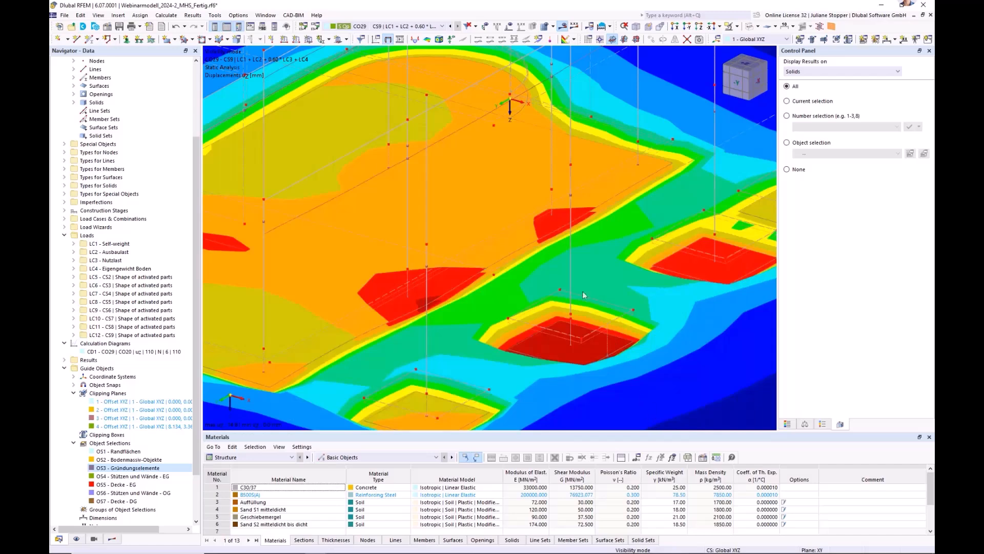
Show the results on the result section and hide the global deformations of the model
left_click(111, 538)
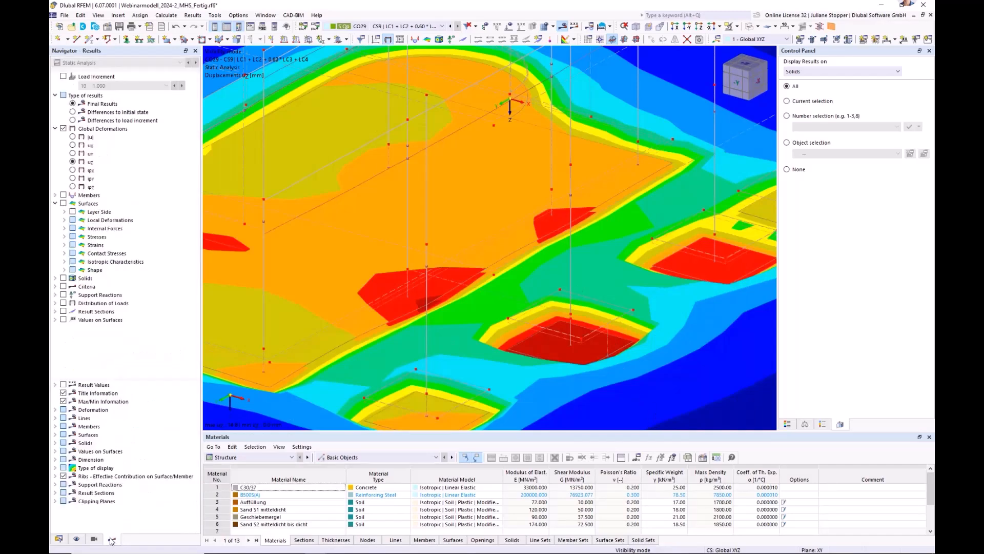
left_click(63, 312)
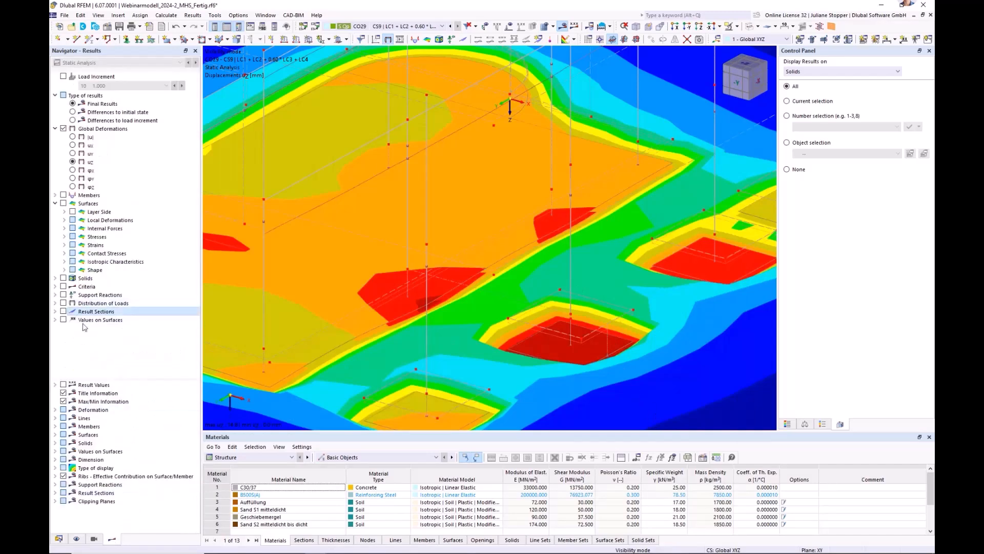
left_click(63, 129)
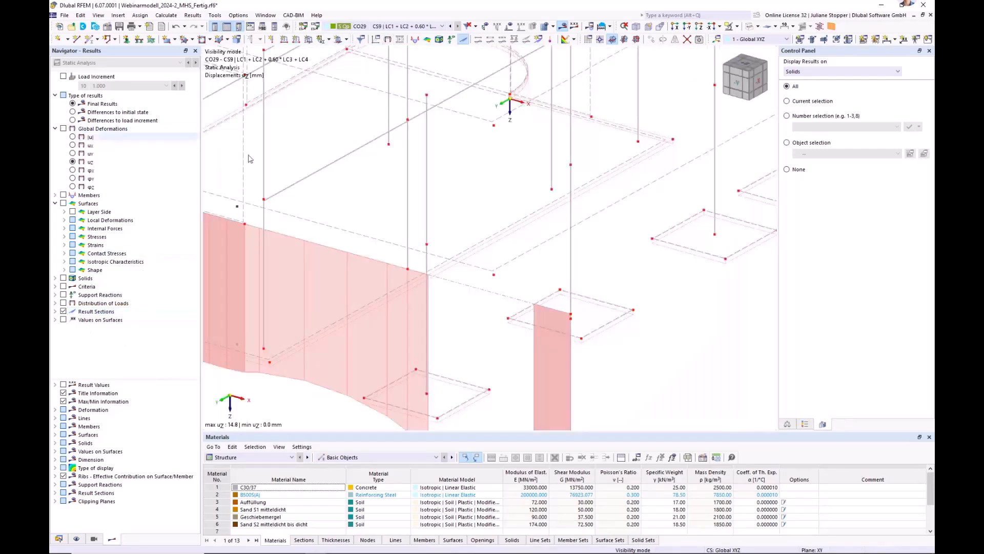
middle_click_drag(328, 306, 349, 284, "ctrl")
scroll(411, 277, "down", 2)
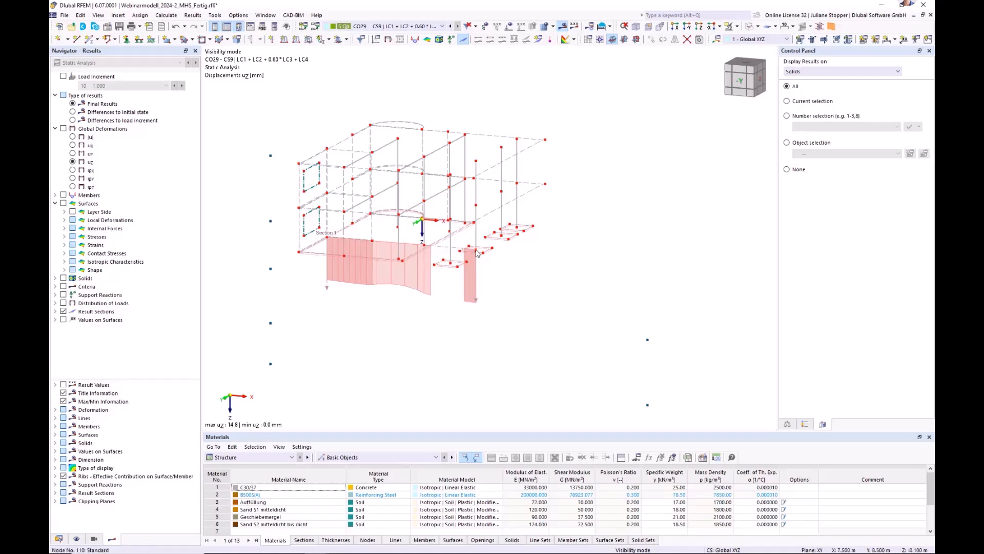
scroll(476, 254, "up", 3)
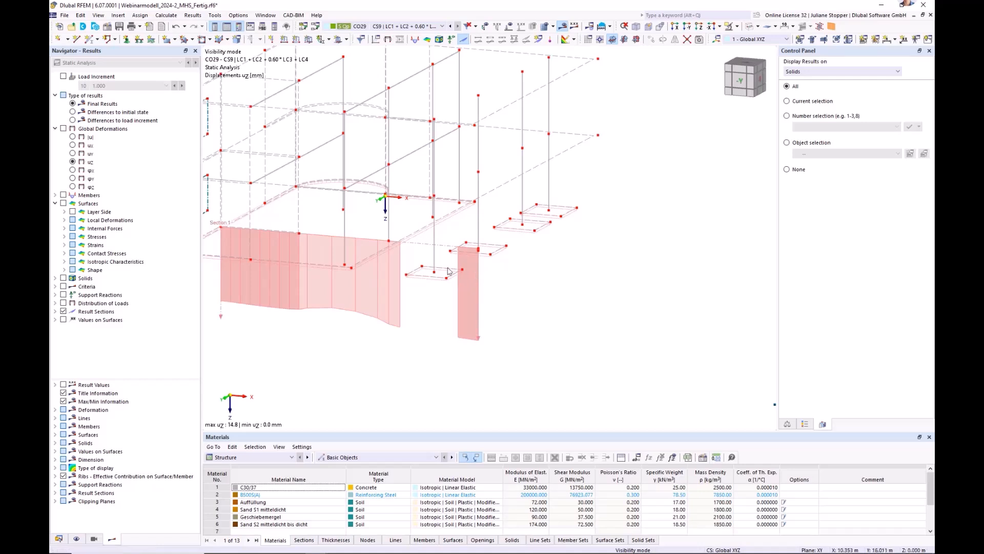
Open the result diagrams of result section No. 1 in a maximized window
right_click(478, 339)
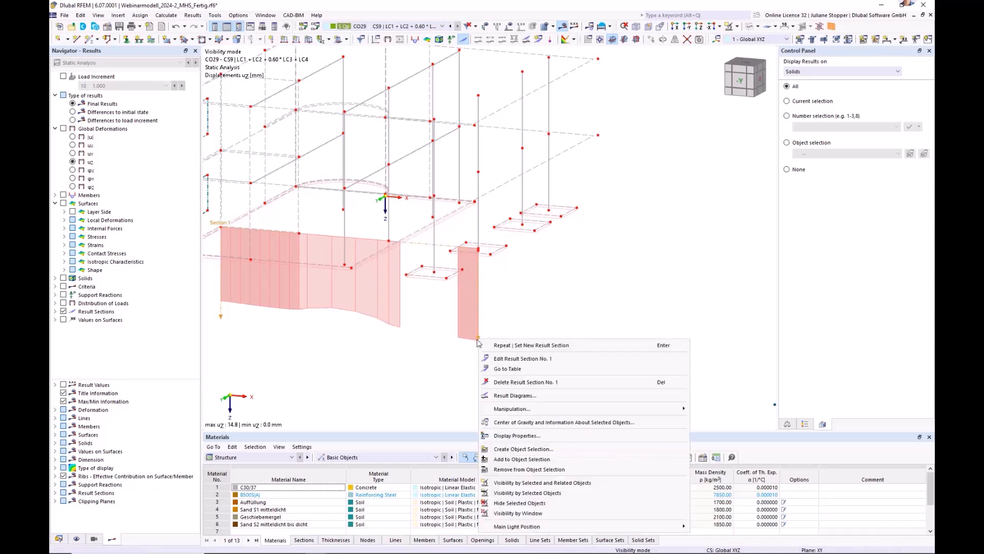
left_click(505, 396)
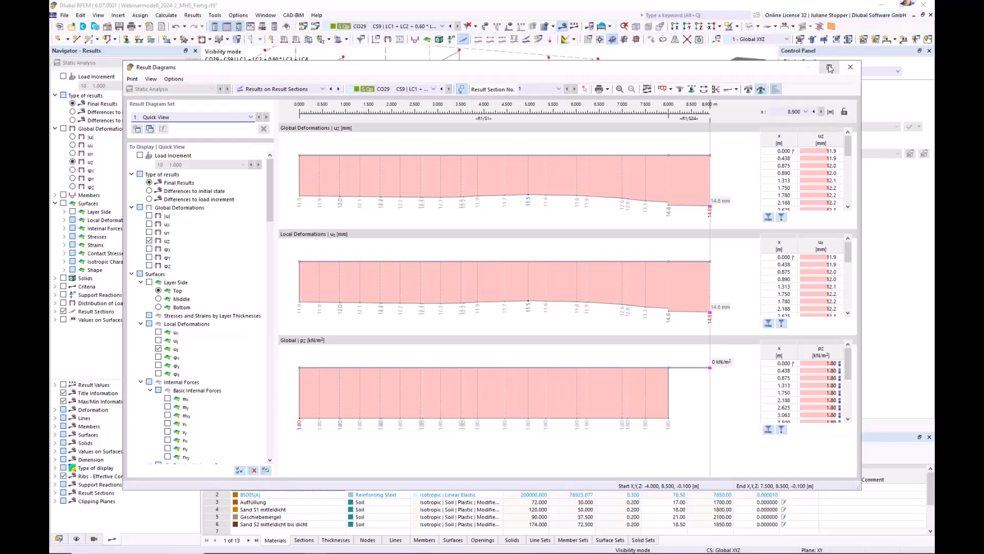
left_click(829, 69)
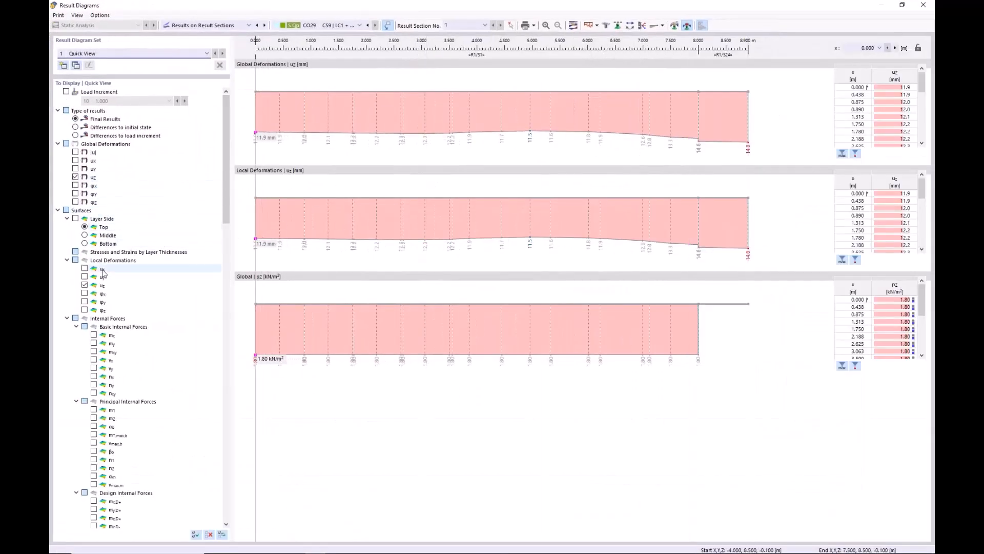
Limit the diagrams to the surfaces' local deformation uz, collapse the surface results list, and mark the position x = 3.400 m
left_click(84, 286)
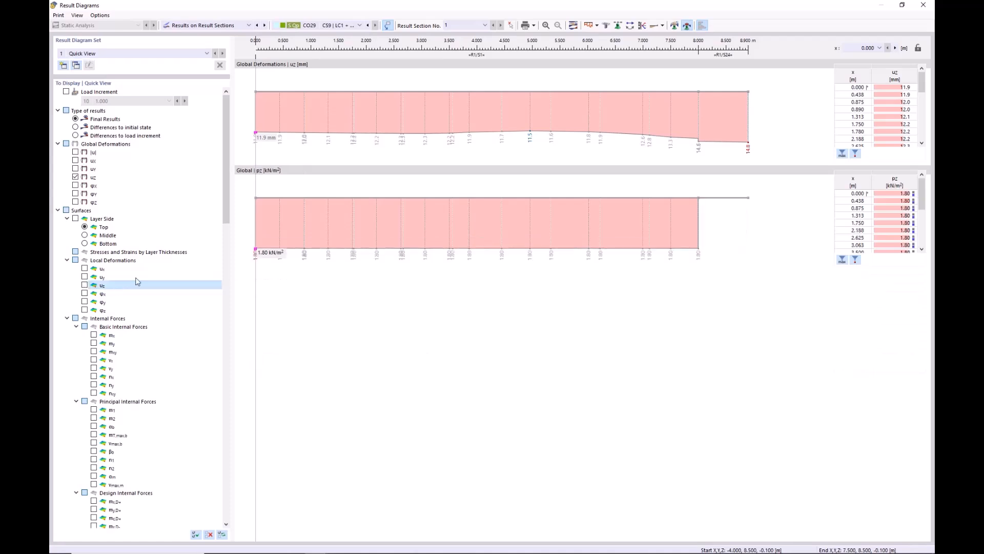
left_click_drag(224, 222, 224, 517)
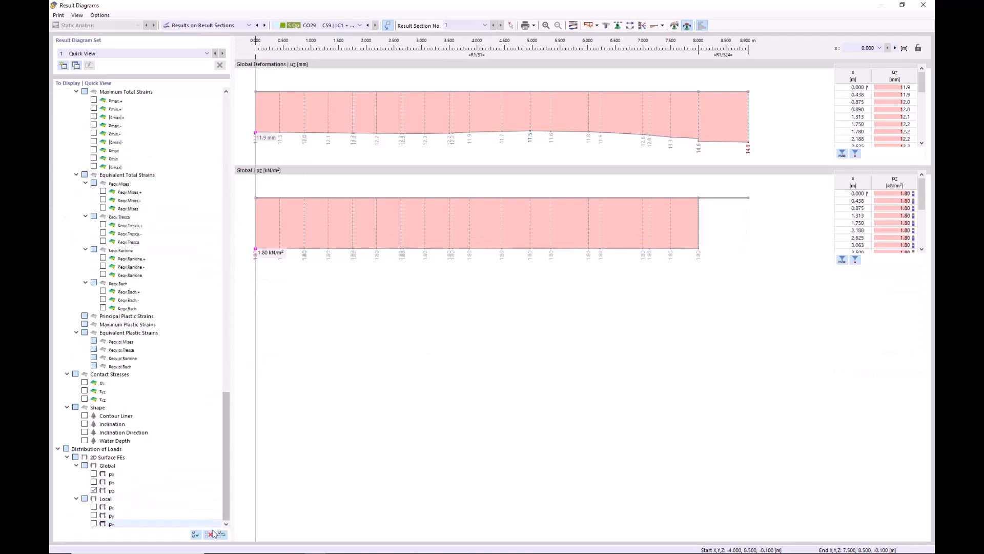
left_click(94, 490)
scroll(91, 359, "up", 20)
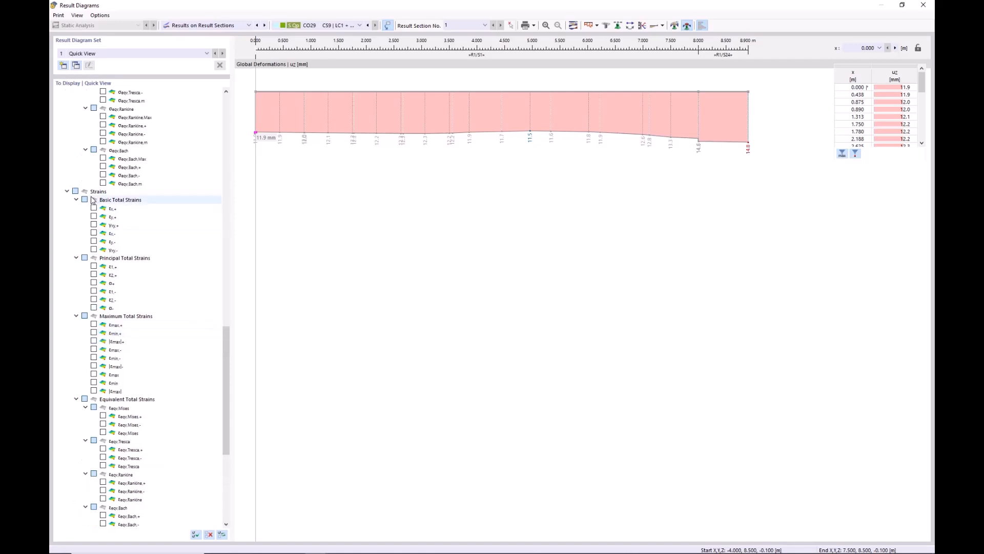
scroll(87, 224, "up", 3)
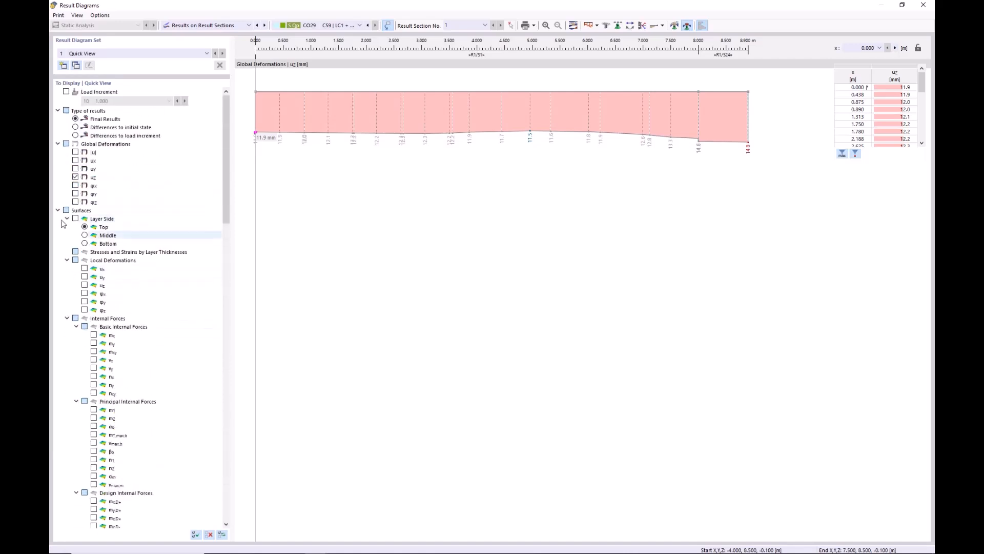
left_click(85, 285)
left_click(75, 177)
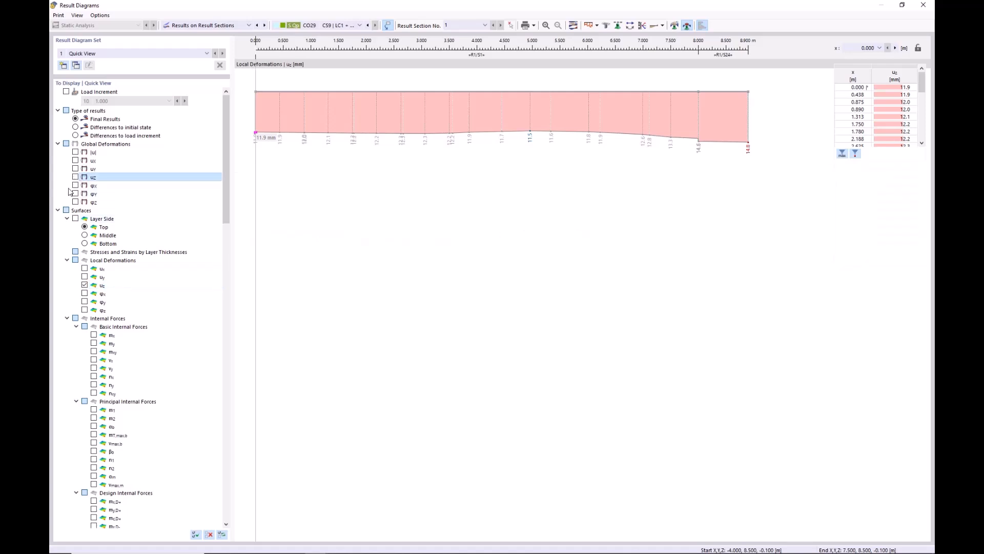
left_click(58, 210)
left_click(444, 195)
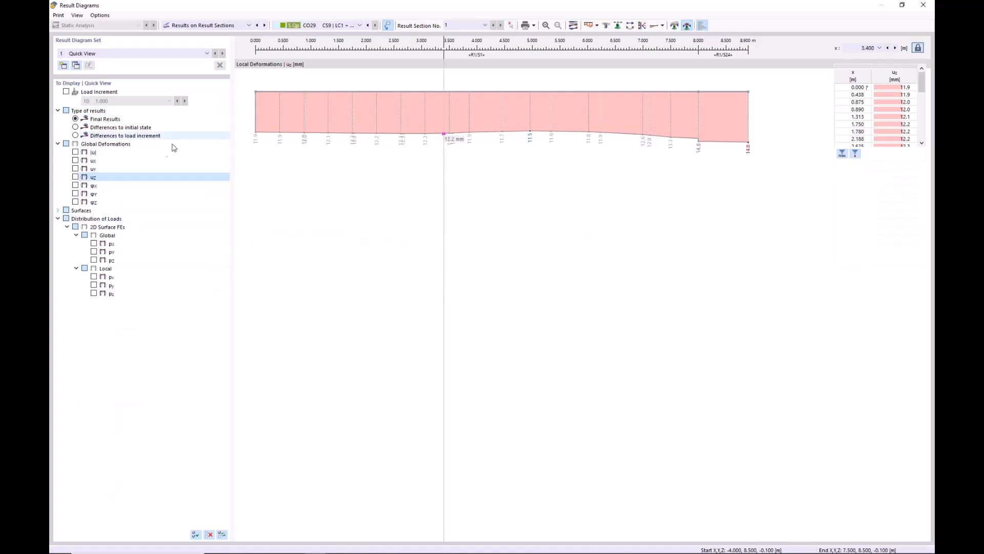
Collapse the distribution of loads results and expand the surface results in the diagram's result list
left_click(57, 218)
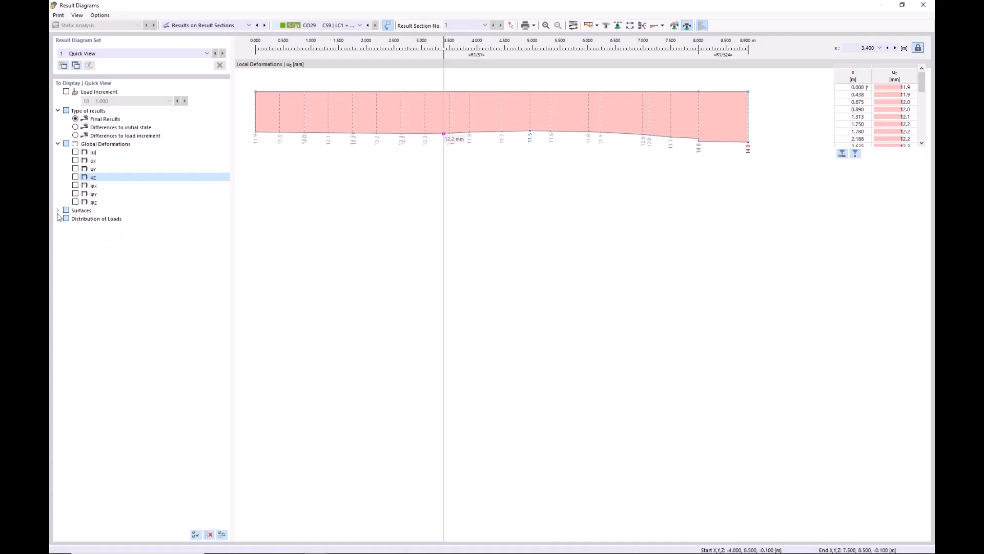
left_click(58, 210)
left_click(67, 219)
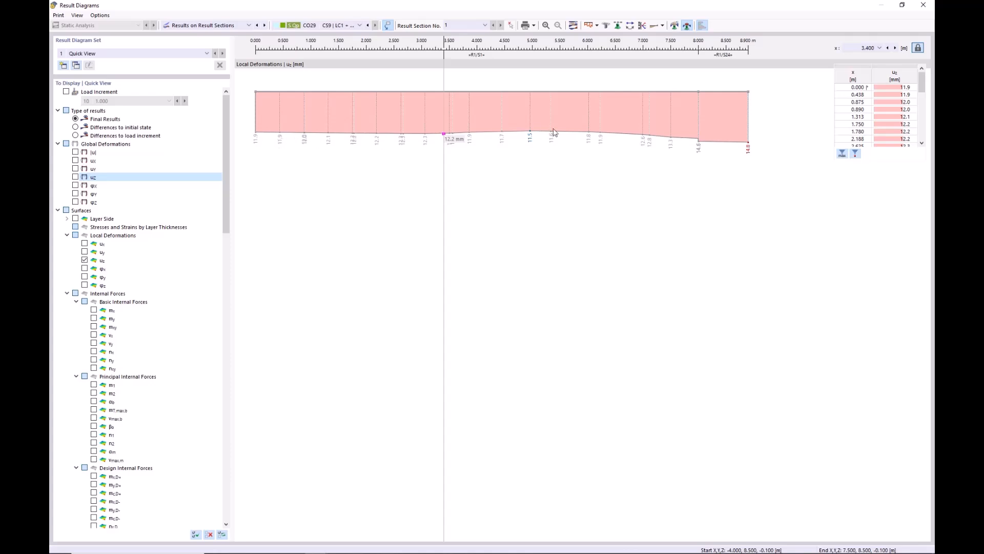
Review the options for printing the diagram graphics and close the result diagrams window
left_click(56, 15)
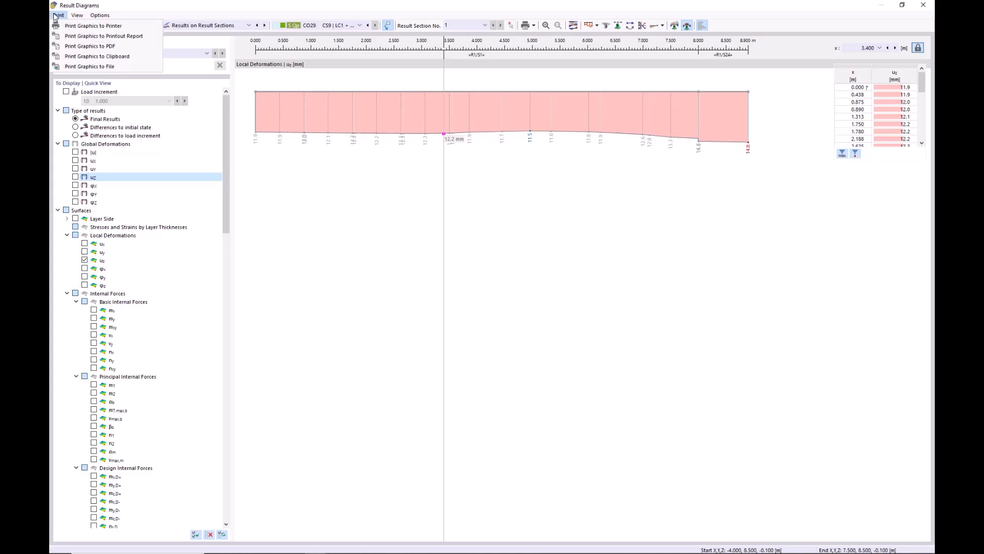
left_click(59, 16)
left_click(59, 16)
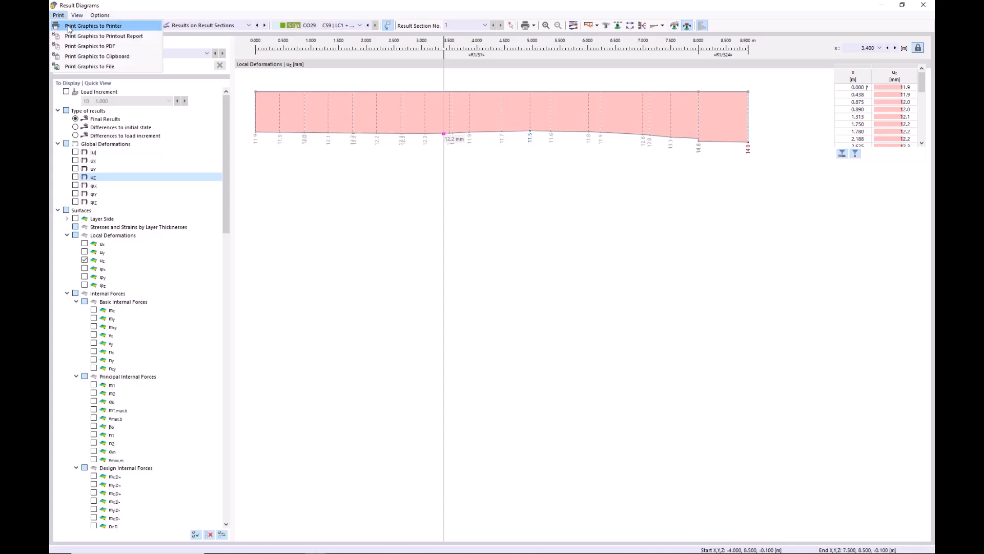
left_click_drag(224, 217, 241, 184)
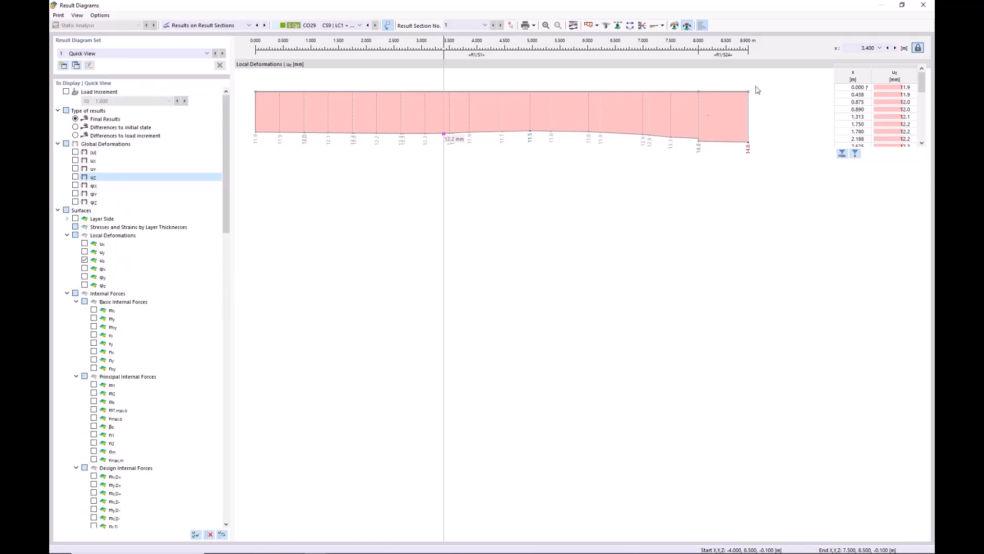
left_click(923, 5)
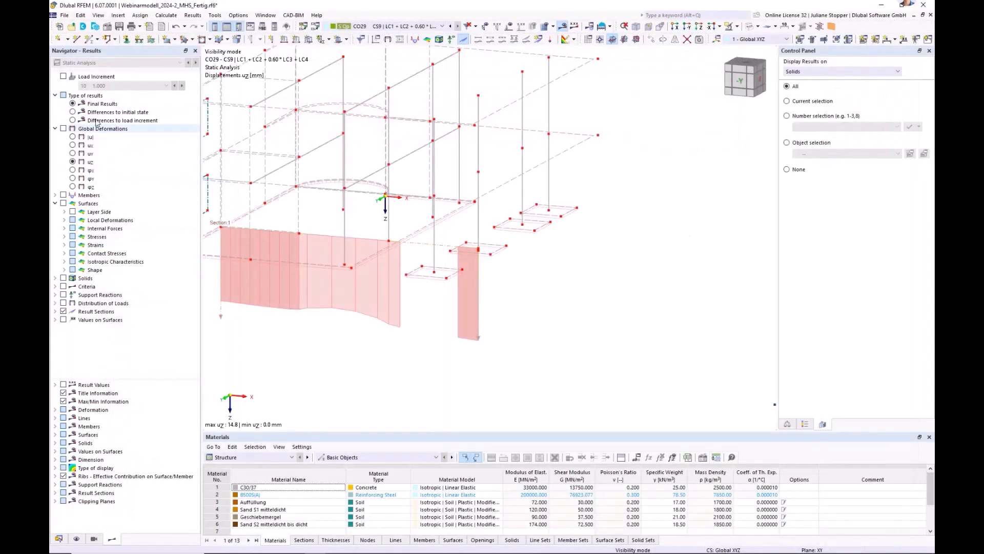
Show the global deformations on the whole building and soil model again
left_click(63, 128)
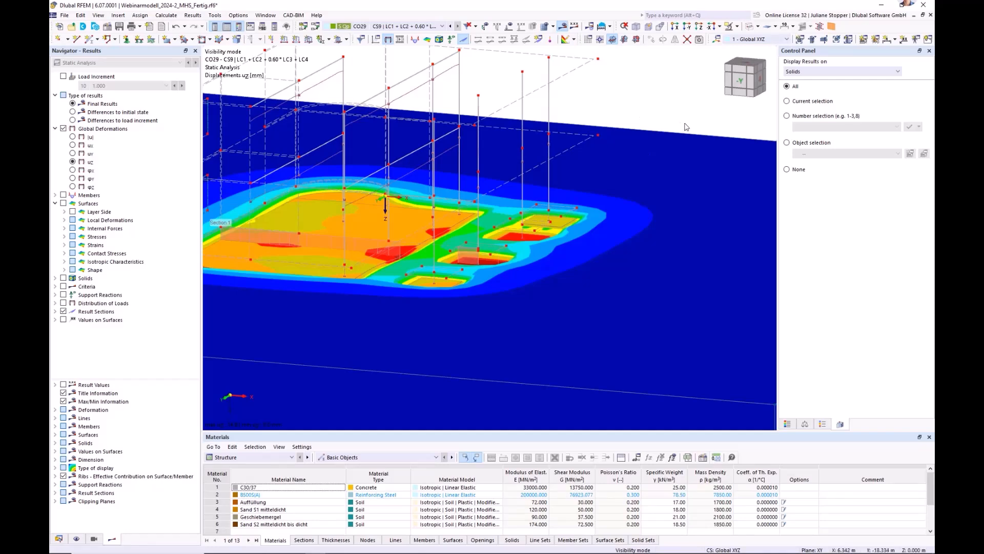
scroll(675, 140, "down", 2)
scroll(656, 146, "down", 2)
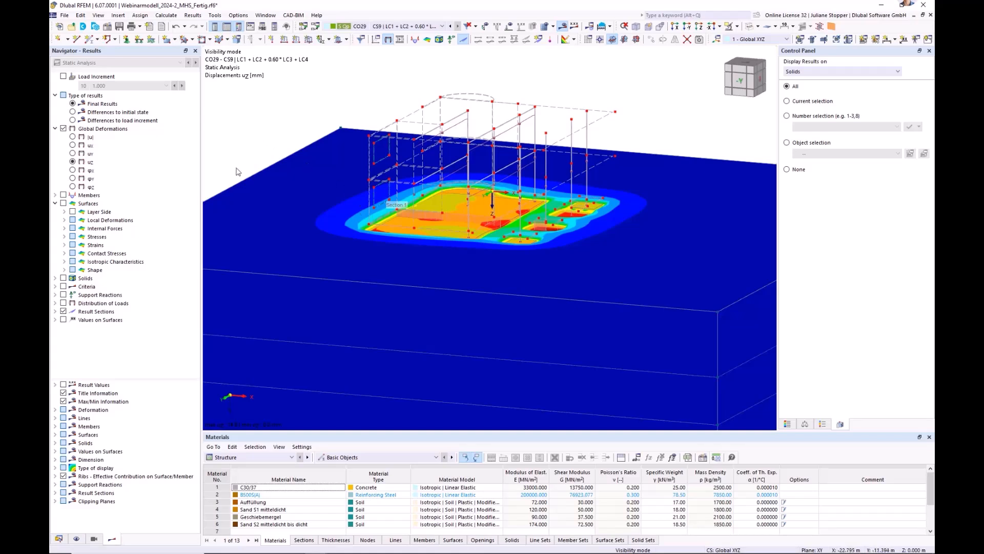
Show the solid results instead of the global deformations and select the basic stress σz
left_click(64, 277)
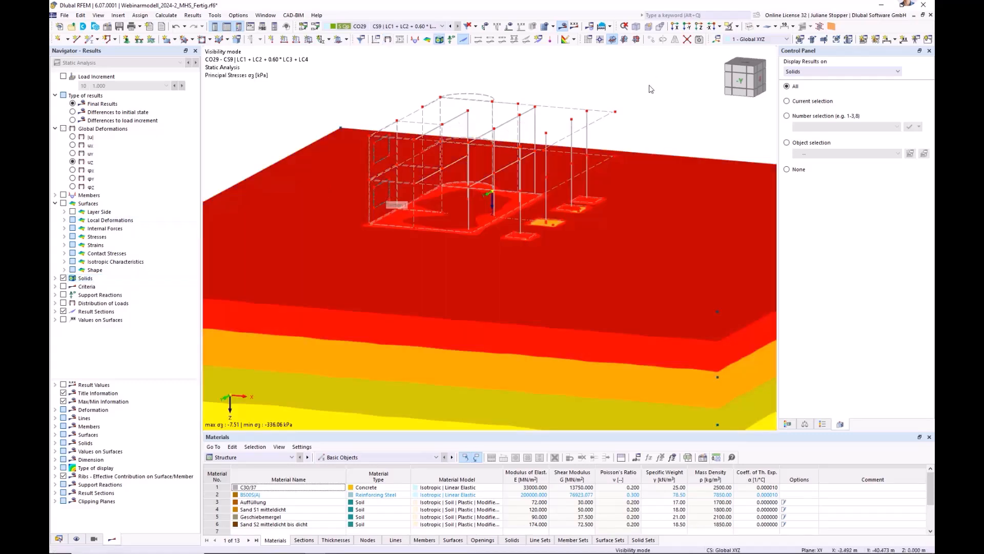
left_click(55, 277)
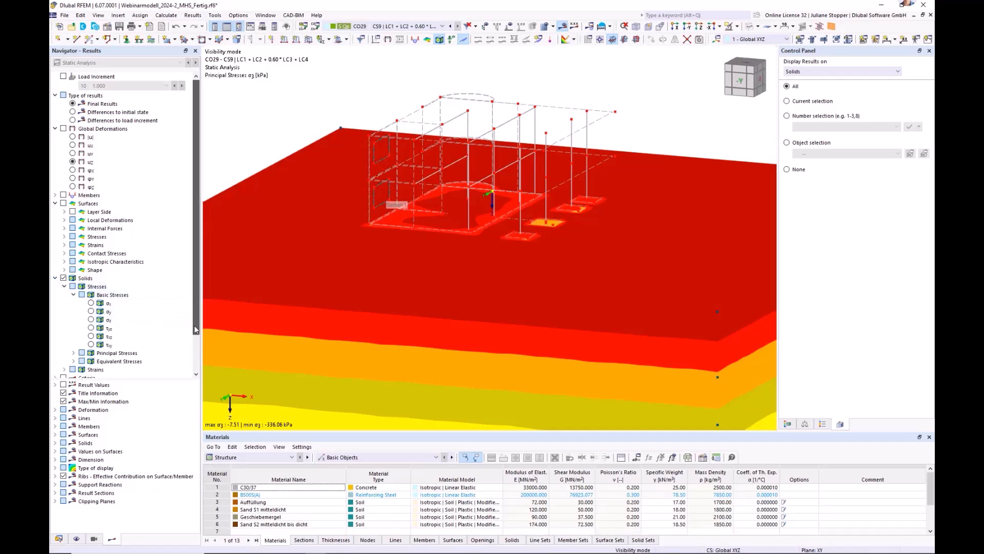
scroll(90, 293, "down", 2)
left_click(91, 285)
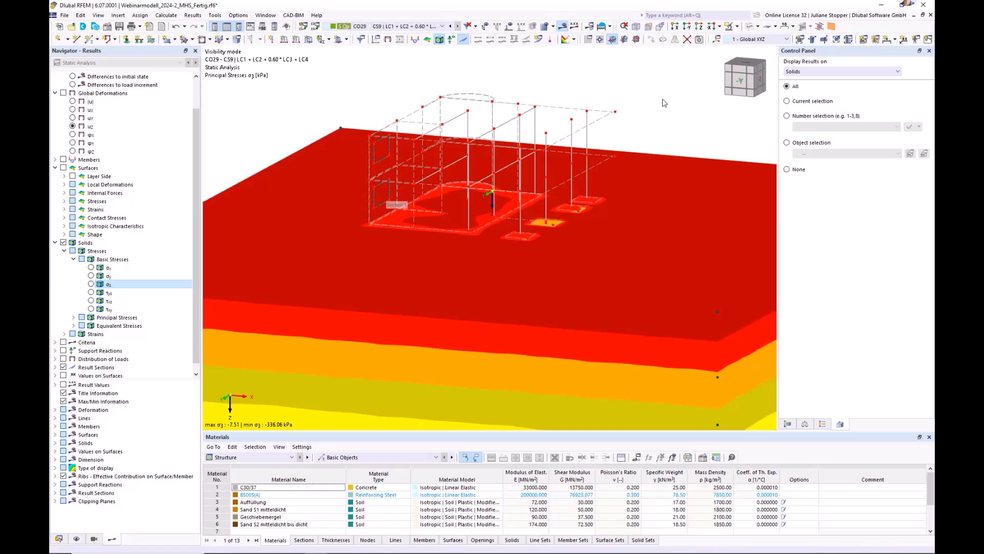
View the foundation area in the Z-direction and turn on the display of lines
left_click(699, 26)
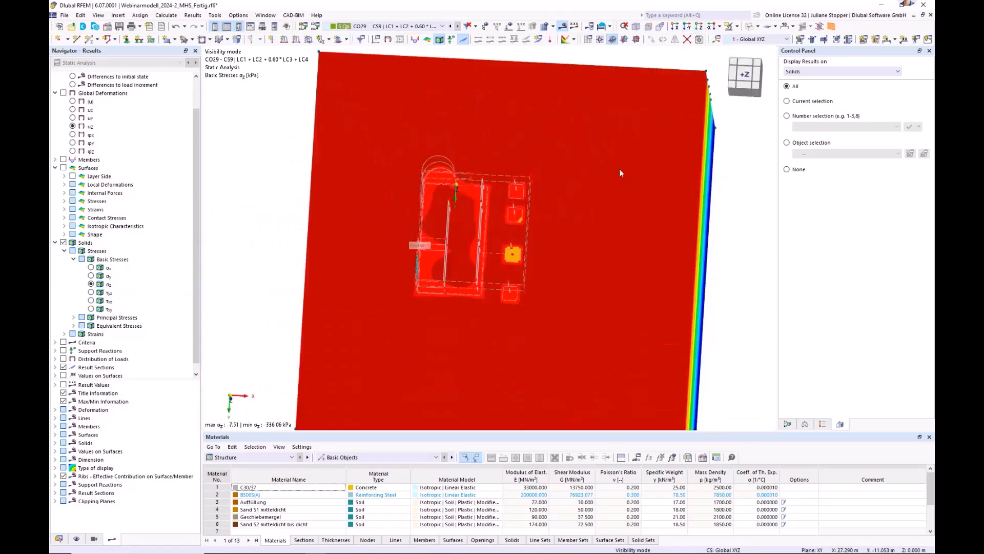
scroll(443, 222, "up", 5)
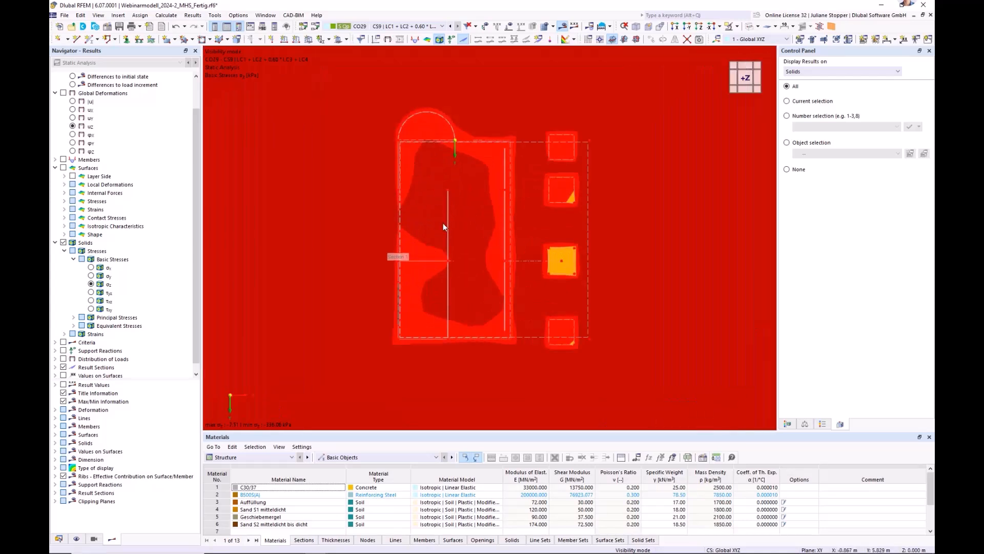
left_click(77, 539)
left_click(81, 86)
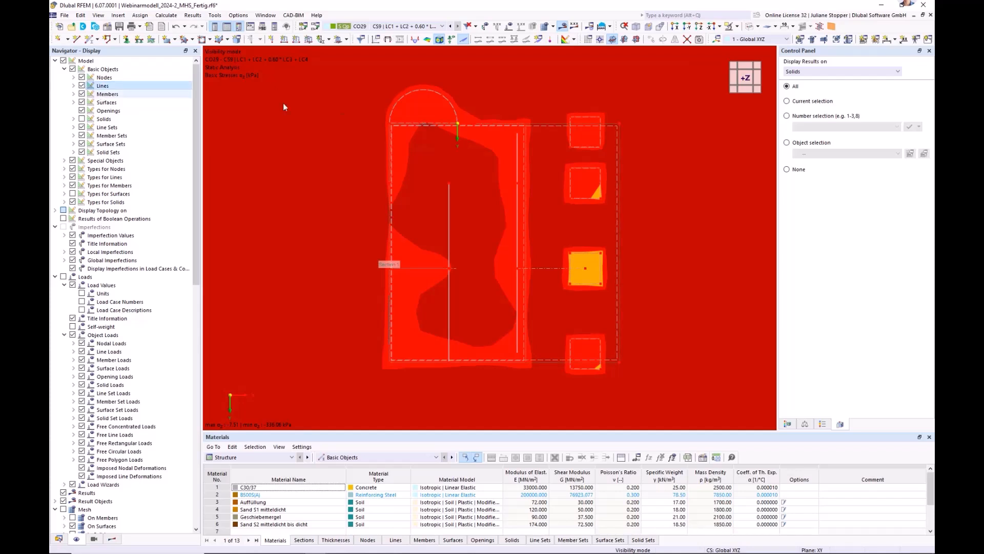
scroll(560, 187, "down", 2)
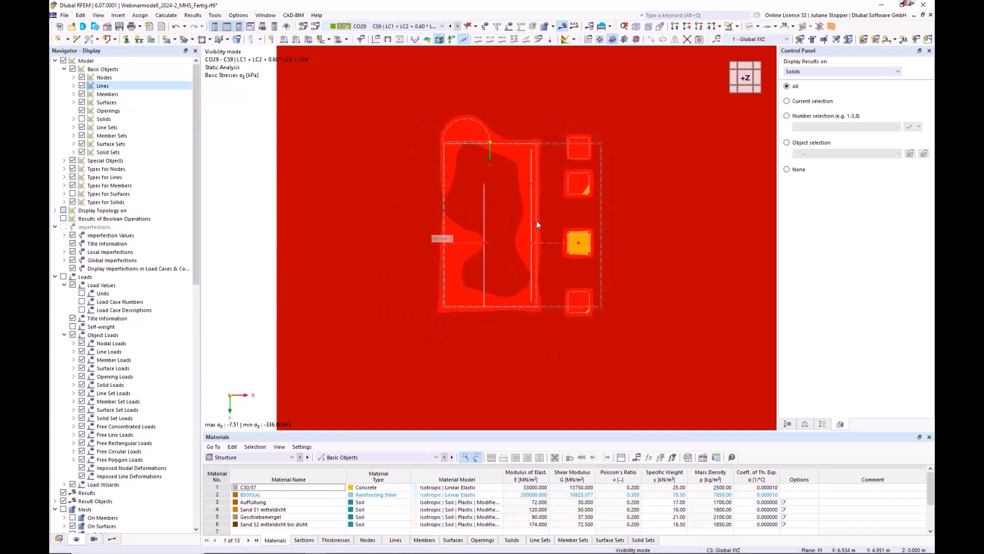
Display the colour scale of the solids' σz stresses and return to the isometric view of the soil block
left_click(788, 423)
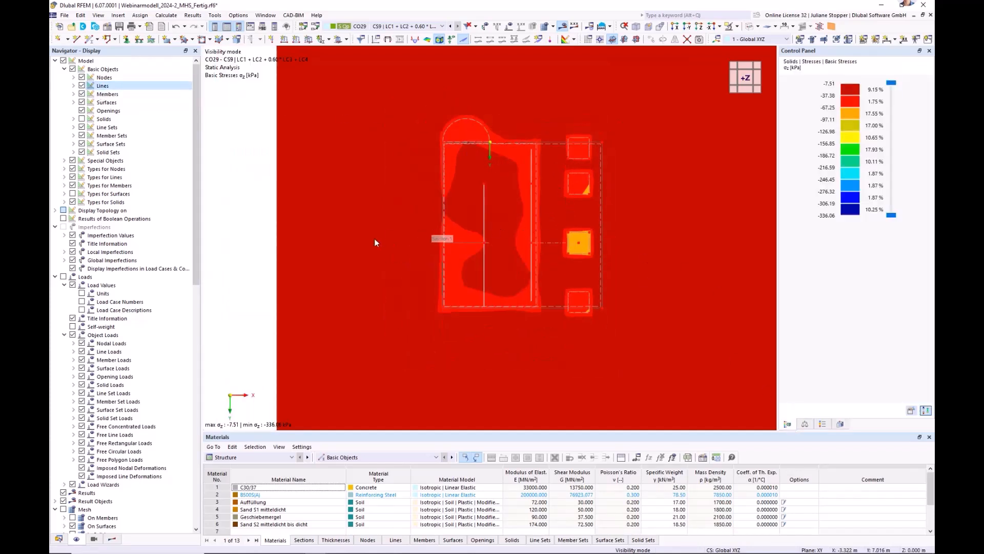
left_click(110, 539)
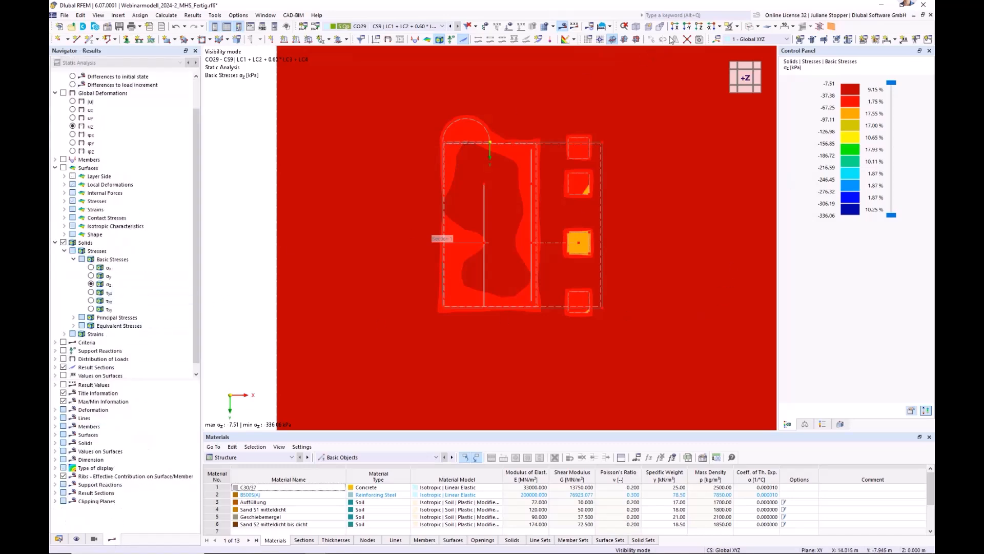
left_click(635, 30)
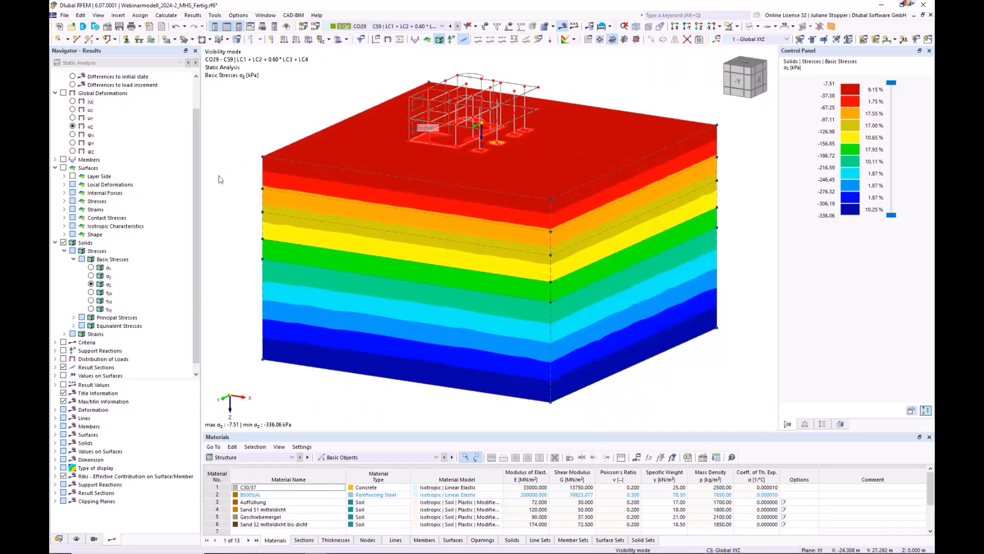
Set the result type to differences to initial state and inspect the σz stresses in the Z-direction and isometric views
scroll(196, 244, "up", 3)
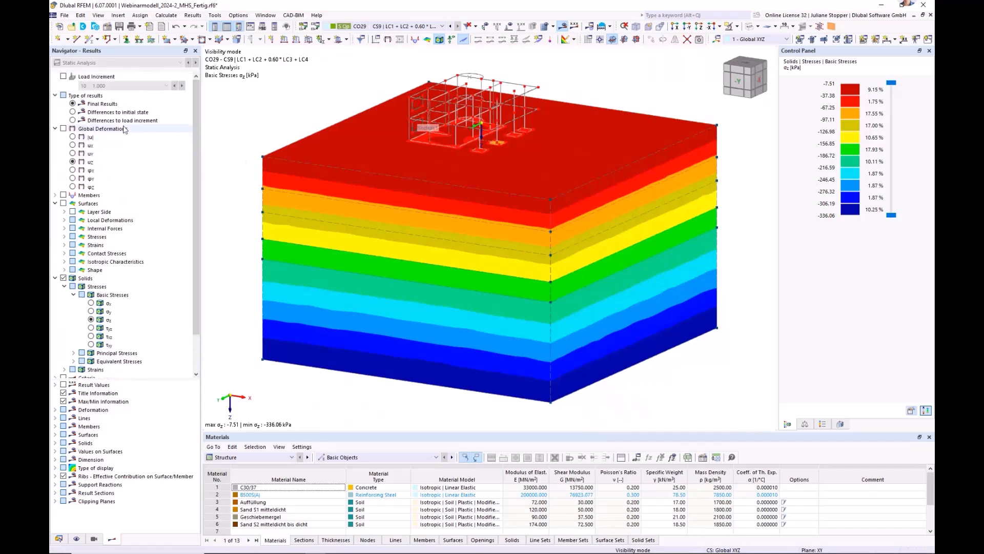
left_click(73, 115)
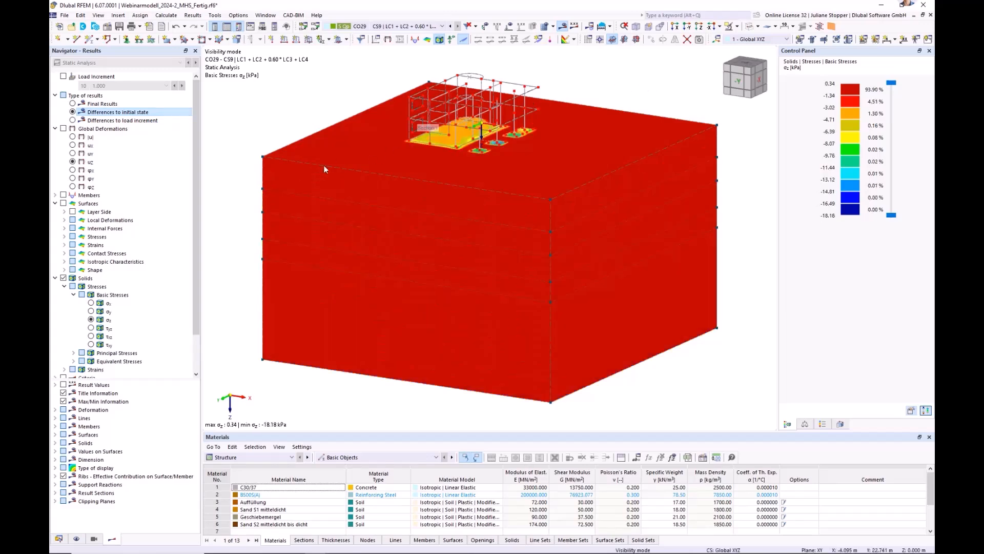
left_click(699, 27)
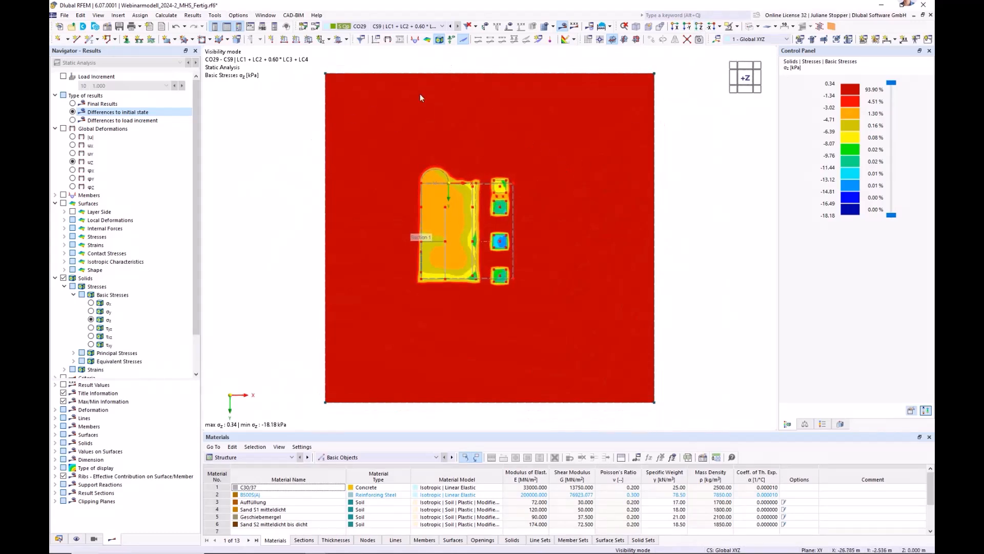
left_click(636, 27)
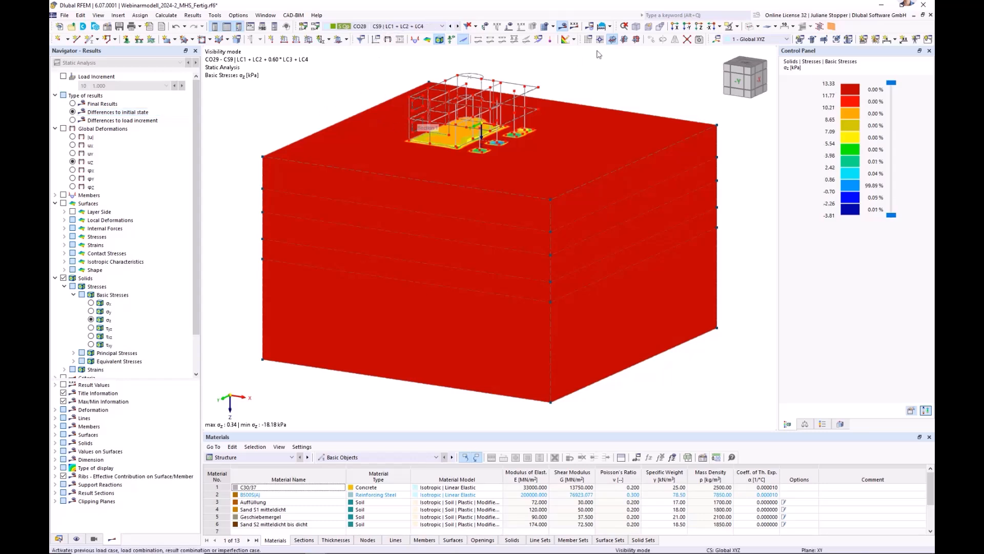
Switch to load combination CO27, view its σz stress differences in the Z-direction, and review the list of load combinations
left_click(450, 27)
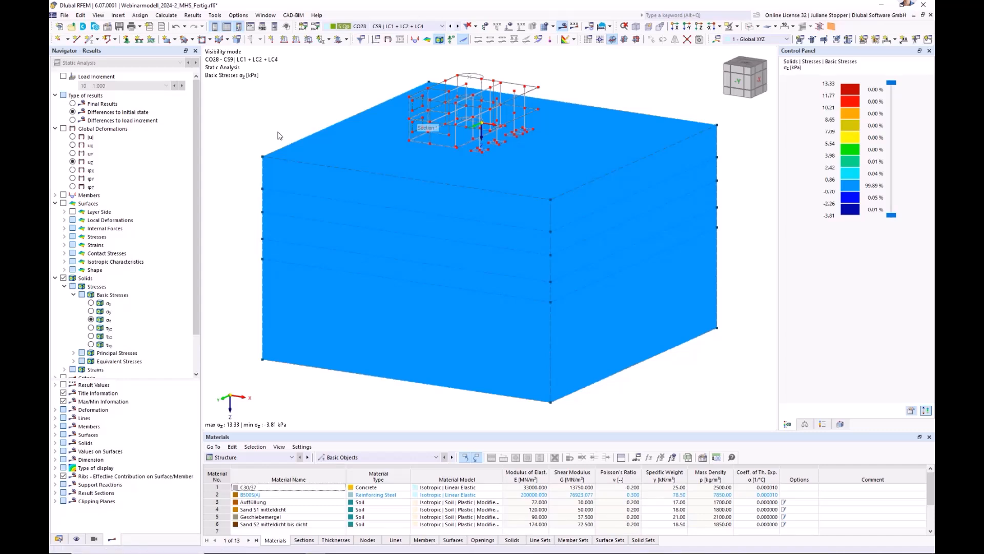
left_click(450, 26)
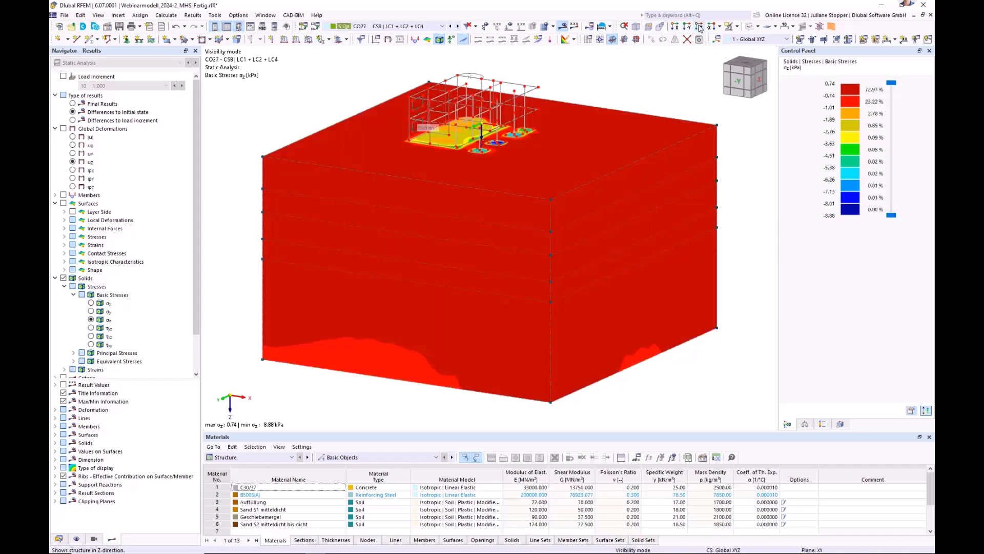
left_click(700, 28)
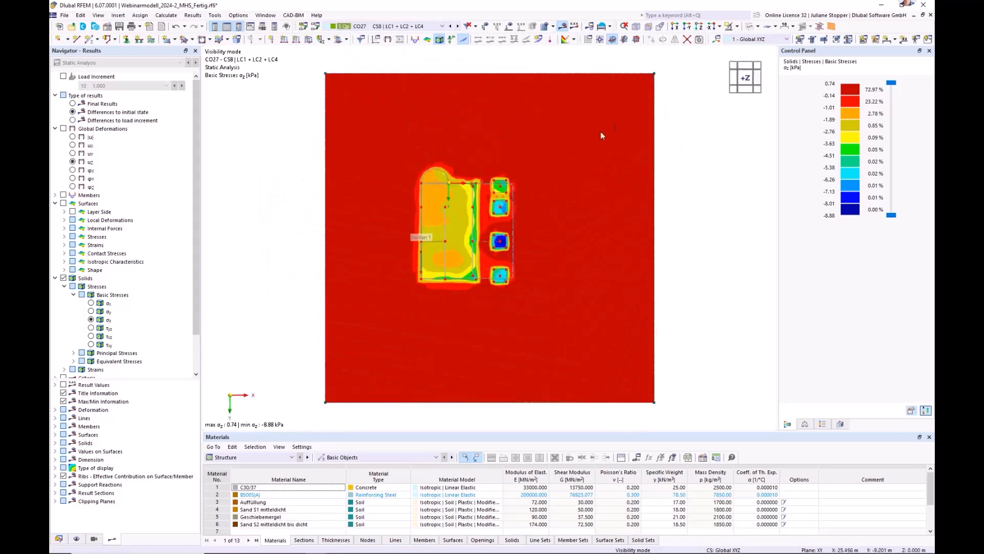
left_click(443, 27)
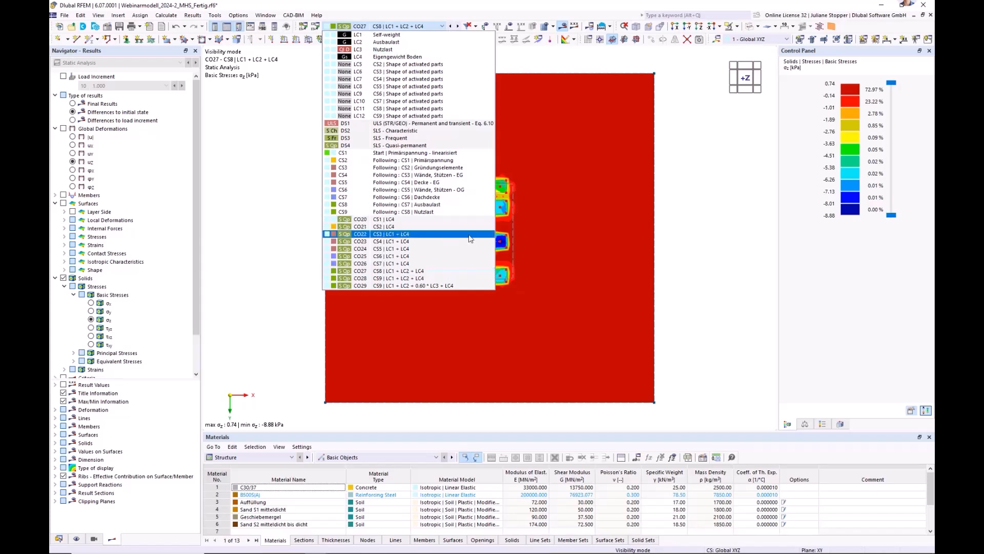
left_click(731, 215)
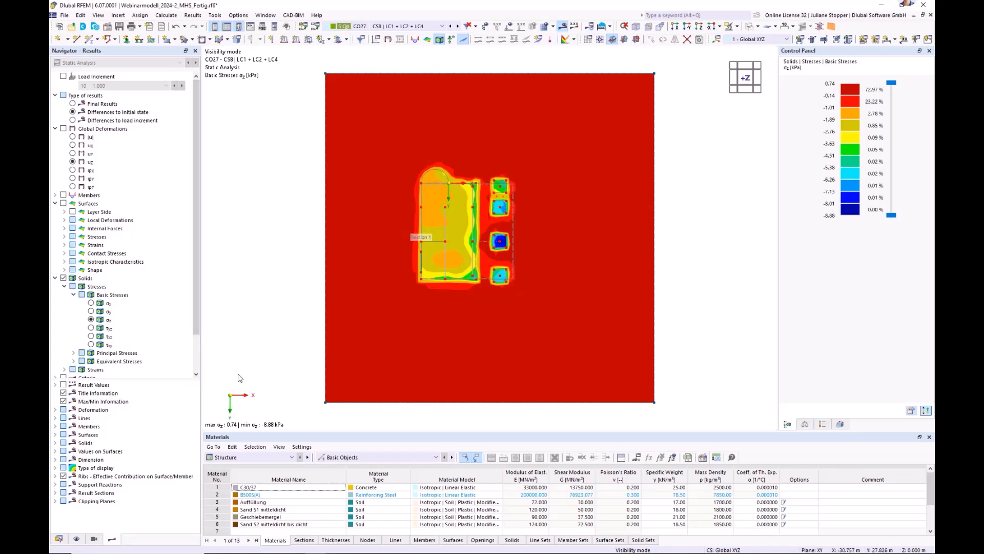
Expand the principal stresses of the solids and display σ3
left_click(74, 353)
scroll(153, 338, "down", 3)
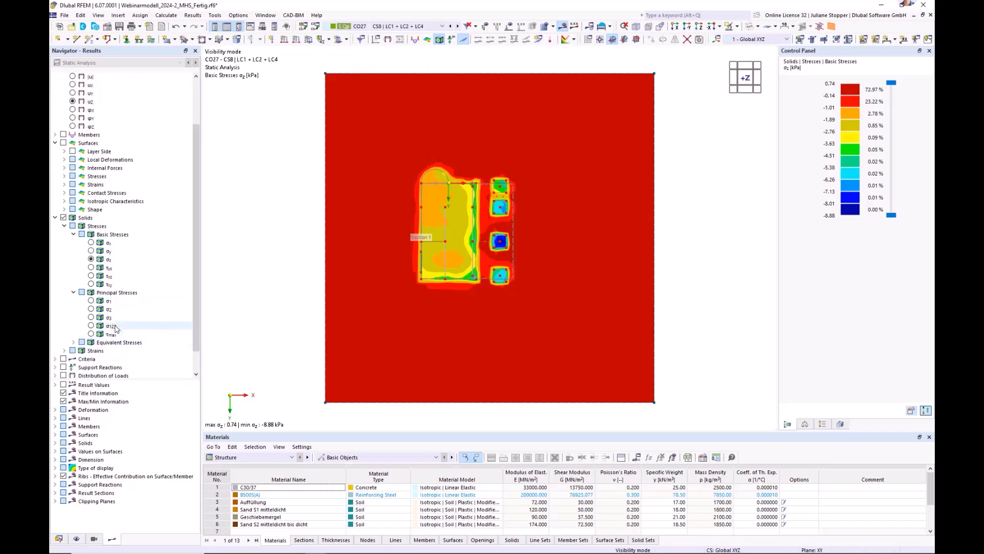
left_click(98, 321)
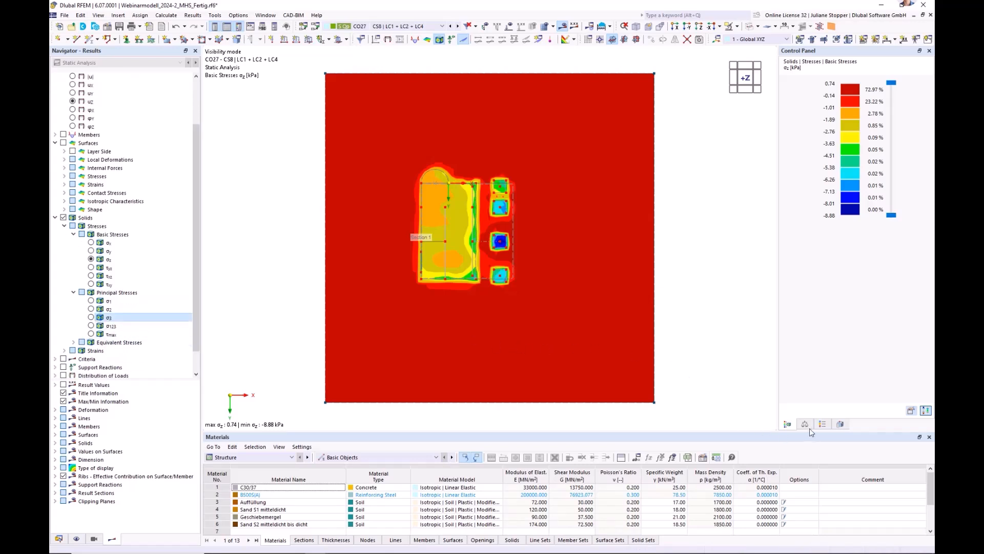
View the model in the X-direction and turn on the display of solids
left_click(749, 28)
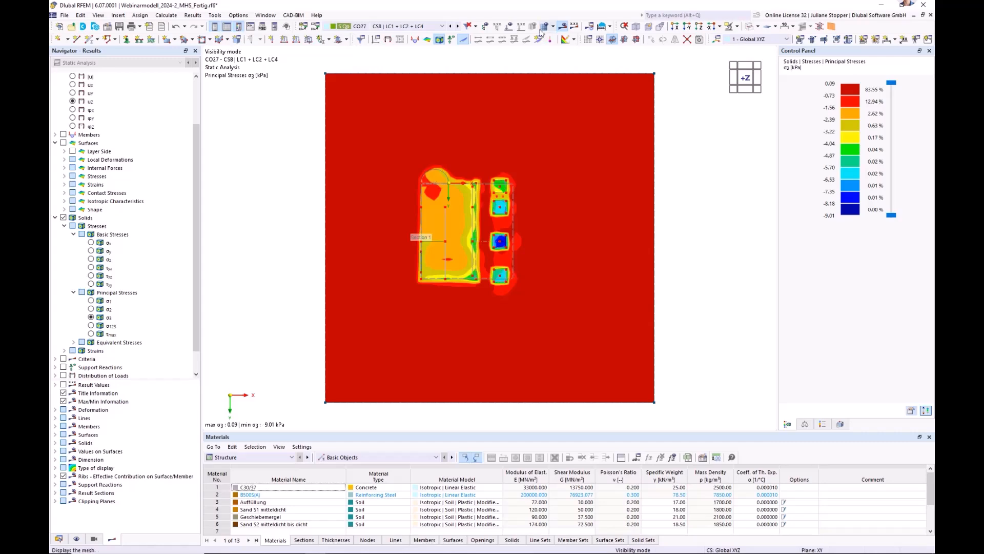
left_click(659, 37)
left_click(674, 26)
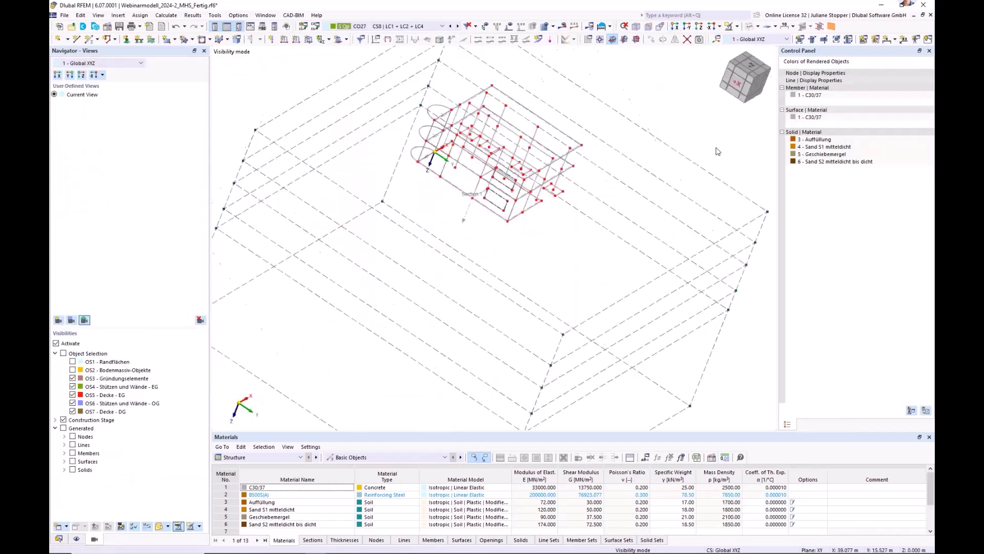
left_click(77, 538)
left_click(82, 118)
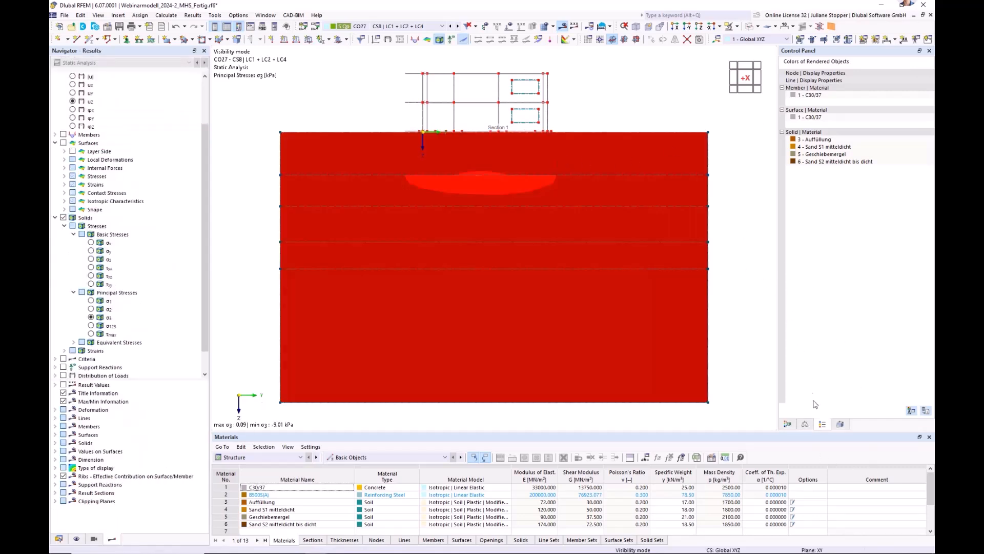
Restrict the solids' results display to the current selection and select the uppermost soil solid
left_click(793, 424)
left_click(840, 423)
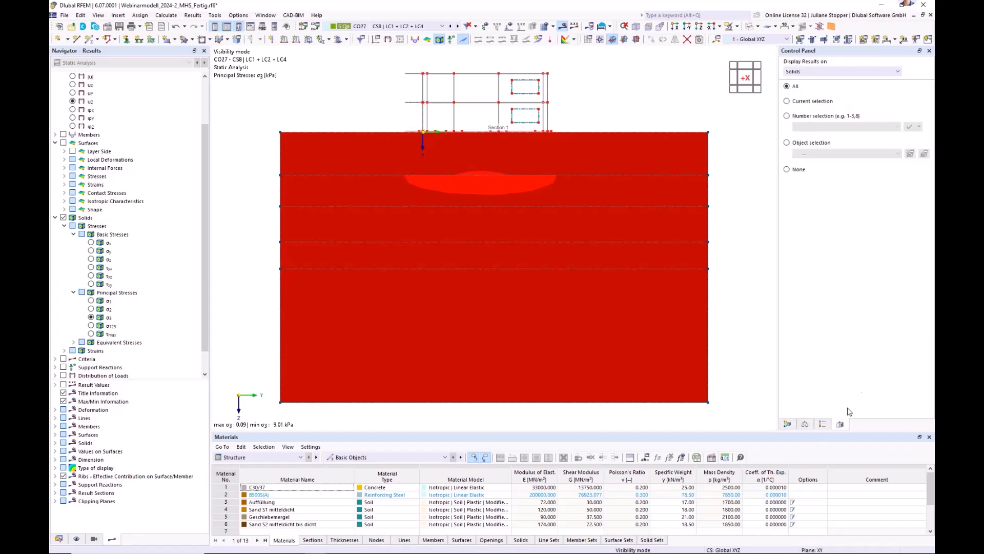
left_click(787, 102)
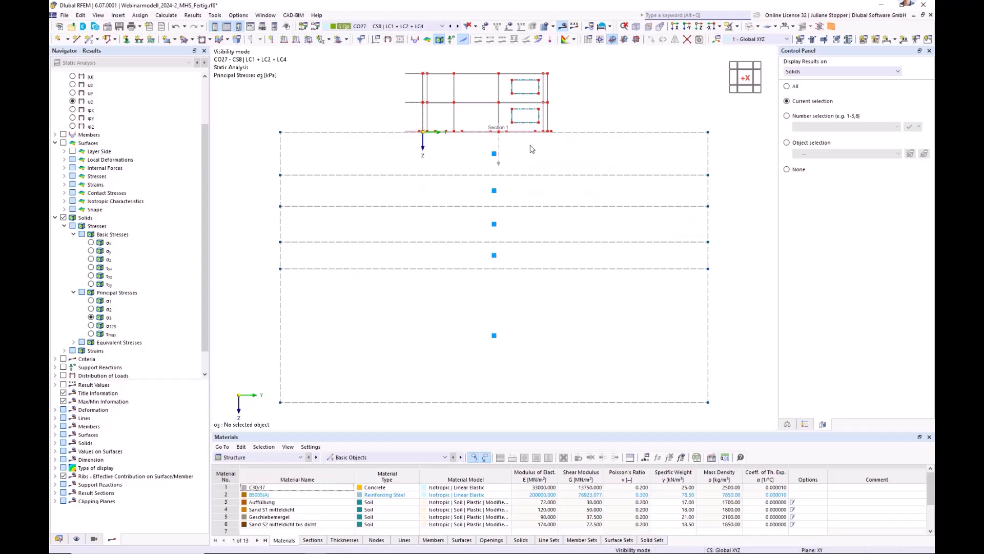
left_click_drag(530, 145, 481, 165)
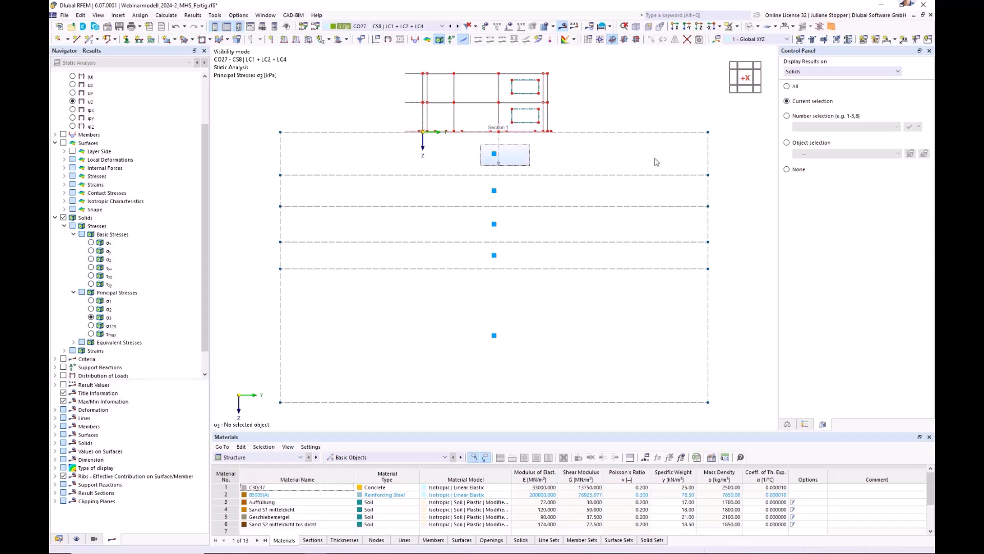
middle_click_drag(750, 143, 703, 180, "ctrl")
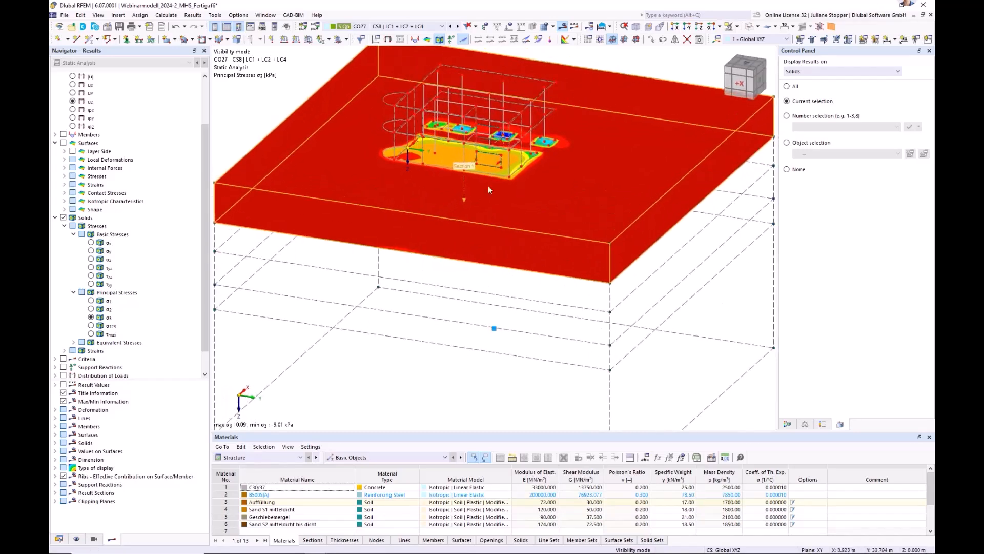
Set the results' type of display to Isobands - Solids and examine the uppermost soil layer's σ3 distribution from above
scroll(170, 210, "up", 3)
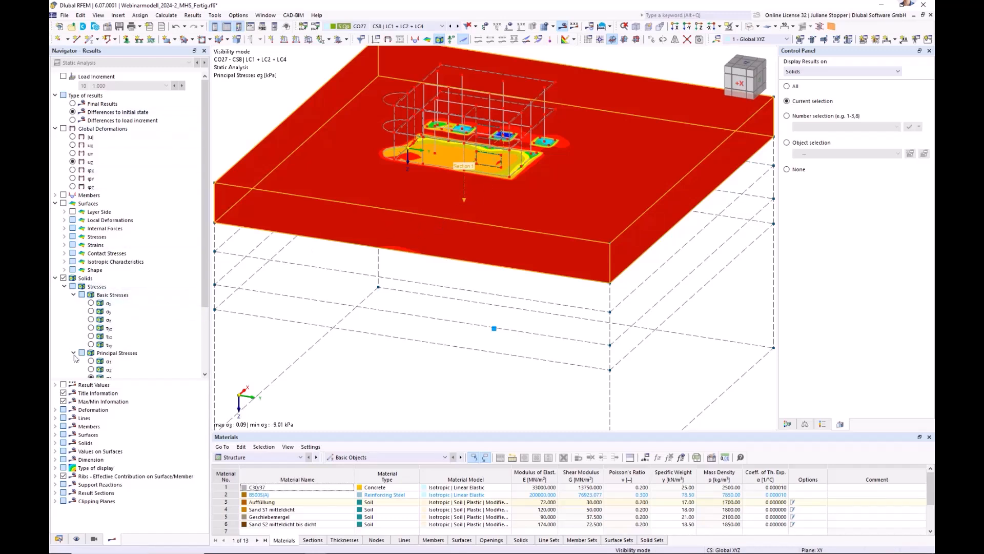
left_click(55, 279)
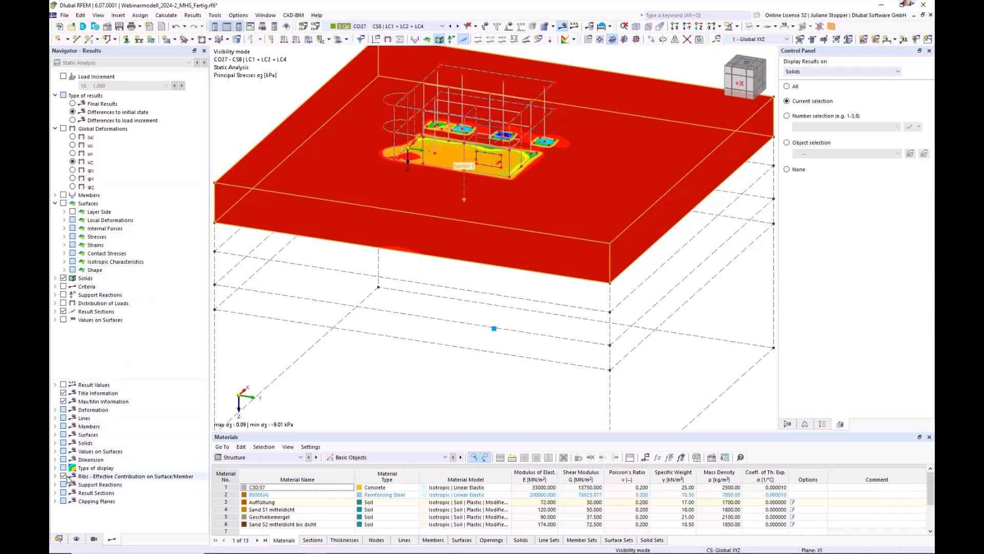
left_click(55, 467)
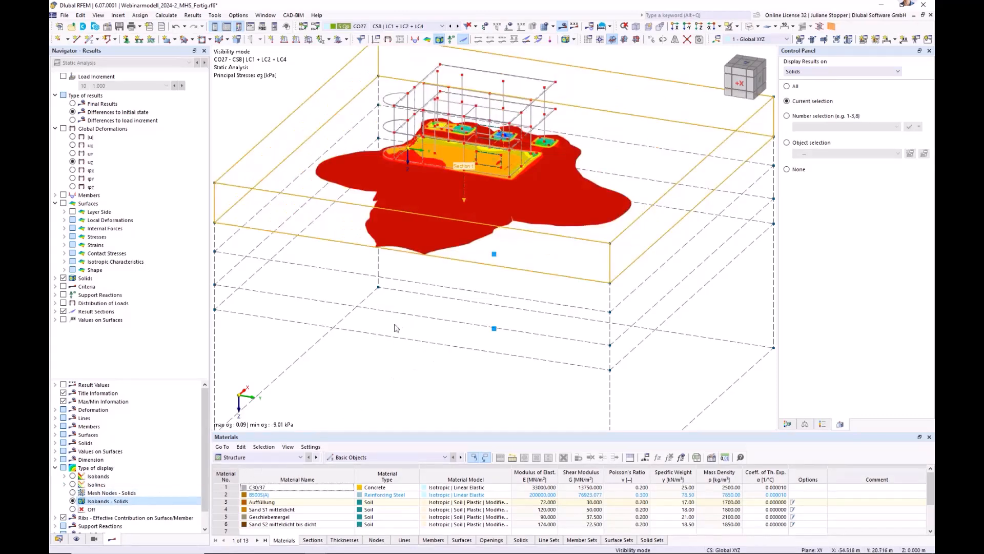
middle_click_drag(352, 301, 401, 340, "ctrl")
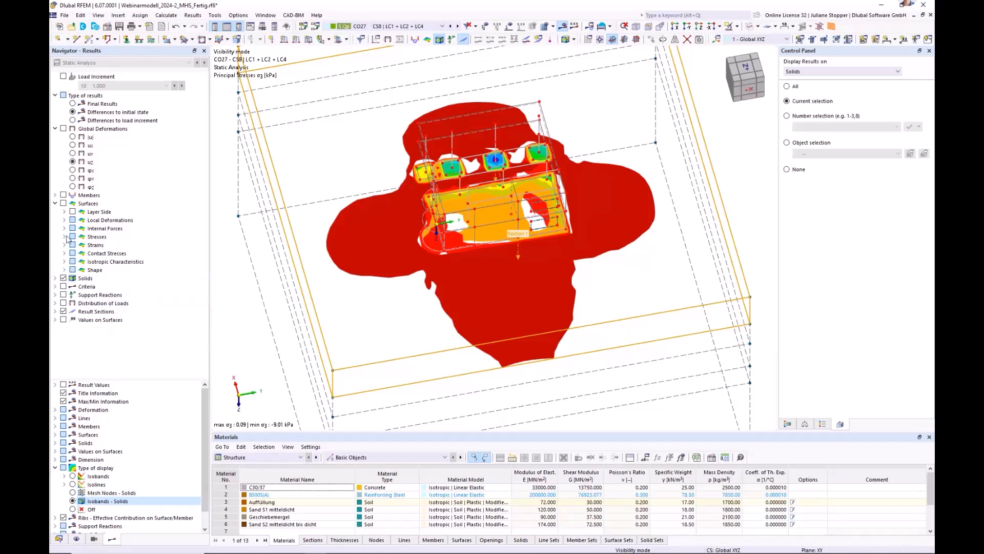
Display the basic stress σz of the solids and inspect its isobands in a flatter 3D view
left_click(55, 278)
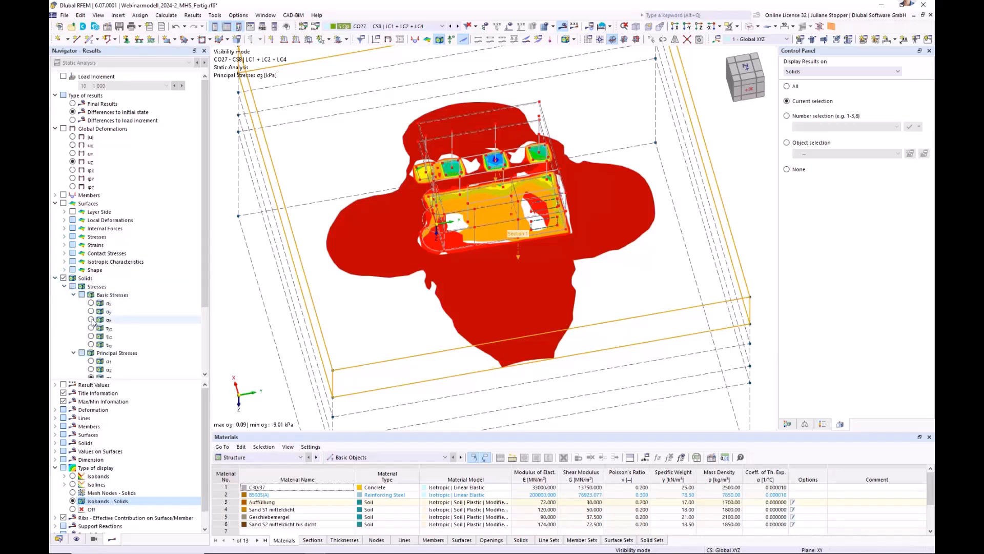
left_click(93, 321)
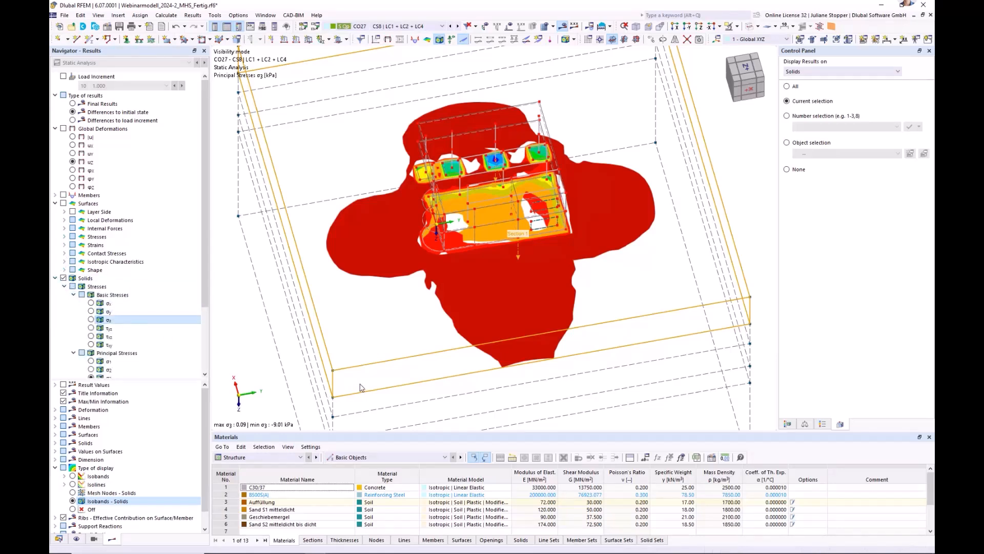
middle_click_drag(588, 367, 589, 295, "ctrl")
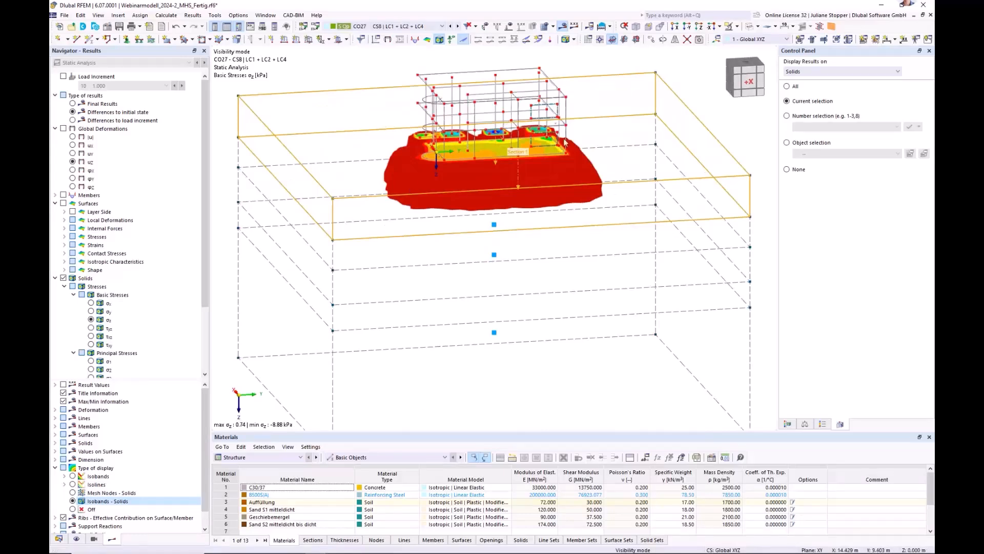
Collapse the guide objects and printout reports in the model data, and open calculation diagram CD1 for editing
left_click_drag(204, 311, 205, 352)
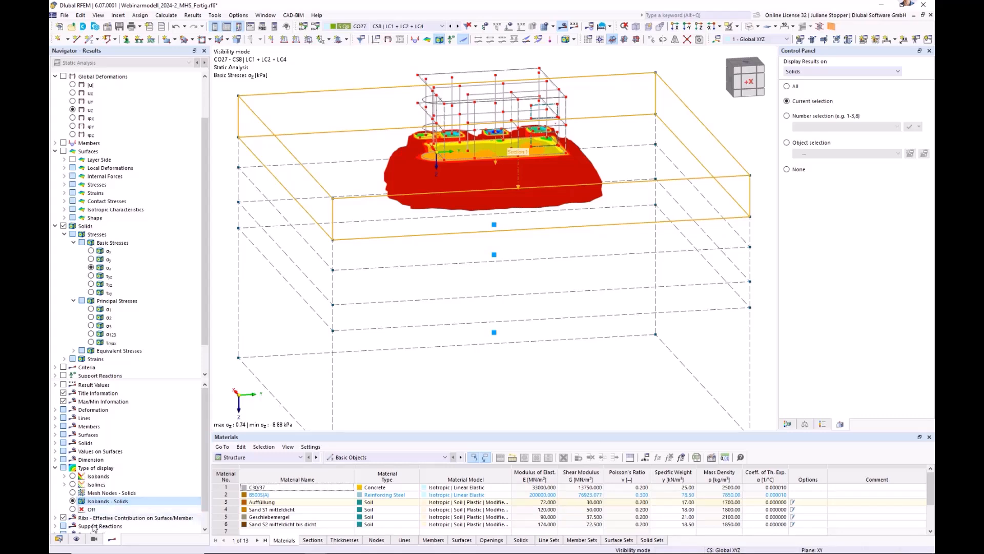
left_click(59, 539)
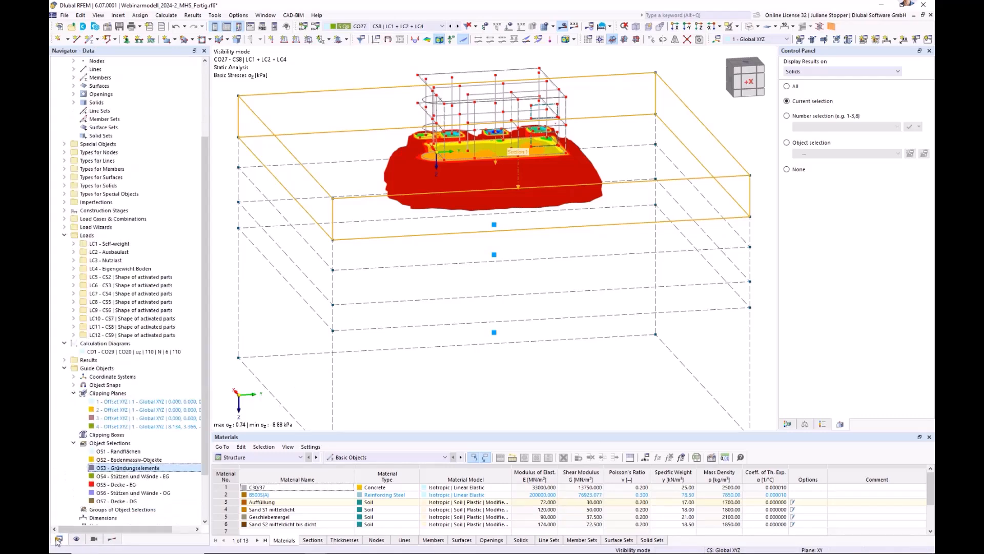
left_click(64, 368)
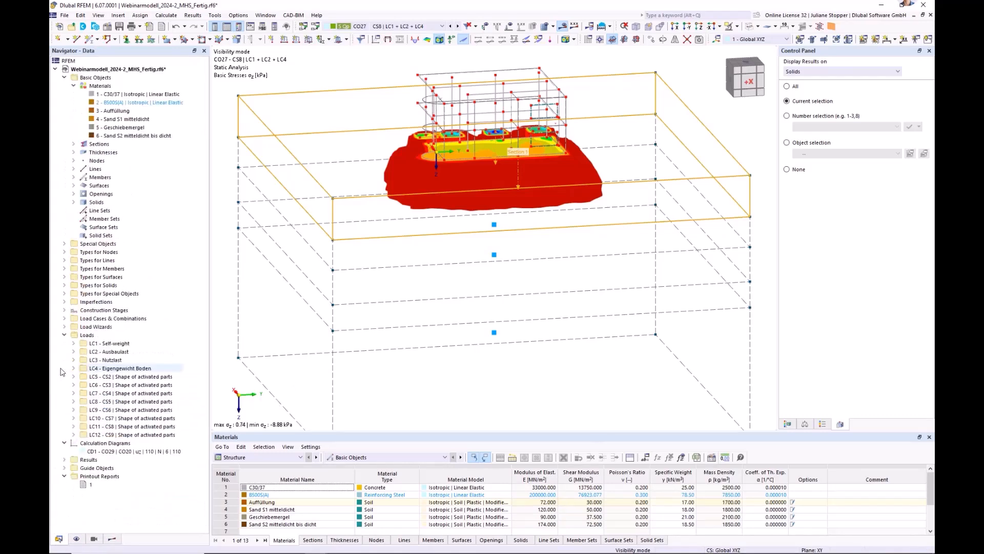
left_click(64, 476)
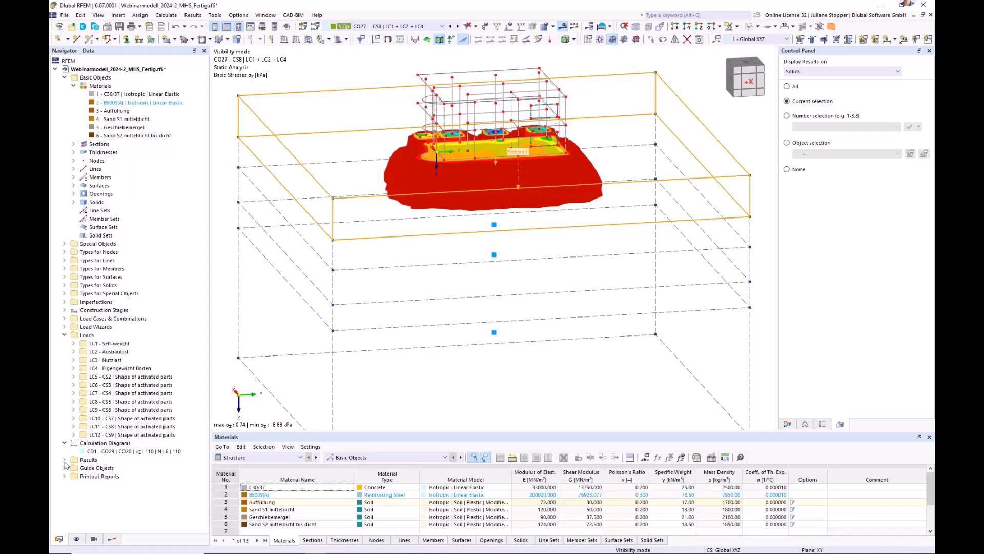
right_click(81, 444)
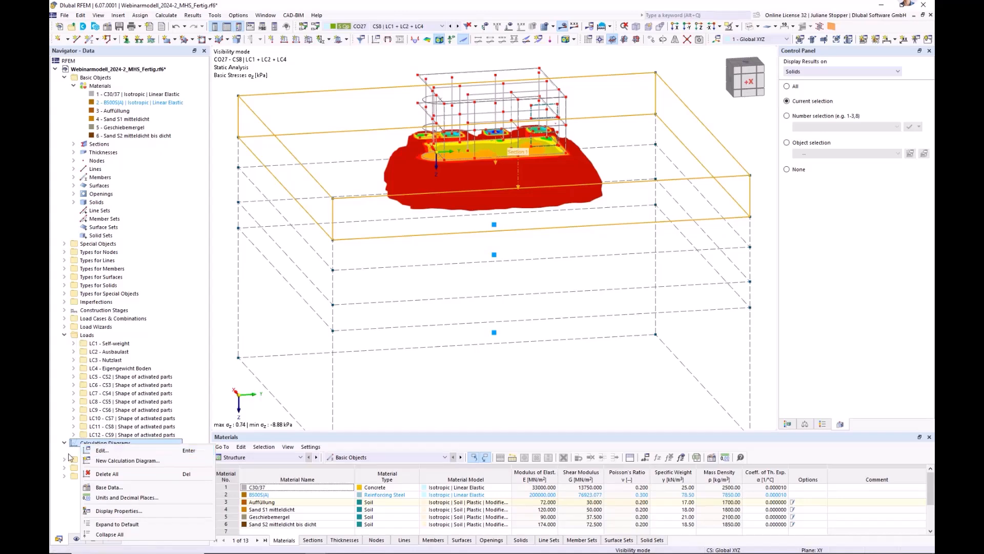
left_click(92, 450)
right_click(88, 451)
left_click(113, 449)
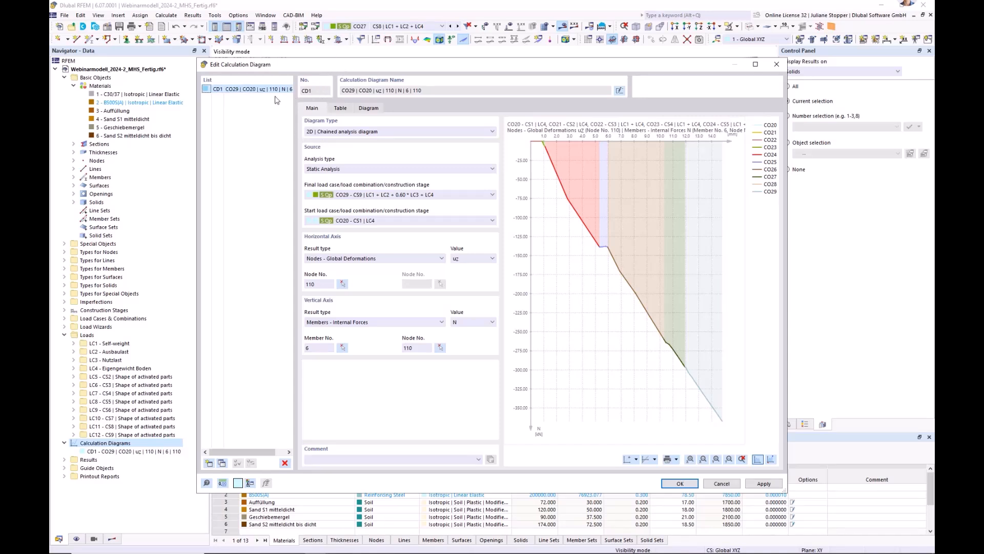
Switch the calculation diagram to the 2D | Basic type and return it to 2D | Chained analysis diagram
left_click_drag(384, 71, 357, 148)
left_click(434, 209)
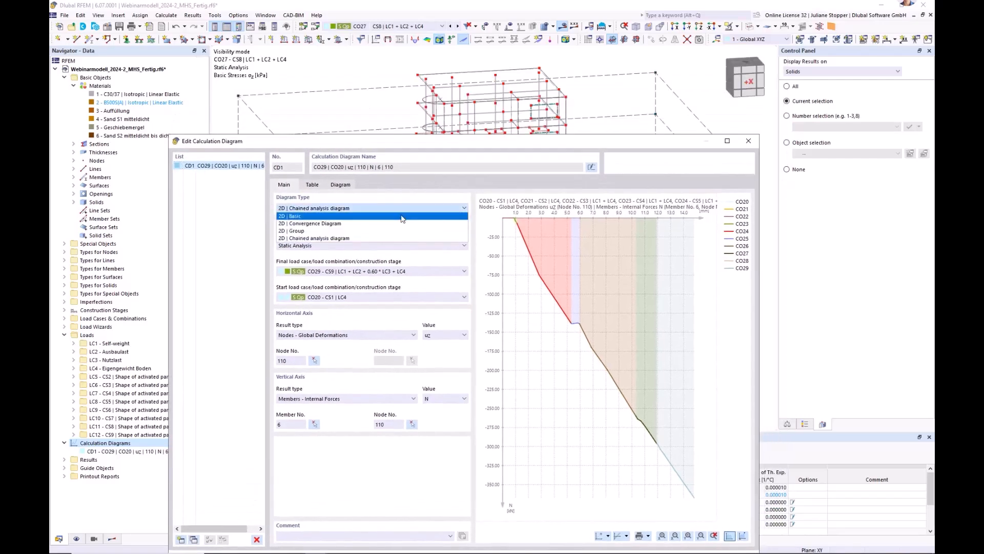
left_click(333, 216)
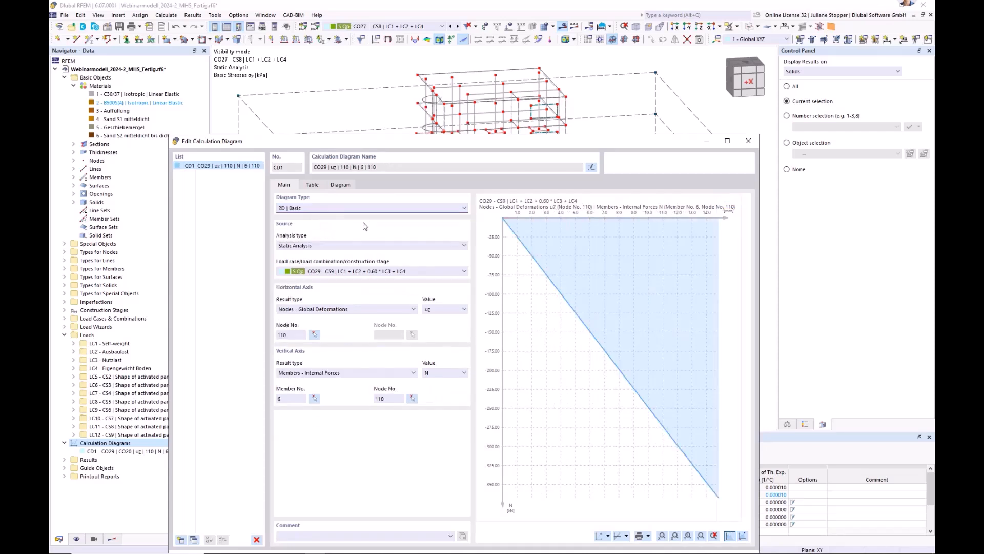
left_click(438, 209)
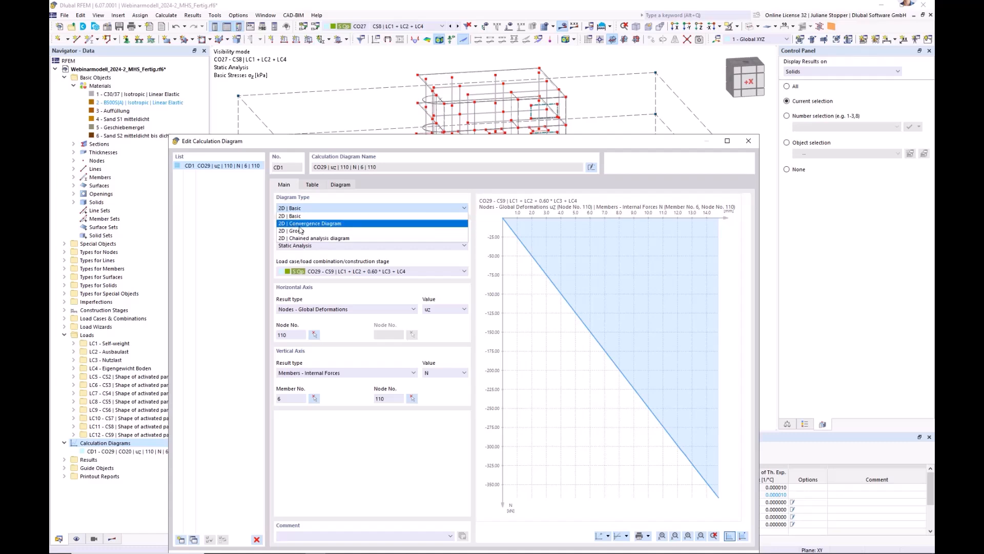
left_click(313, 239)
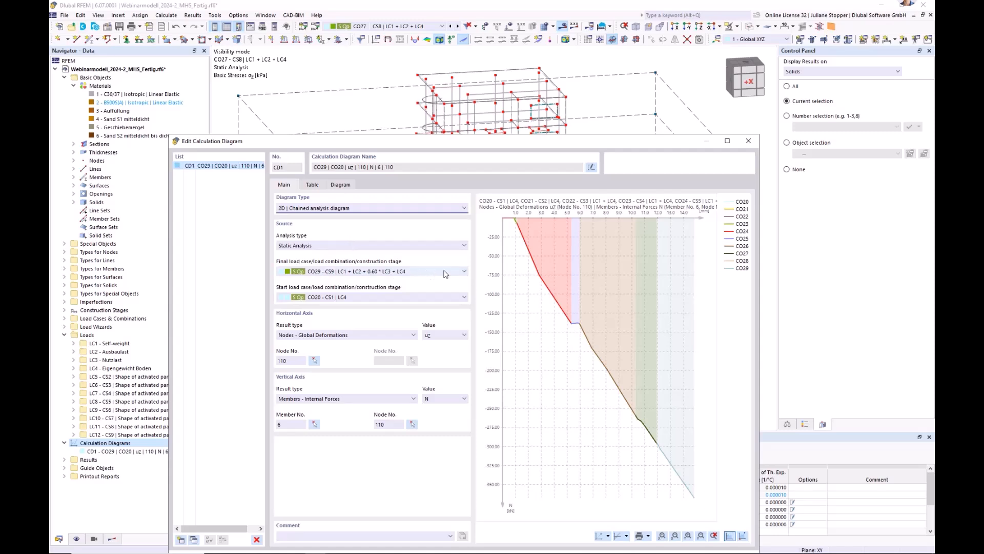
Review the available final and start load combinations of the chained diagram, keeping CO29 as final and CO20 as start
left_click(464, 271)
mouse_move(464, 315)
left_mouse_down()
mouse_move(464, 335)
mouse_move(465, 327)
left_mouse_up()
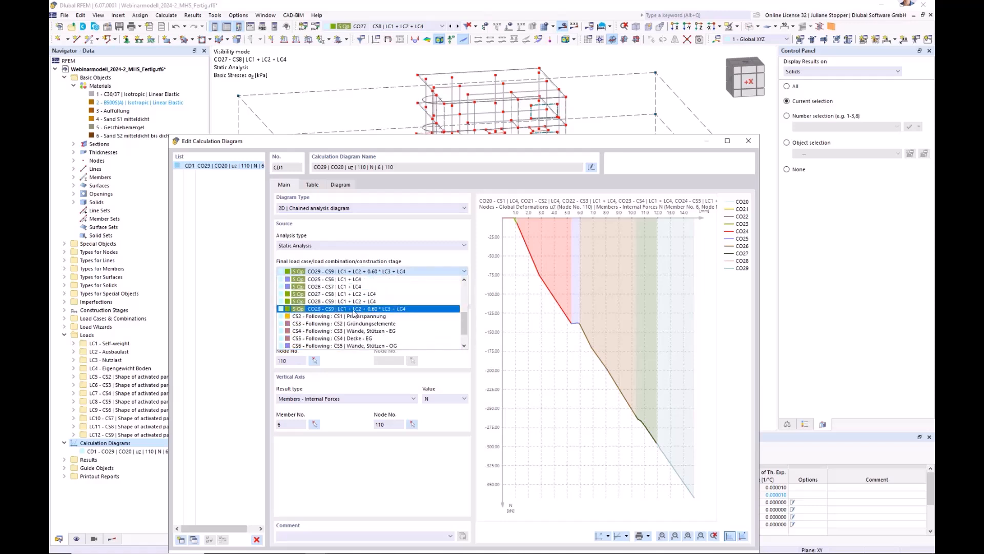
left_click(328, 309)
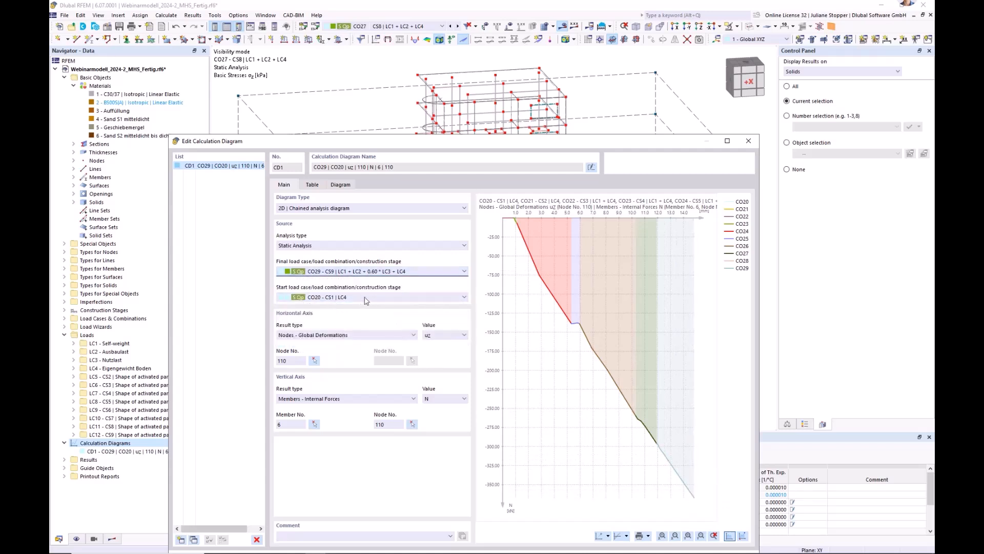
left_click(351, 301)
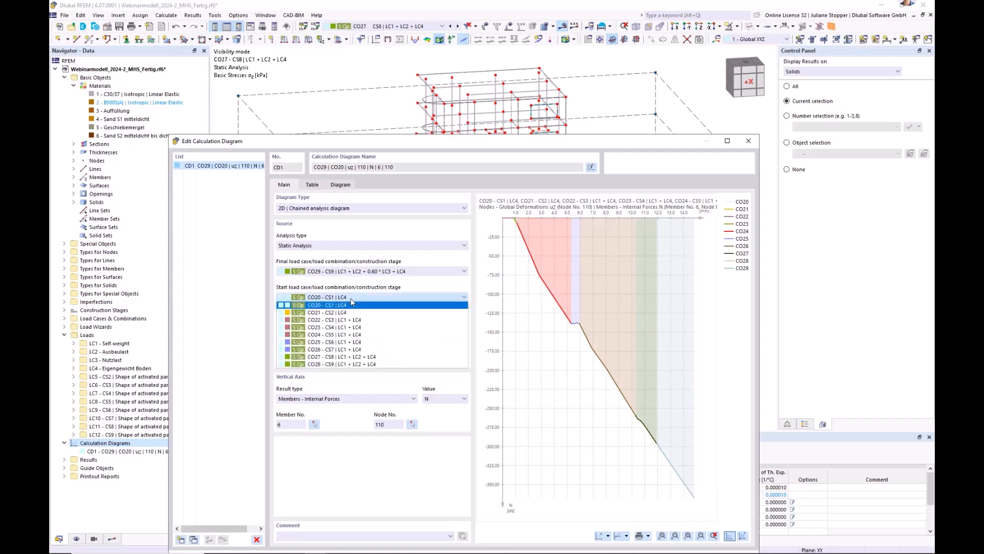
left_click(351, 303)
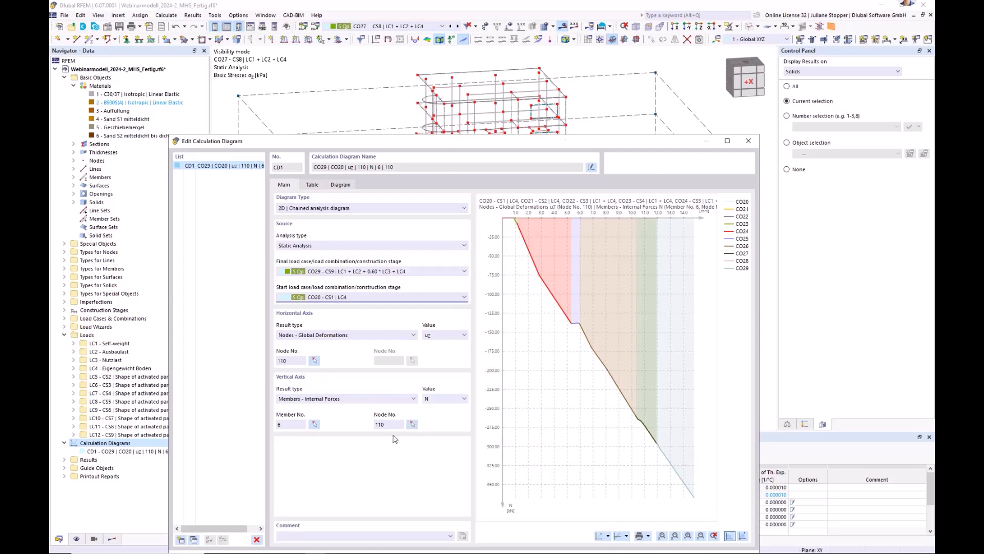
left_click(314, 360)
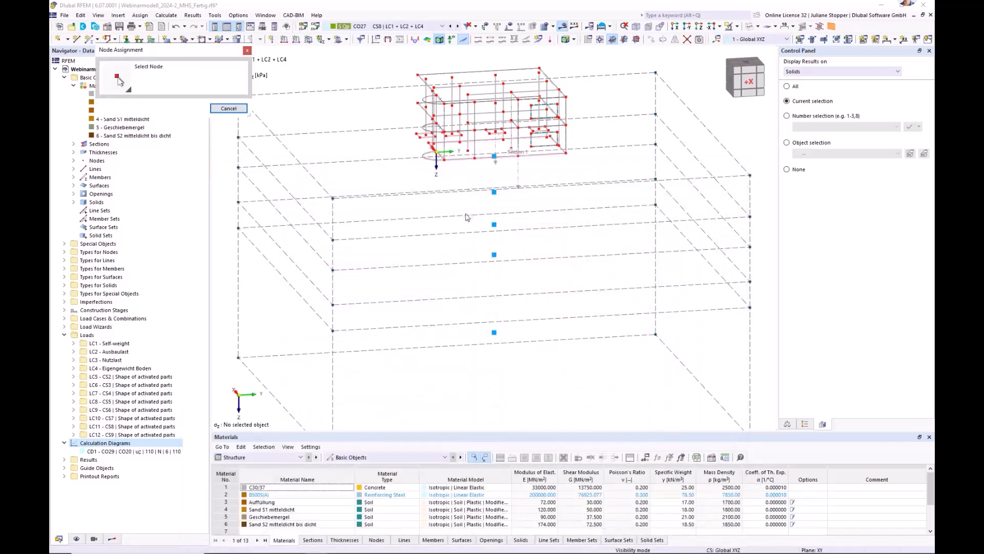
middle_click_drag(303, 175, 676, 190, "ctrl")
scroll(505, 150, "up", 4)
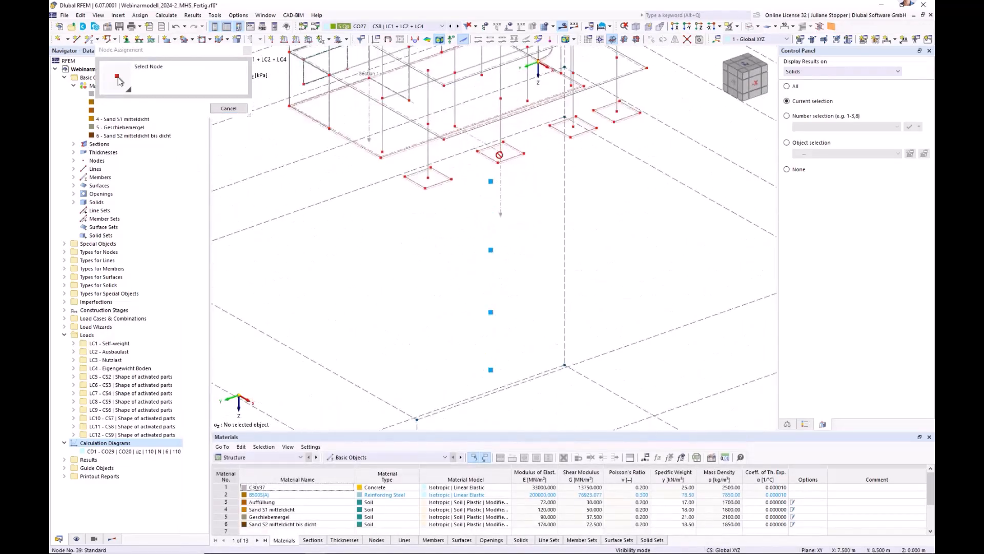
left_click(226, 109)
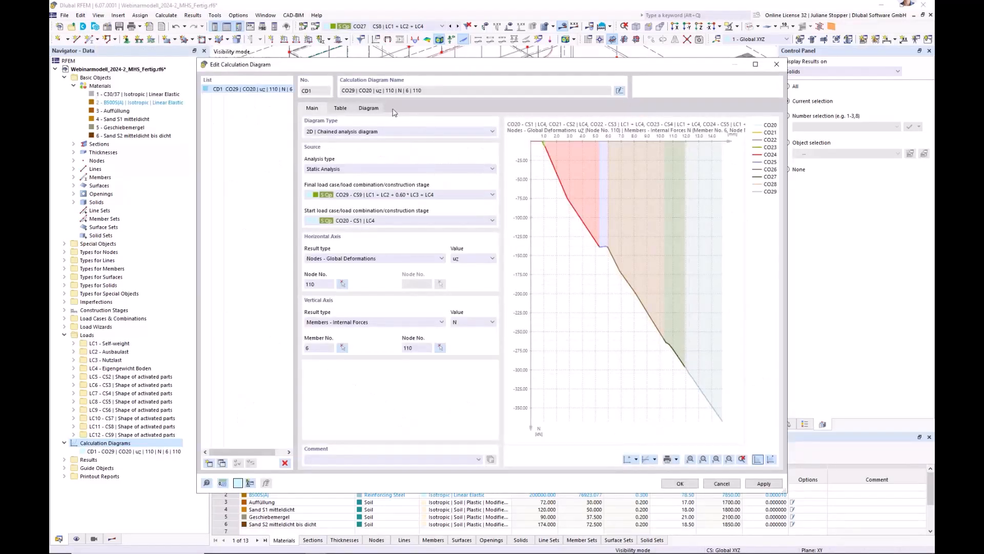
View calculation diagram CD1 at full size with the deformation and axial force values labelled along the curve
left_click_drag(484, 69, 484, 206)
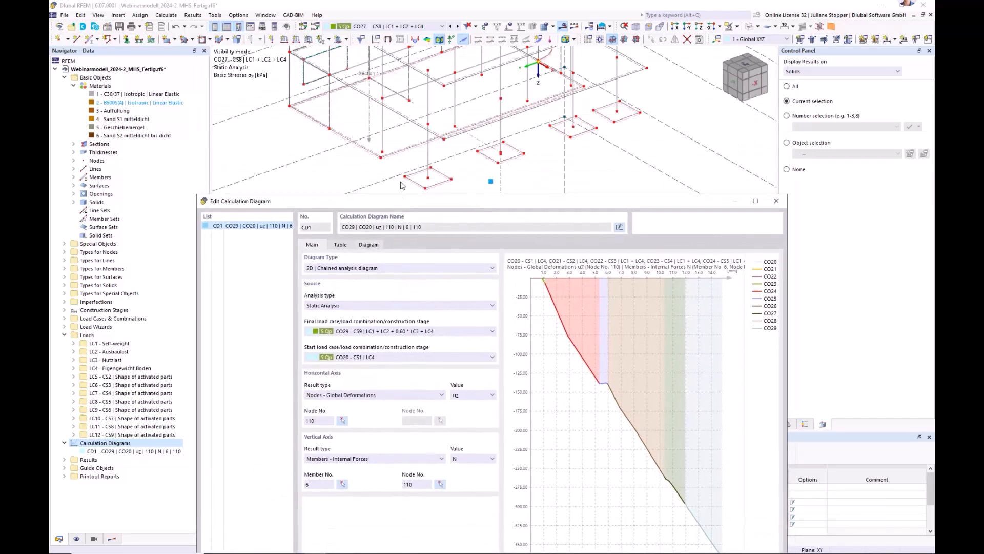
left_click_drag(398, 196, 410, 120)
left_click(382, 169)
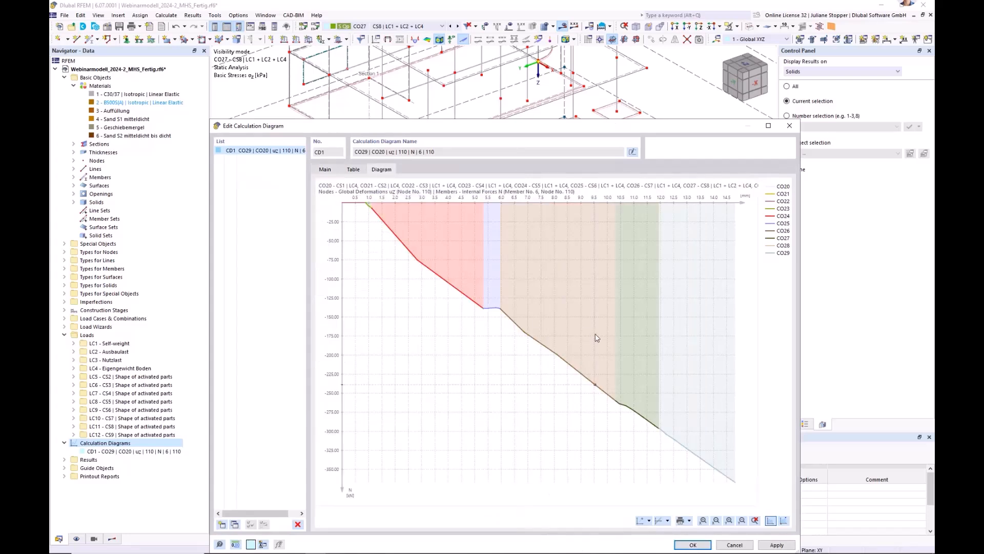
left_click(782, 520)
left_click_drag(599, 127, 581, 55)
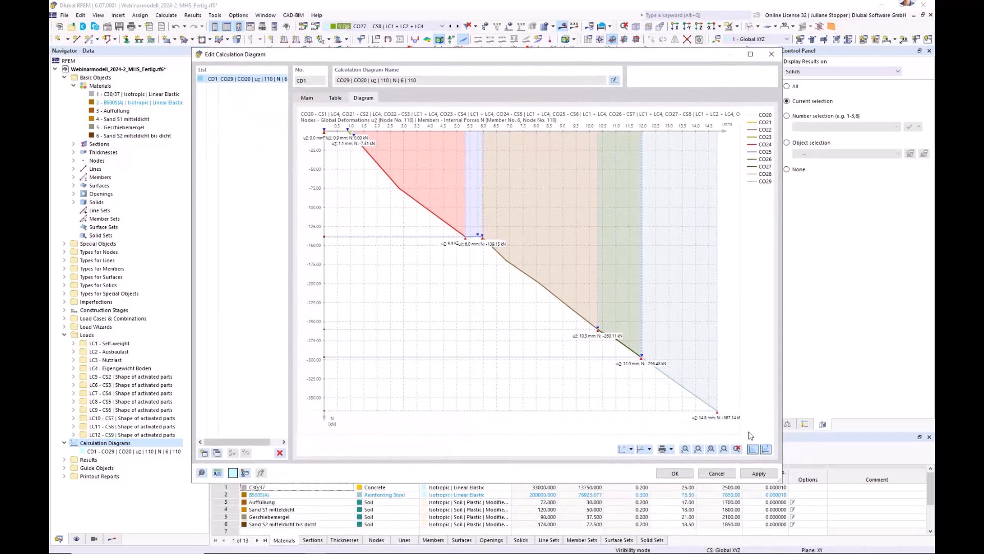
Review the diagram's table of load increments down to CO29, and open the printing options for the diagram graphic
left_click(336, 98)
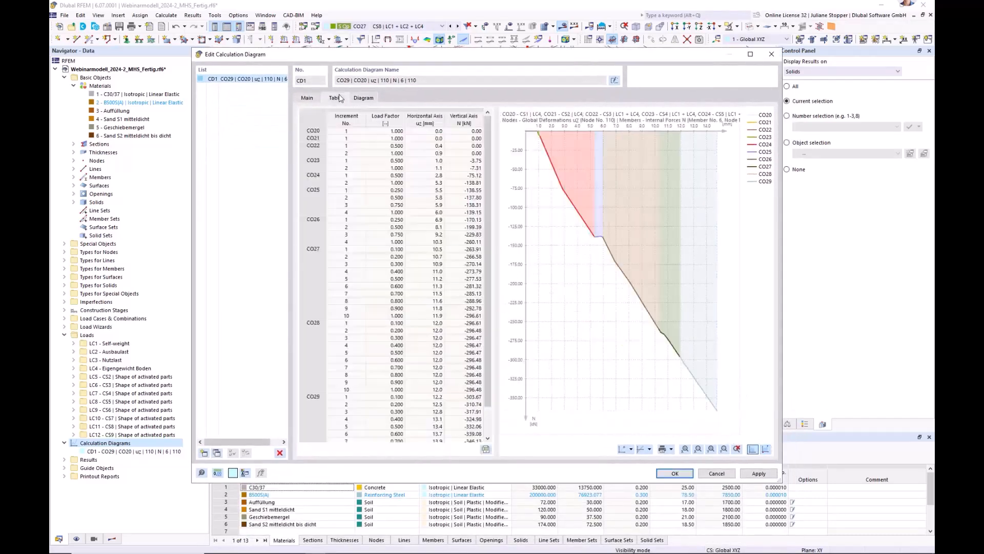
scroll(495, 277, "down", 3)
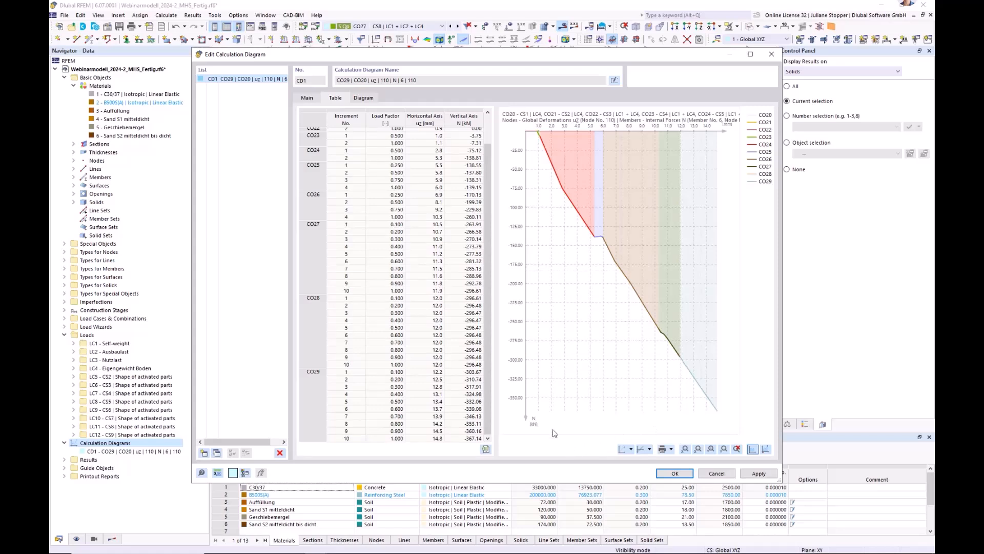
left_click(307, 97)
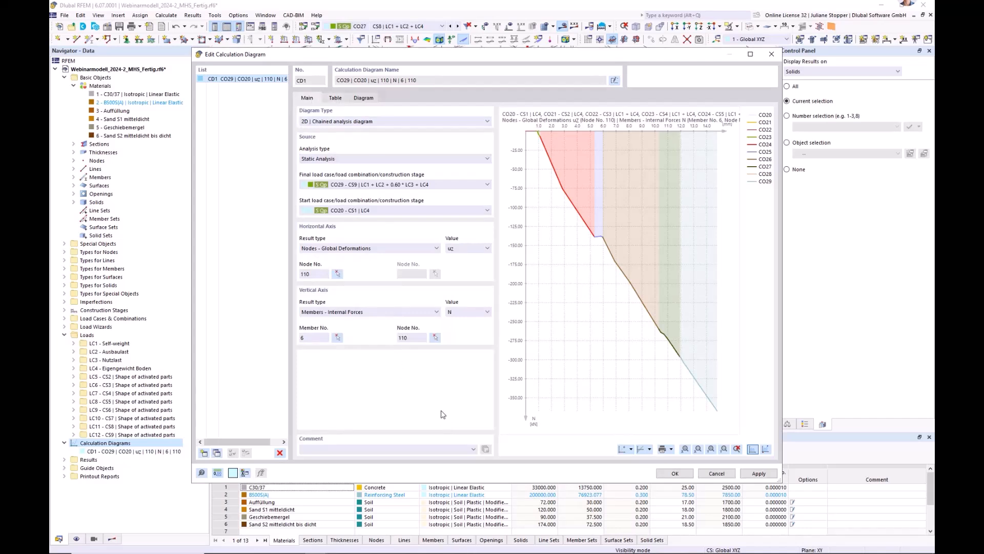
left_click(672, 450)
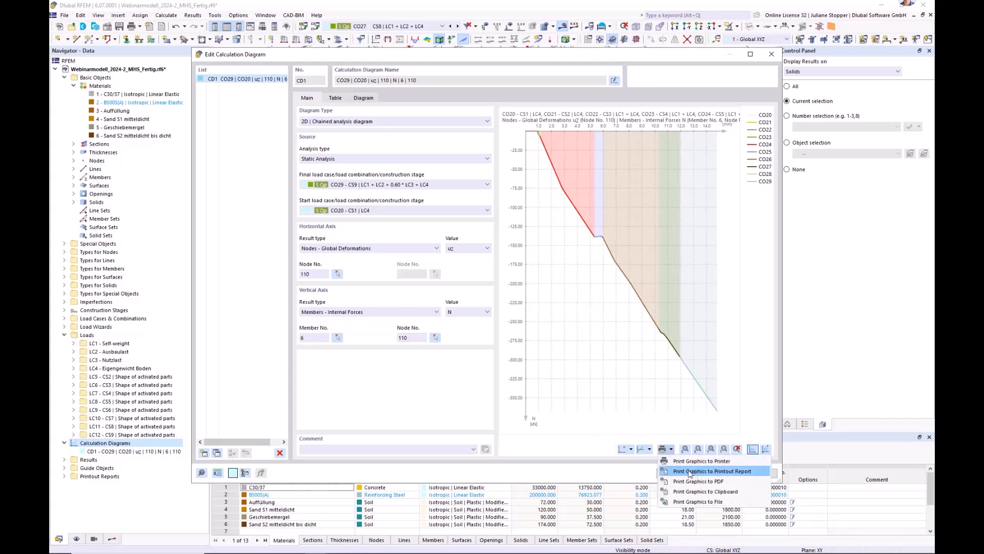
Check the options for printing the diagram graphic, including the printout report, and close the calculation diagram without applying changes
left_click(622, 467)
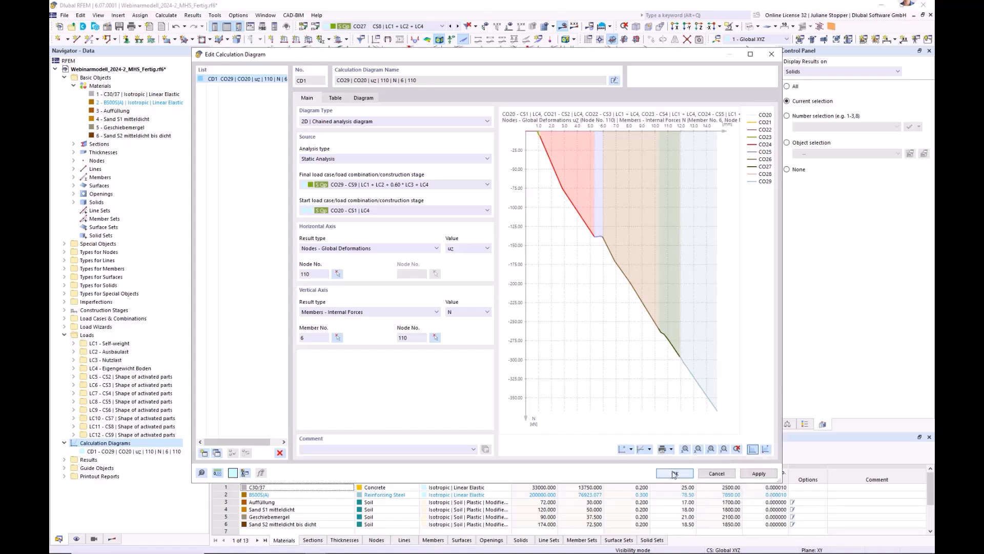
left_click(671, 449)
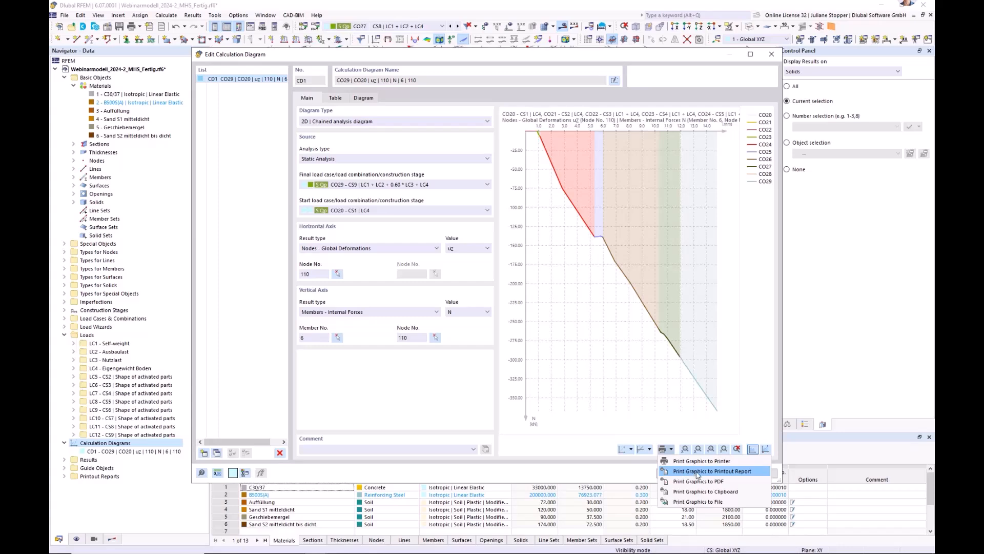
left_click(670, 471)
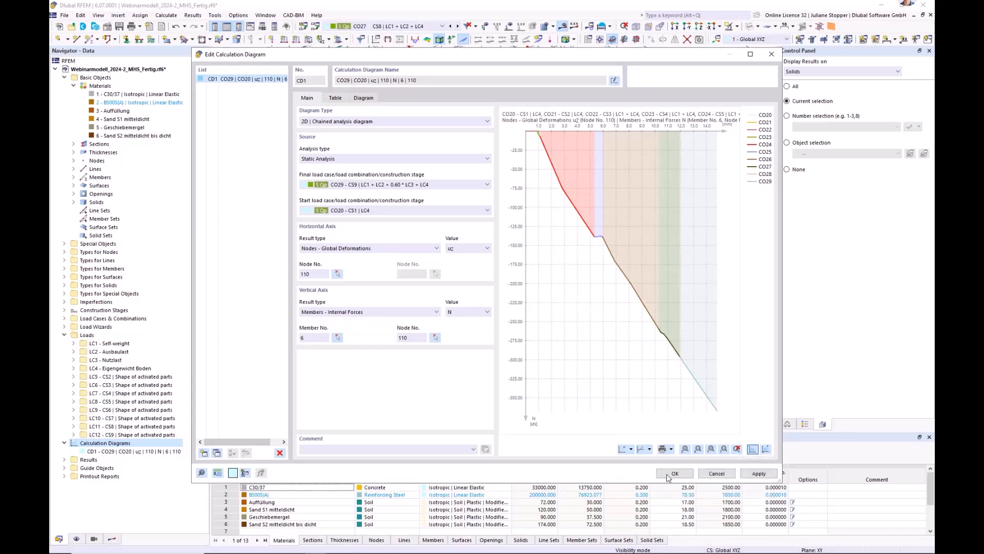
left_click(714, 475)
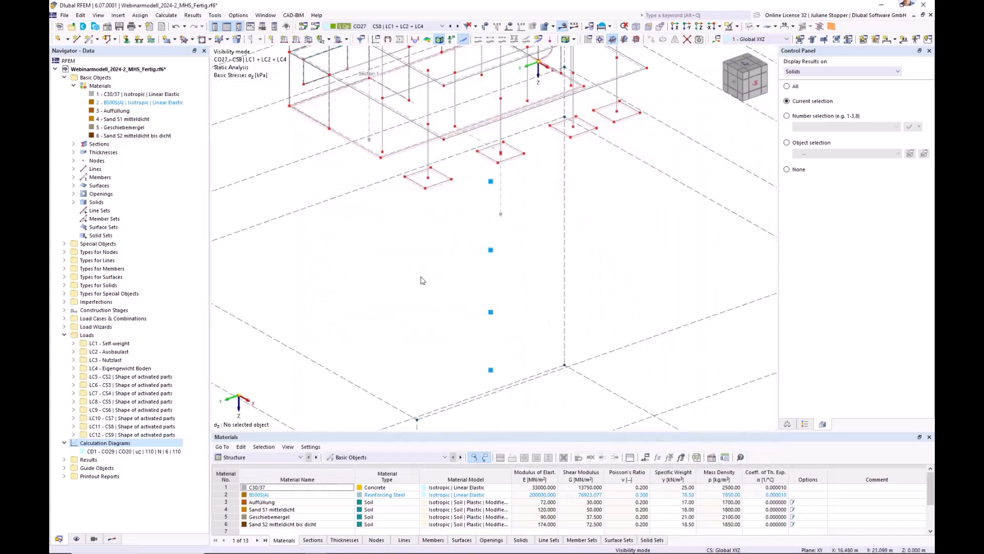
Show the whole building and soil model again and render it as transparent solids
left_click(636, 39)
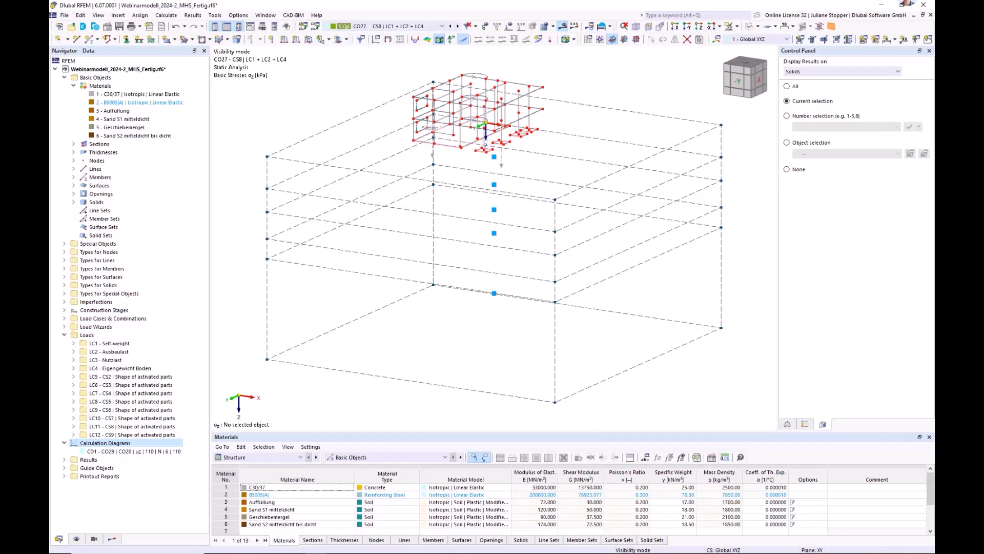
left_click(750, 26)
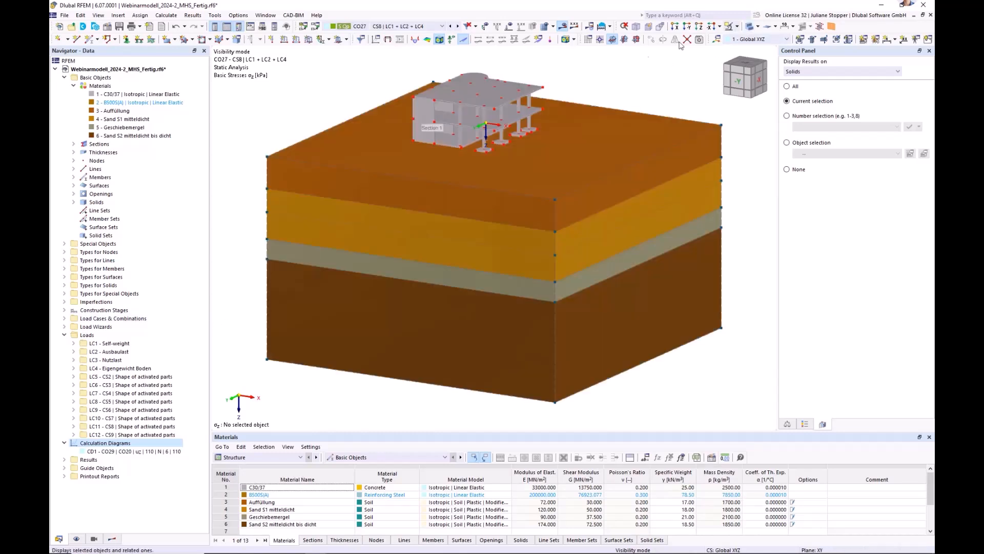
left_click(750, 26)
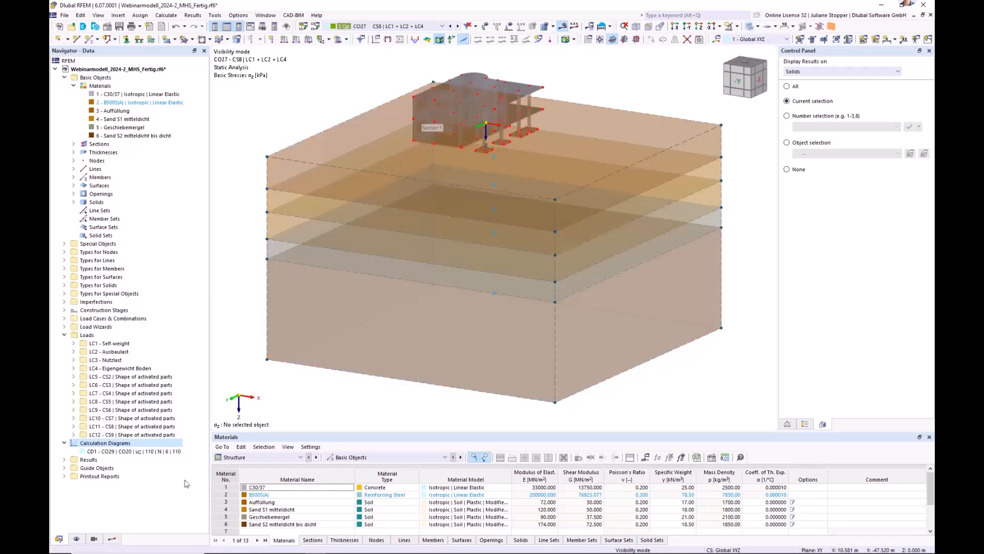
Display the global deformations uz on the whole model for CO27 and reduce the building to wireframe
left_click(112, 539)
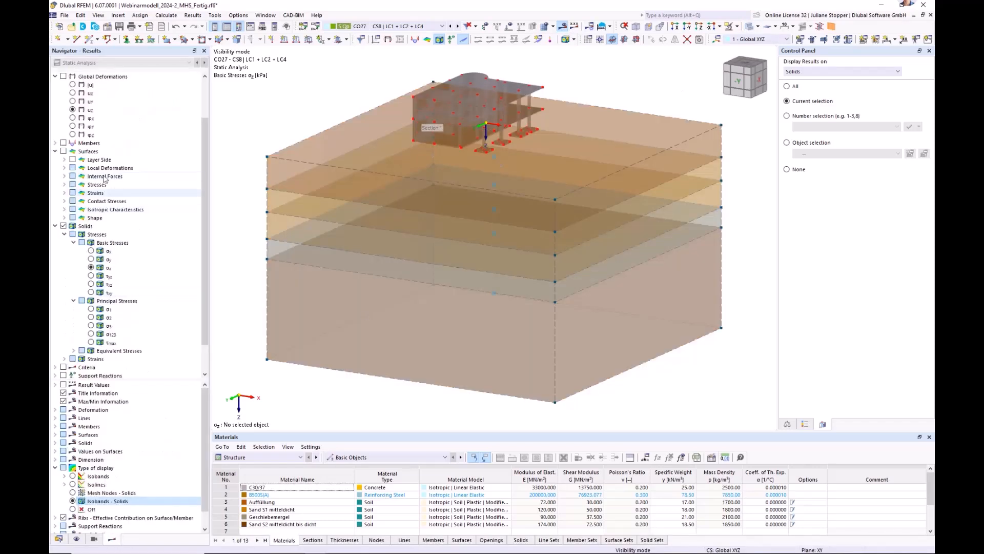
left_click(63, 76)
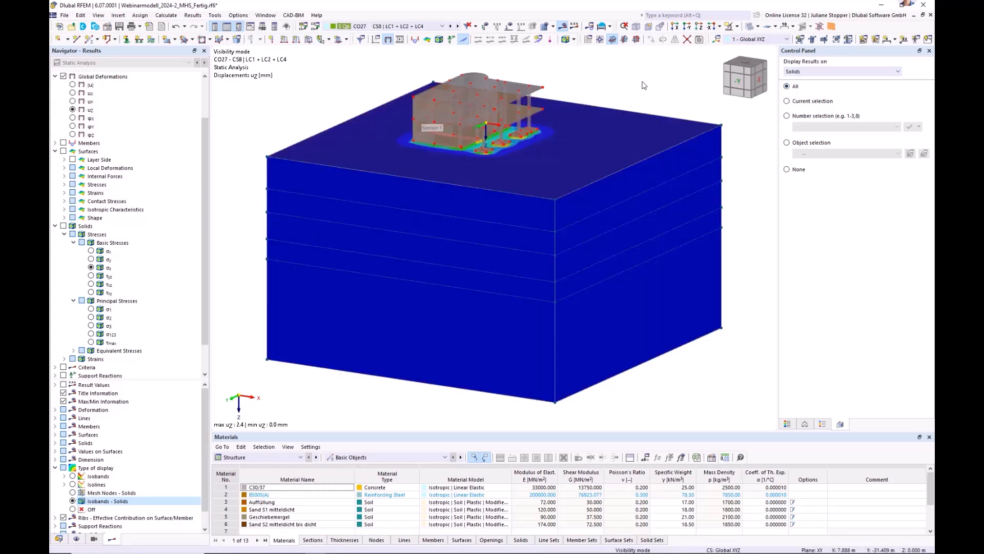
left_click(751, 28)
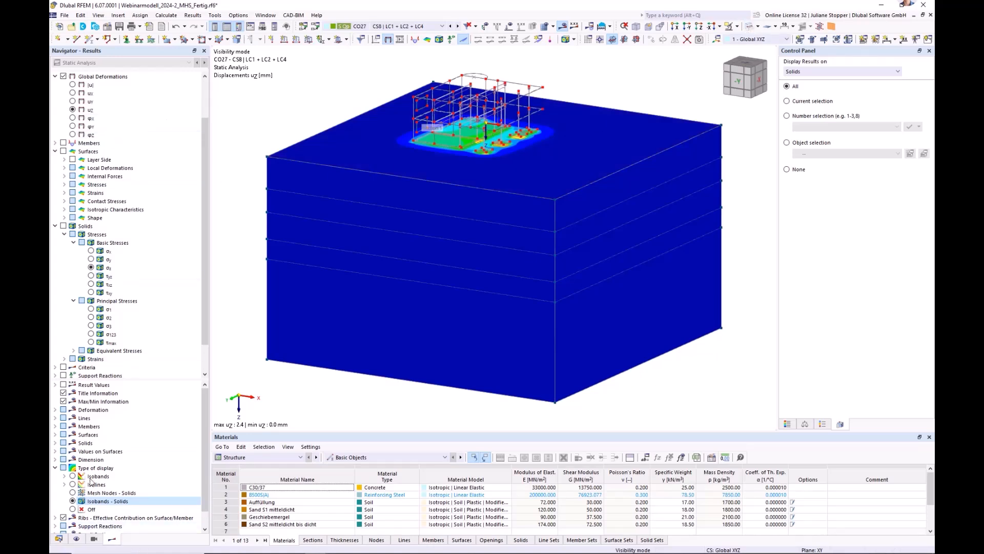
Hide the nodes in the model display and view the settlements around the foundations from an oblique angle
scroll(91, 210, "up", 2)
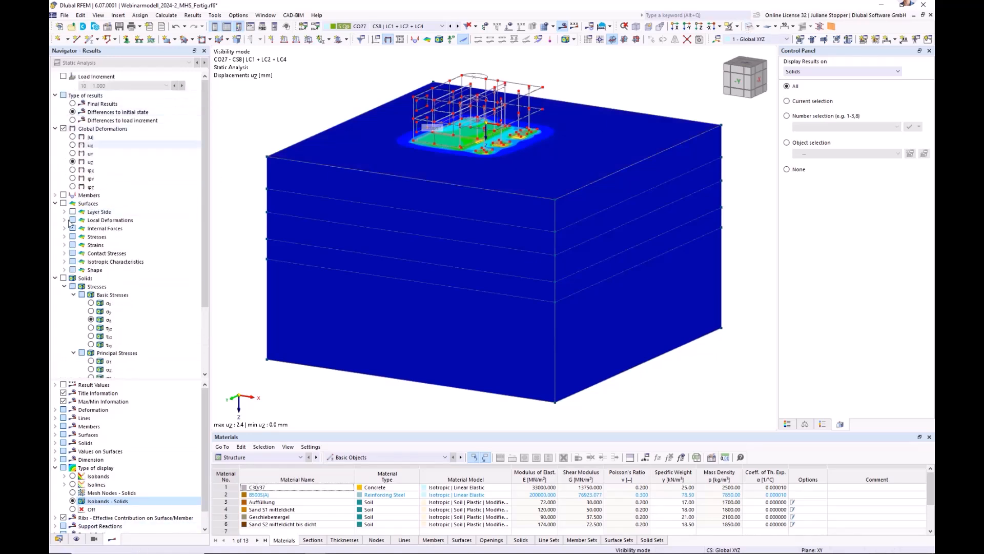
left_click(94, 538)
left_click(77, 538)
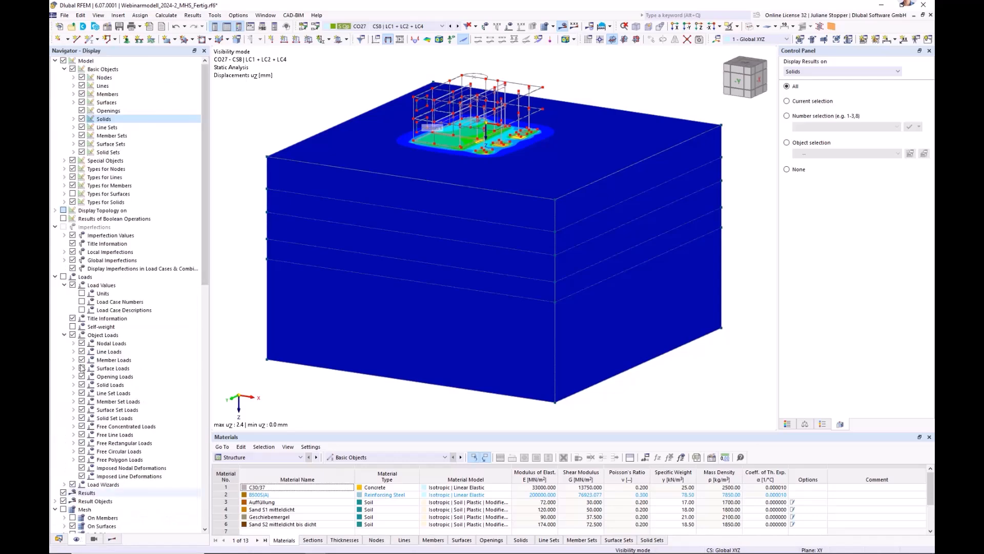
left_click(81, 77)
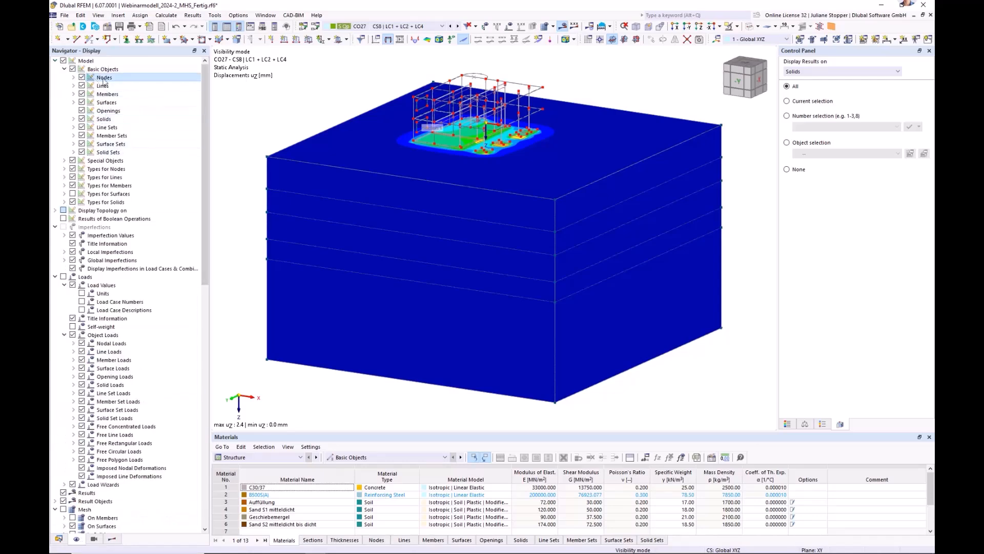
middle_click_drag(754, 233, 691, 253, "ctrl")
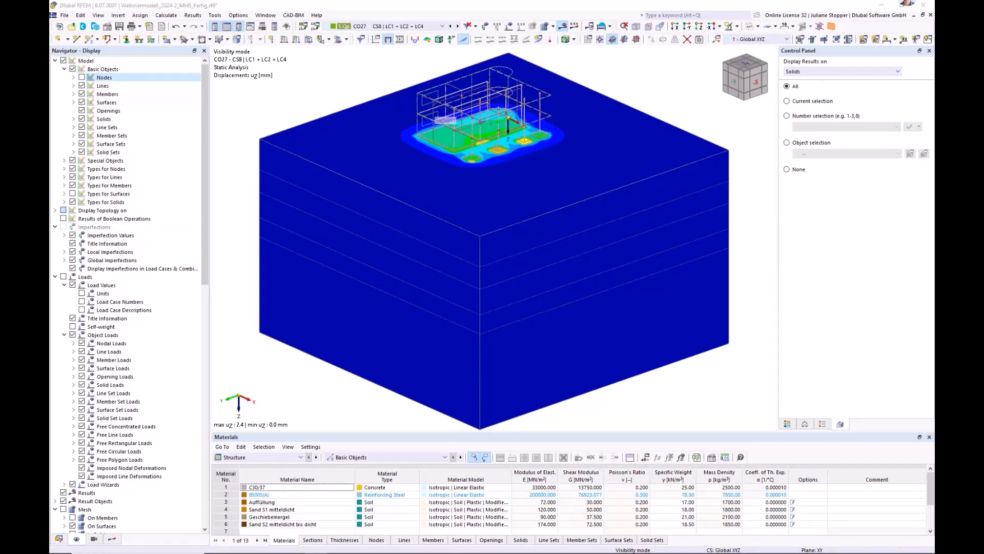
Switch to the triaxial test model Triax-No-01-Sand_240702.rf6 and check the basic properties of material 4, the dense sand
key("alt+Tab")
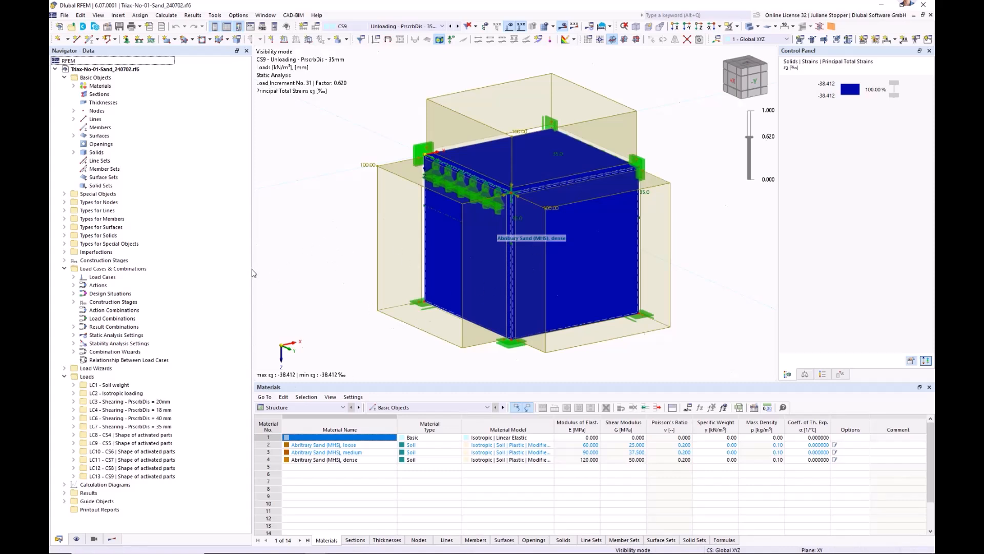
left_click_drag(249, 270, 231, 270)
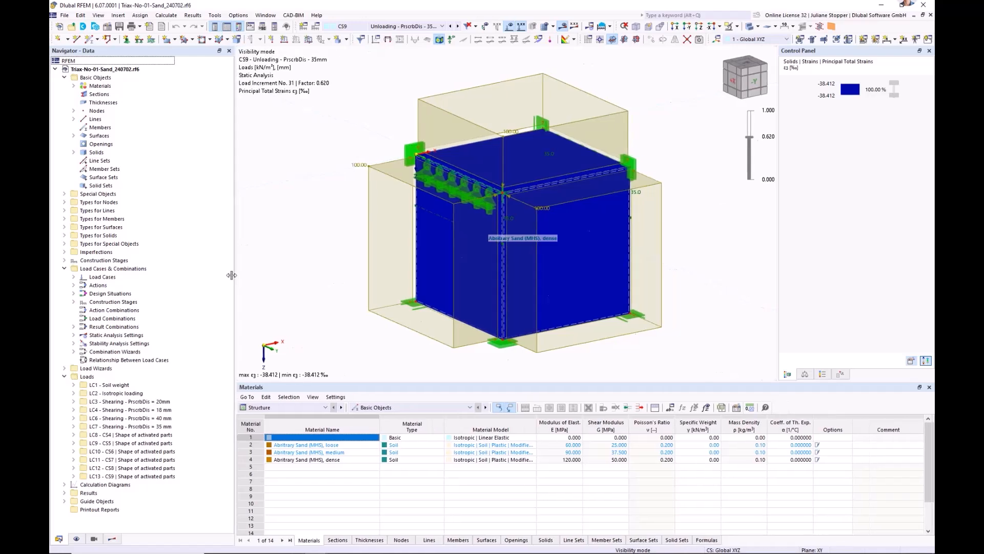
left_click(73, 85)
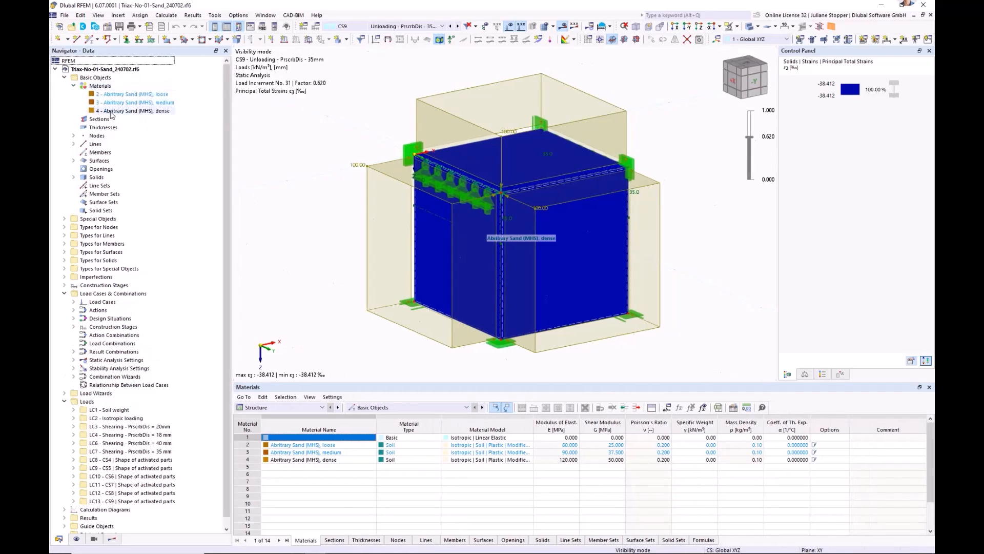
double_click(131, 111)
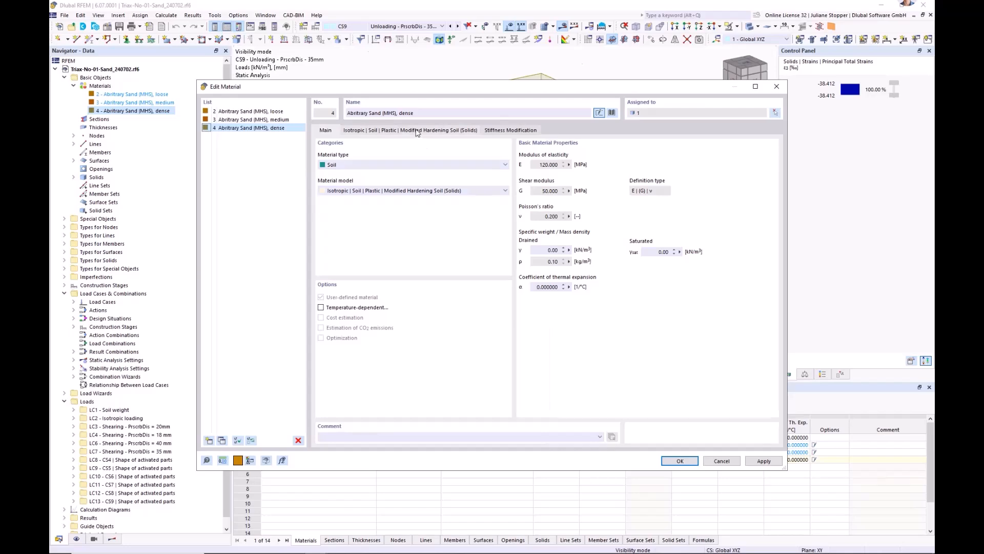
left_click(418, 130)
left_click(328, 130)
left_click(682, 460)
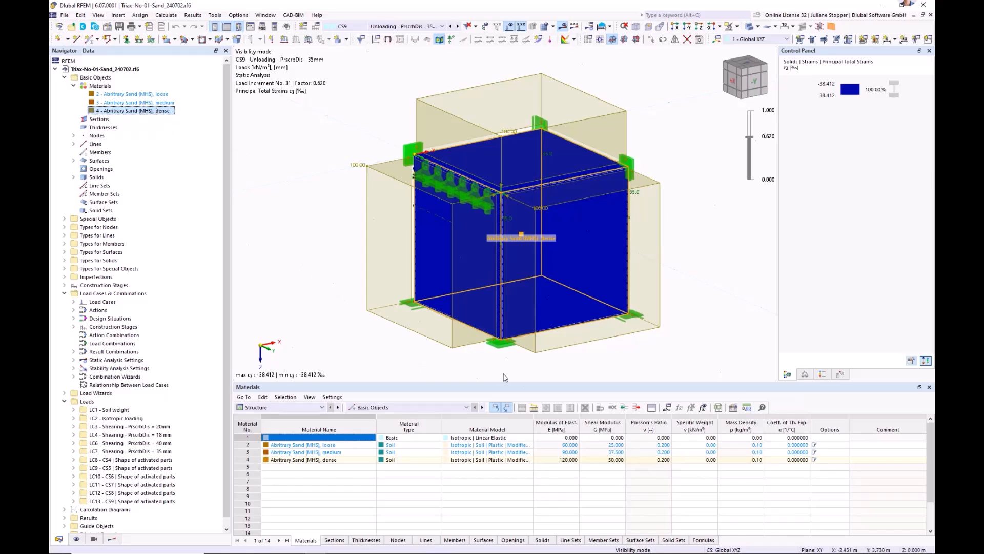
Review the Modified Hardening Soil strength, stiffness and preconsolidation parameters of the dense sand, and close the material without changes
left_click_drag(637, 388, 638, 409)
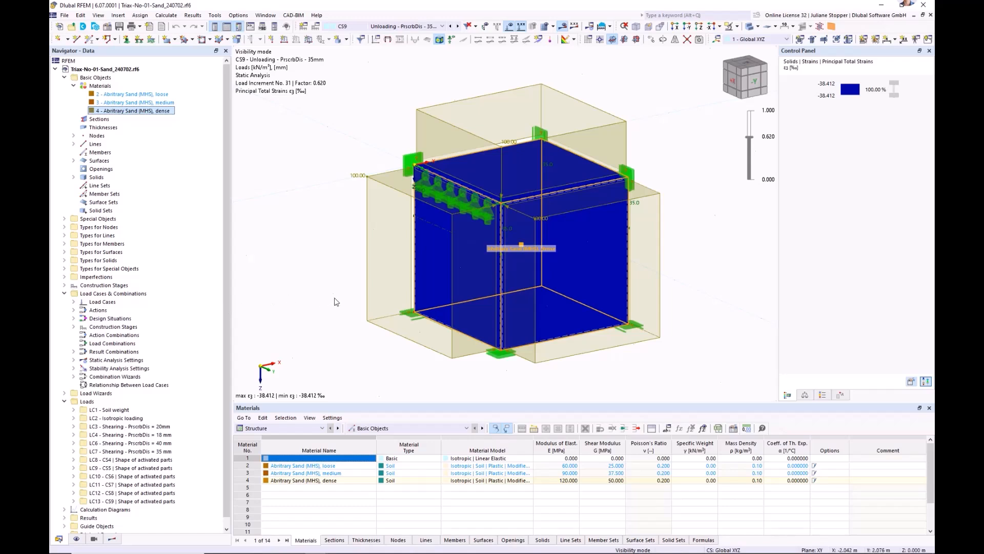
double_click(162, 111)
left_click(382, 132)
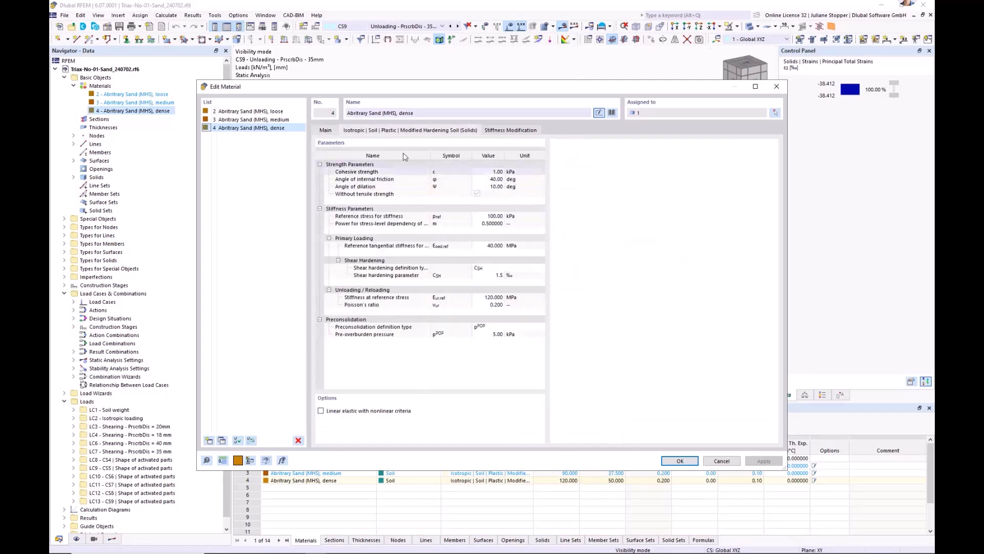
left_click(328, 132)
left_click(722, 461)
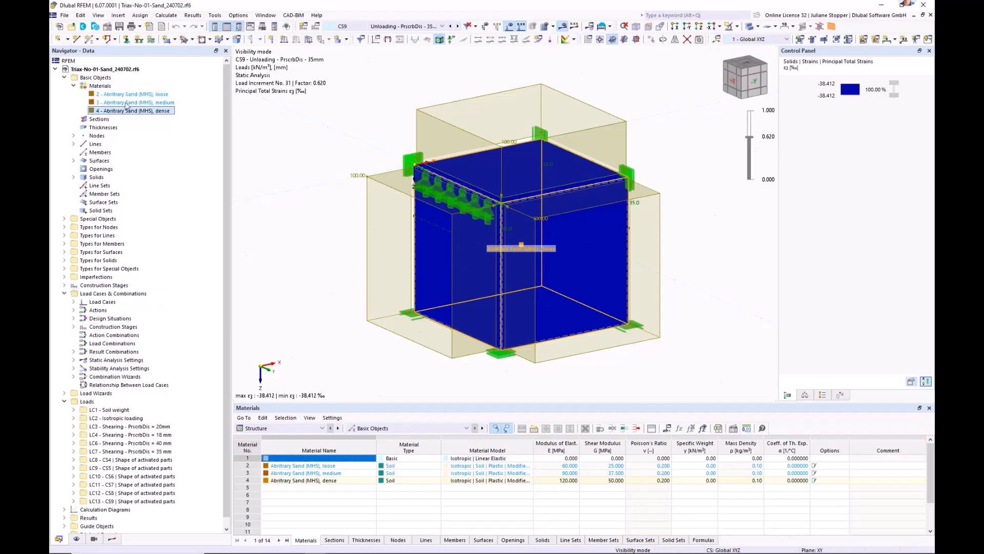
Review the construction stages CS1 Start and CS4 Nil step, including their structure modification settings, without changing them
left_click(64, 285)
left_click(93, 293)
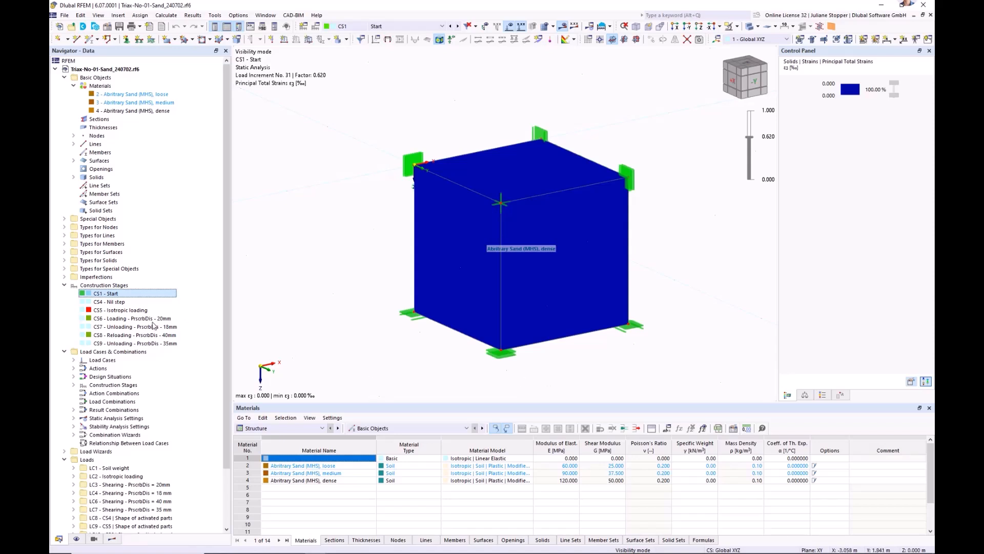
left_click(105, 303)
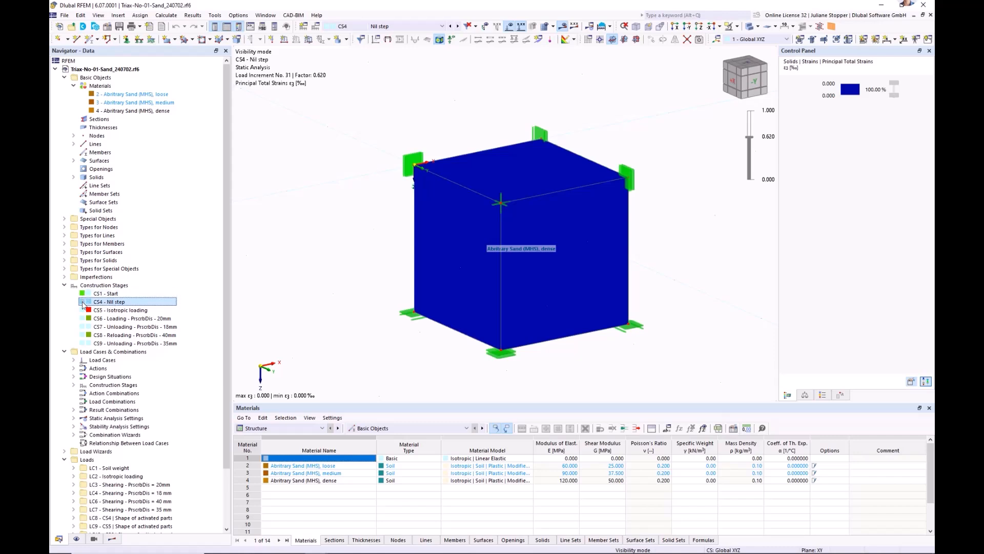
left_click(74, 386)
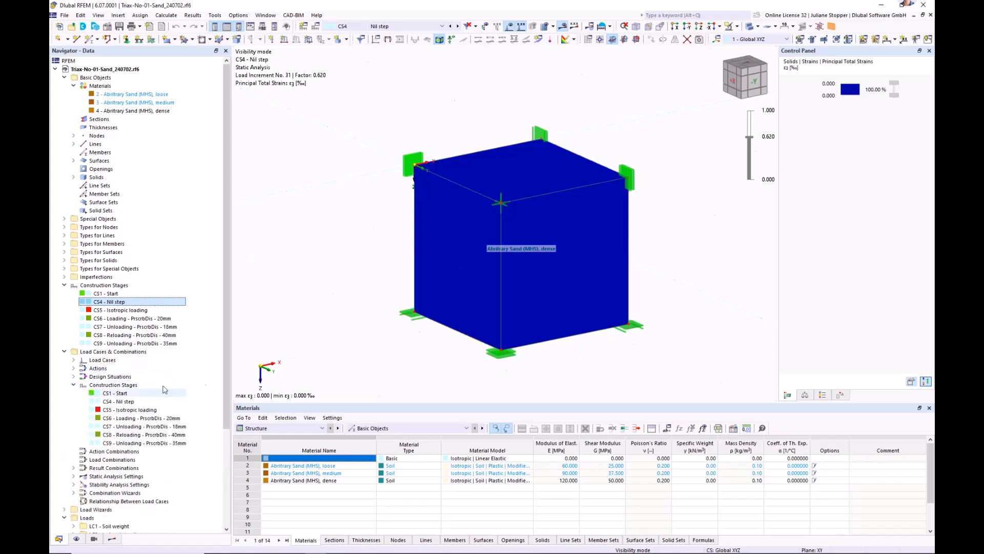
left_click(123, 393)
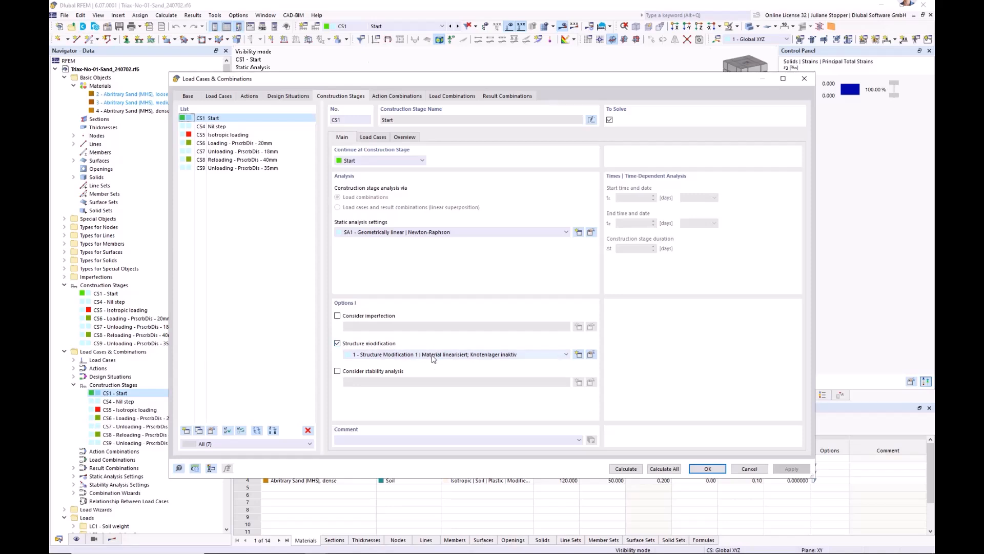
left_click(214, 126)
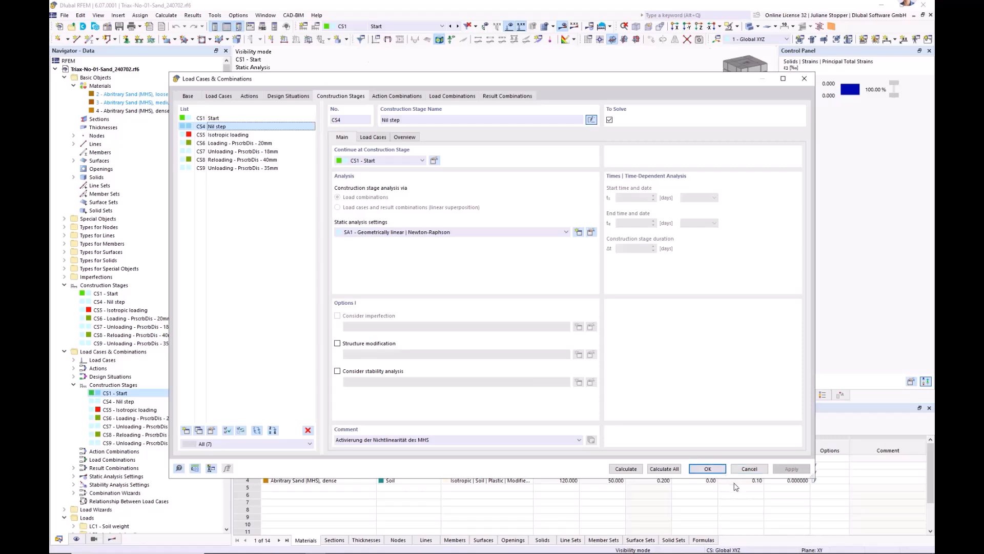
left_click(746, 468)
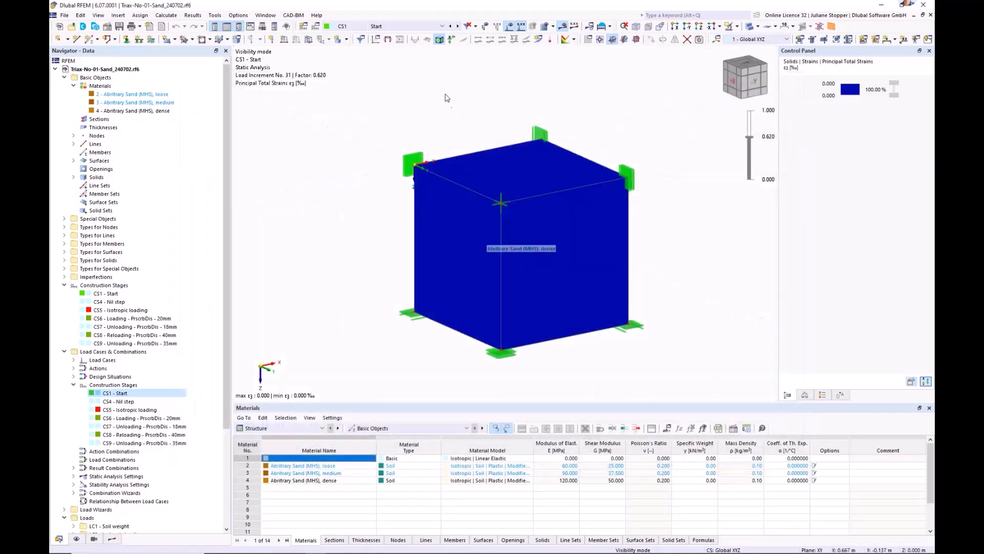
View the loading of construction stages CS5 to CS8 in turn, from isotropic loading through loading, unloading and reloading
left_click(455, 26)
left_click(457, 26)
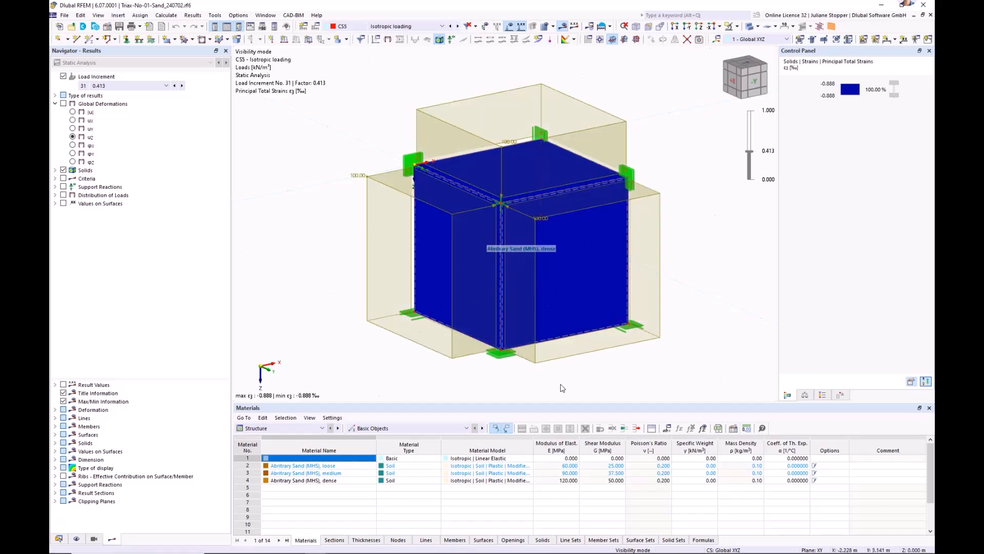
left_click(60, 539)
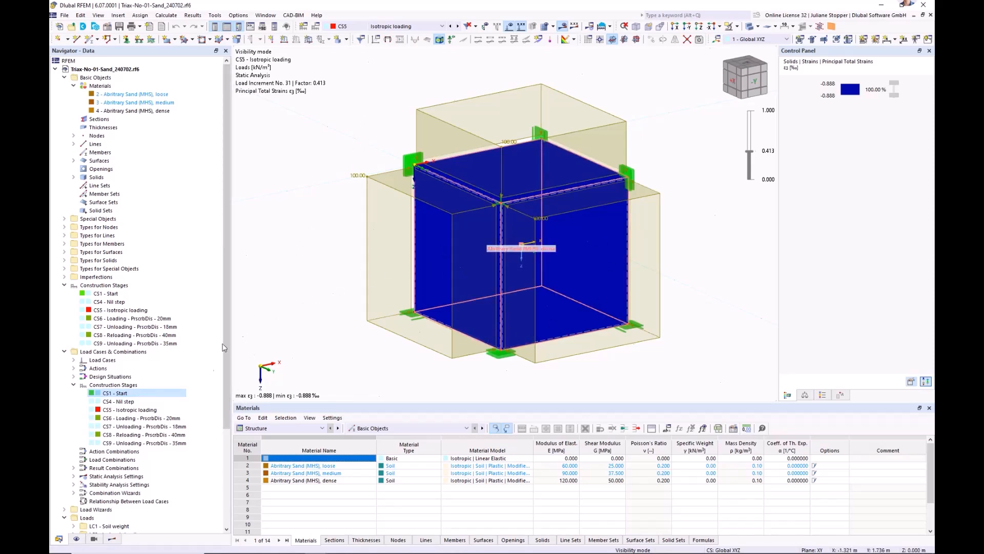
left_click(155, 420)
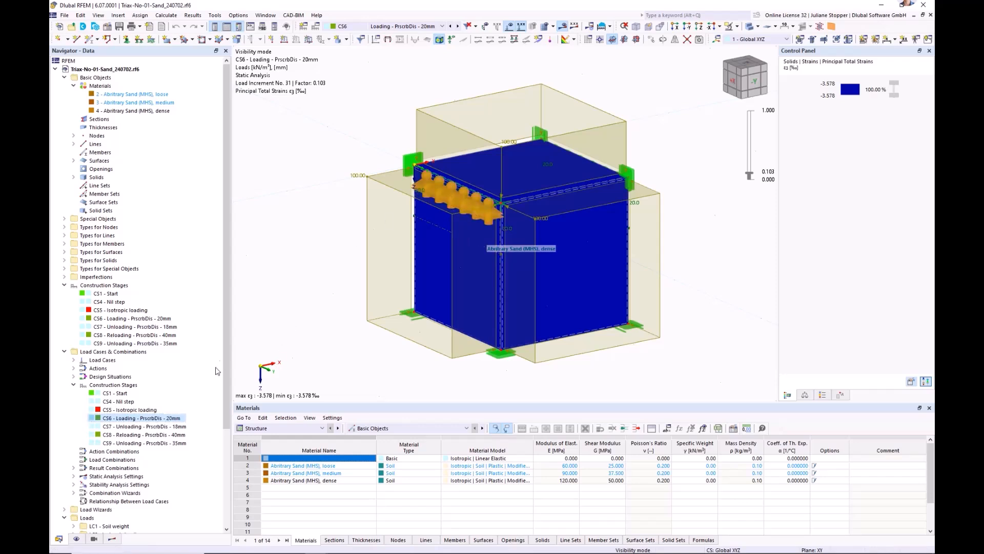
left_click(158, 427)
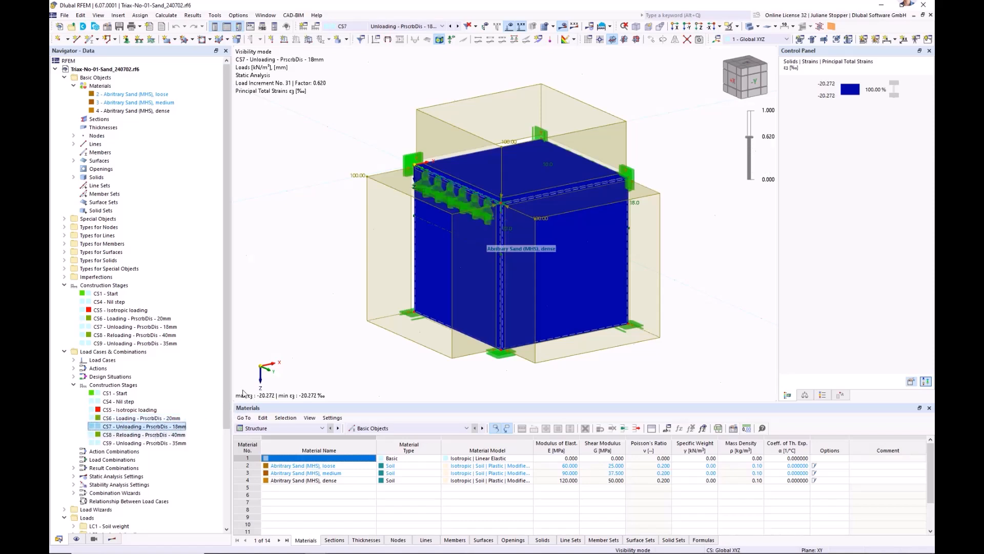
scroll(136, 474, "down", 1)
left_click(128, 410)
Open the chained calculation diagram CD2 for construction stages CS5 to CS9 in an enlarged window and review its source and axis settings
scroll(77, 428, "down", 1)
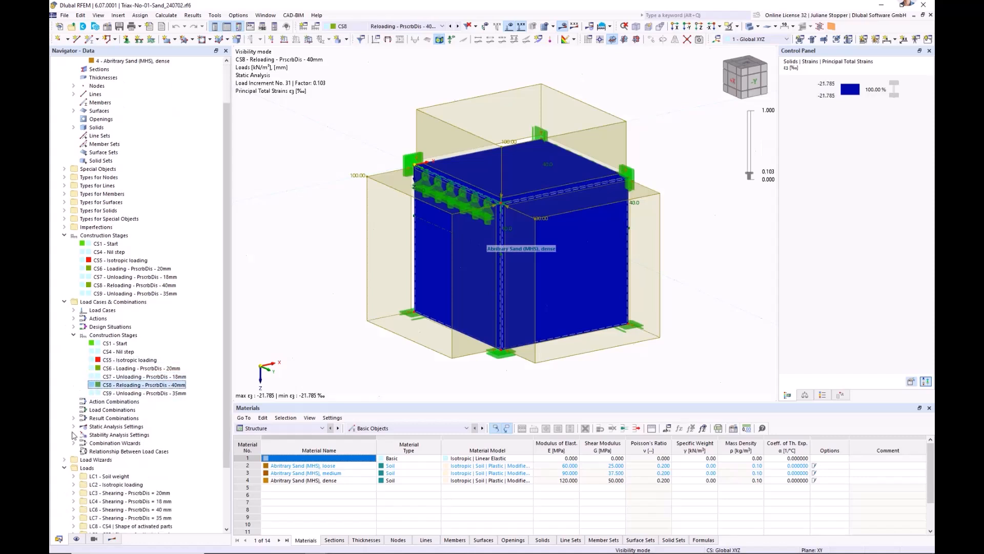
scroll(72, 434, "down", 3)
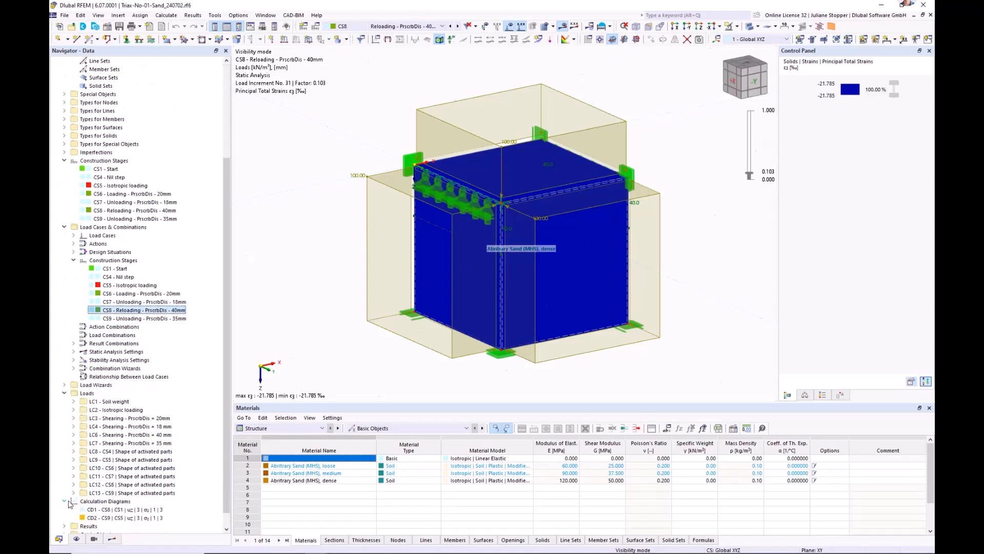
left_click(123, 518)
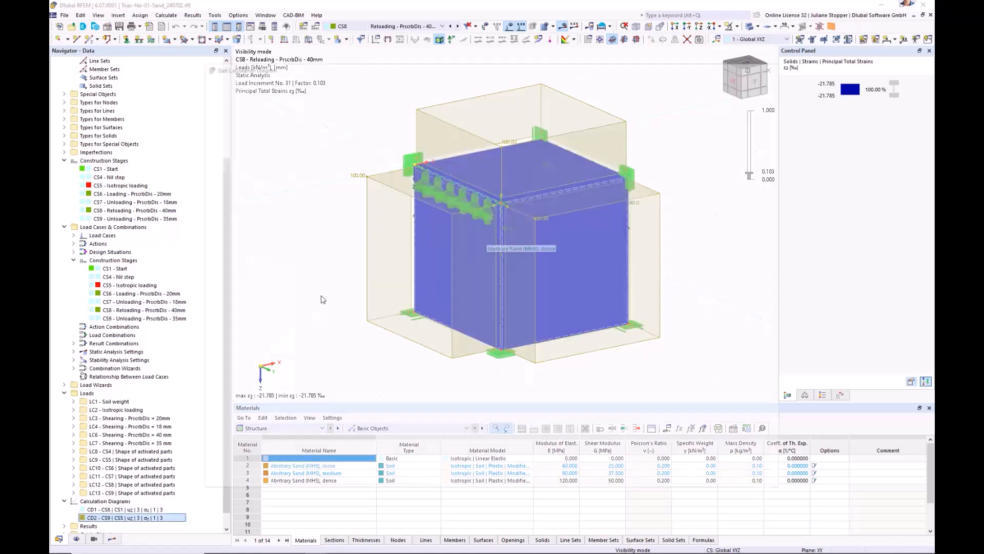
left_click(755, 64)
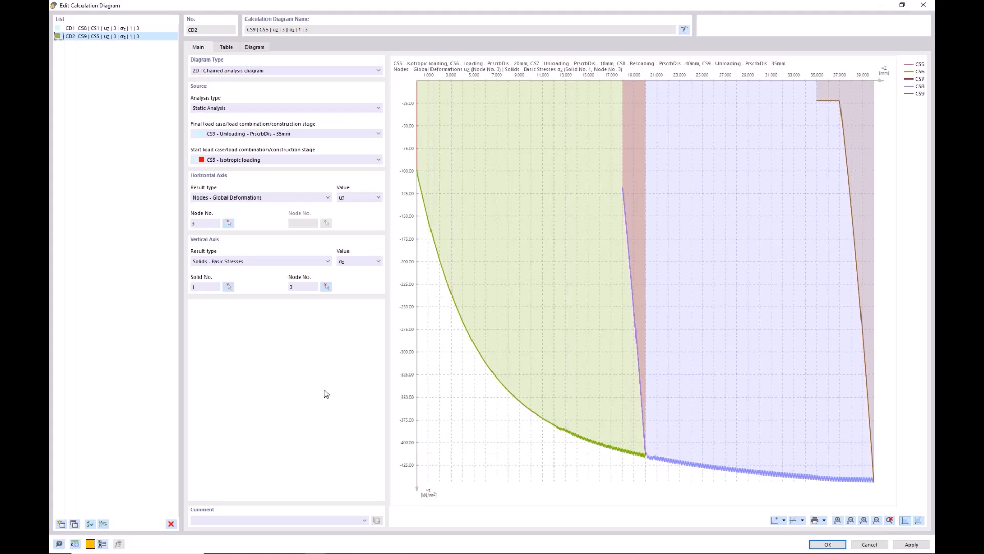
Examine the load increment table and the full-width diagram of CD2, and close the calculation diagram without changes
left_click(225, 48)
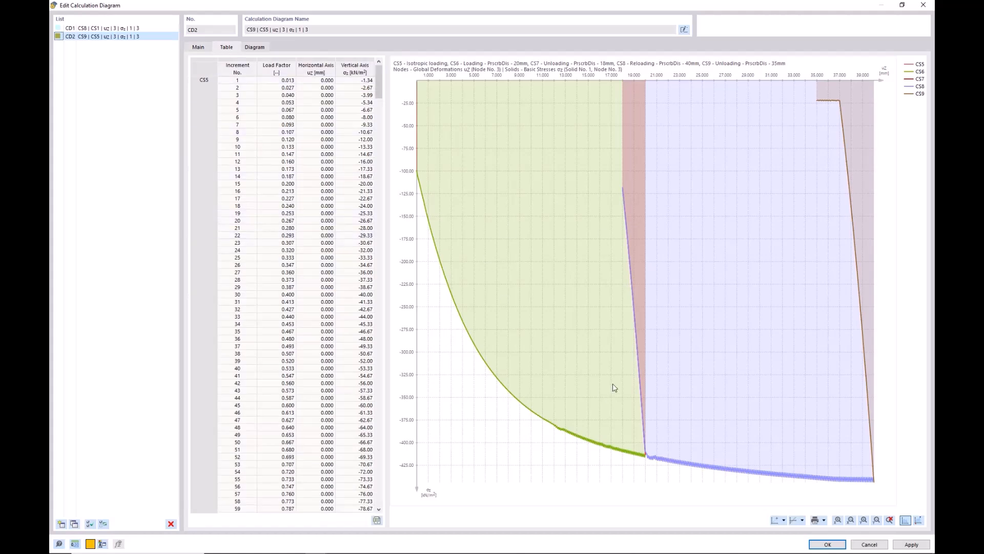
left_click(254, 48)
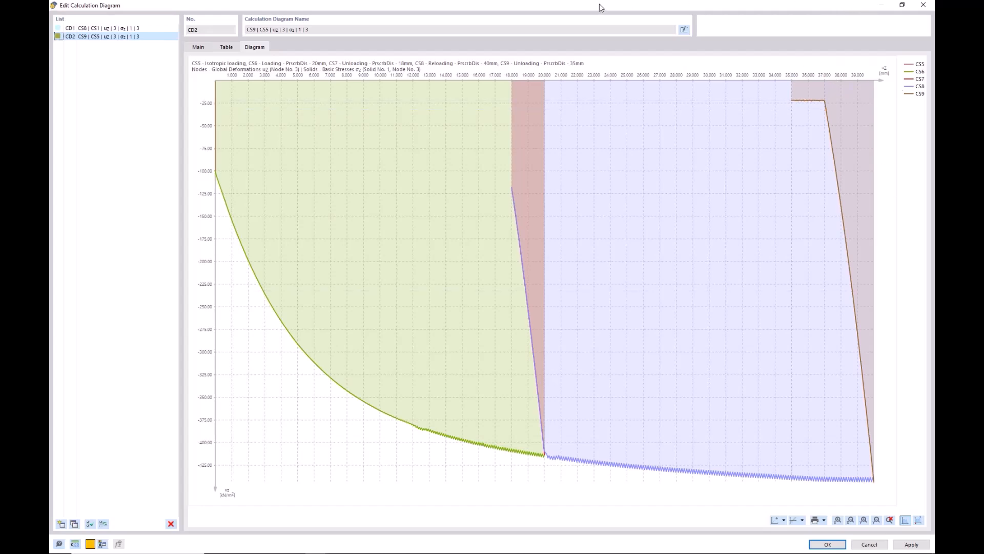
left_click(224, 47)
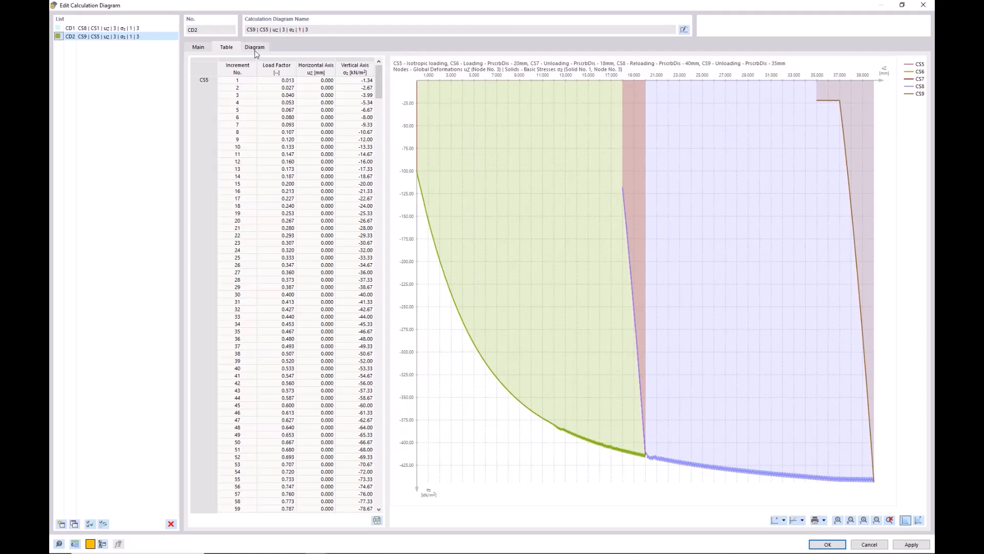
left_click(903, 6)
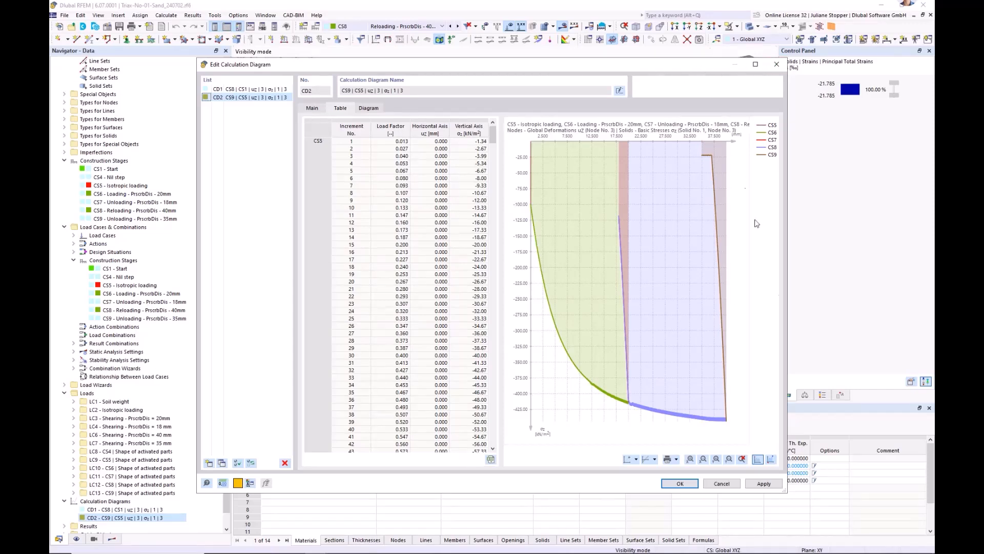
left_click(722, 483)
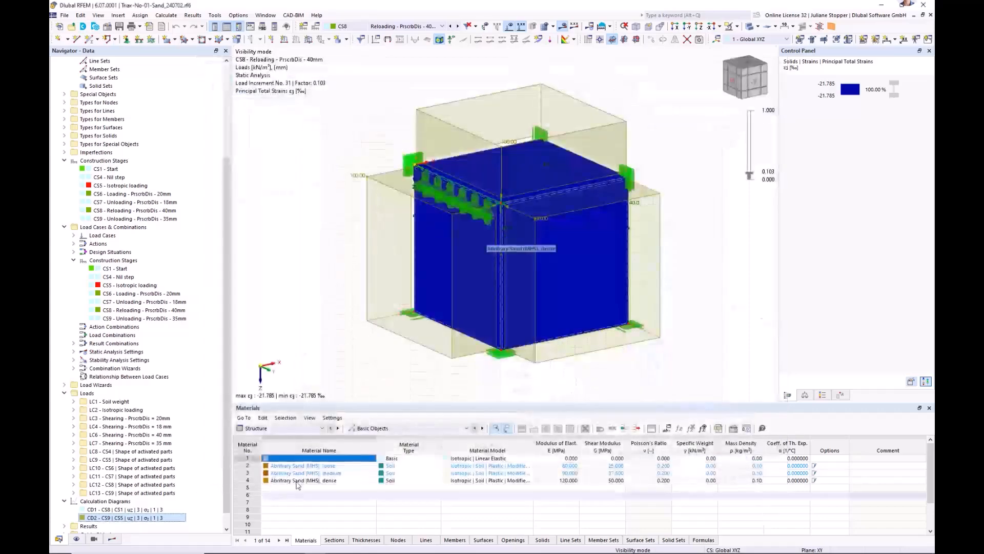
Switch to the Excel workbook 240314-1-Berlin-sand_MHS.xlsx, compare the measured and predicted Berlin Sand curves, and return to the RFEM model
key("alt+Tab")
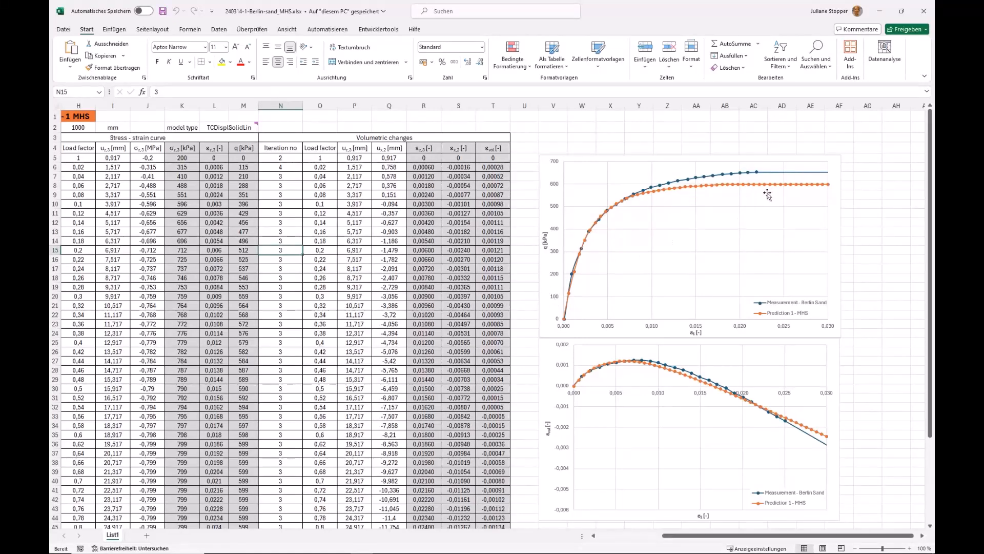
left_click(881, 15)
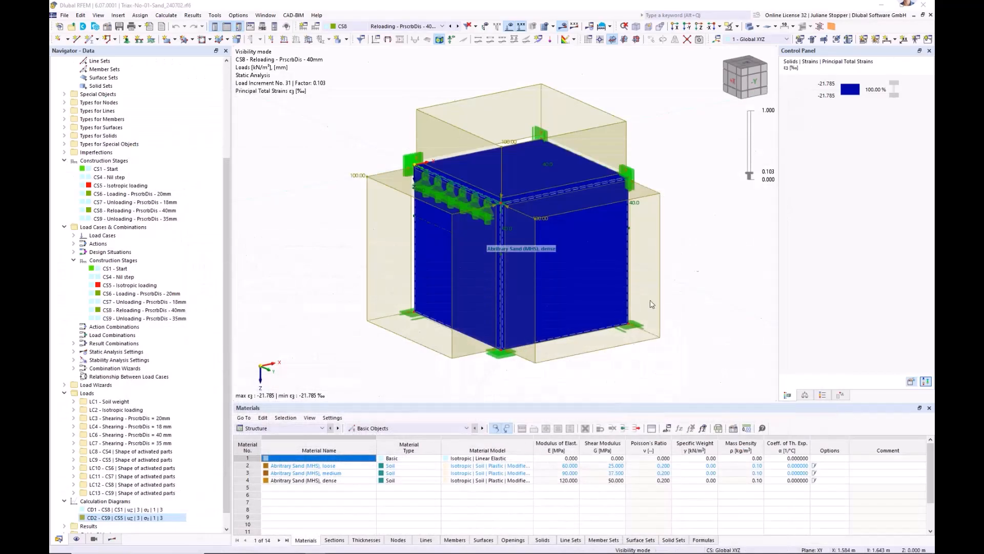
Collapse the materials, construction stages, load cases, loads, basic objects and calculation diagrams in the triaxial model's data tree
left_click_drag(228, 387, 228, 291)
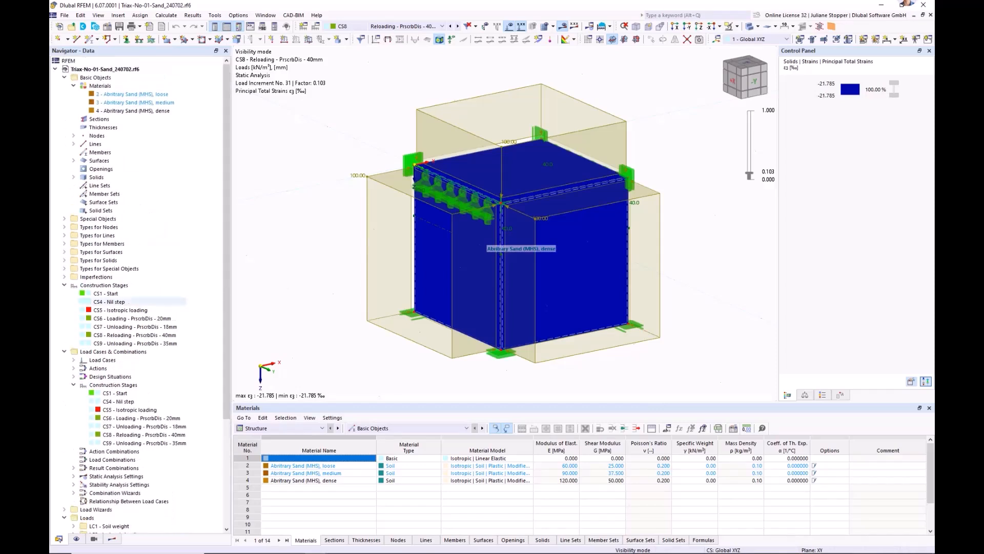
left_click(73, 86)
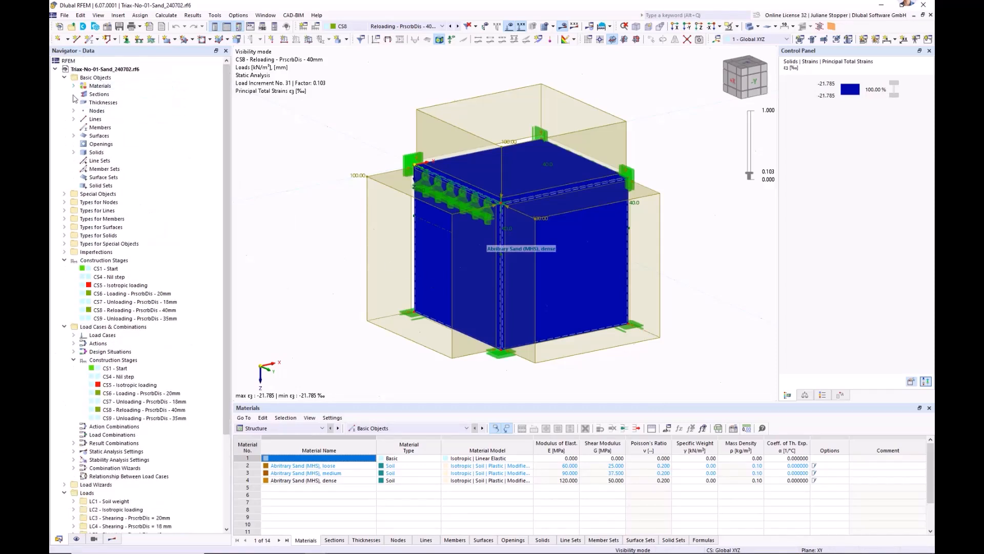
left_click(64, 260)
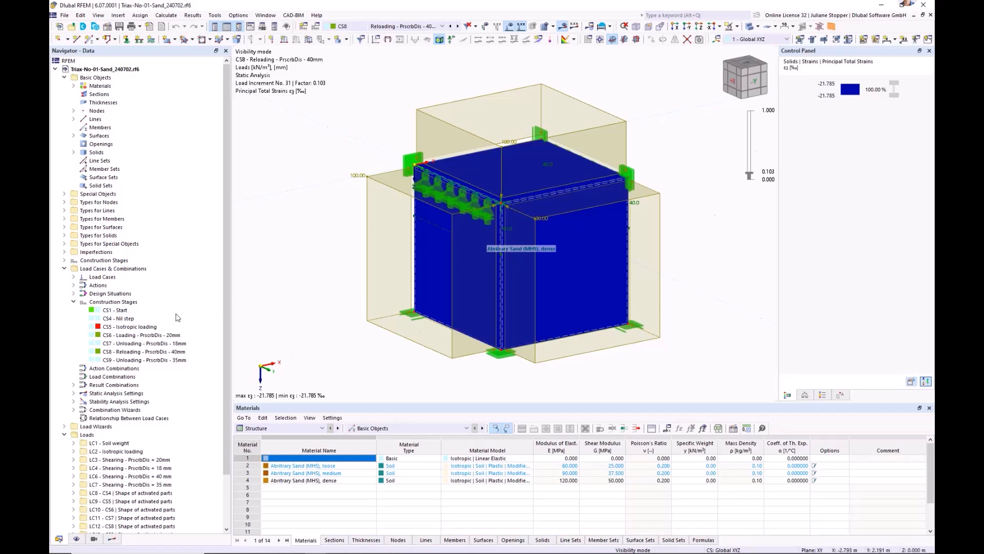
left_click(64, 268)
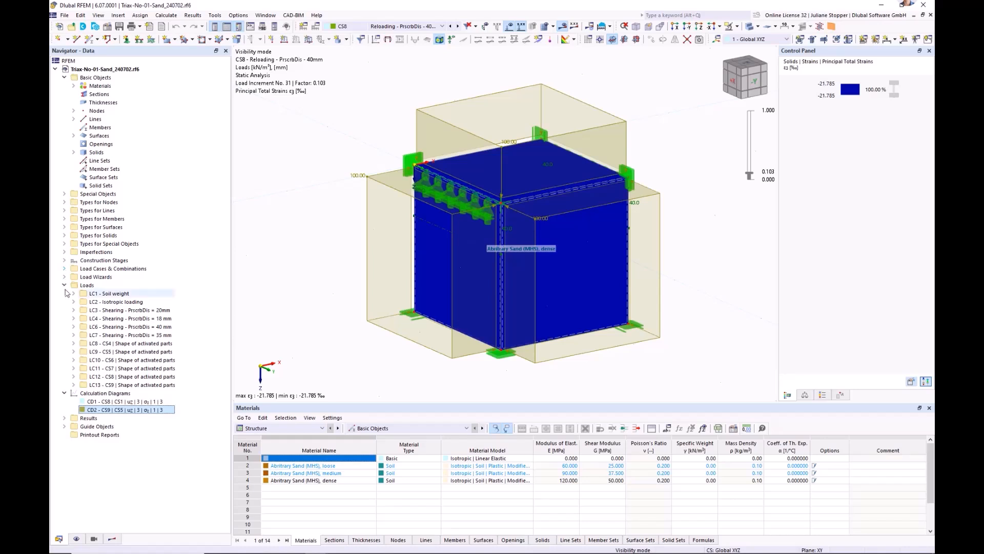
left_click(64, 286)
left_click(64, 78)
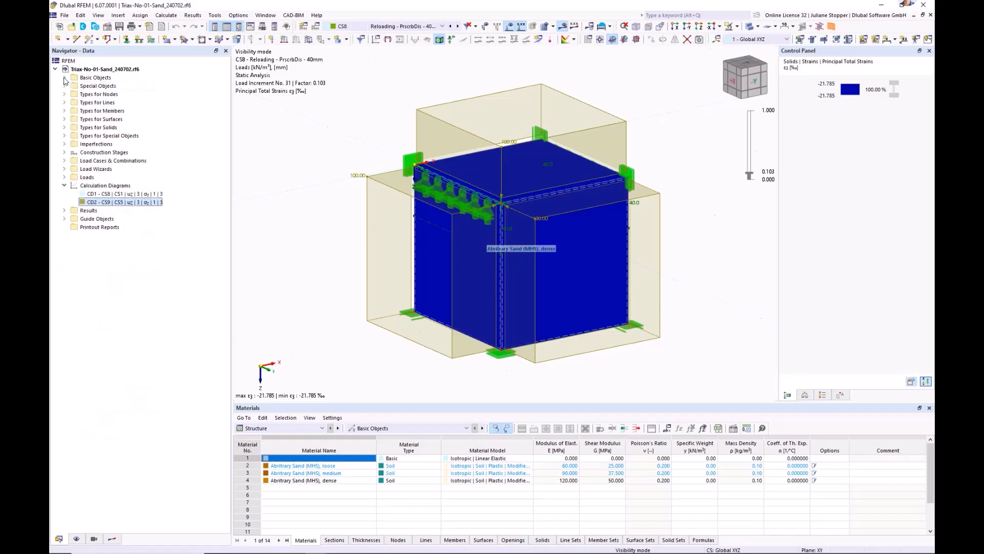
left_click(64, 185)
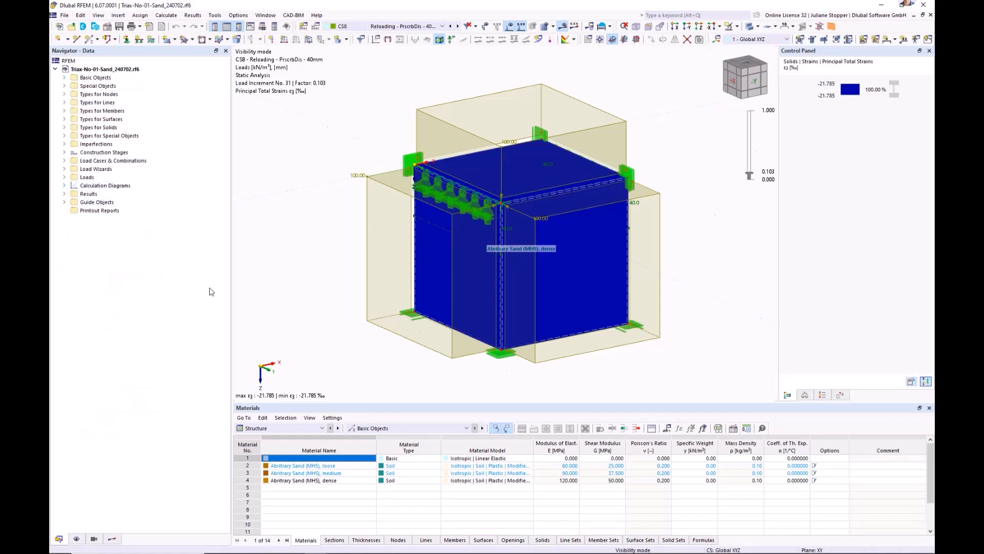